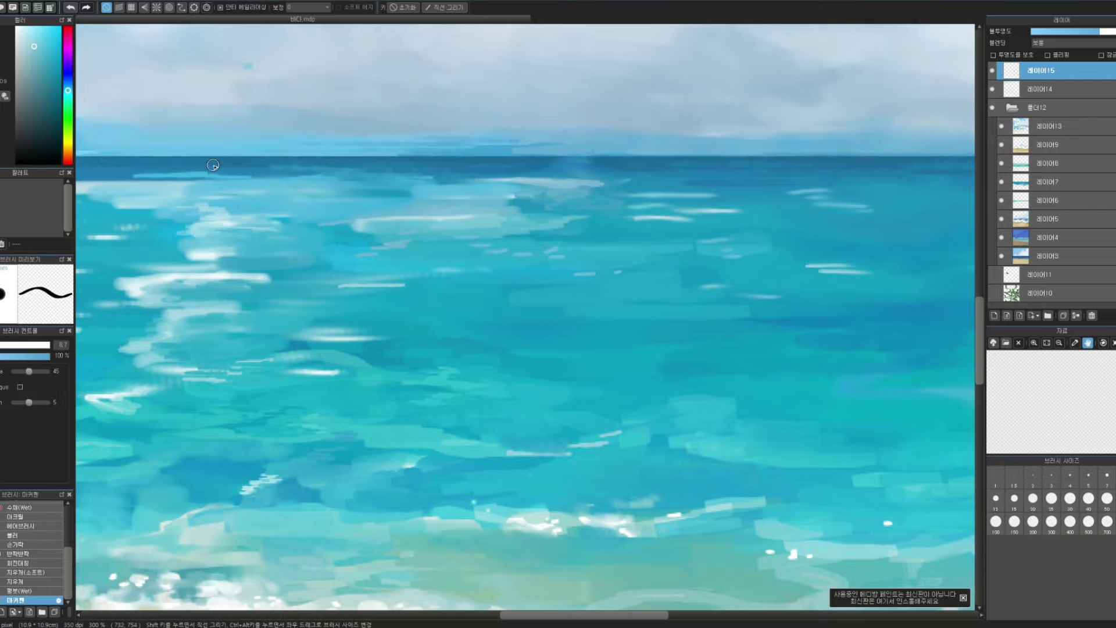
- Review the video capture settings for recording in the GeForce Experience overlay, then close the overlay
key(alt+z)
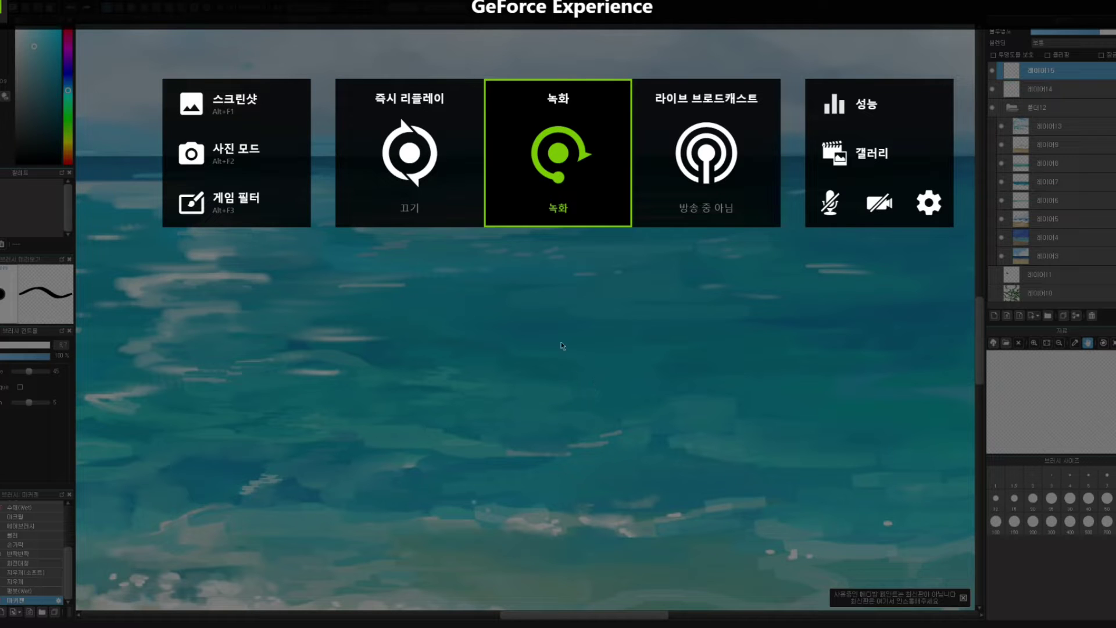
click(559, 190)
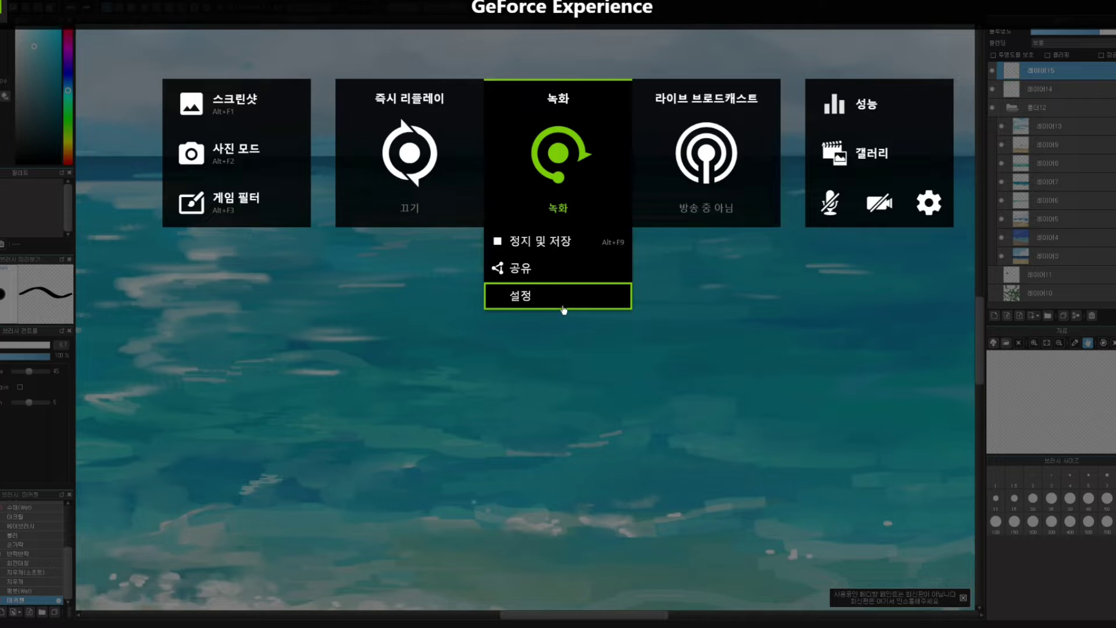
click(544, 307)
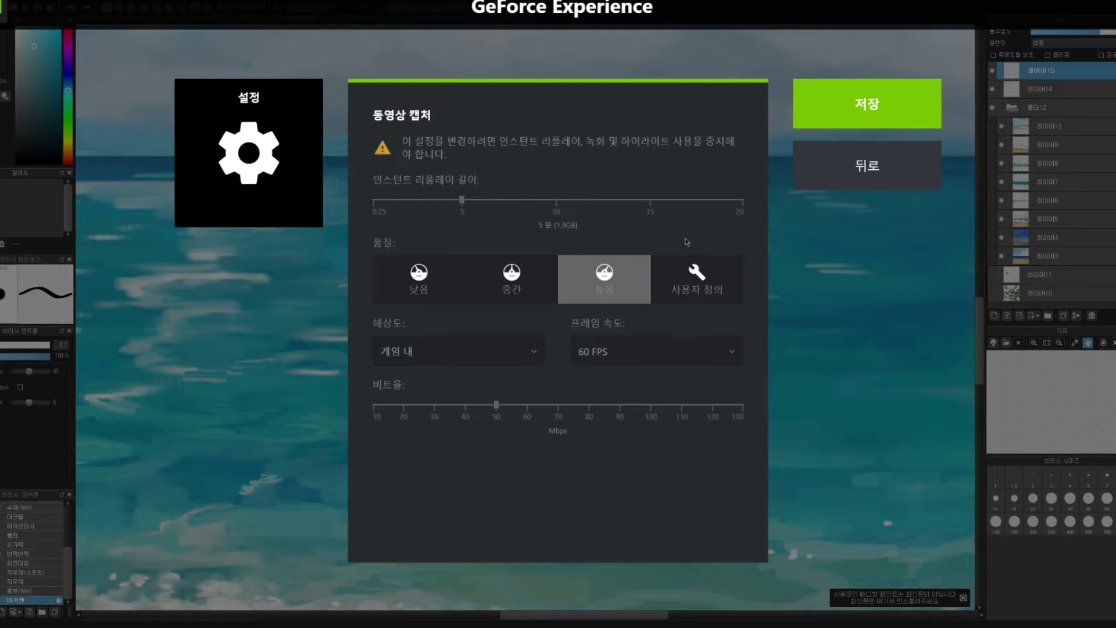
click(841, 178)
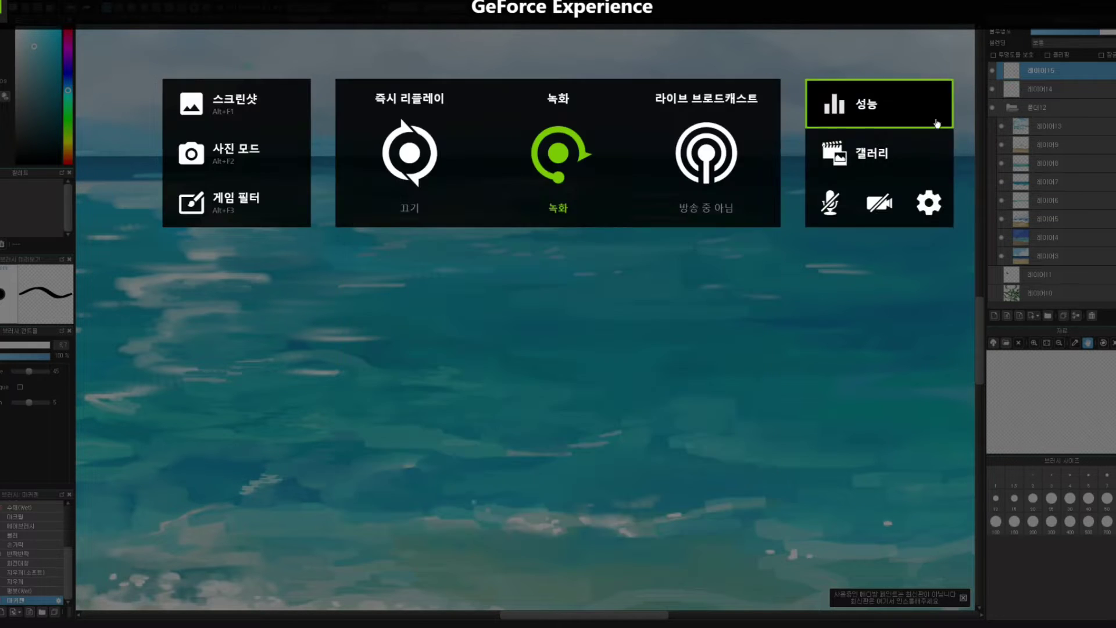
click(1092, 11)
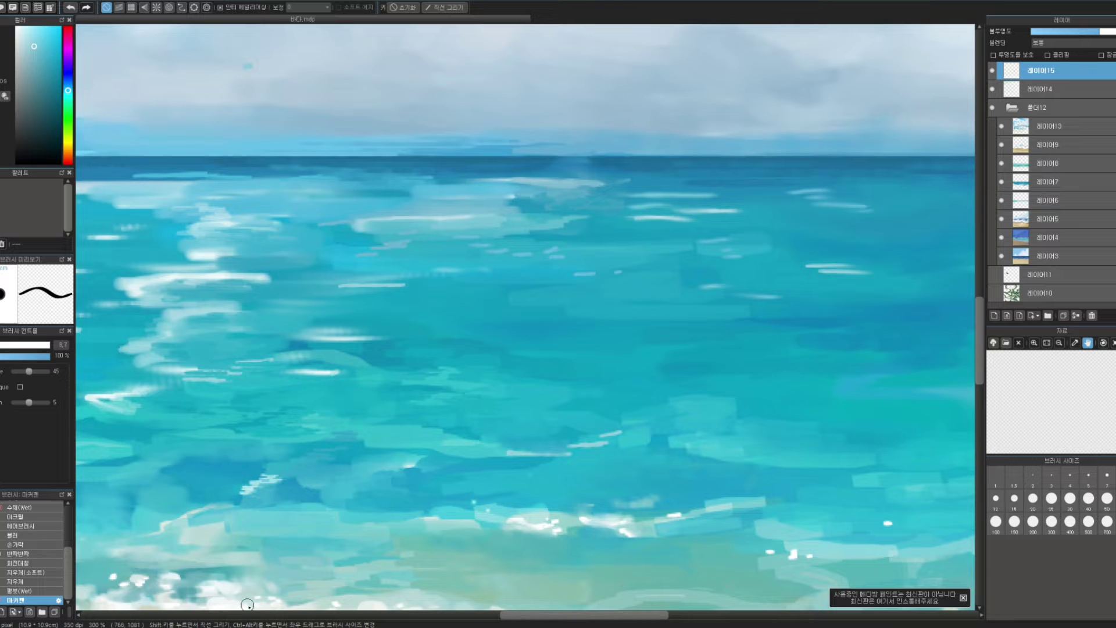
- Undo the last stroke and touch up the large cloud's lower left base with sampled cloud tones
key(ctrl+plus)
key(ctrl+minus)
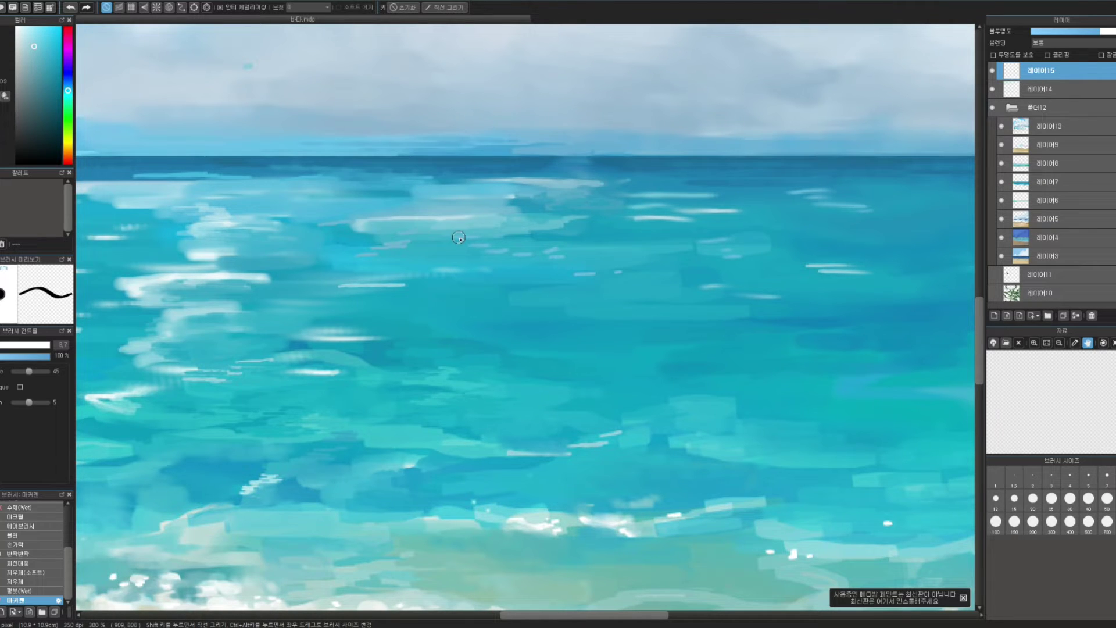
key(ctrl+minus)
key(ctrl+minus)
key(ctrl+minus)
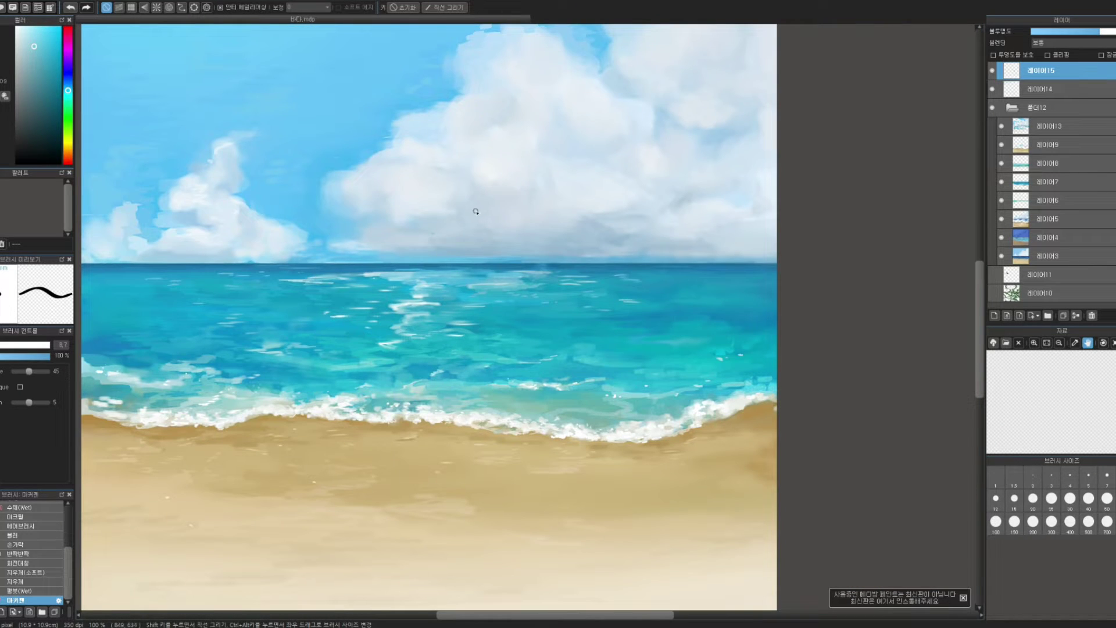
key(ctrl+z)
alt+click(429, 232)
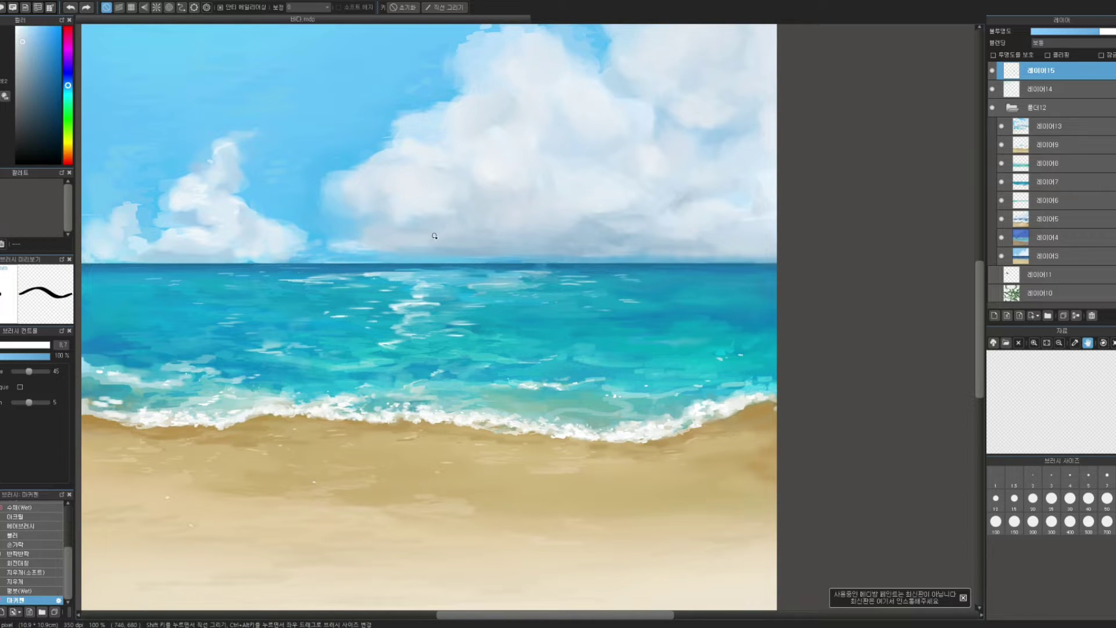
drag(434, 236, 442, 237)
alt+click(424, 228)
alt+click(459, 250)
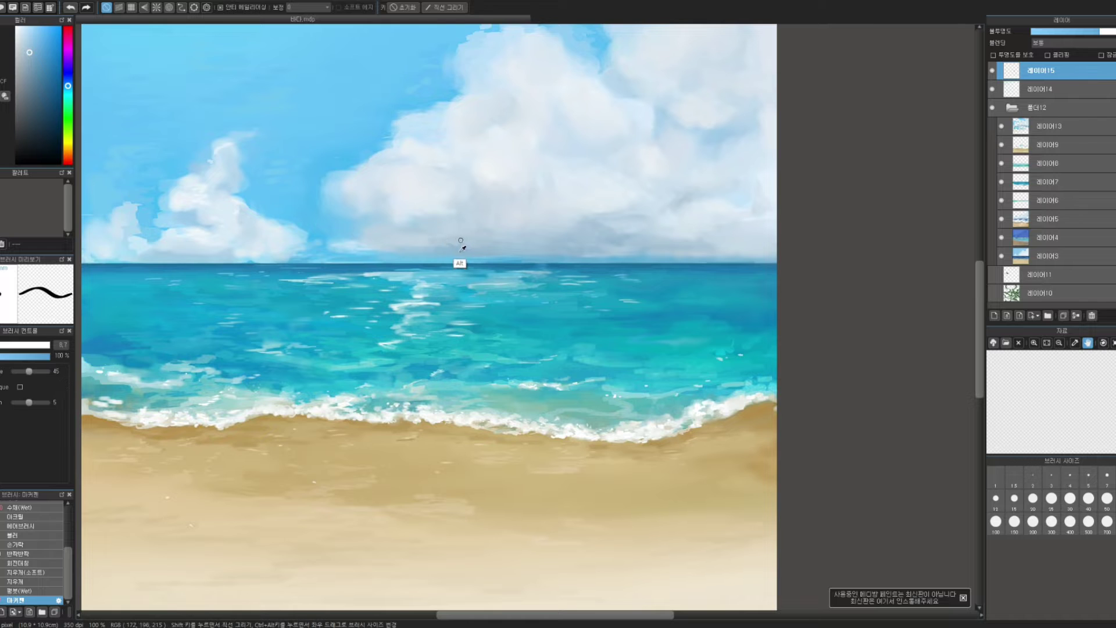
- Blend the large cloud's underside just above the horizon using sampled grey-blue tones and the marker pen
alt+click(446, 244)
drag(461, 246, 477, 245)
alt+click(459, 252)
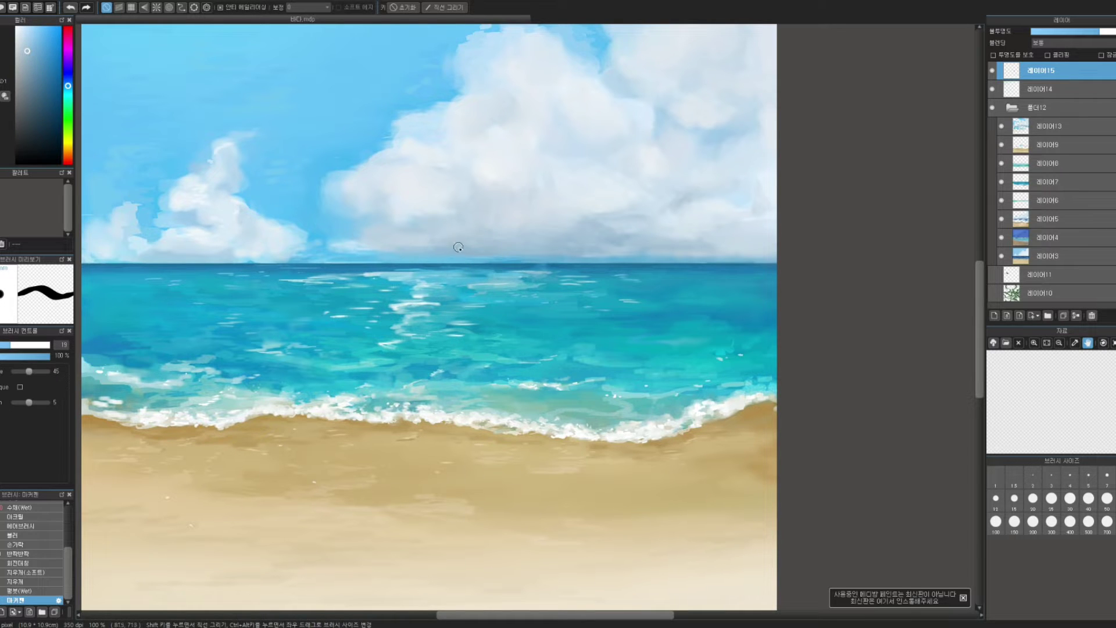
alt+click(446, 243)
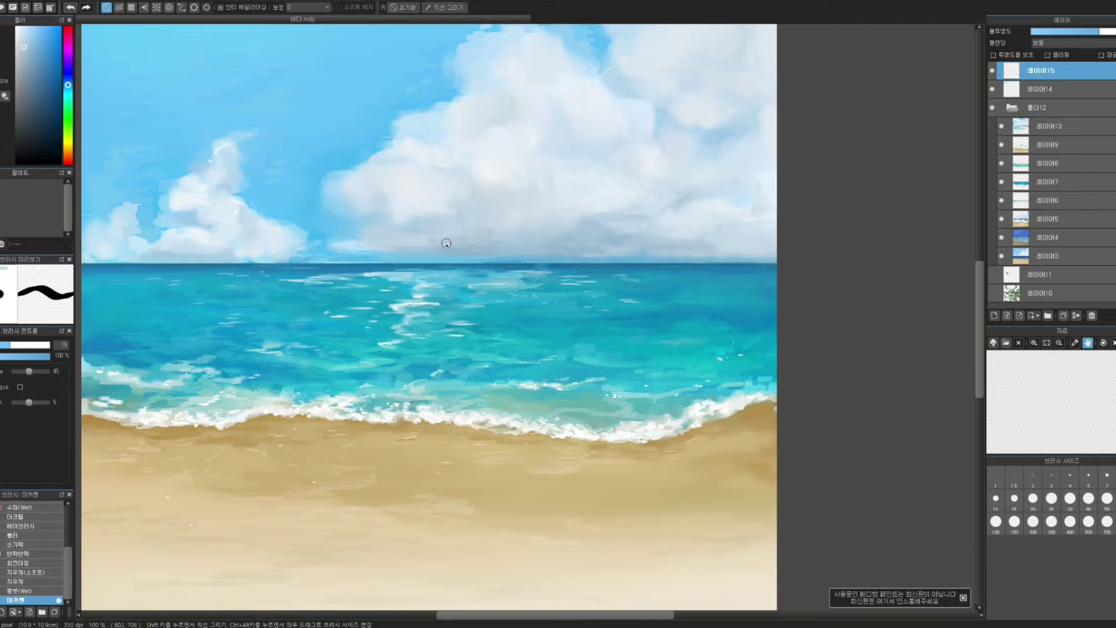
alt+click(492, 256)
mouse_move(505, 217)
mouse_down()
mouse_move(506, 244)
mouse_move(464, 260)
mouse_up()
alt+click(466, 260)
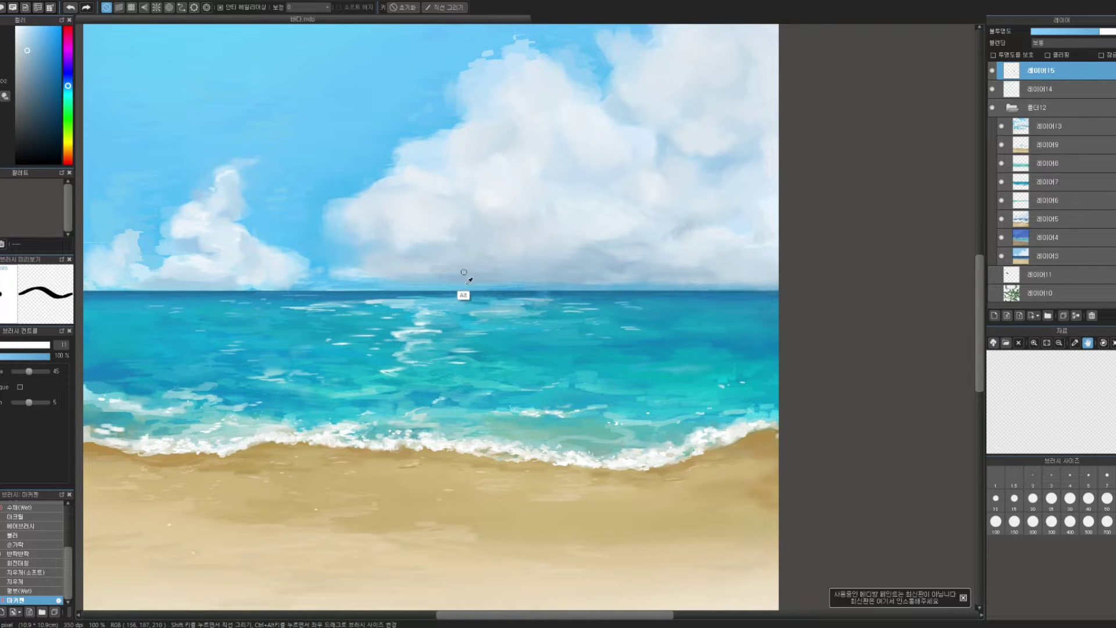
- Soften the grey shadow strip beneath the large cloud with resampled tones, enlarging the marker pen to 19
alt+click(462, 269)
alt+click(444, 273)
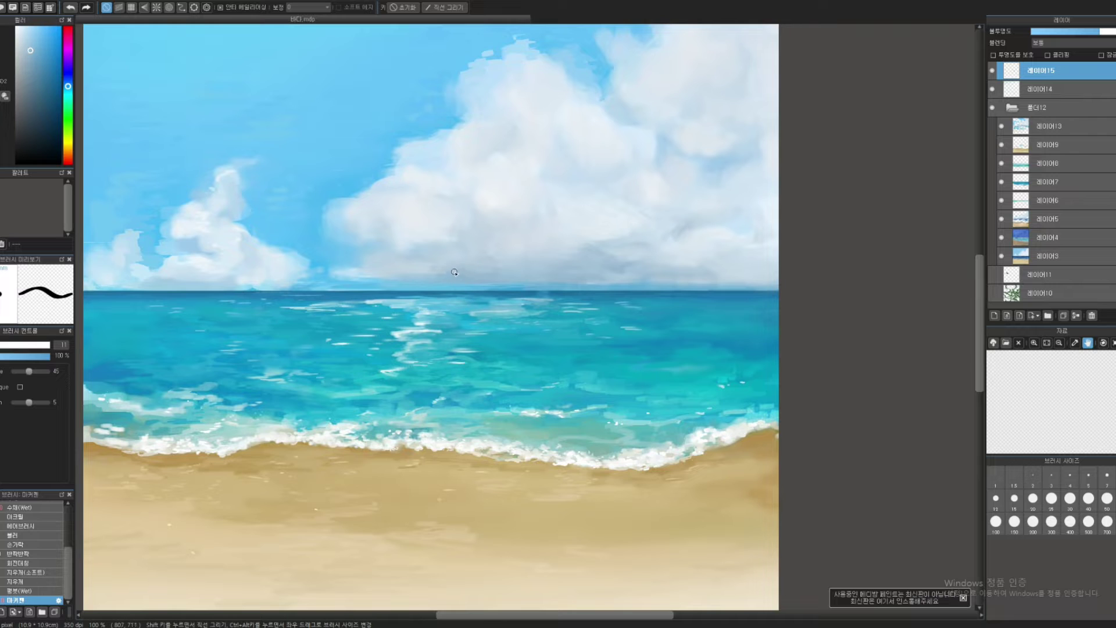
ctrl+alt+drag(440, 269, 444, 269)
alt+click(448, 273)
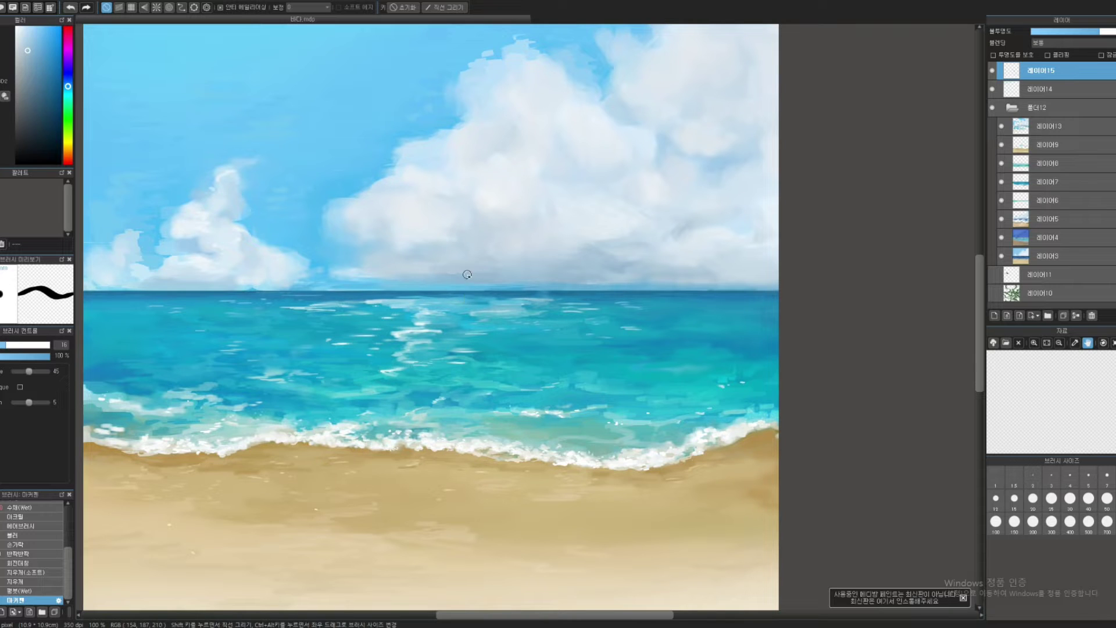
alt+click(474, 275)
key(])
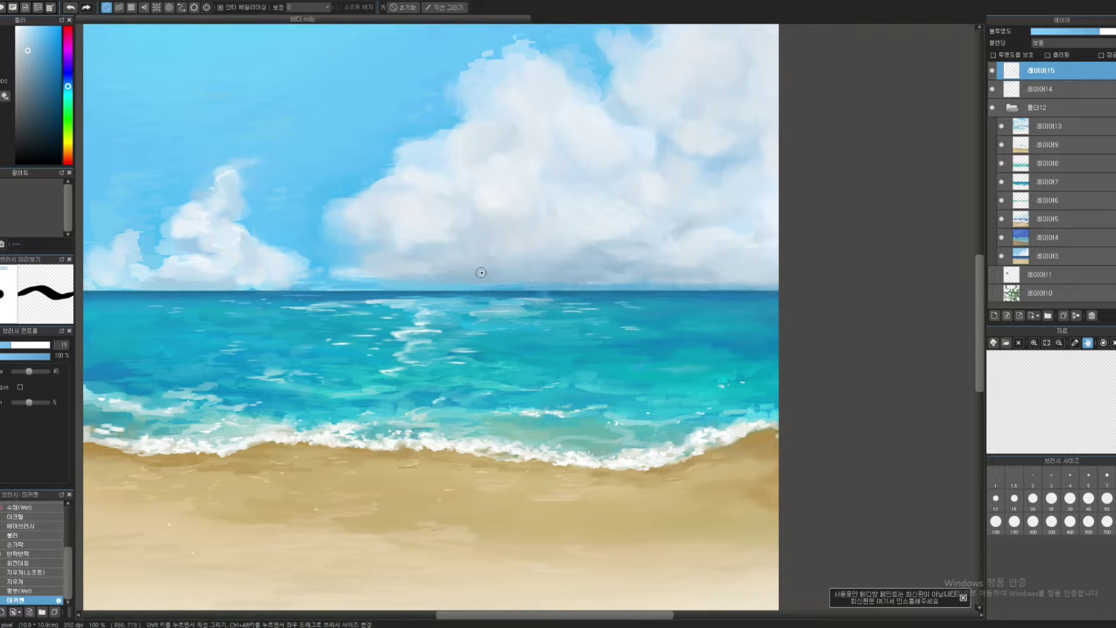
alt+click(450, 266)
alt+click(494, 282)
alt+click(482, 266)
alt+click(470, 262)
- Refine the peak of the tall small cloud with a reduced marker pen and sampled light cloud tones
scroll(506, 229, up, 2)
drag(527, 254, 599, 262)
mouse_move(533, 235)
mouse_down()
mouse_move(548, 280)
mouse_move(595, 258)
mouse_up()
drag(409, 227, 447, 259)
key(ctrl+plus)
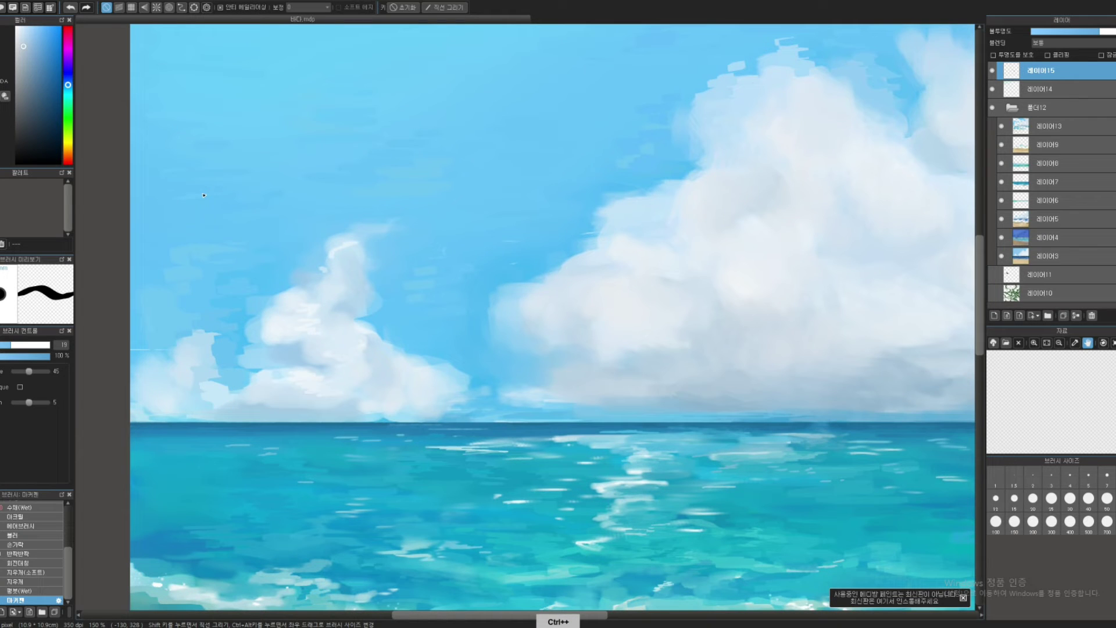
mouse_move(354, 264)
ctrl+alt+mouse_down()
mouse_move(342, 281)
mouse_move(351, 256)
mouse_move(342, 257)
ctrl+alt+mouse_up()
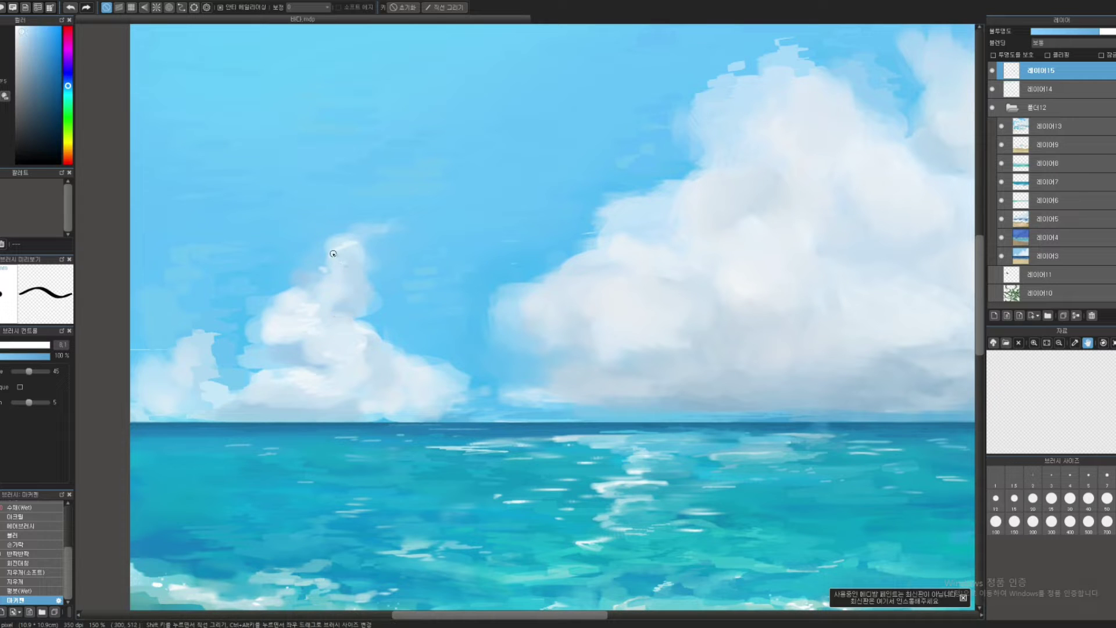
alt+click(345, 256)
alt+click(360, 256)
alt+click(343, 249)
alt+click(358, 252)
- Paint sampled cloud tones into the middle of the tall small cloud, adjusting the marker pen size
alt+click(312, 307)
drag(311, 316, 320, 334)
ctrl+alt+drag(343, 332, 325, 350)
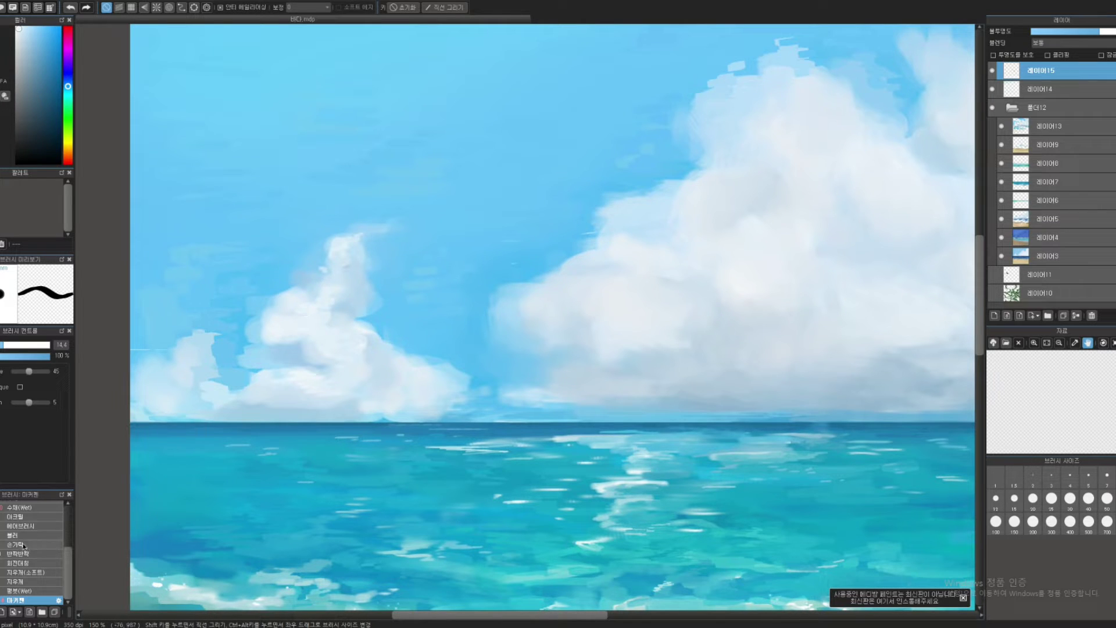
- Softly shade the upper and middle parts of the tall small cloud with a smaller airbrush and sampled tones
click(23, 526)
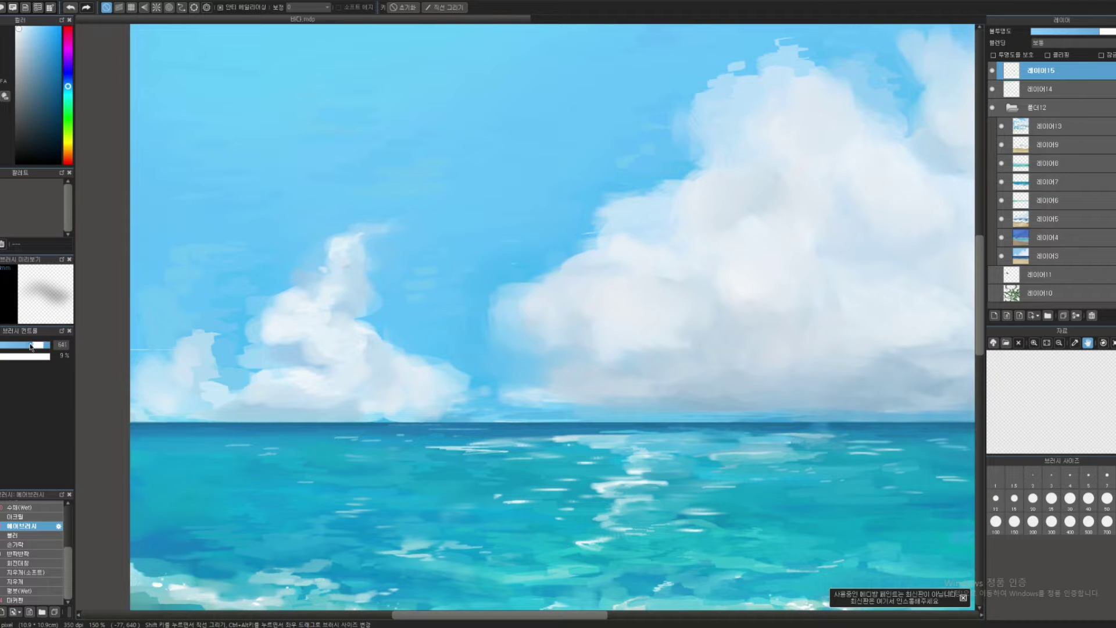
drag(30, 346, 15, 346)
mouse_move(344, 305)
mouse_down()
mouse_move(270, 319)
mouse_move(277, 326)
mouse_up()
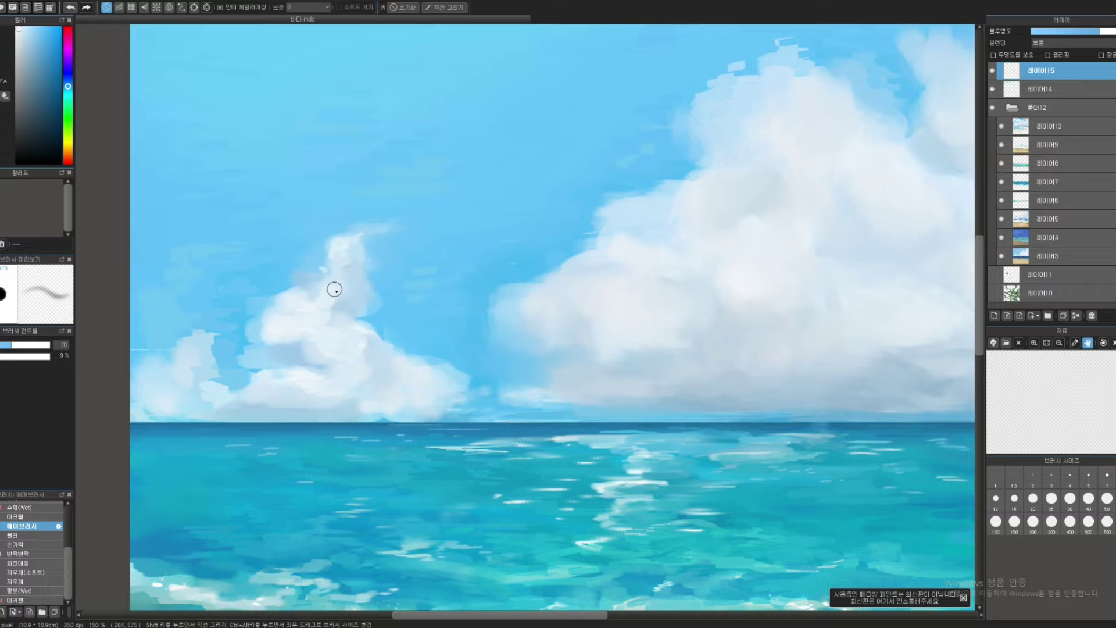
alt+click(334, 308)
drag(324, 311, 334, 316)
alt+click(339, 250)
ctrl+alt+drag(341, 286, 321, 291)
- Airbrush a sampled pale blue softly over the right side of the leftmost small cloud
ctrl+alt+drag(230, 363, 235, 365)
ctrl+alt+drag(221, 359, 223, 359)
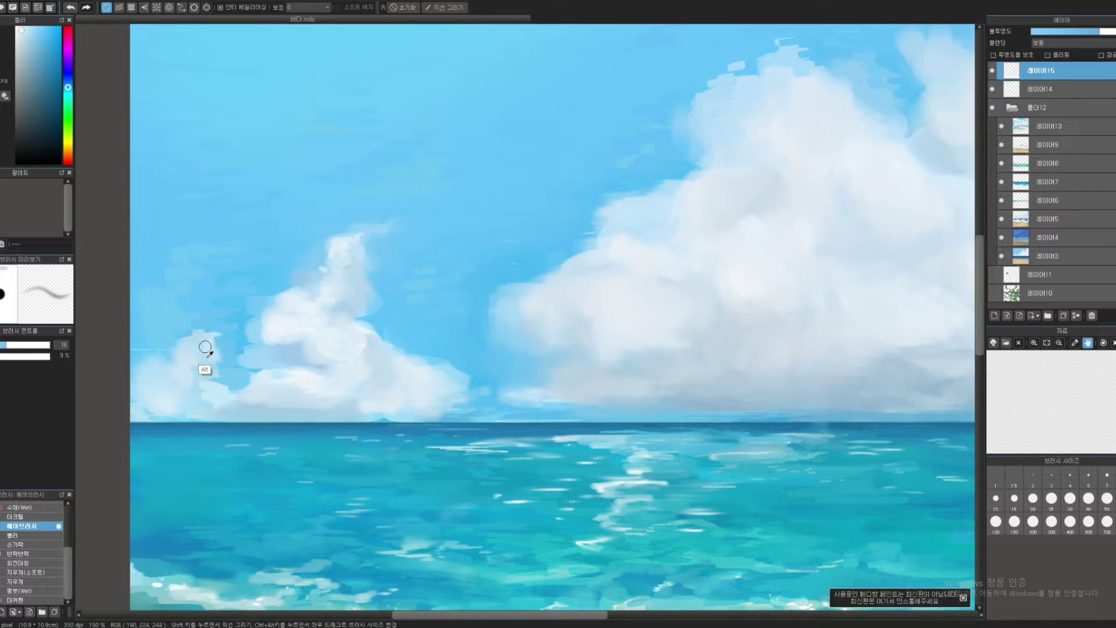
alt+click(206, 346)
drag(207, 347, 218, 356)
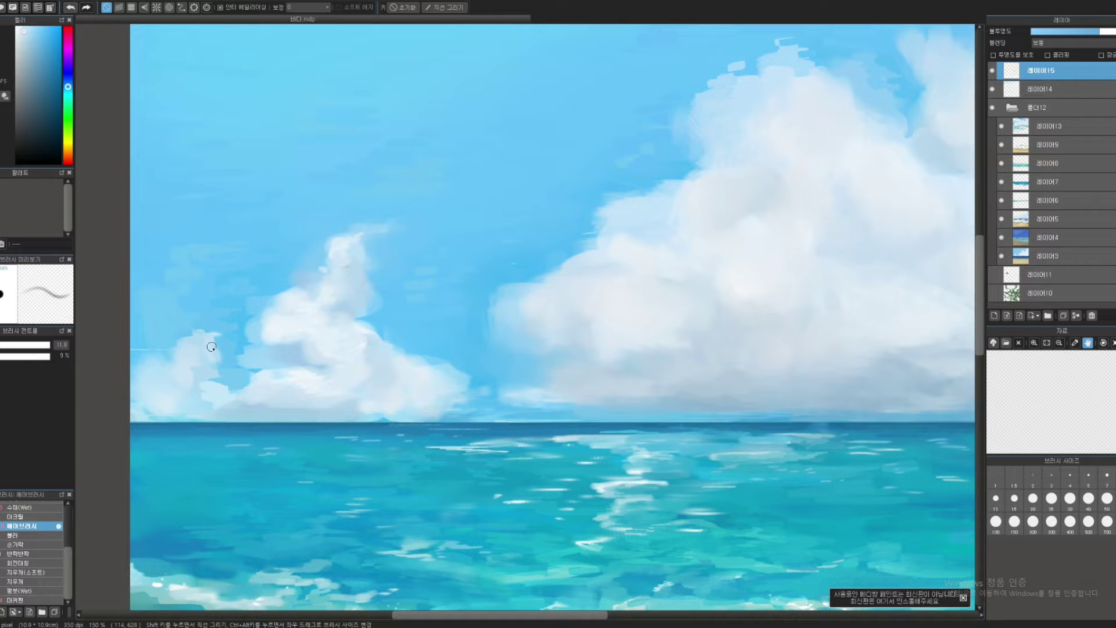
- Set the airbrush opacity to 21% and cover the thin pale line at the canvas's left edge with sampled sky blue
drag(28, 359, 32, 359)
right_click(137, 349)
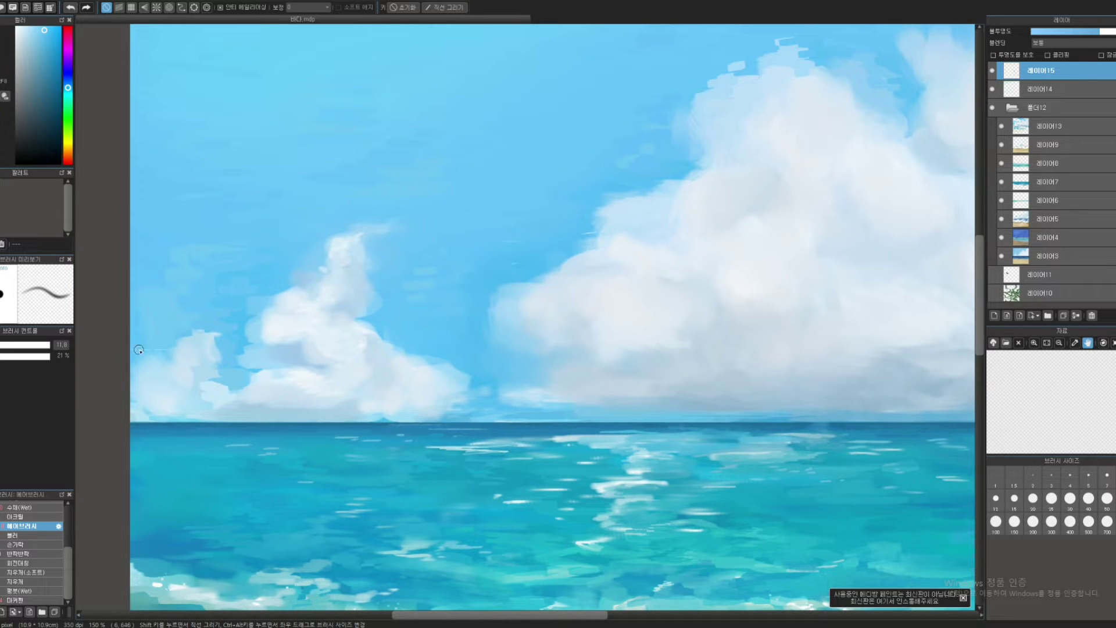
key(bracketright)
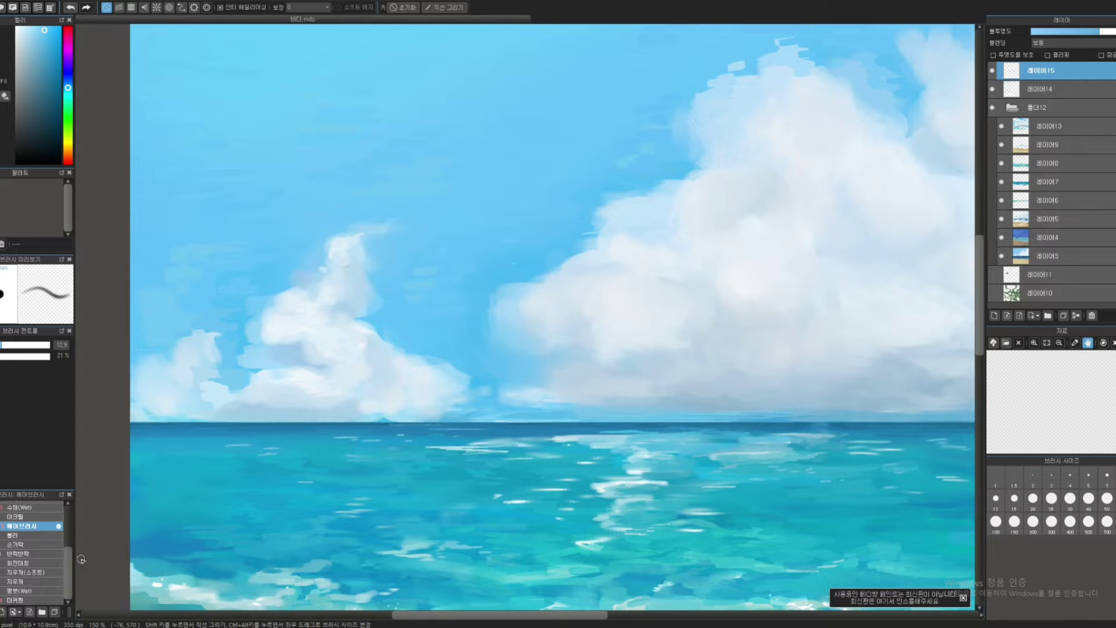
- Switch to the marker pen, undo the last stroke, and rework the leftmost small cloud's body with sampled whites
click(46, 601)
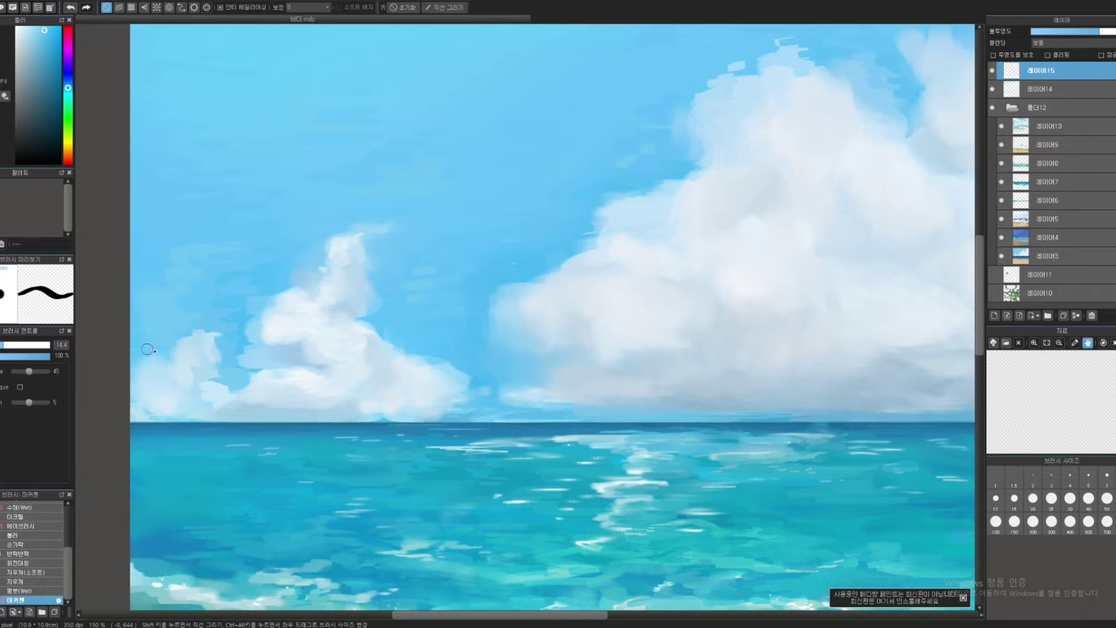
mouse_move(186, 349)
mouse_down()
mouse_move(145, 364)
mouse_move(164, 349)
mouse_move(130, 351)
mouse_move(190, 351)
mouse_up()
alt+click(193, 357)
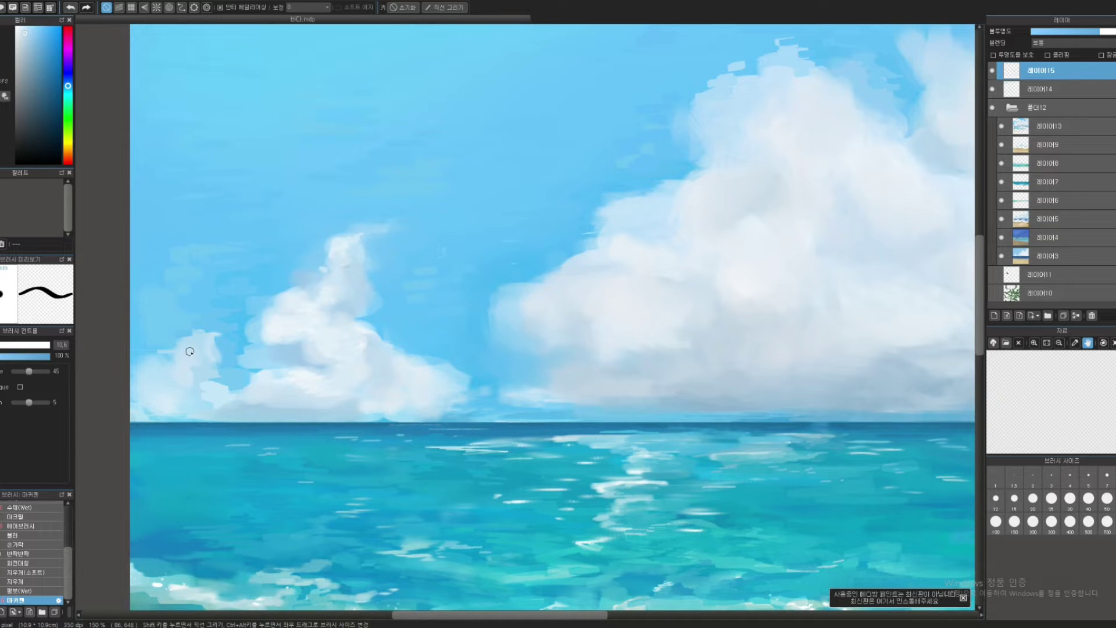
key(ctrl+z)
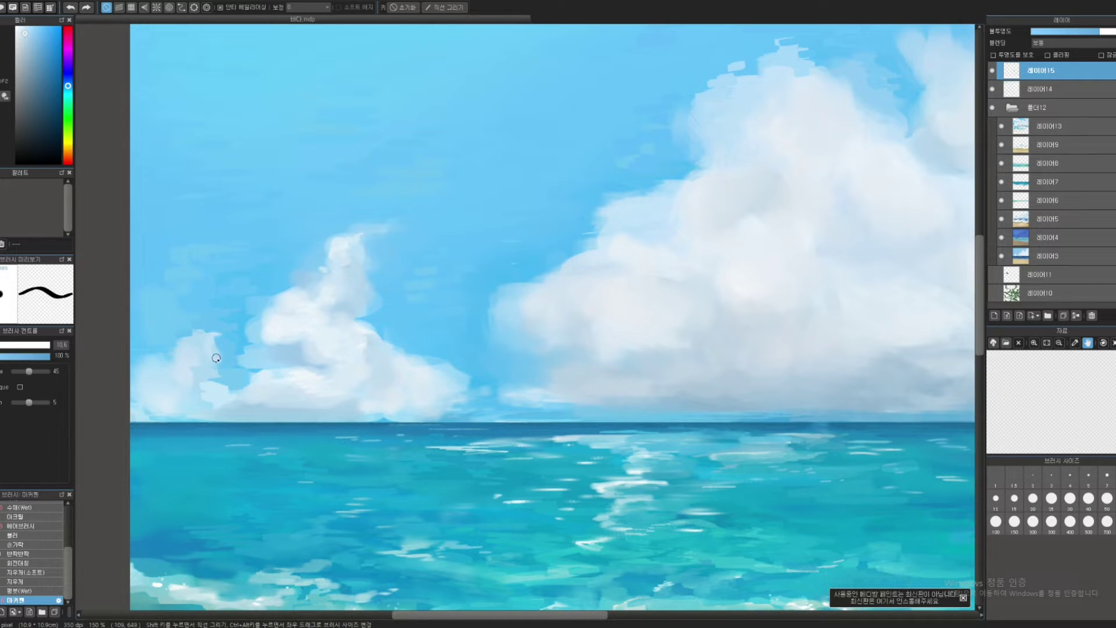
alt+click(202, 395)
alt+click(184, 378)
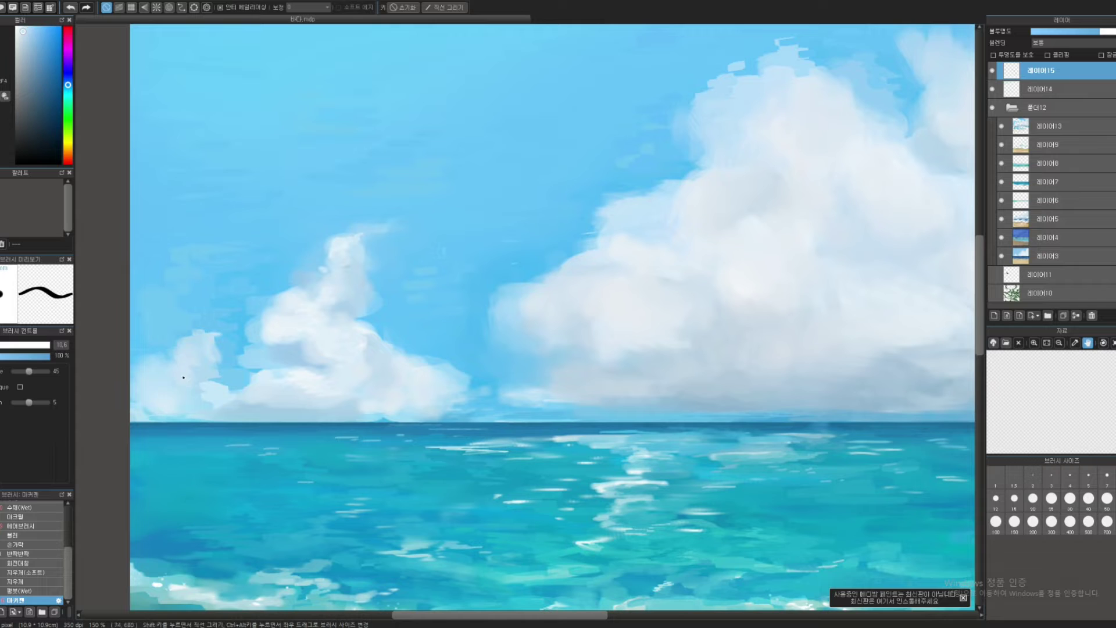
alt+click(210, 387)
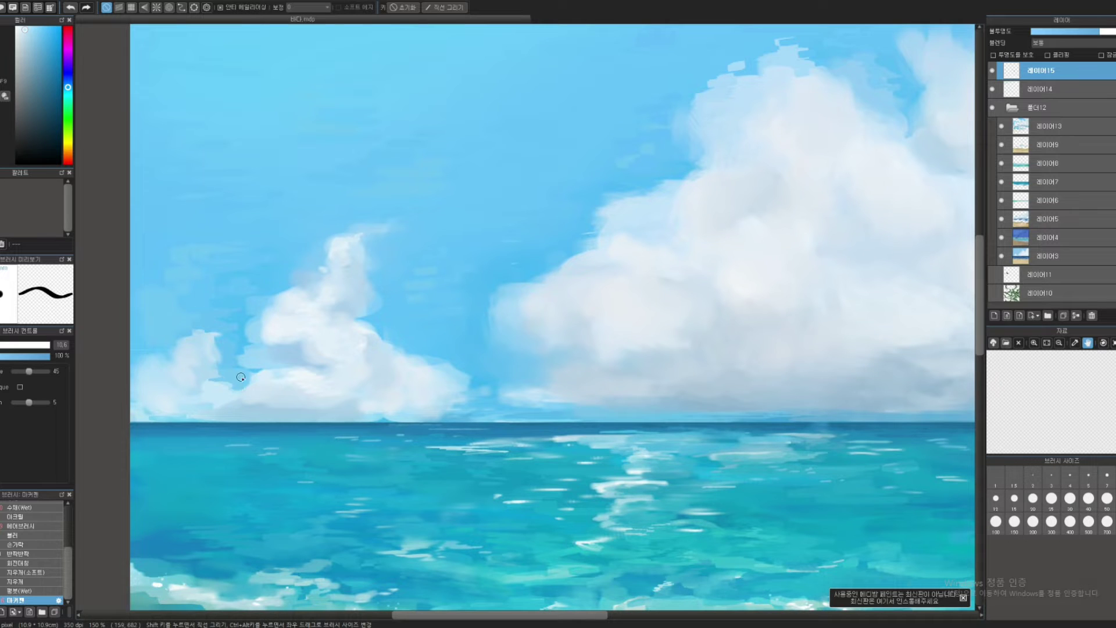
- Shape the leftmost small cloud's right edge with sampled sky blue and pale cloud tones, enlarging the marker pen to 17
alt+click(216, 375)
key(])
alt+click(222, 371)
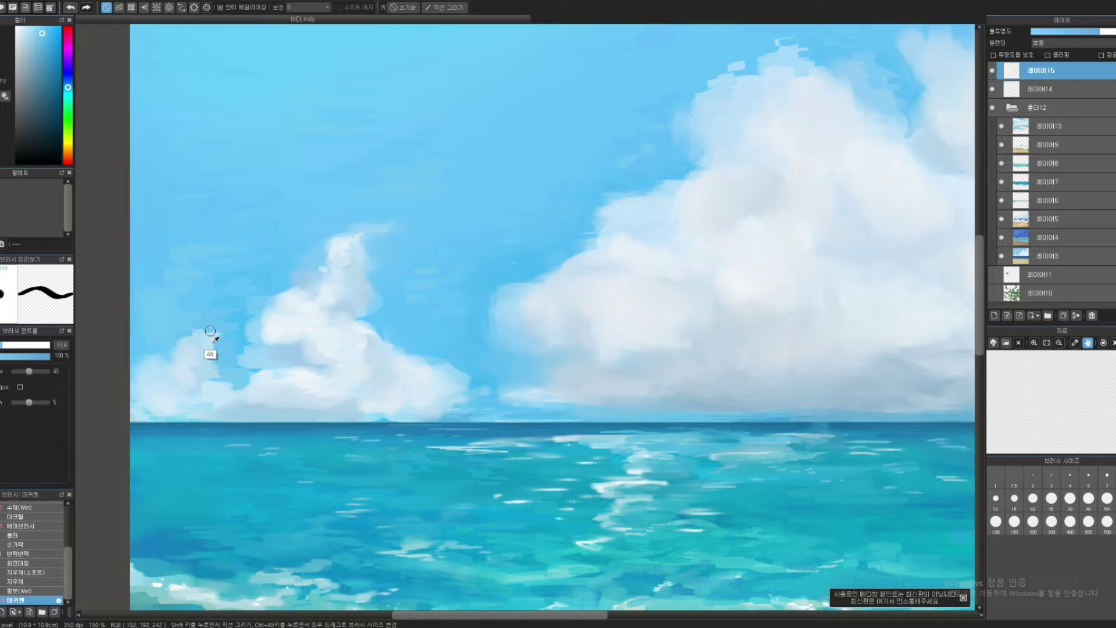
key(])
alt+click(215, 347)
alt+click(211, 345)
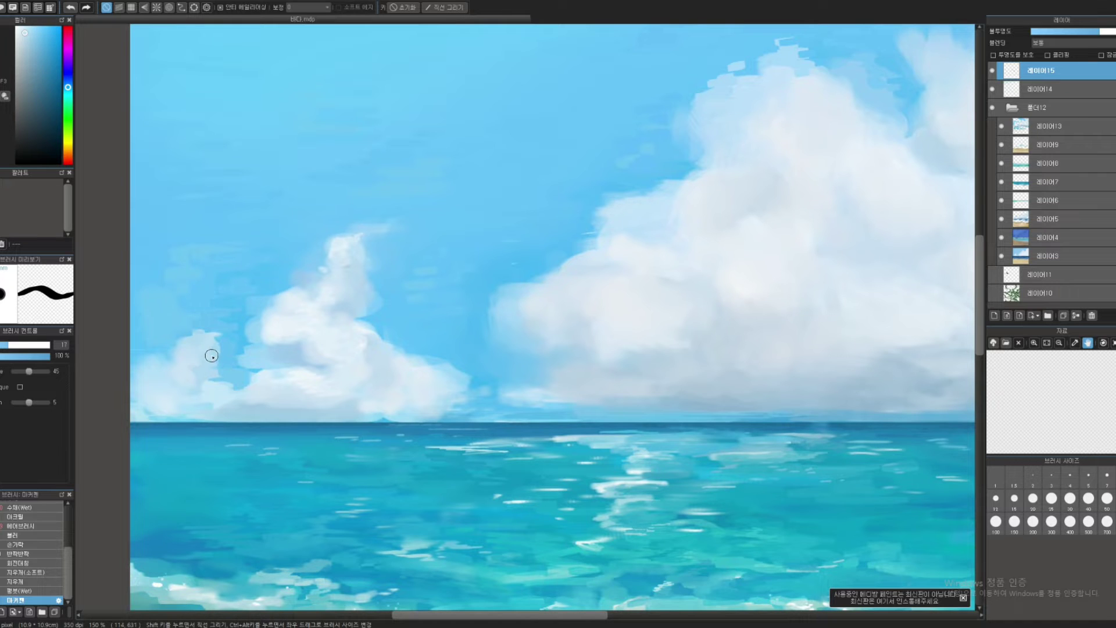
alt+click(224, 362)
alt+click(210, 348)
drag(213, 358, 221, 371)
- Blend the sky gap between the large cloud's peak and the right-hand cloud with sampled blues, using a larger marker pen
mouse_move(299, 362)
mouse_down()
mouse_move(219, 299)
mouse_move(265, 297)
mouse_move(149, 304)
mouse_up()
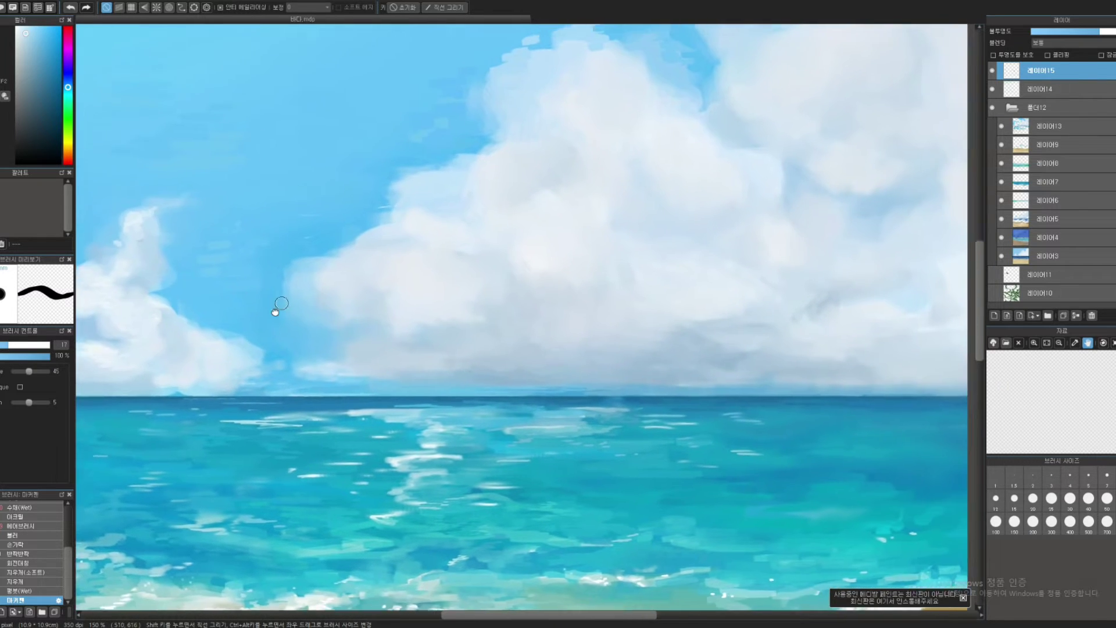
drag(274, 309, 172, 330)
alt+click(278, 232)
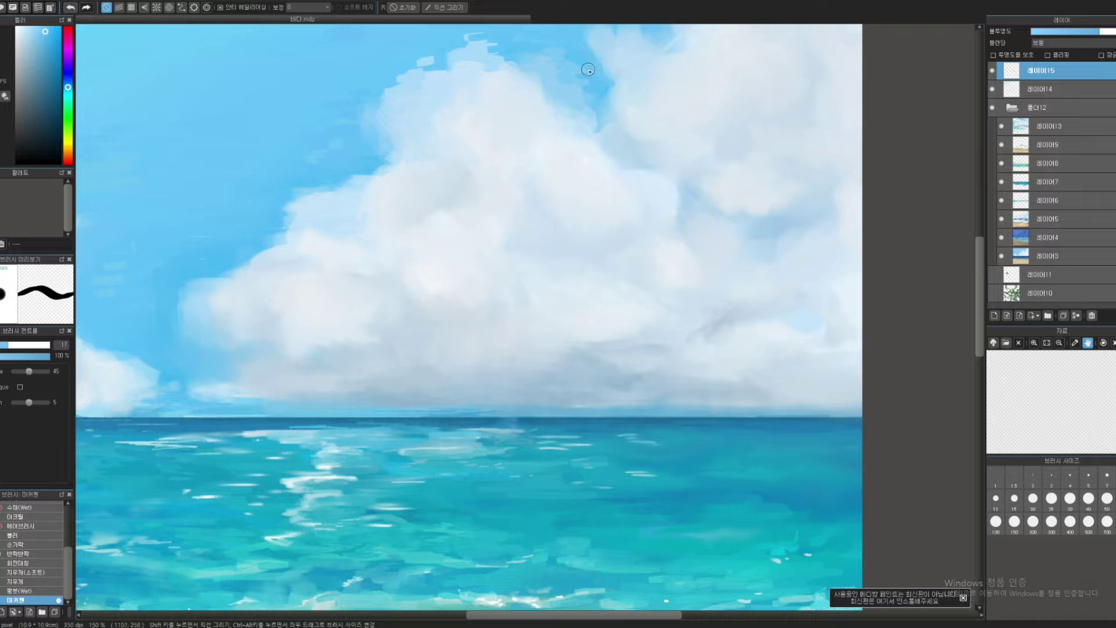
alt+click(596, 102)
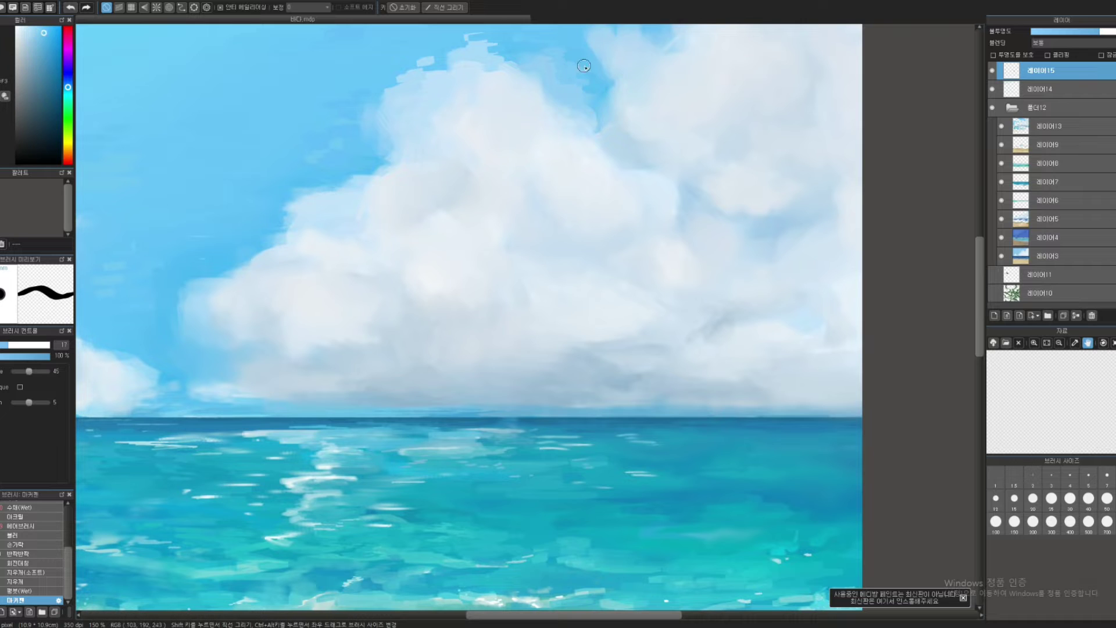
ctrl+alt+drag(572, 88, 577, 87)
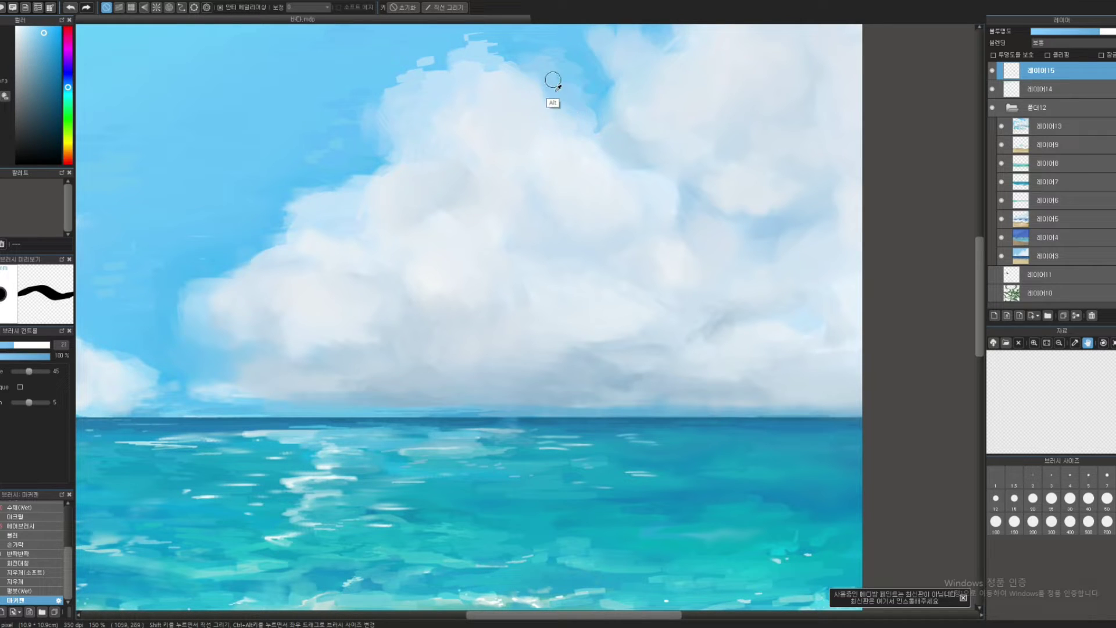
alt+click(553, 79)
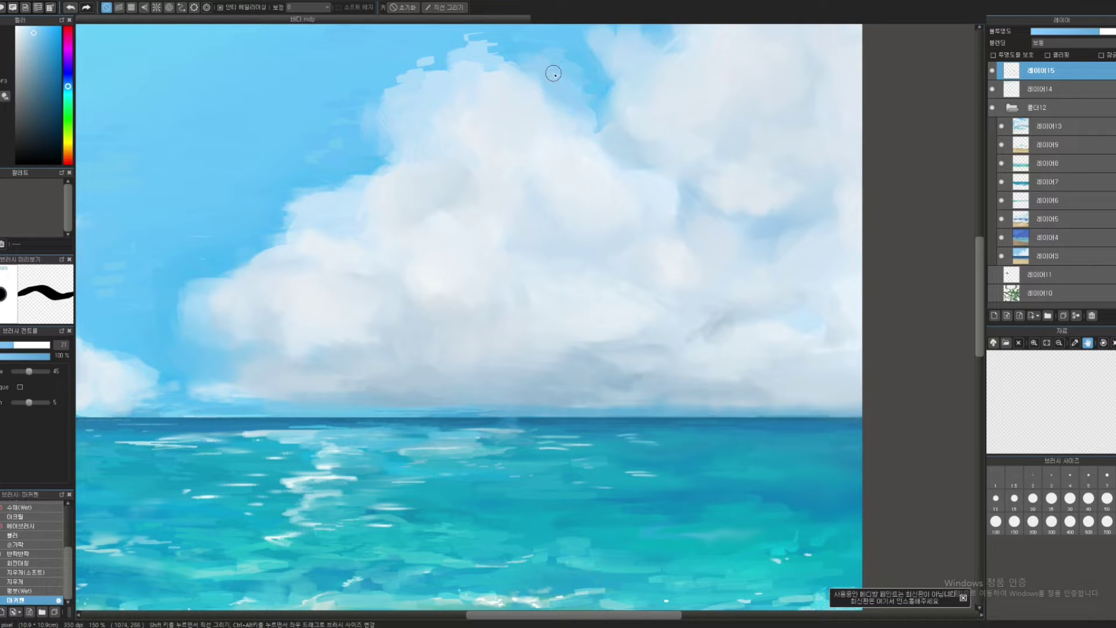
alt+click(589, 83)
alt+click(563, 92)
- Refine the lower part of the sky gap between the two big clouds with sampled blues, reducing the marker pen to 15
scroll(616, 125, up, 1)
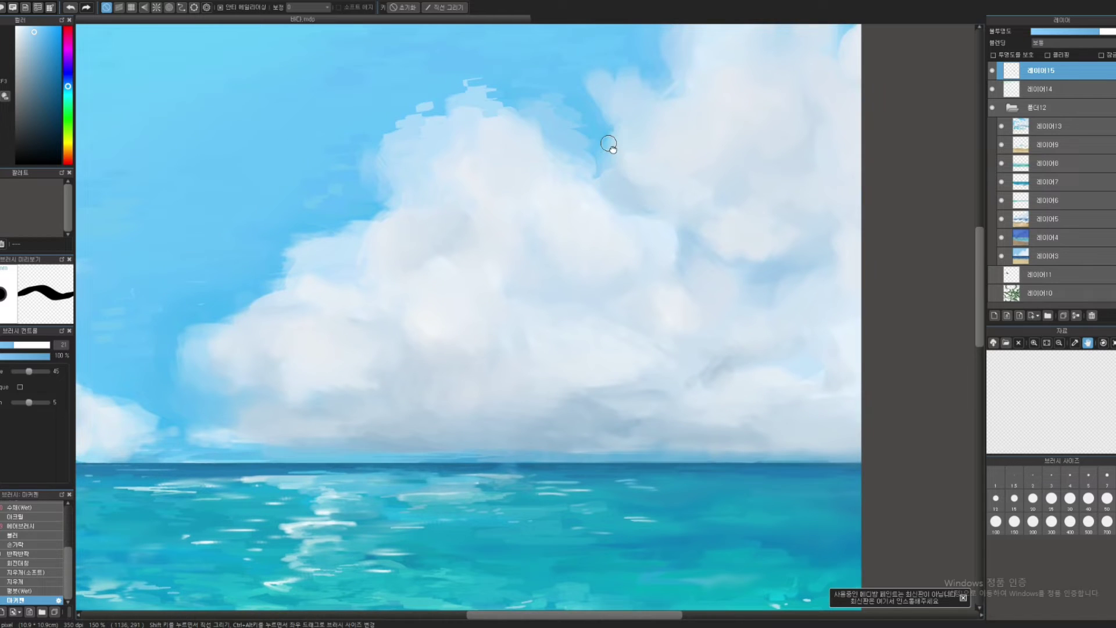
alt+click(573, 108)
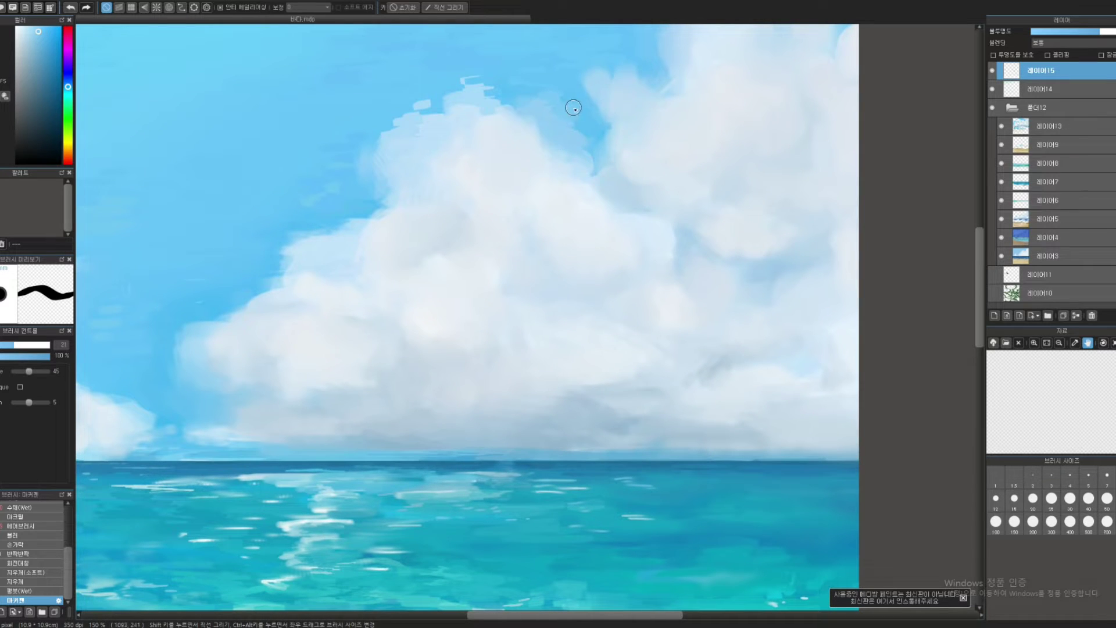
alt+click(595, 134)
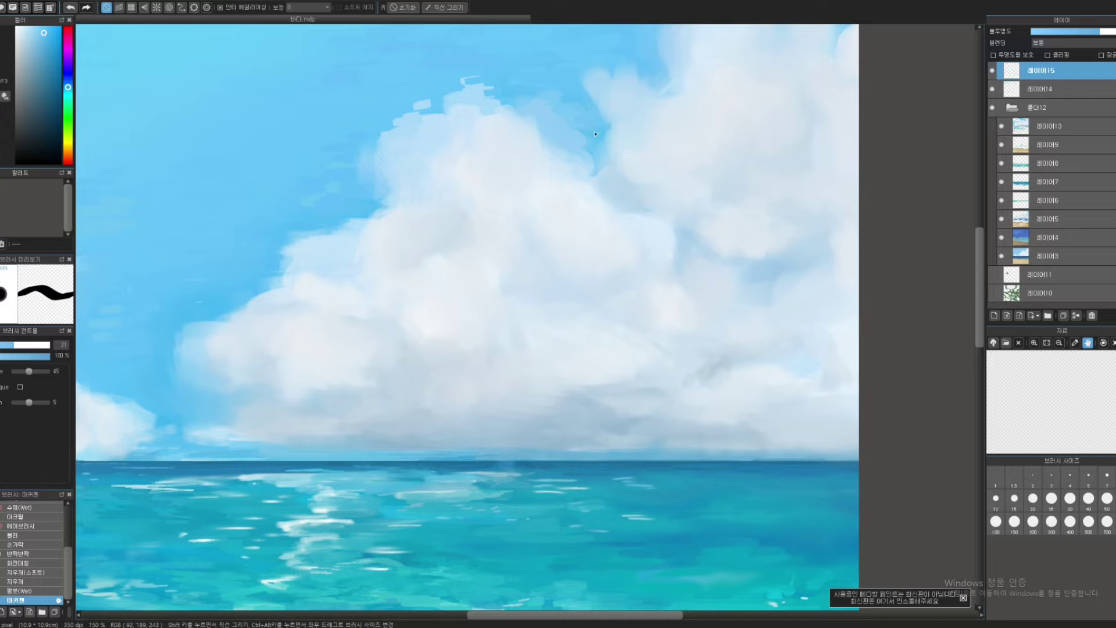
drag(593, 126, 582, 127)
drag(576, 124, 583, 123)
alt+click(588, 129)
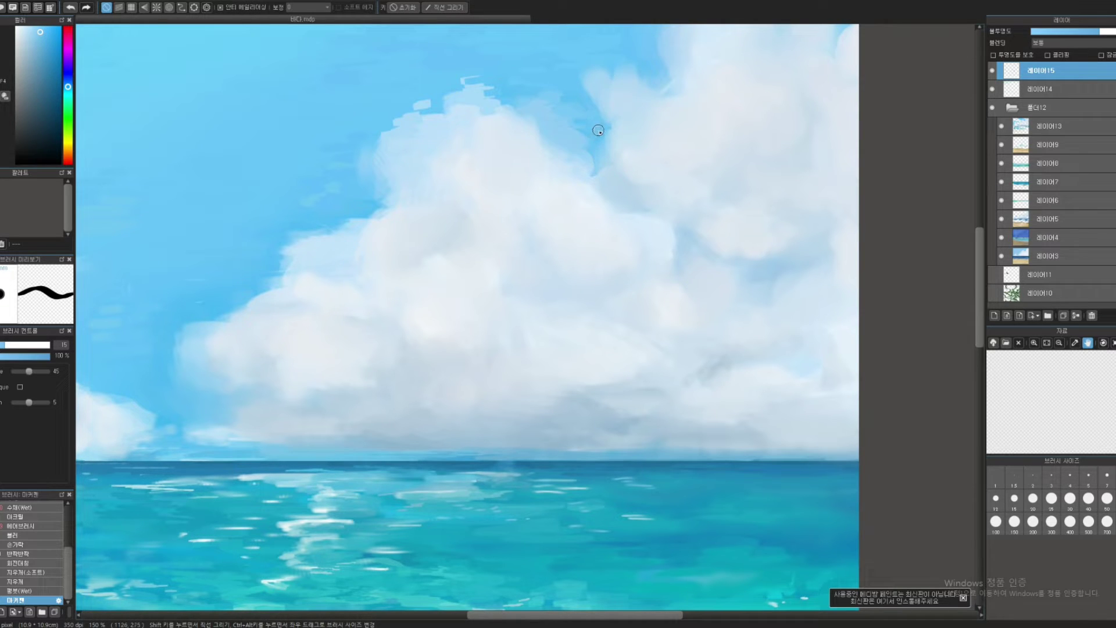
mouse_move(640, 110)
mouse_down()
mouse_move(615, 164)
mouse_move(616, 120)
mouse_up()
alt+click(617, 139)
alt+click(622, 116)
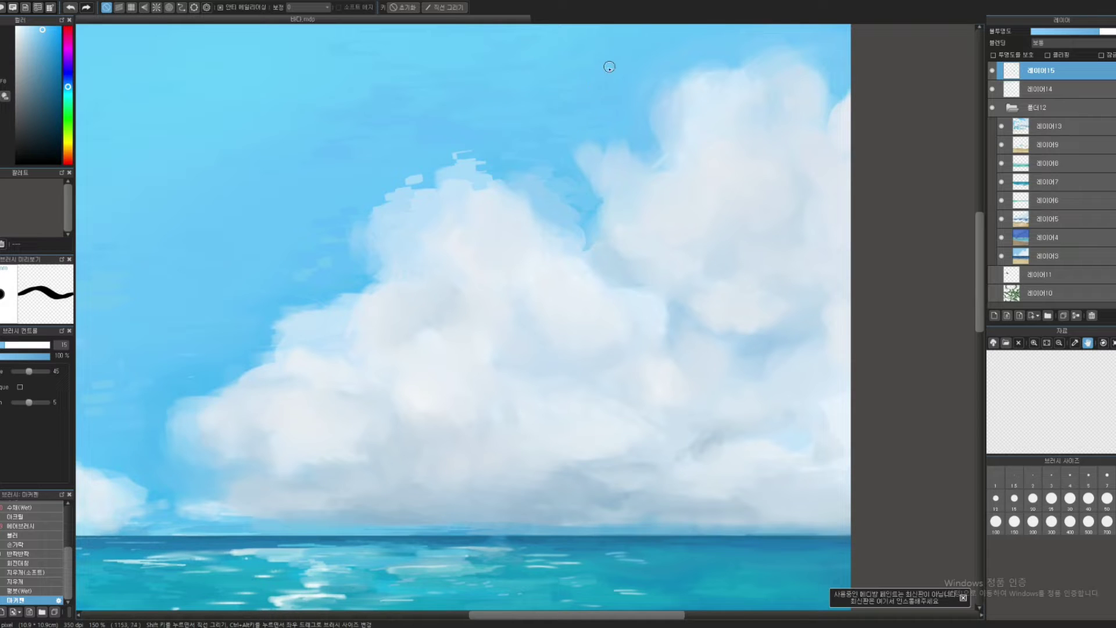
- Rework the small tuft on the right-hand cloud's left edge with sampled sky and cloud tones, undoing the stray stroke
alt+click(572, 85)
alt+click(732, 65)
alt+click(644, 147)
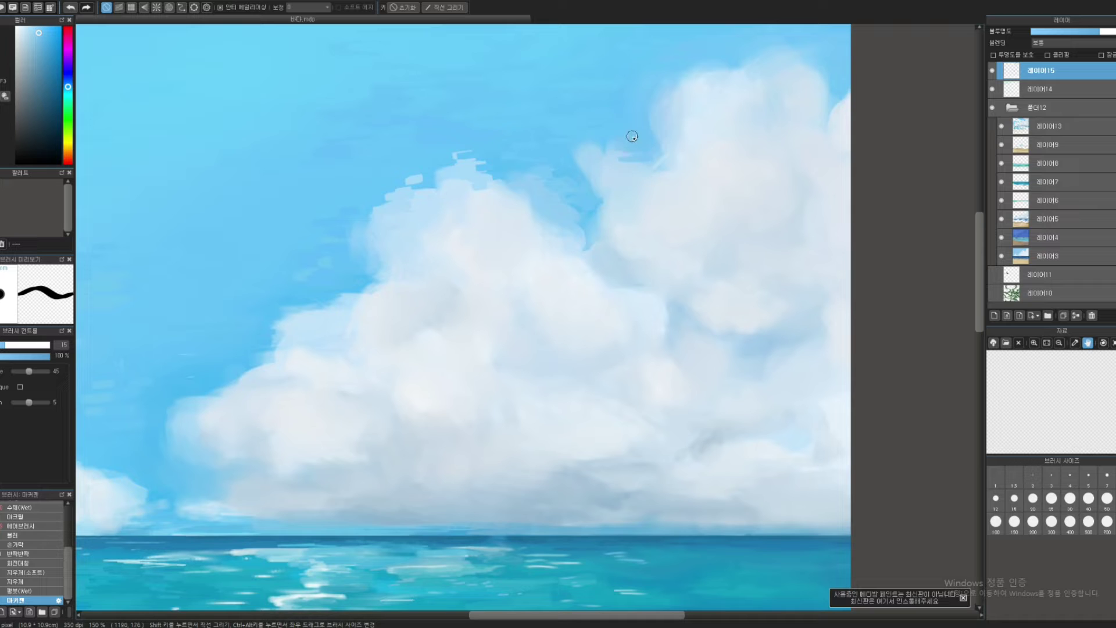
alt+click(614, 168)
mouse_move(616, 153)
mouse_down()
mouse_move(645, 134)
mouse_move(616, 157)
mouse_move(628, 150)
mouse_move(627, 172)
mouse_move(639, 168)
mouse_move(612, 170)
mouse_move(618, 157)
mouse_move(623, 166)
mouse_move(597, 103)
mouse_move(525, 122)
mouse_move(633, 172)
mouse_up()
key(ctrl+z)
alt+click(636, 177)
alt+click(637, 164)
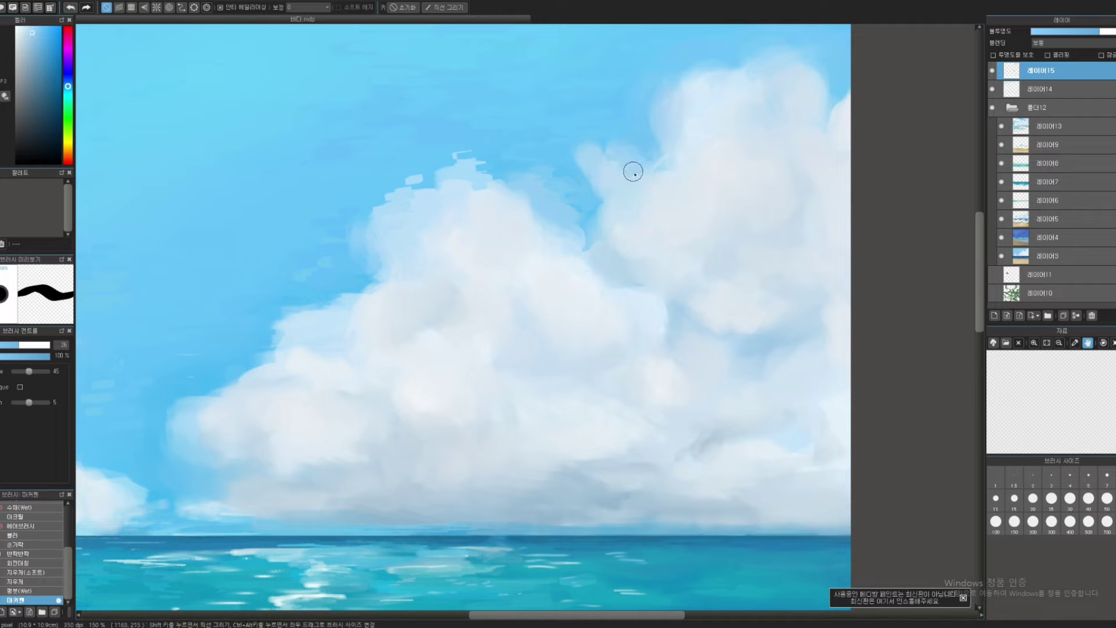
- Switch to the airbrush and soften the right-hand cloud's small tuft with a sampled pale cloud colour
click(49, 526)
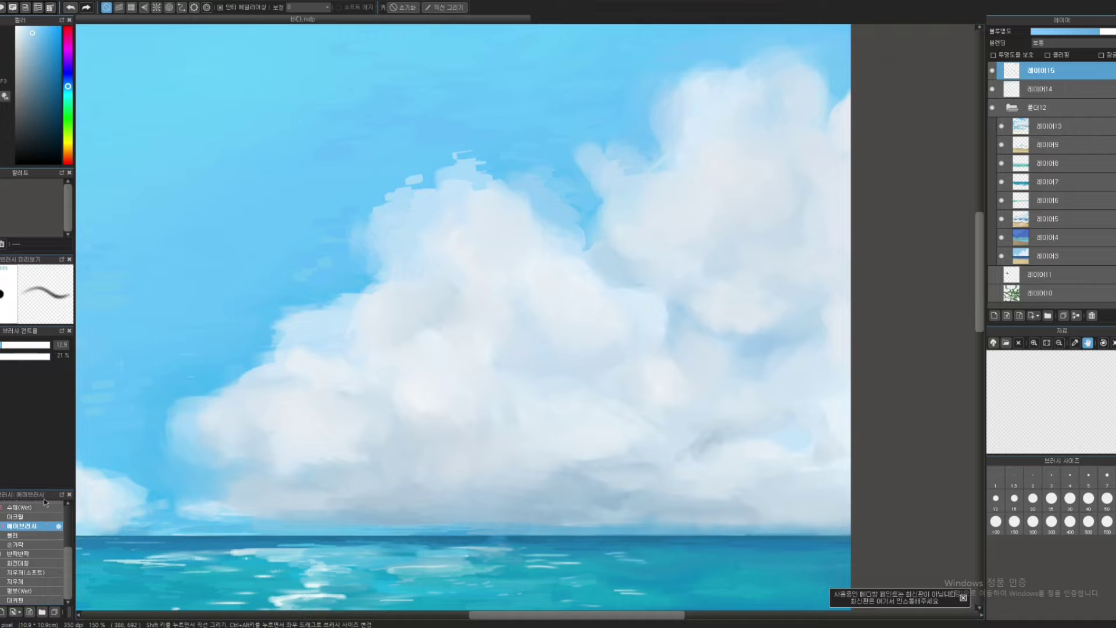
alt+click(620, 175)
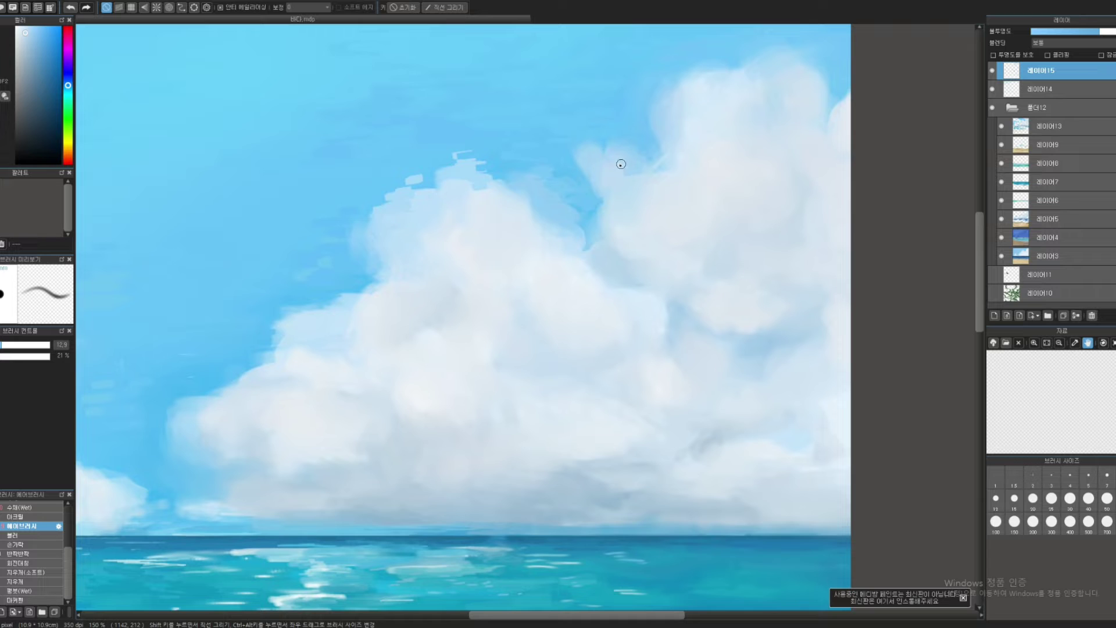
key(bracketright)
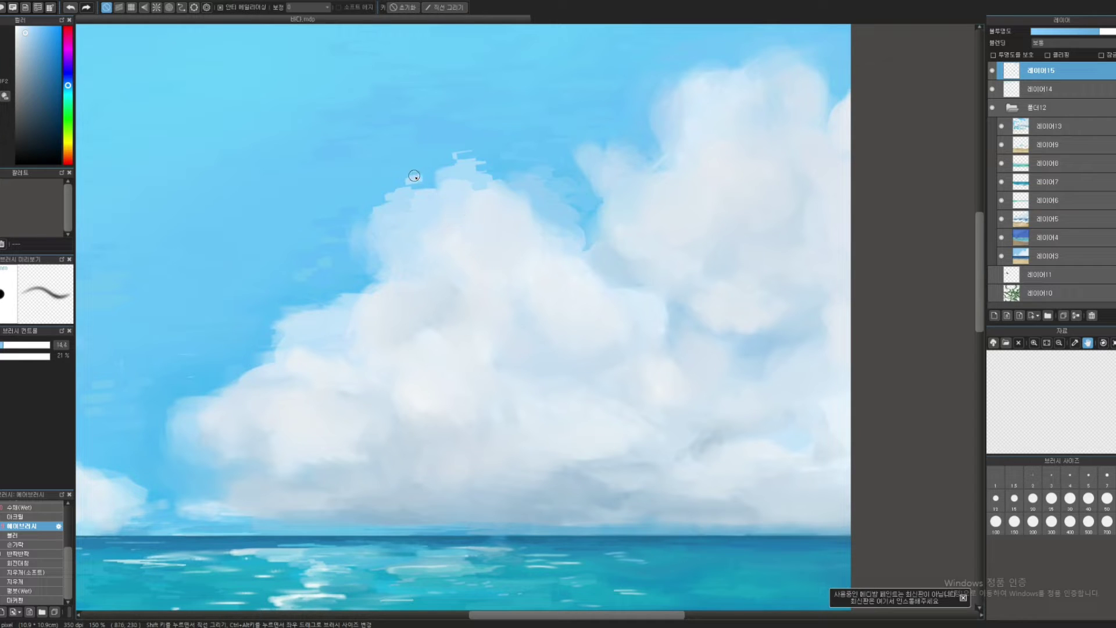
- Airbrush the large cloud's wispy peak with sampled pale tones to blend its hard brush marks
alt+click(422, 205)
alt+click(463, 174)
drag(463, 175, 451, 155)
drag(487, 170, 492, 169)
drag(482, 186, 446, 176)
drag(506, 204, 489, 197)
- Enlarge the airbrush and soften the right side of the large cloud's peak with sampled white and pale blue
alt+click(489, 197)
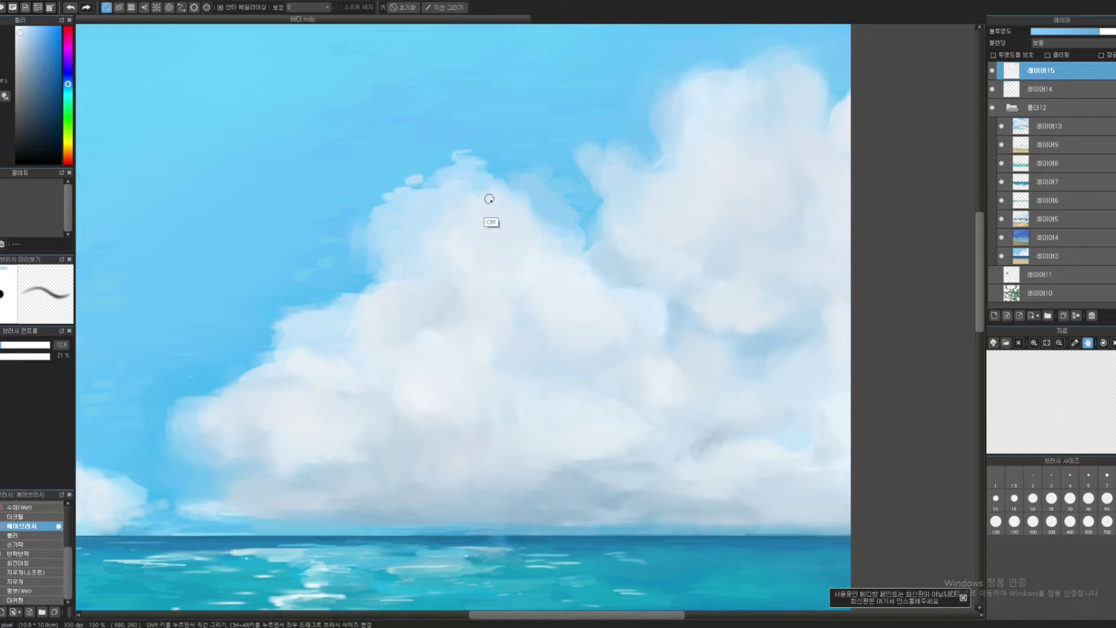
alt+click(474, 175)
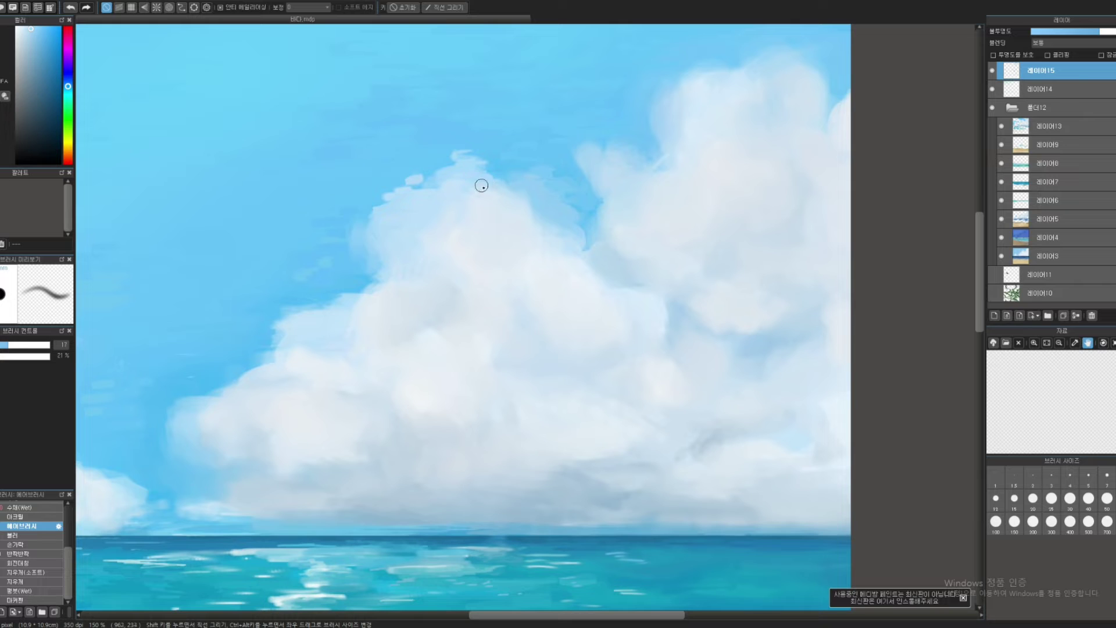
drag(502, 207, 536, 182)
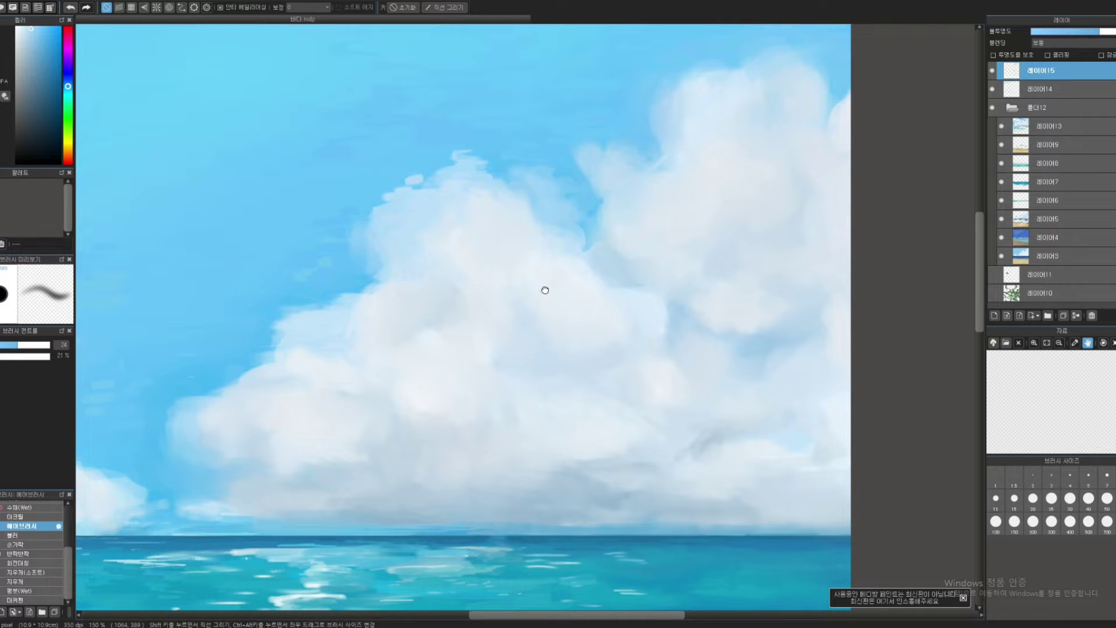
- Airbrush the large cloud's left shoulder with sampled cloud whites to blend its puffs
drag(546, 290, 594, 185)
drag(469, 279, 518, 282)
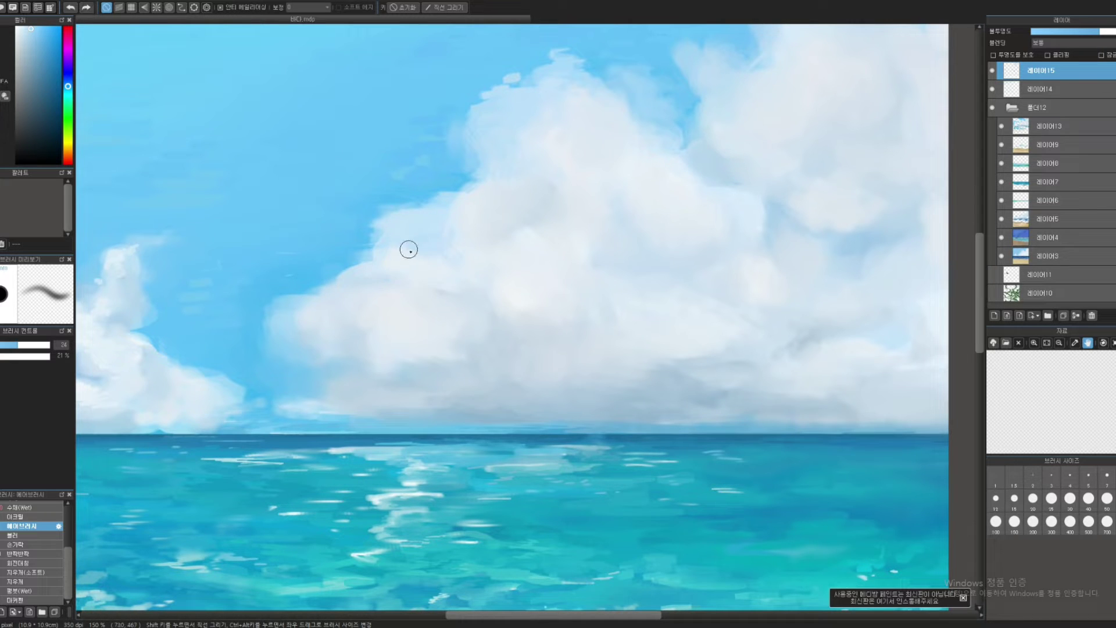
alt+click(398, 263)
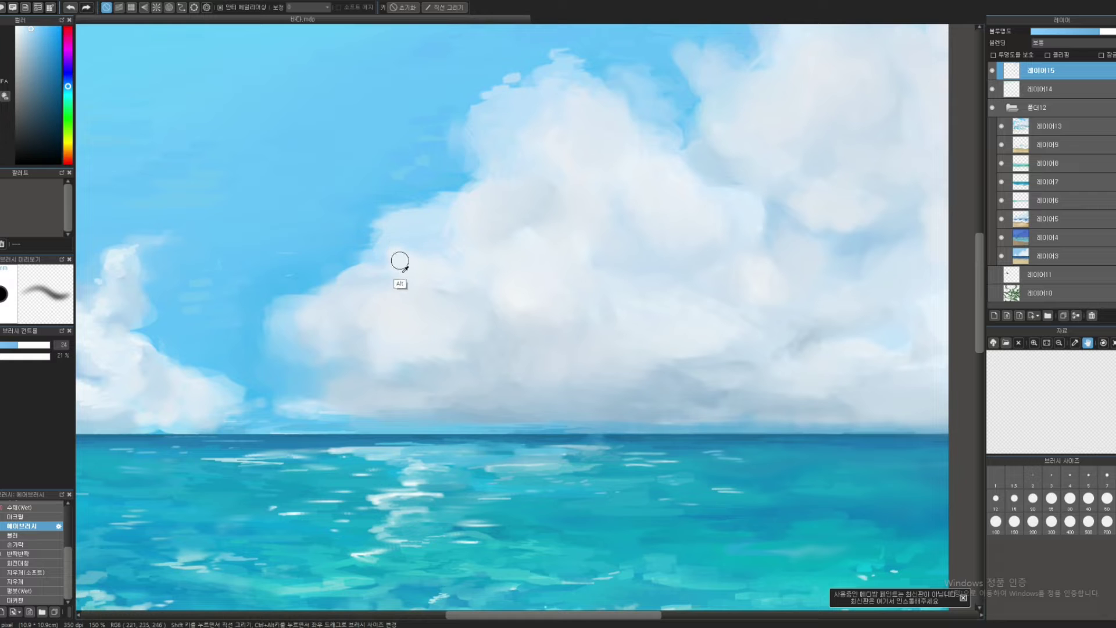
alt+click(402, 260)
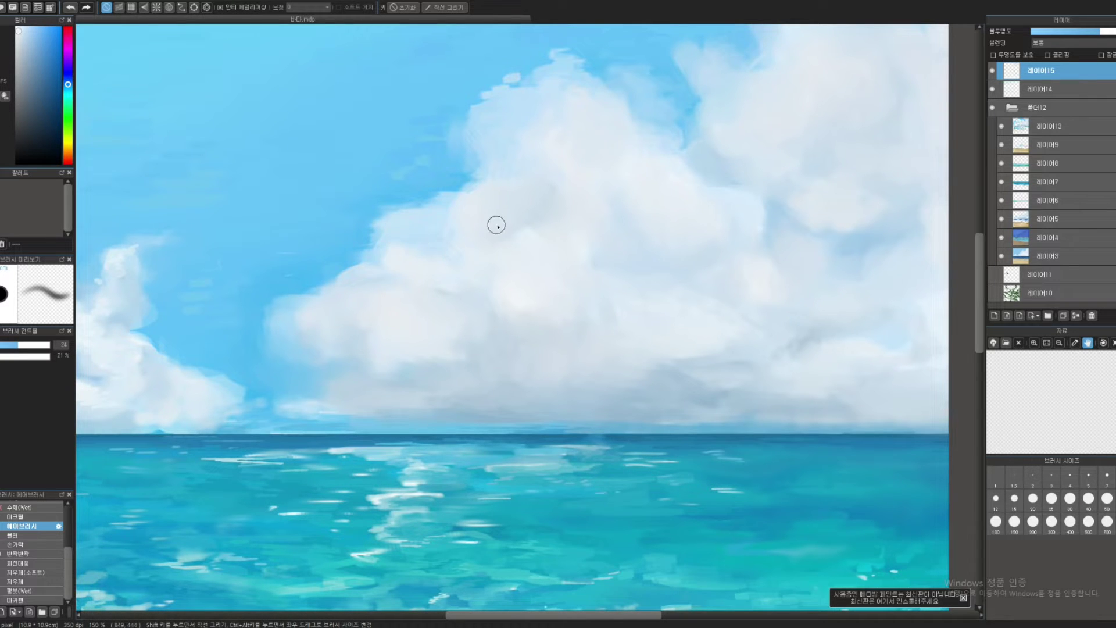
- Airbrush the sea left of the white sunlight reflection with sampled teal, reducing the airbrush to 16
drag(542, 244, 543, 182)
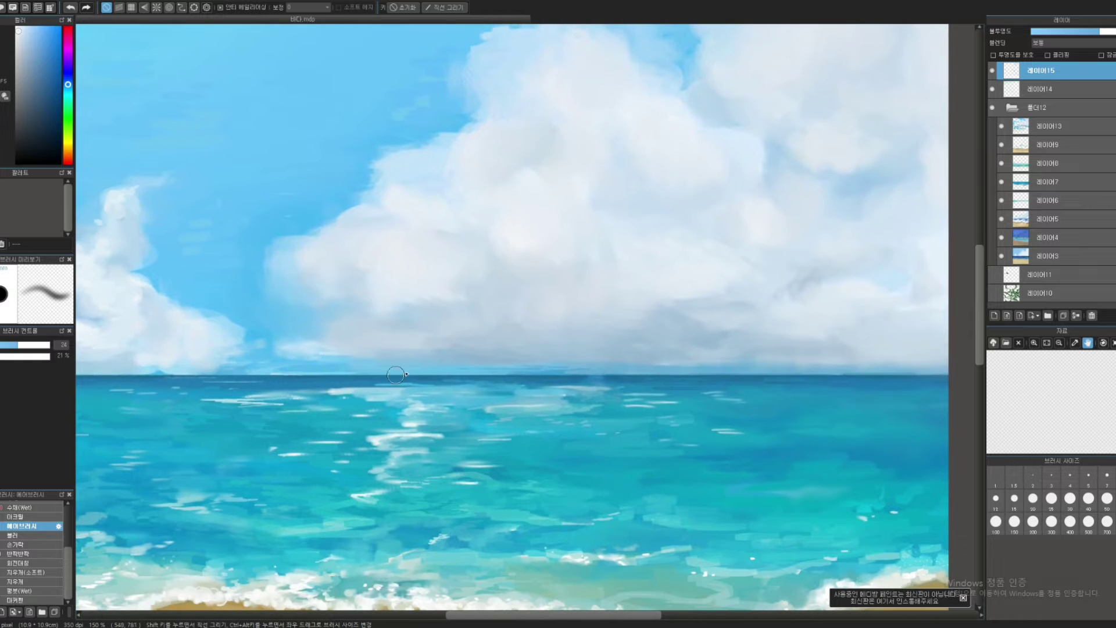
drag(442, 402, 549, 286)
alt+click(372, 400)
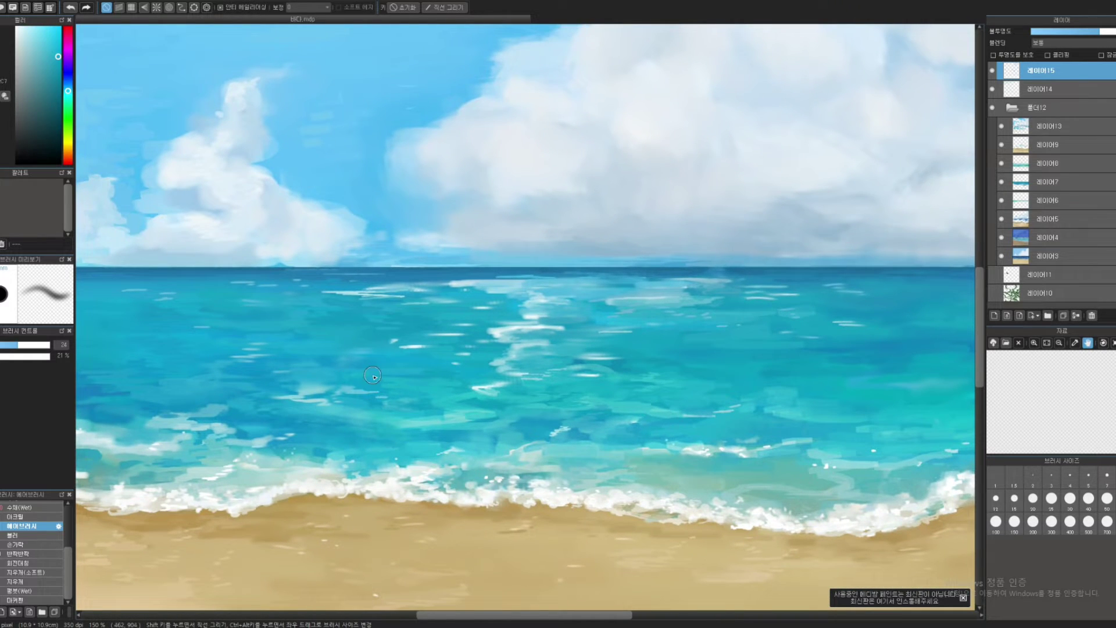
alt+click(397, 392)
drag(417, 395, 391, 394)
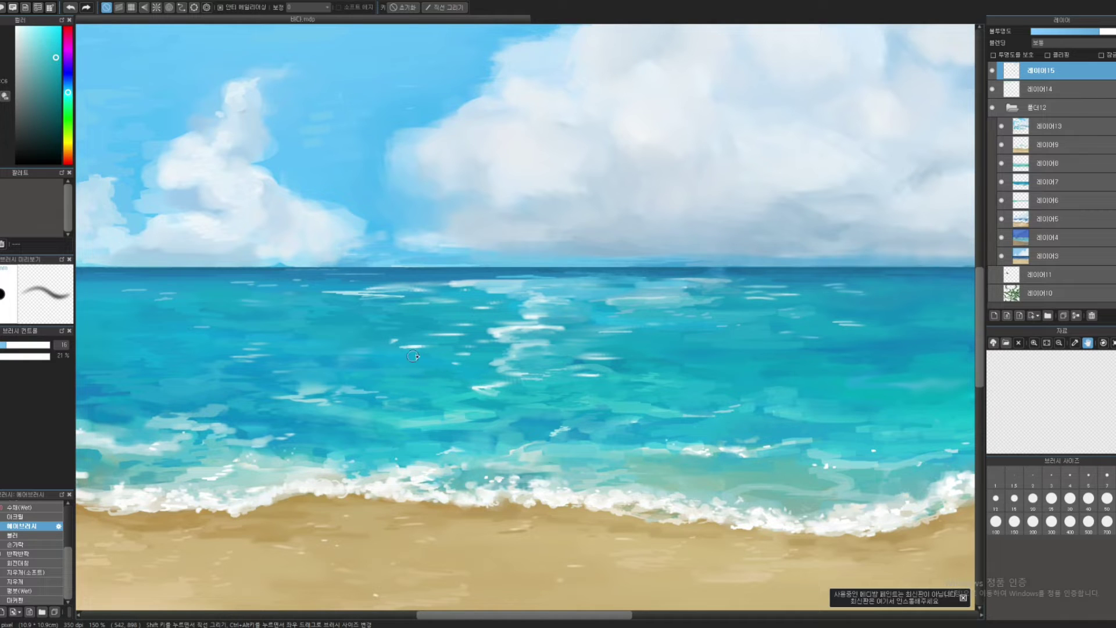
- Blend the upper sea on both sides of the sunlight reflection with sampled blues
alt+click(375, 324)
alt+click(318, 308)
alt+click(596, 326)
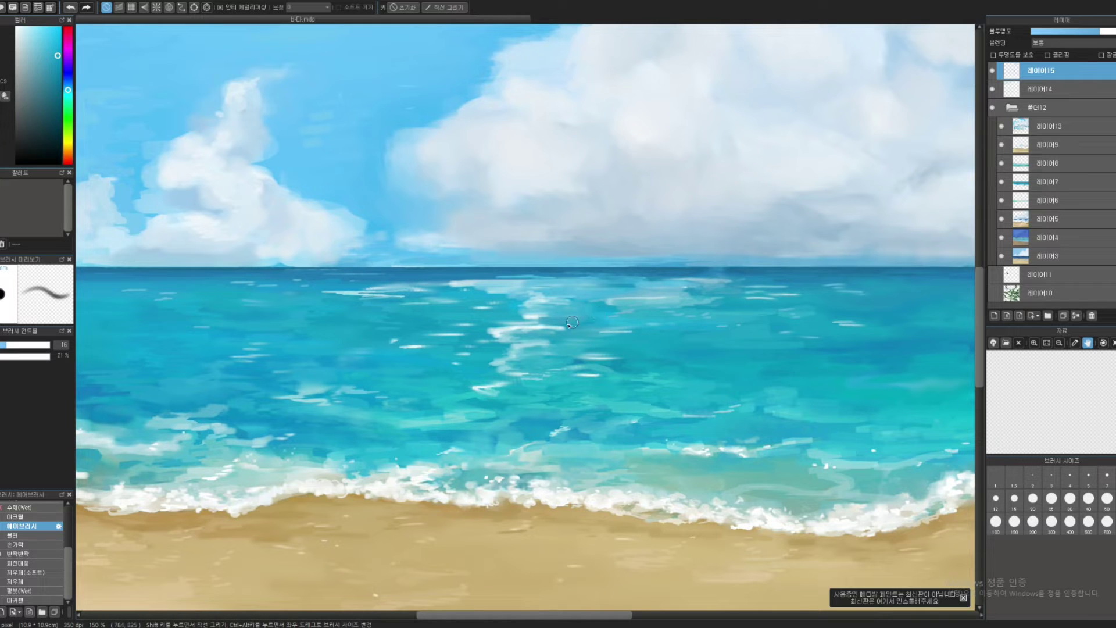
alt+click(605, 329)
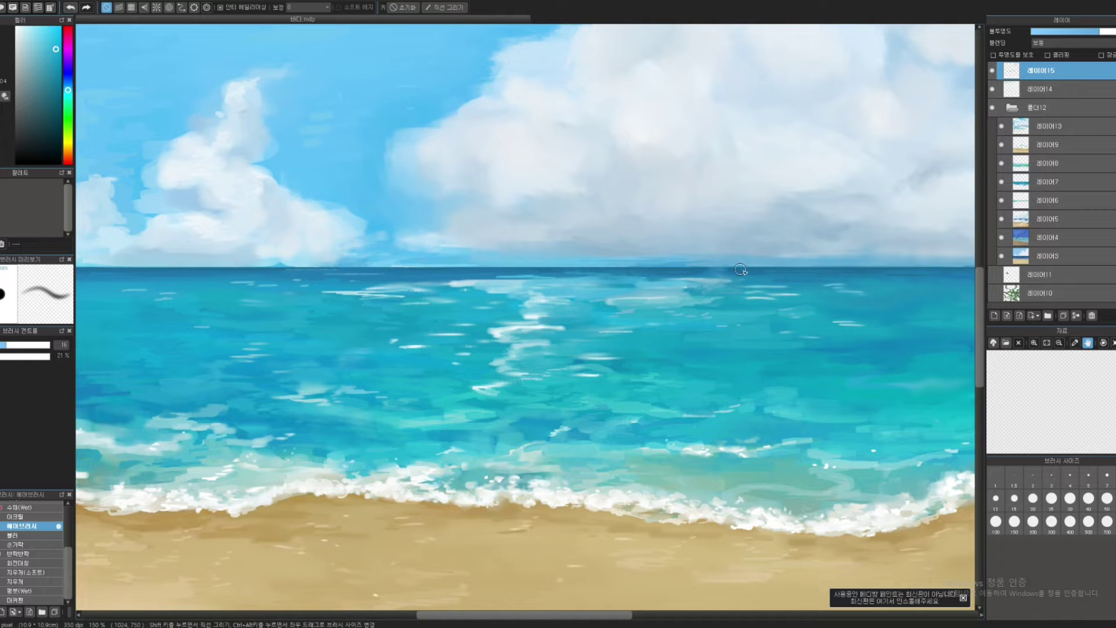
- Airbrush the water below the sunlight reflection with sampled turquoise tones
alt+click(558, 429)
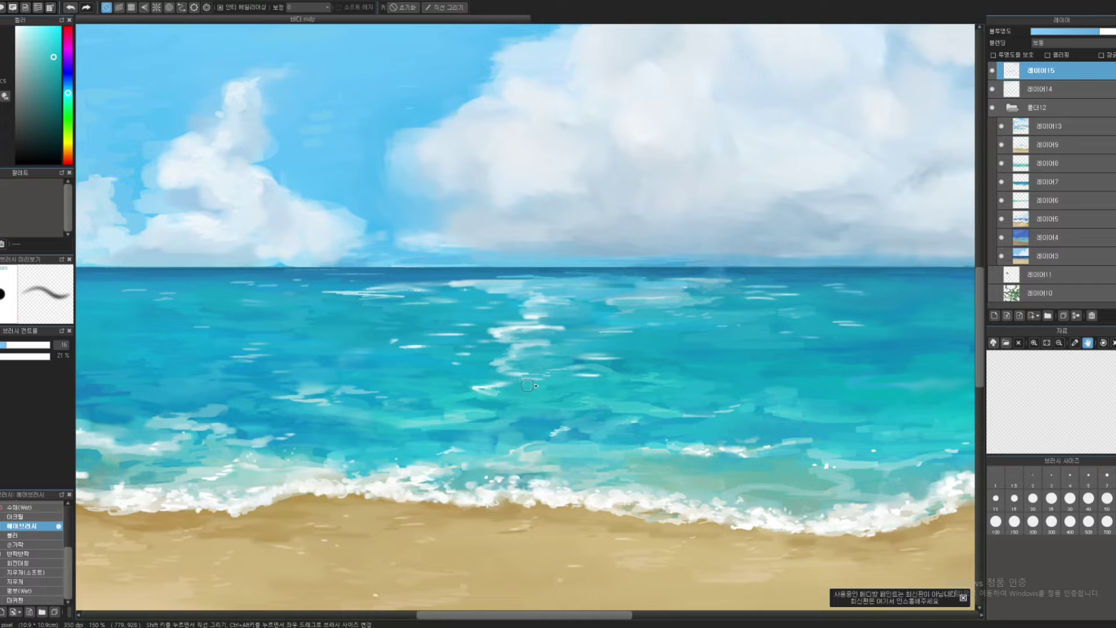
alt+click(492, 426)
alt+click(431, 411)
alt+click(464, 402)
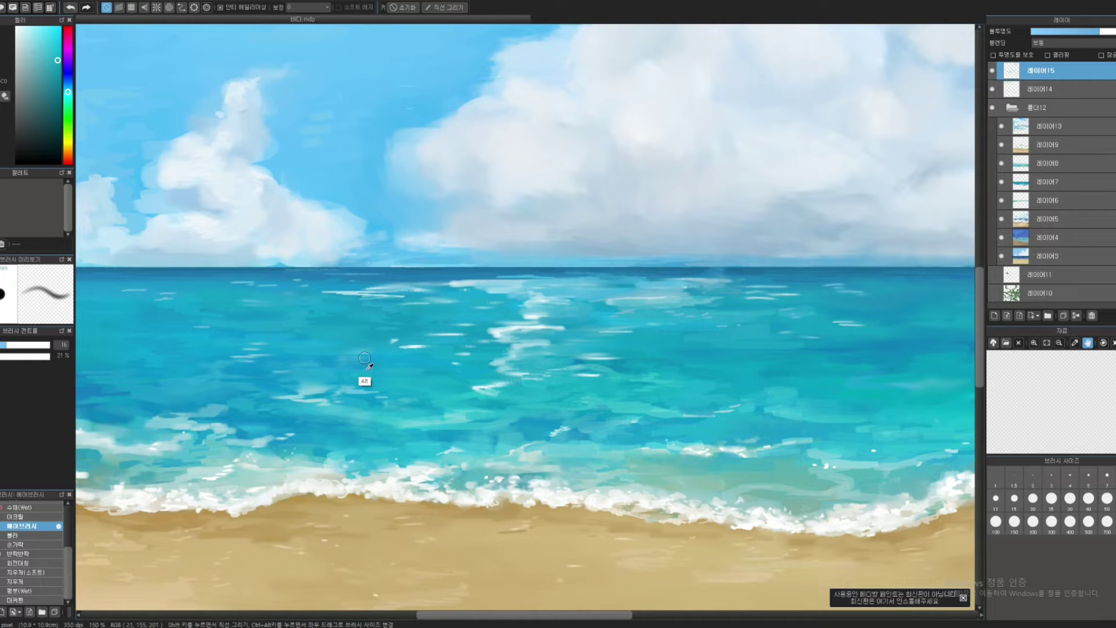
- Blend the water around the pale wavelets near the left shore with sampled blues and foam tones
alt+click(308, 375)
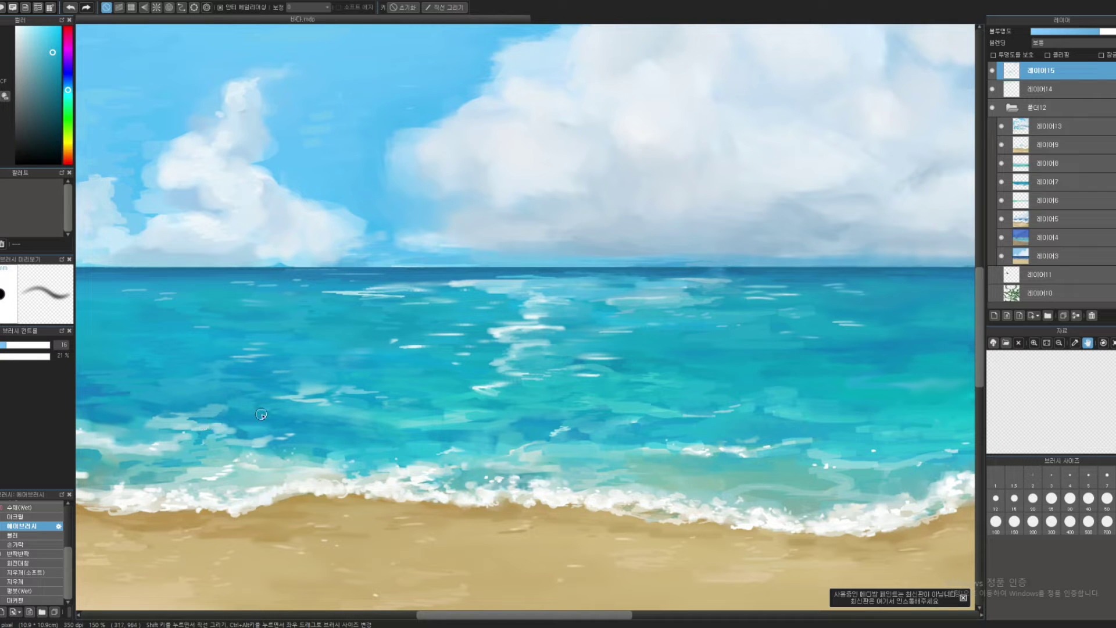
alt+click(224, 447)
alt+click(211, 432)
alt+click(231, 409)
drag(208, 410, 224, 412)
alt+click(222, 410)
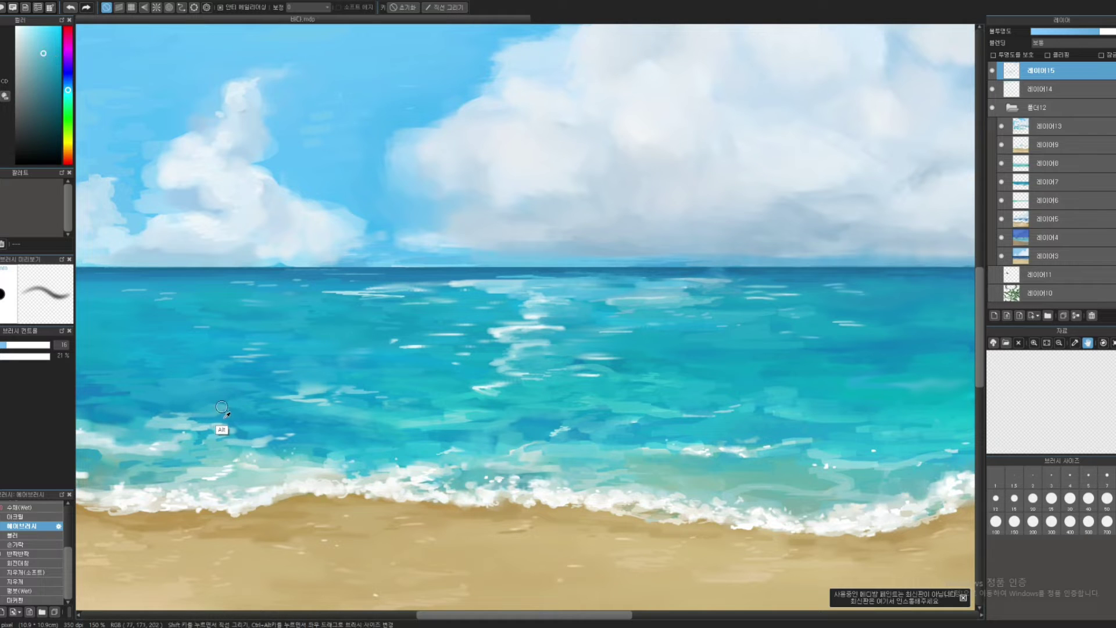
- Airbrush the blue water above the left wavelets with colours sampled from the surrounding sea
drag(232, 371, 196, 370)
alt+click(247, 384)
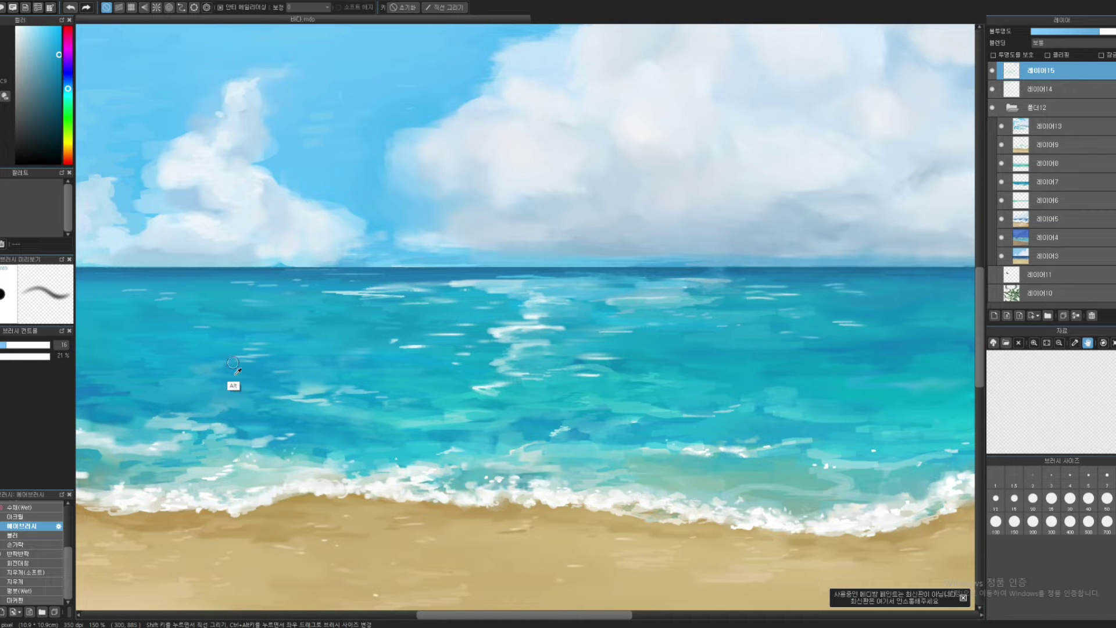
alt+click(223, 387)
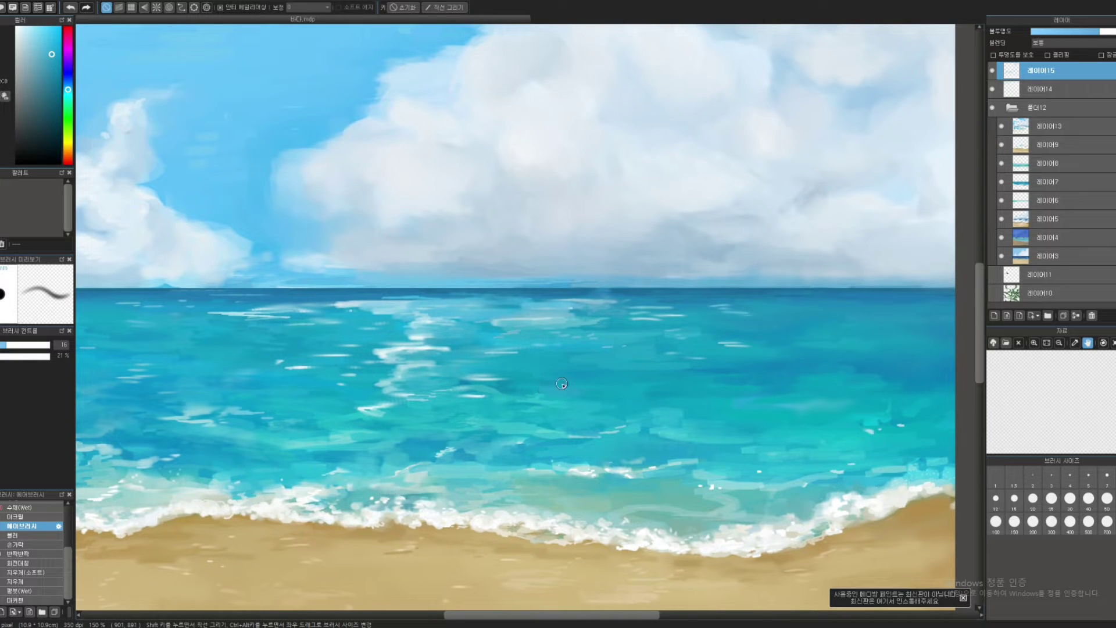
- Smooth the mid-sea just right of the sunlight reflection with sampled teal tones
alt+click(567, 385)
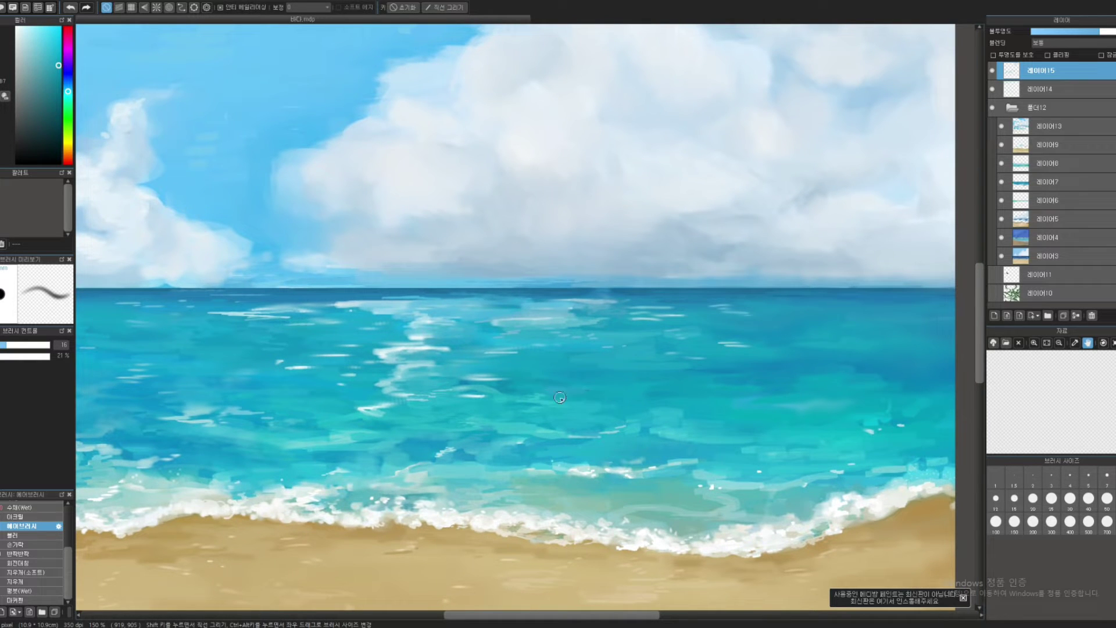
alt+click(521, 384)
alt+click(578, 394)
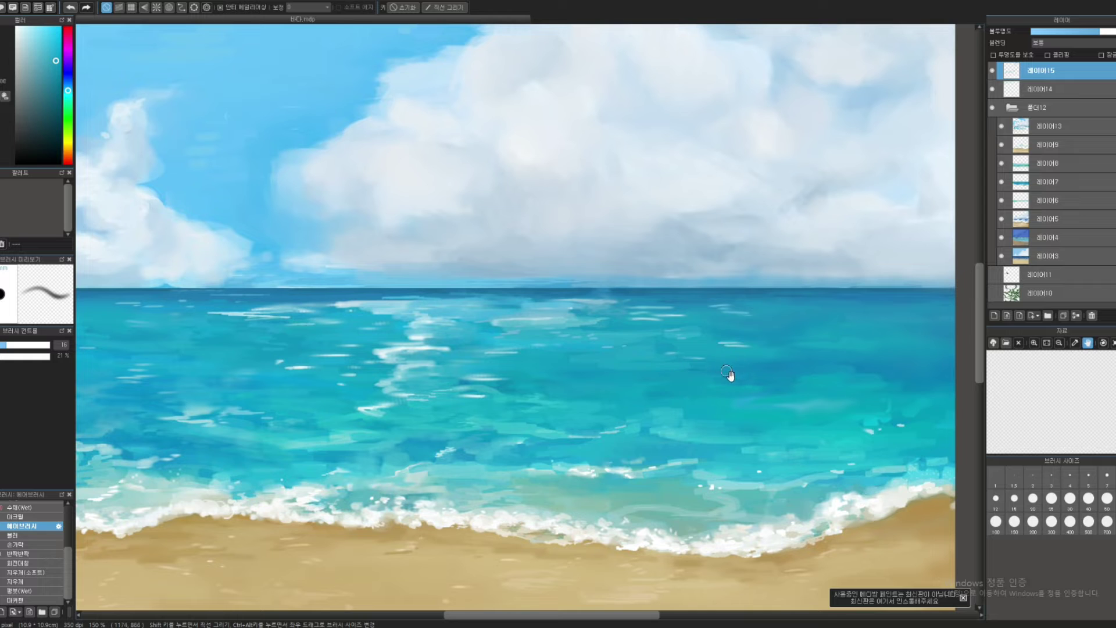
- Airbrush the deeper blue water on the sea's right side with sampled blues, using a smaller airbrush
alt+click(715, 383)
alt+click(667, 365)
alt+click(726, 348)
drag(786, 350, 688, 357)
alt+click(762, 372)
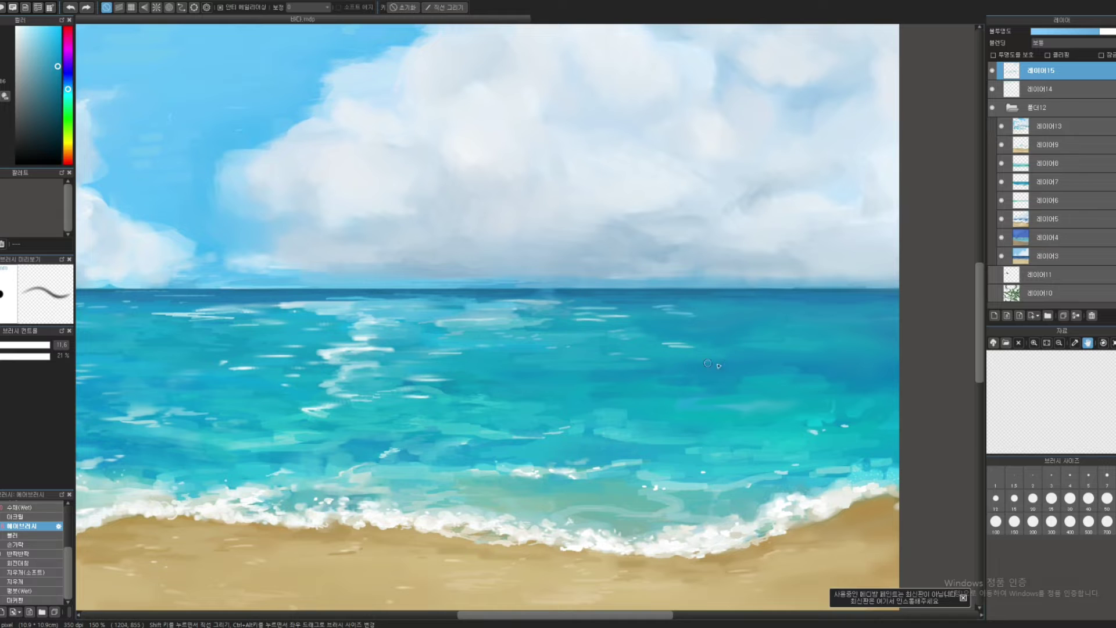
- Airbrush the mid-sea water right of the sunlight reflection with a blue-green sampled from the nearby water
mouse_move(740, 358)
mouse_down()
mouse_move(710, 366)
mouse_move(721, 363)
mouse_up()
key(ctrl+z)
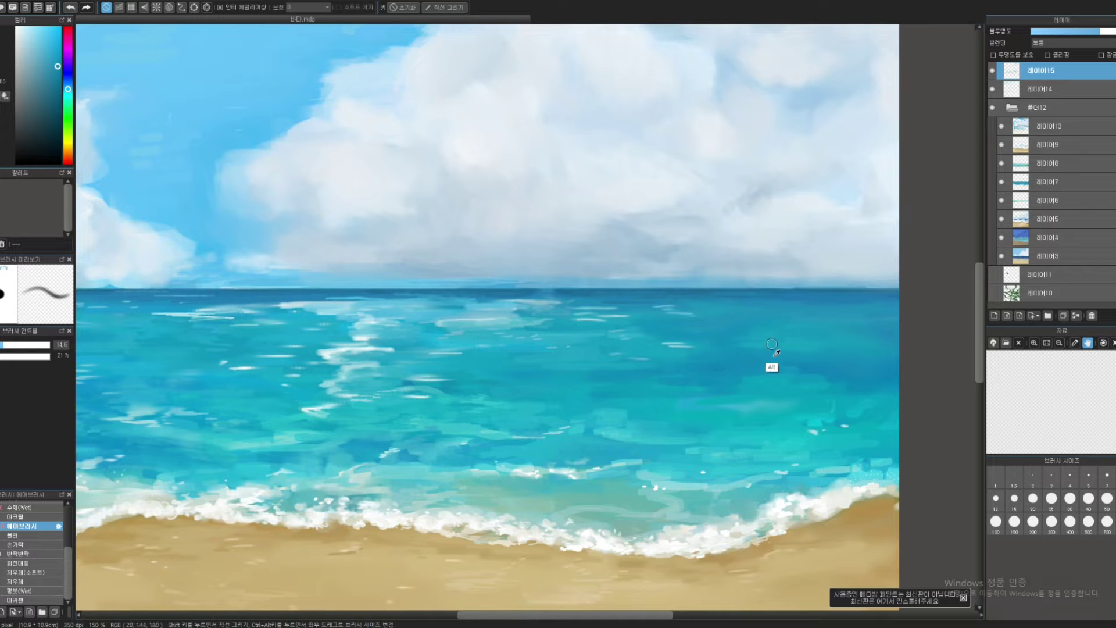
alt+click(640, 370)
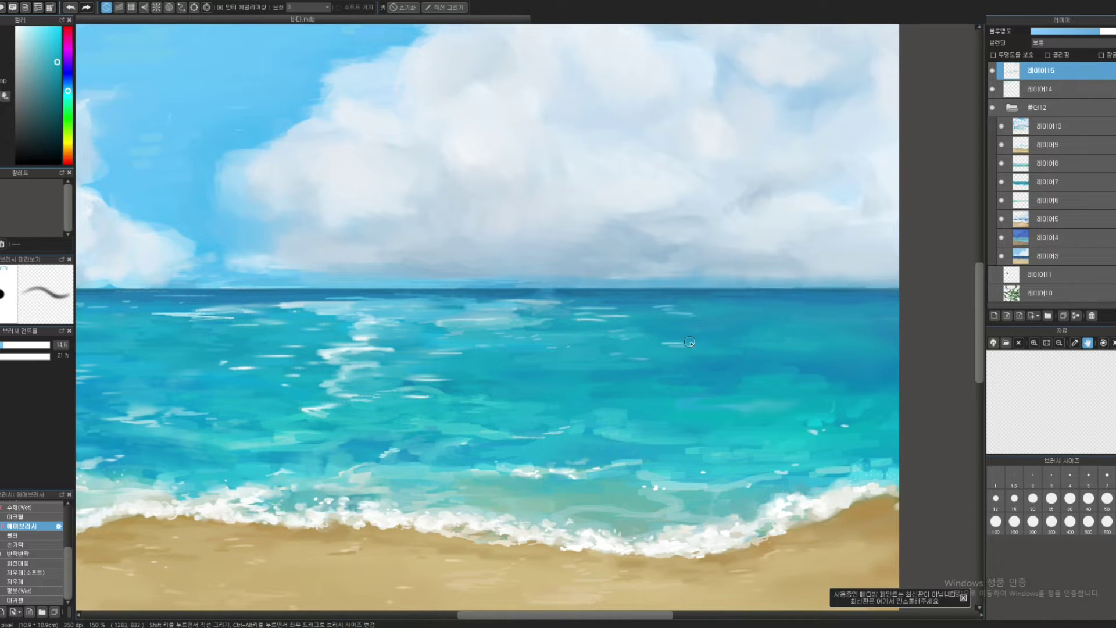
drag(552, 332, 696, 335)
mouse_move(607, 319)
mouse_down()
mouse_move(725, 323)
mouse_move(633, 311)
mouse_move(667, 323)
mouse_up()
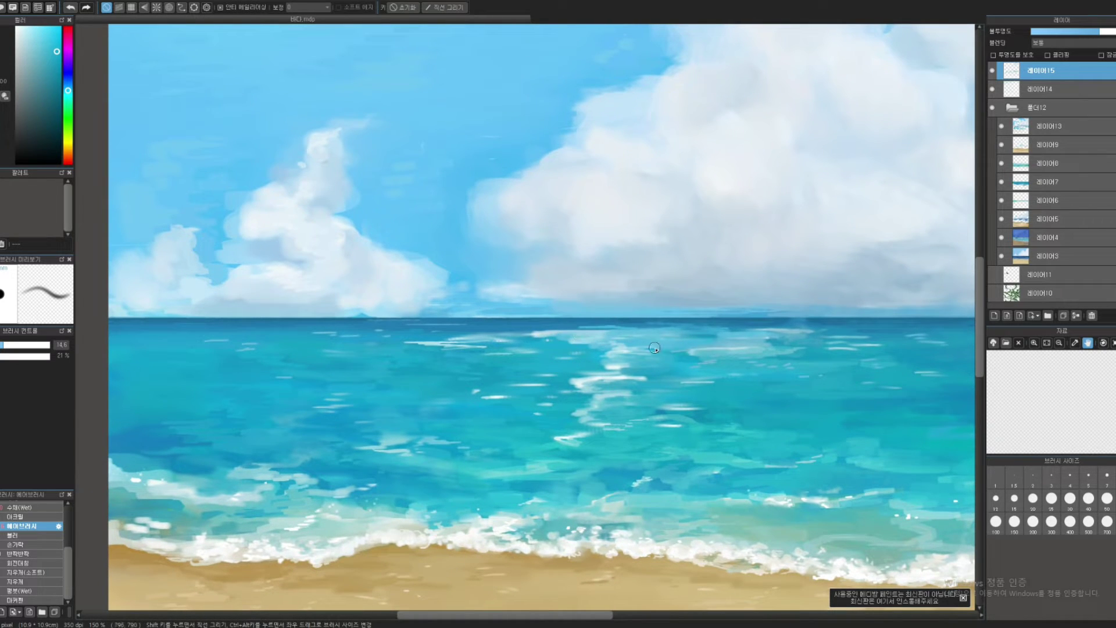
- Airbrush the water around the upper end of the sunlight reflection, just below the horizon, with sampled sea tones
alt+click(546, 320)
alt+click(538, 348)
alt+click(581, 354)
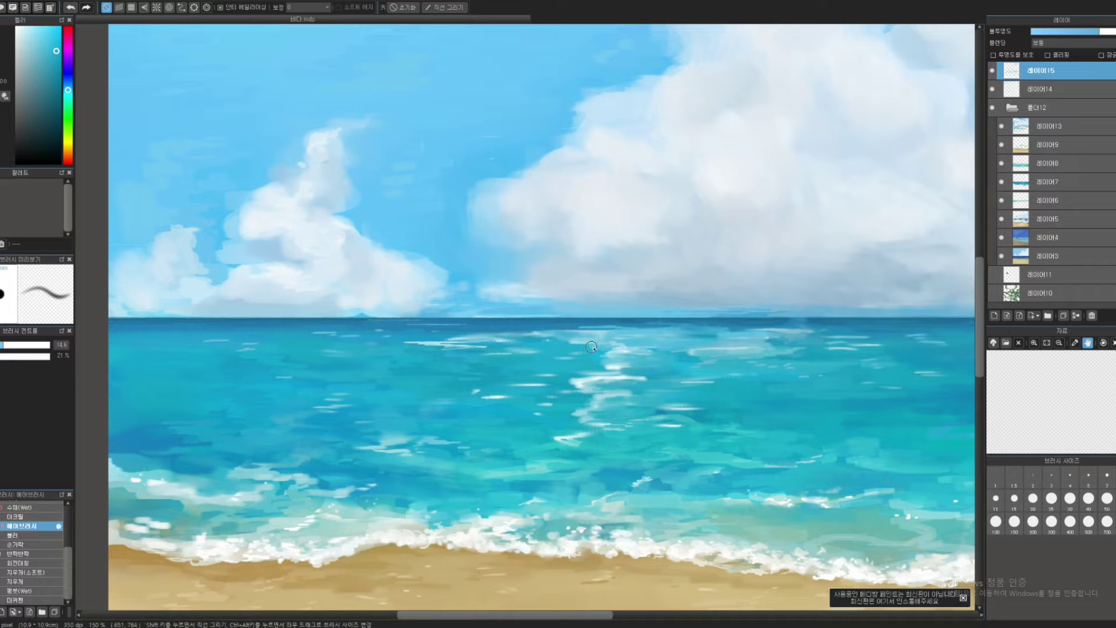
alt+click(624, 364)
drag(629, 342, 603, 351)
drag(615, 332, 584, 296)
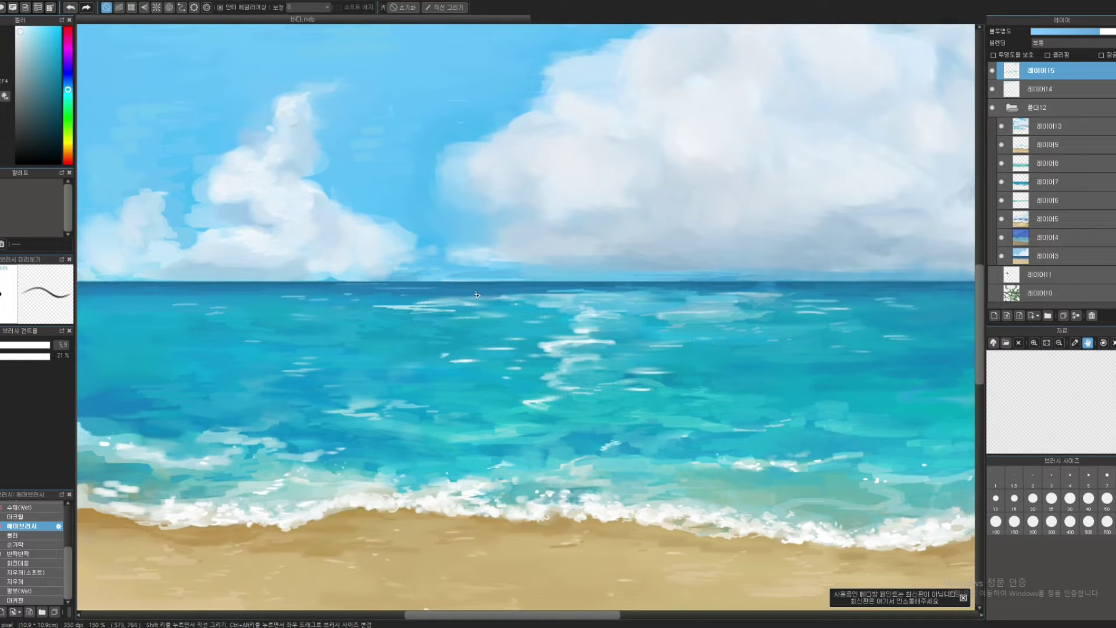
- Try to paint a thin pale streak of light just below the horizon with a small airbrush
drag(481, 292, 562, 285)
key(ctrl+z)
drag(484, 291, 574, 291)
key(ctrl+z)
key(ctrl+z)
key(ctrl+z)
drag(501, 294, 578, 291)
key(ctrl+z)
key(ctrl+z)
drag(509, 292, 566, 288)
drag(485, 293, 547, 290)
key(ctrl+z)
key(ctrl+z)
- Switch to the marker pen and reduce its brush size
click(24, 505)
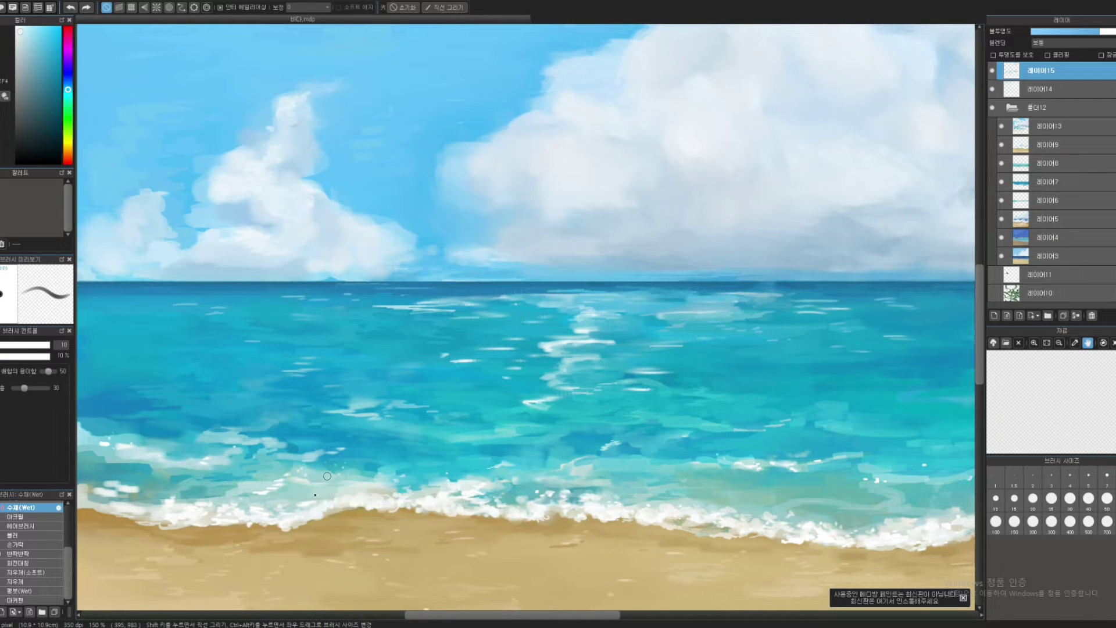
click(35, 600)
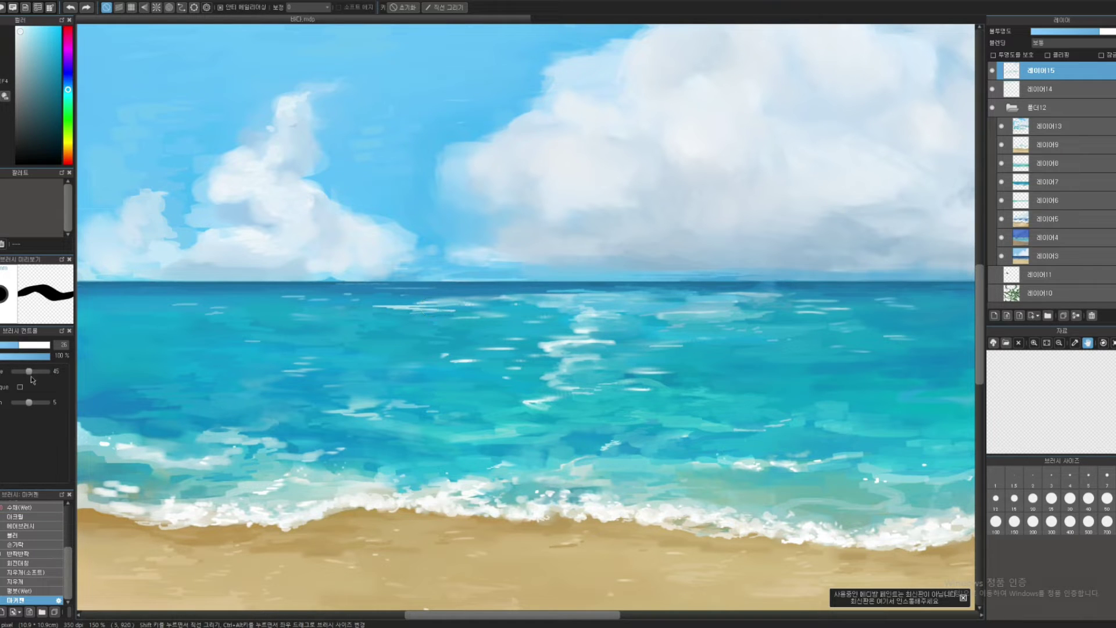
click(2, 347)
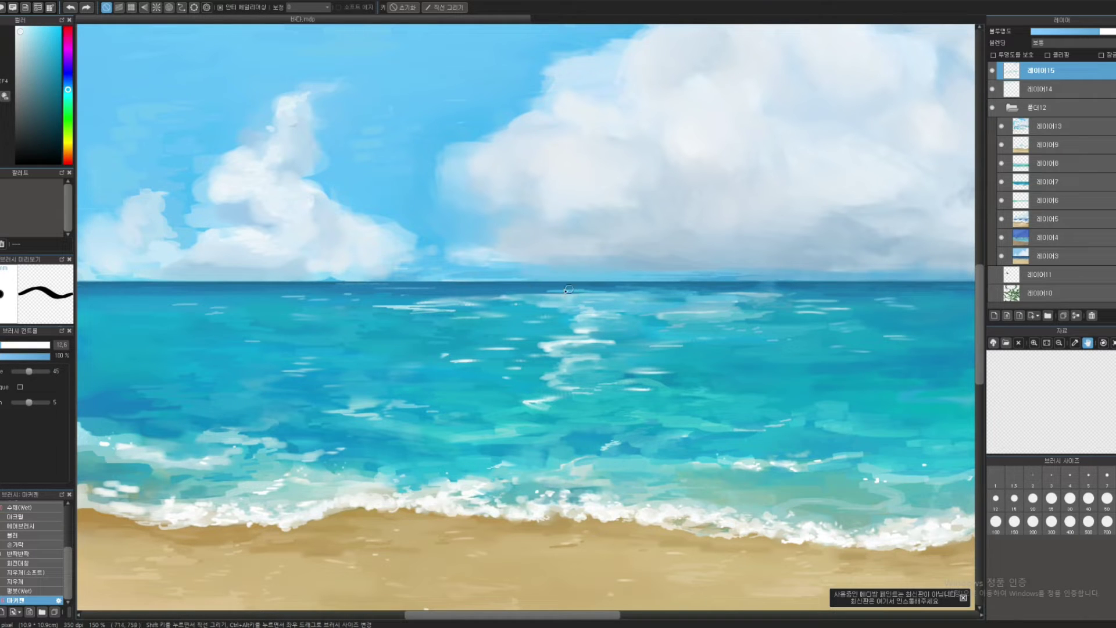
- Try to paint fine strokes just below the horizon above the sunlight reflection with the marker pen
drag(520, 291, 602, 290)
key(ctrl+z)
alt+click(531, 309)
key(ctrl+z)
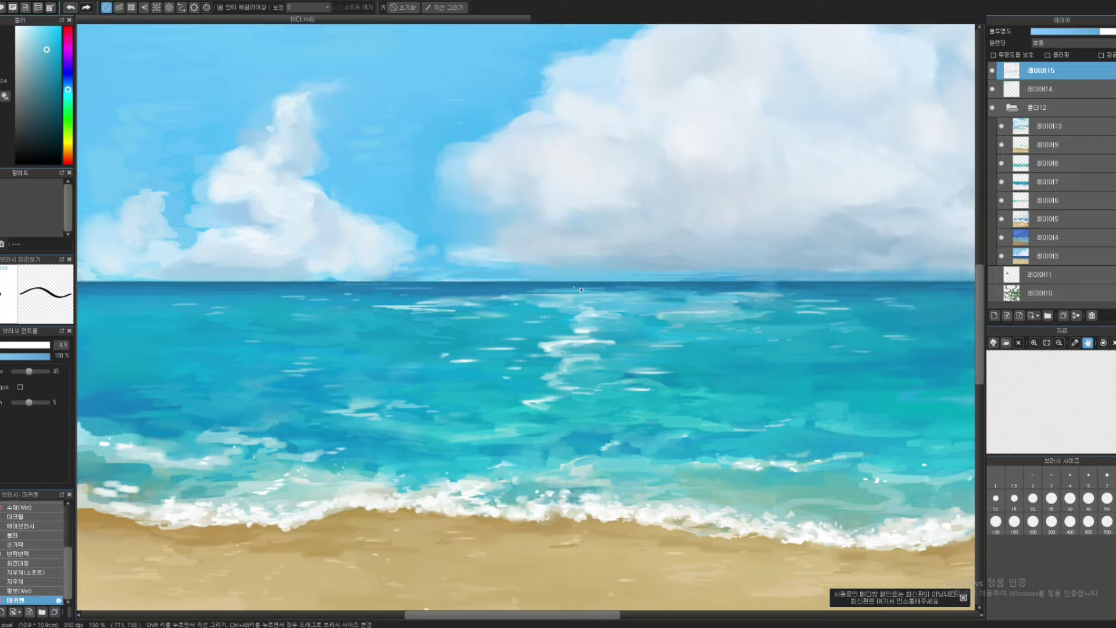
key(ctrl+z)
- Retouch the water near the top of the sunlight reflection with sampled blues, using the marker pen at size 4.9
alt+click(580, 289)
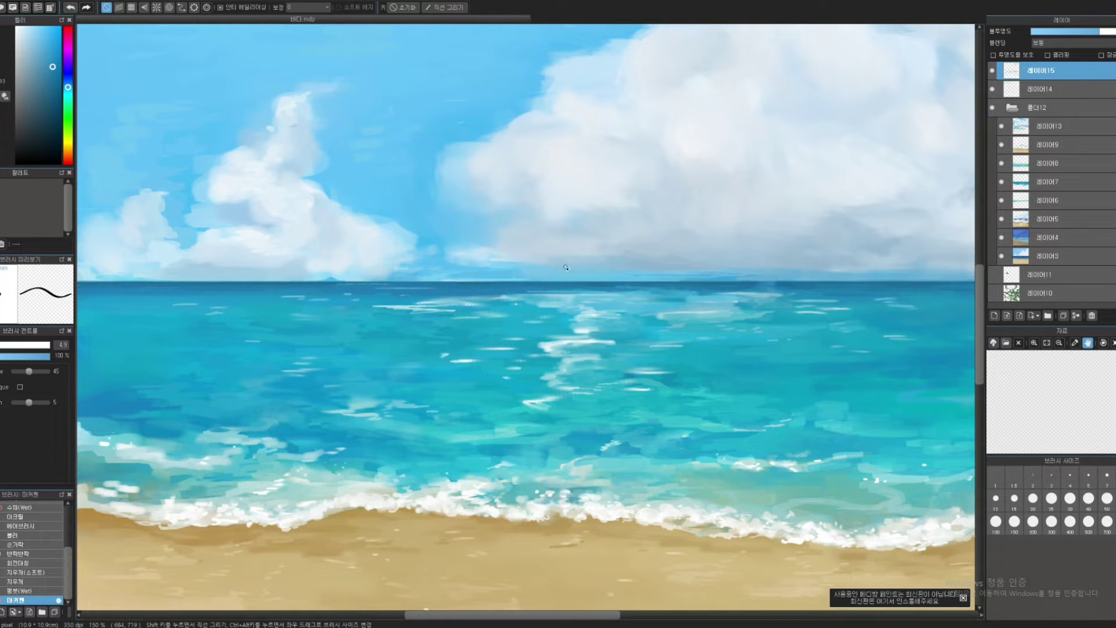
drag(573, 314, 505, 303)
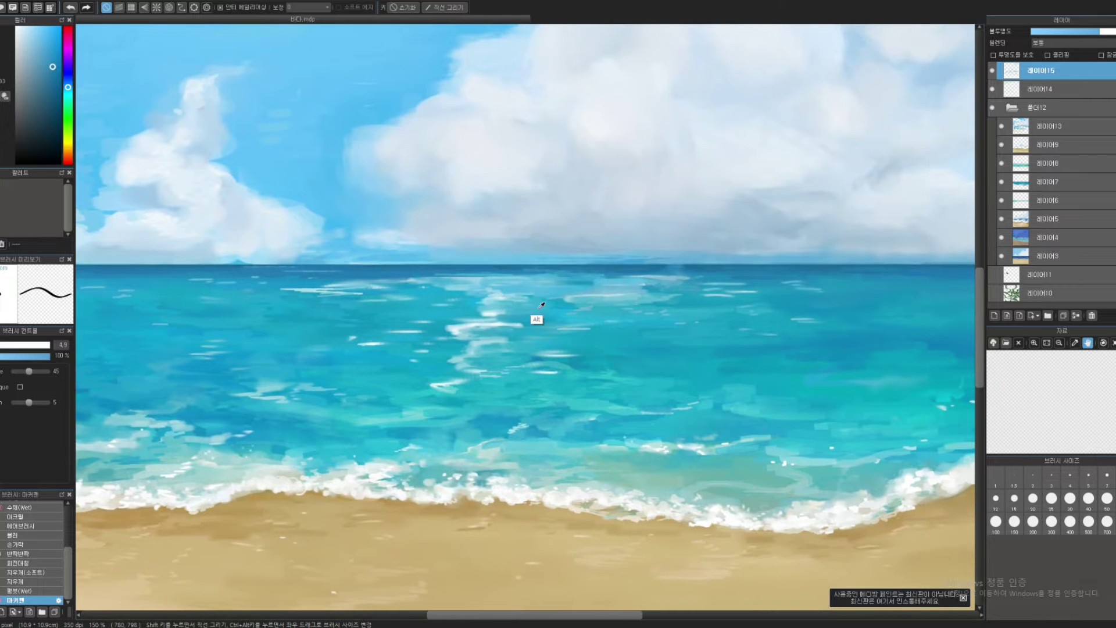
alt+click(516, 308)
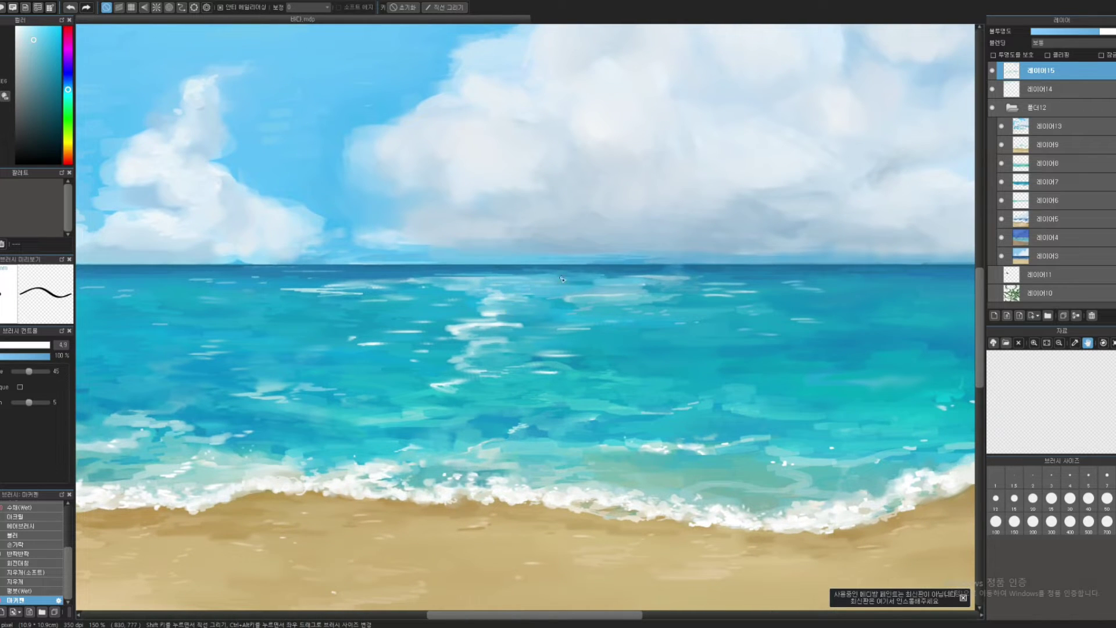
key(ctrl+z)
drag(509, 290, 522, 289)
- Refine the small ripples on either side of the sunlight reflection with colours sampled from the surrounding water
key(alt)
alt+click(472, 307)
alt+click(451, 311)
alt+click(450, 306)
alt+click(444, 300)
alt+click(595, 359)
drag(596, 309, 568, 304)
- Blend the small white glints left of the sunlight reflection with sampled sea tones
drag(465, 311, 638, 317)
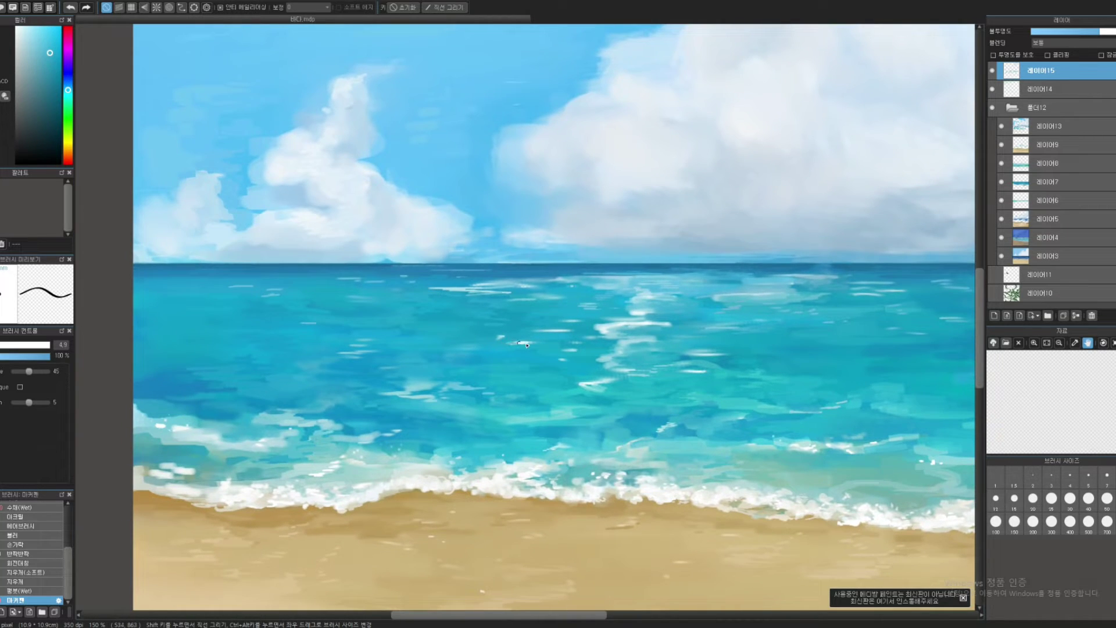
alt+click(532, 343)
alt+click(528, 342)
alt+click(555, 358)
mouse_move(582, 327)
mouse_down()
mouse_move(483, 317)
mouse_move(547, 318)
mouse_move(460, 319)
mouse_move(436, 336)
mouse_move(559, 338)
mouse_move(566, 322)
mouse_up()
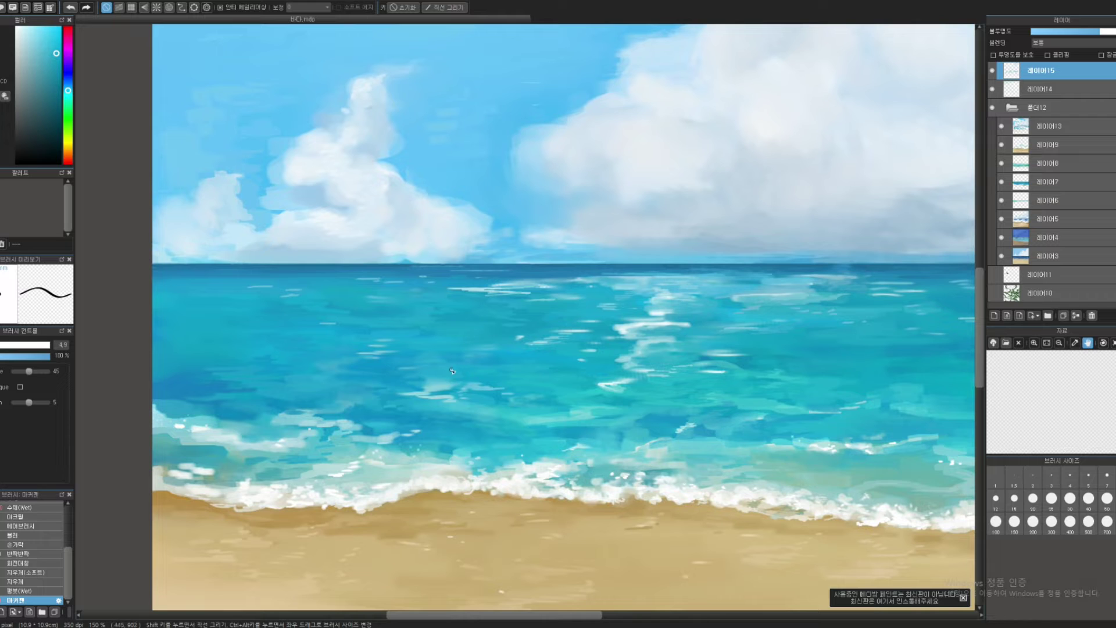
- Touch up the pale ripples in the left middle of the sea with sampled blue and teal tones
alt+click(470, 401)
alt+click(439, 407)
alt+click(463, 386)
alt+click(462, 367)
- Blend the rippled water just right of the sunlight reflection with sampled teal and blue tones
drag(487, 323, 354, 337)
drag(507, 340, 421, 344)
alt+click(429, 367)
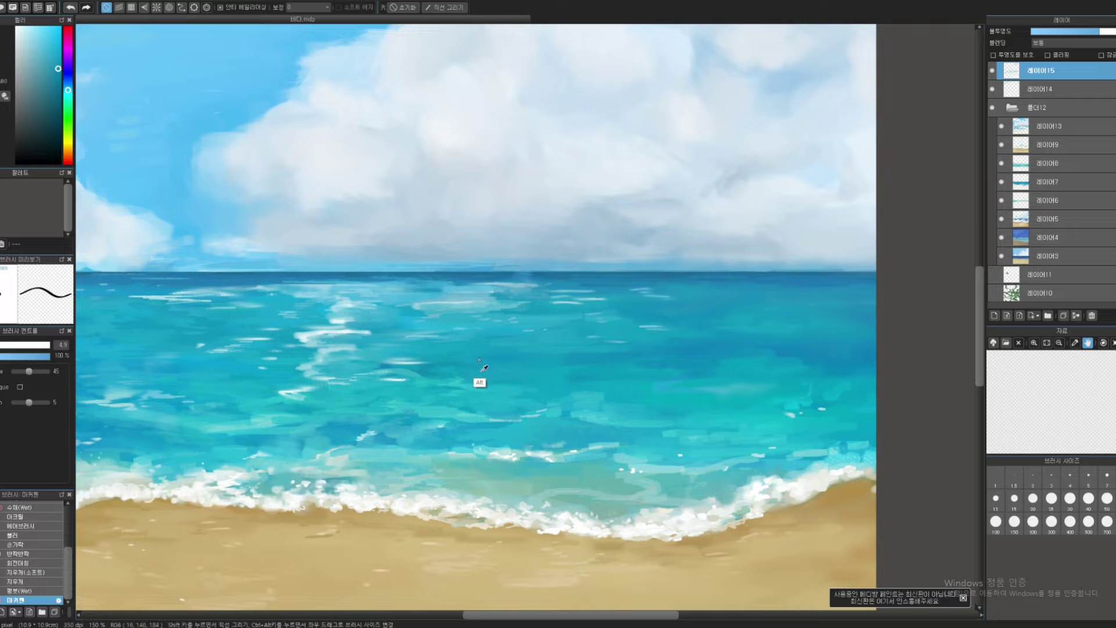
alt+click(462, 355)
alt+click(463, 371)
alt+click(439, 393)
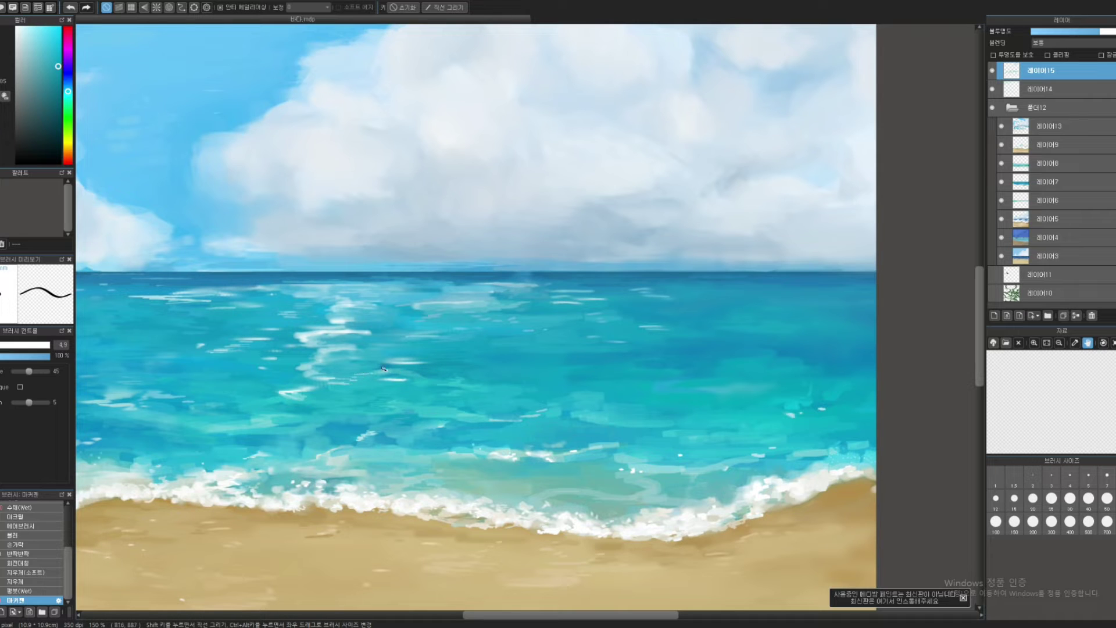
alt+click(382, 385)
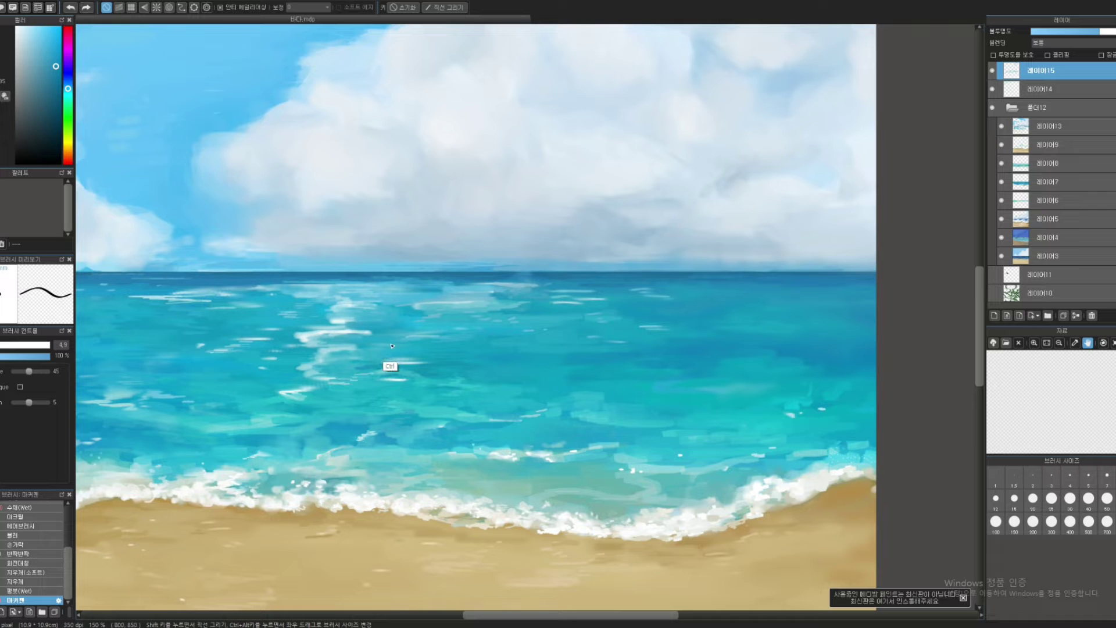
- Rework the darker blue ripples between the sunlight reflection and the shore foam with sampled blues and teals
drag(364, 424, 379, 422)
alt+click(366, 443)
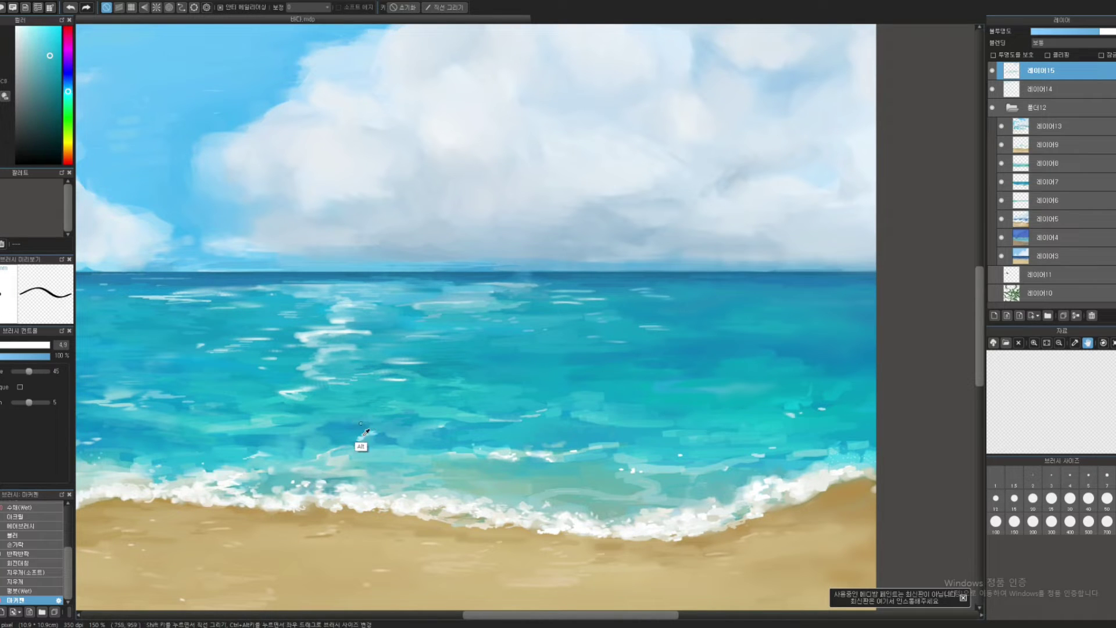
alt+click(347, 428)
key(ctrl+z)
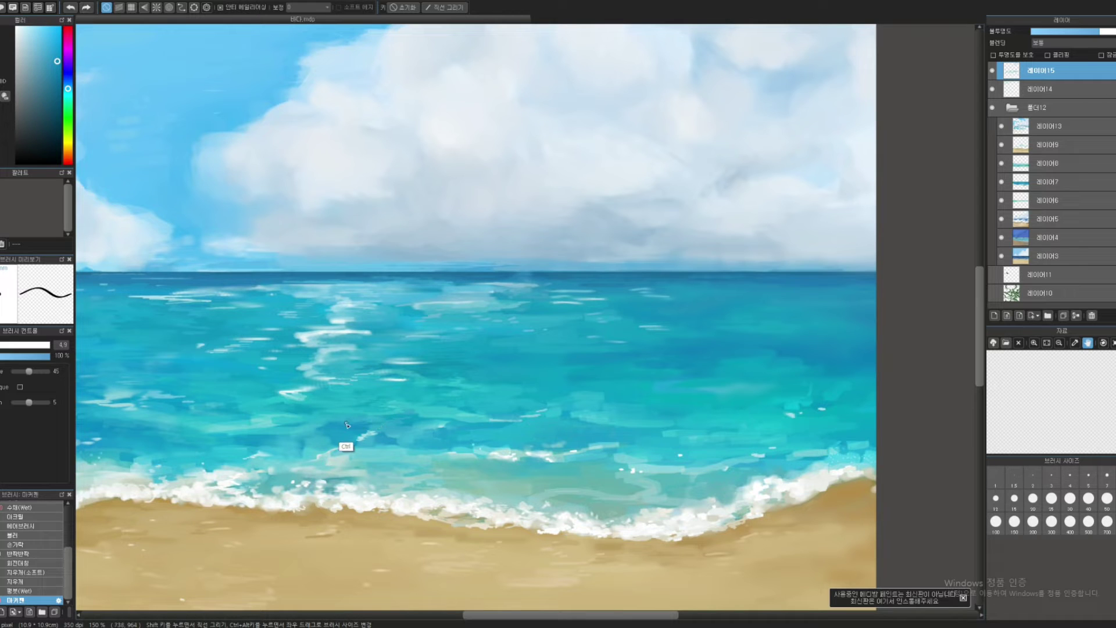
drag(338, 423, 342, 424)
alt+click(372, 442)
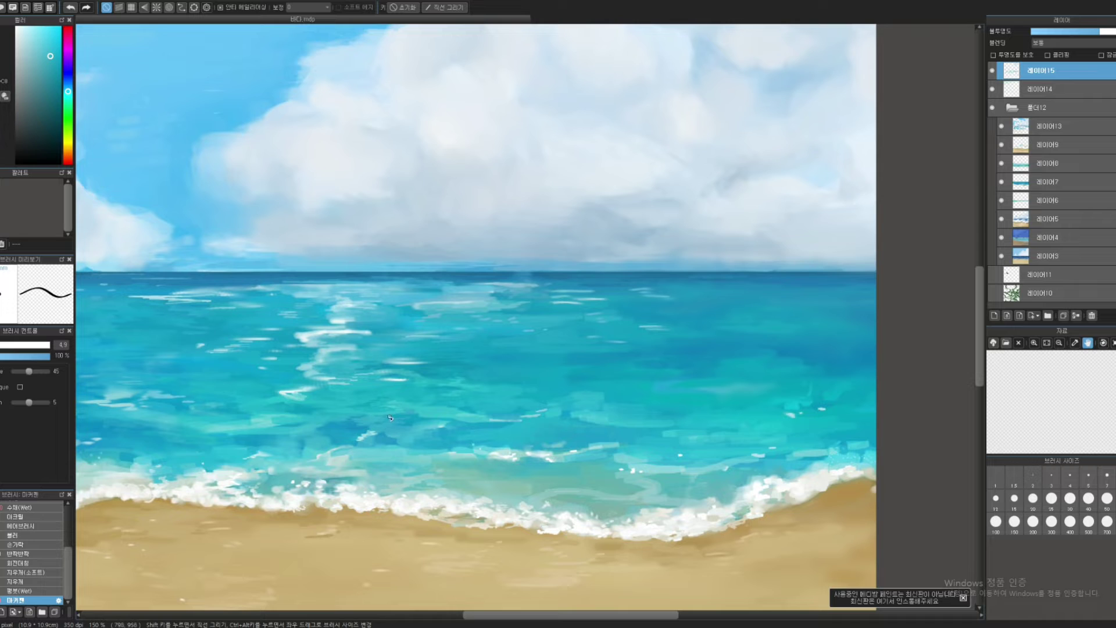
alt+click(356, 453)
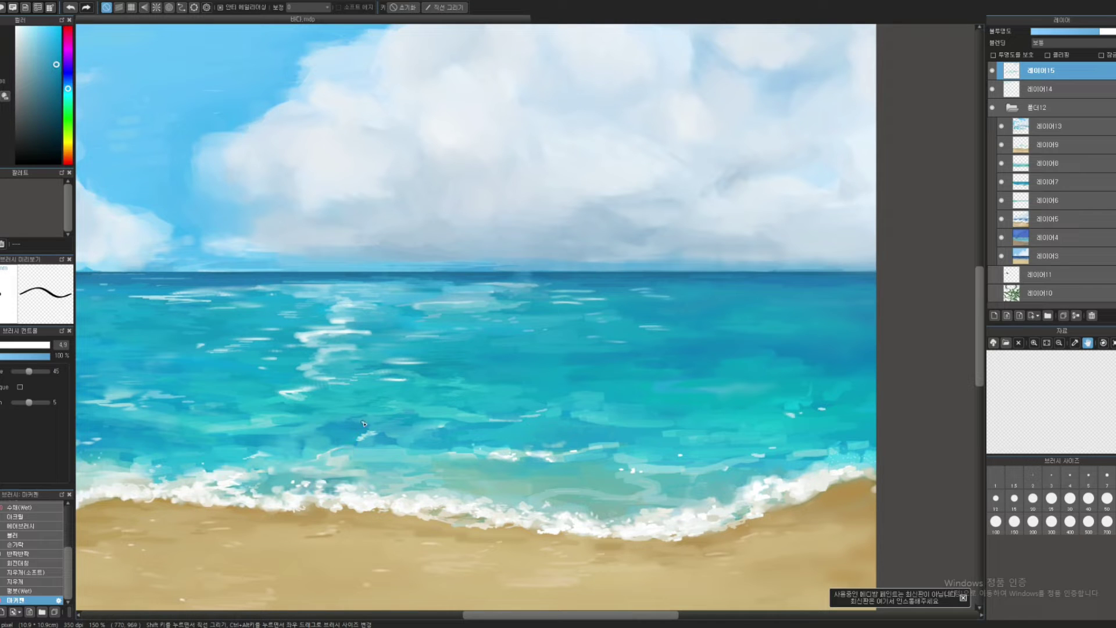
alt+click(362, 445)
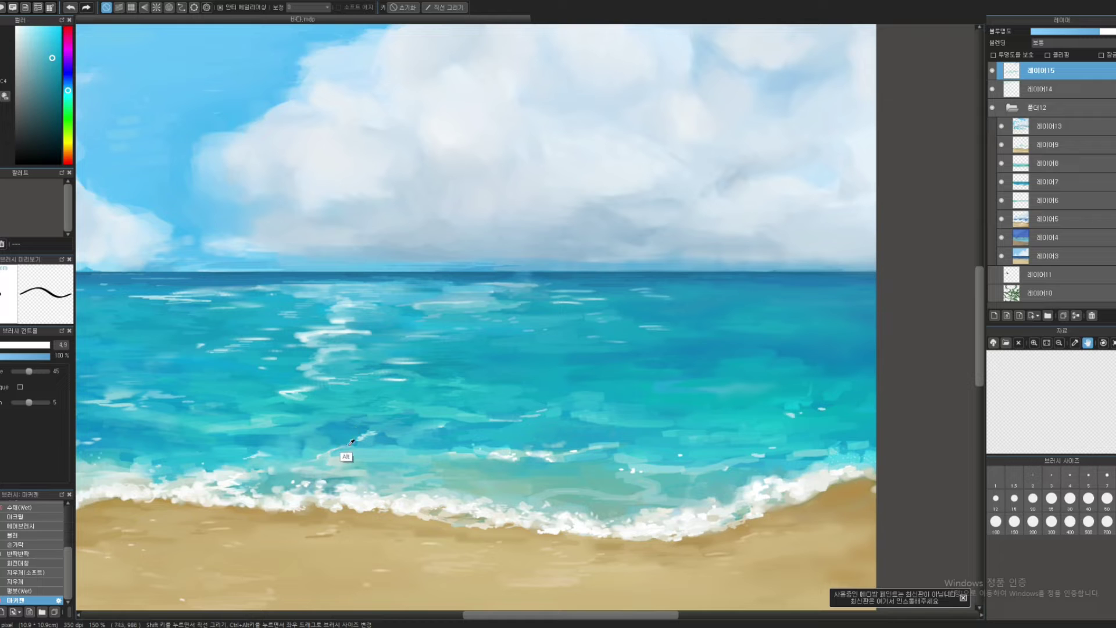
alt+click(326, 446)
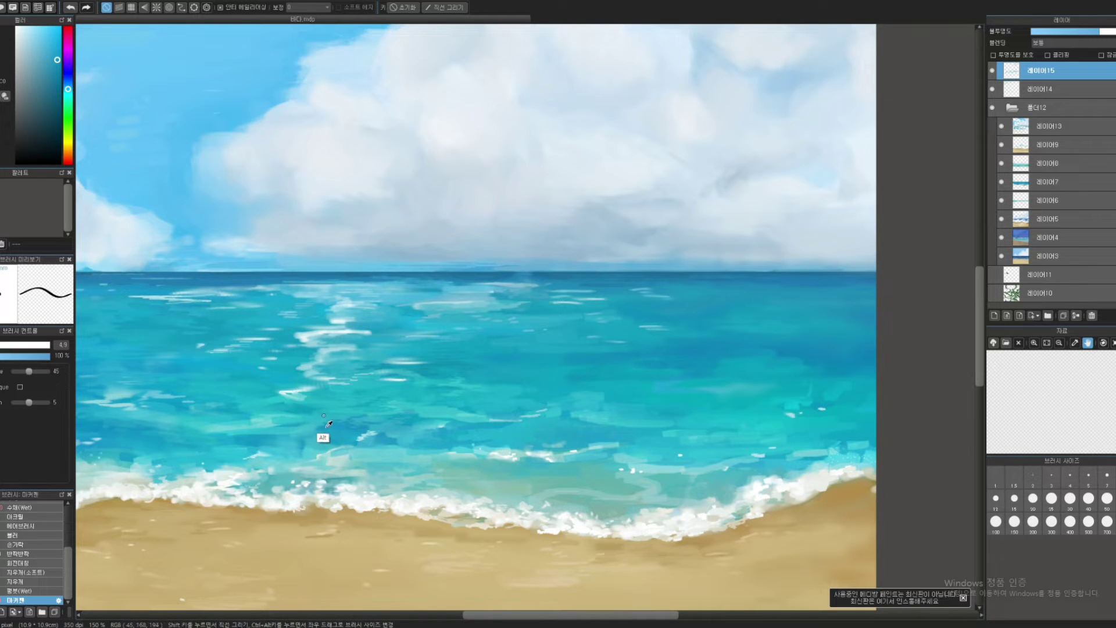
alt+click(279, 414)
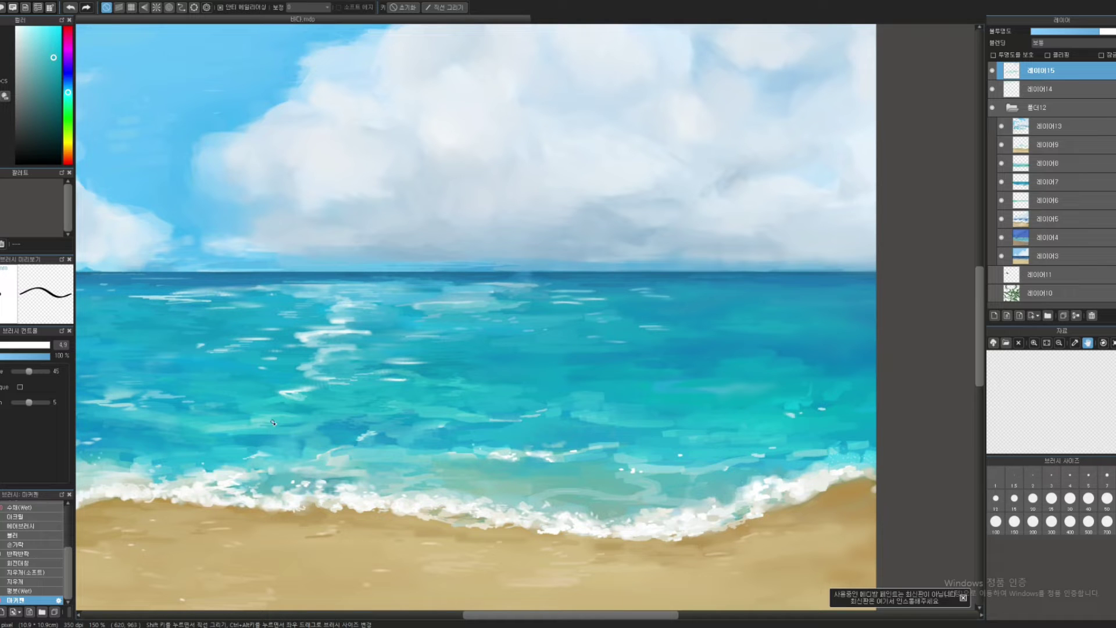
- Examine the overall look of the painting at several magnifications
scroll(326, 352, up, 3)
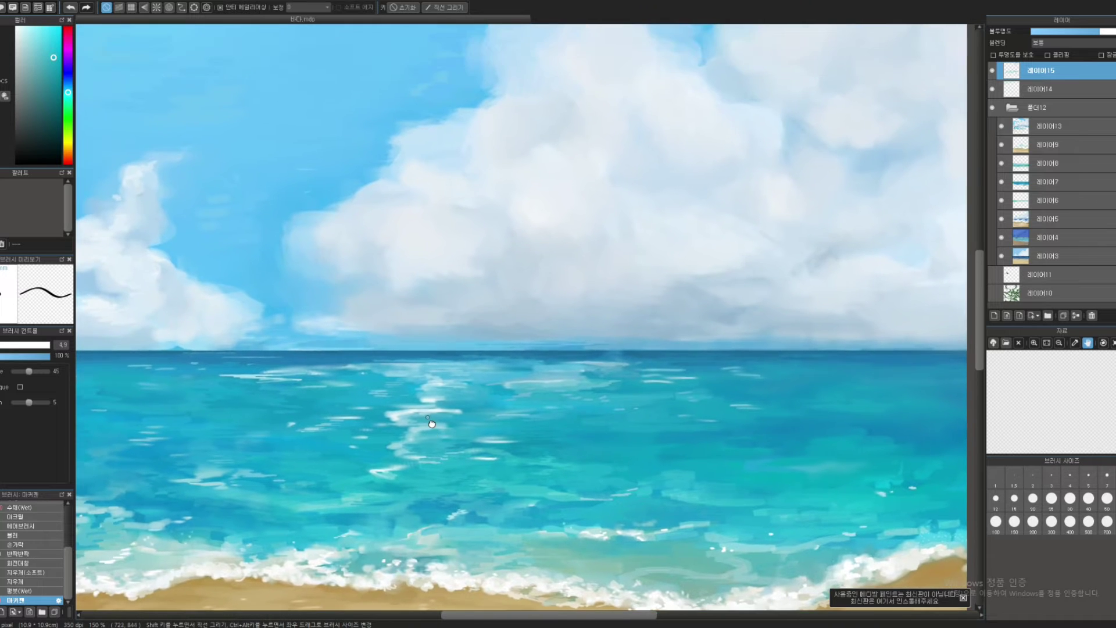
scroll(338, 393, up, 3)
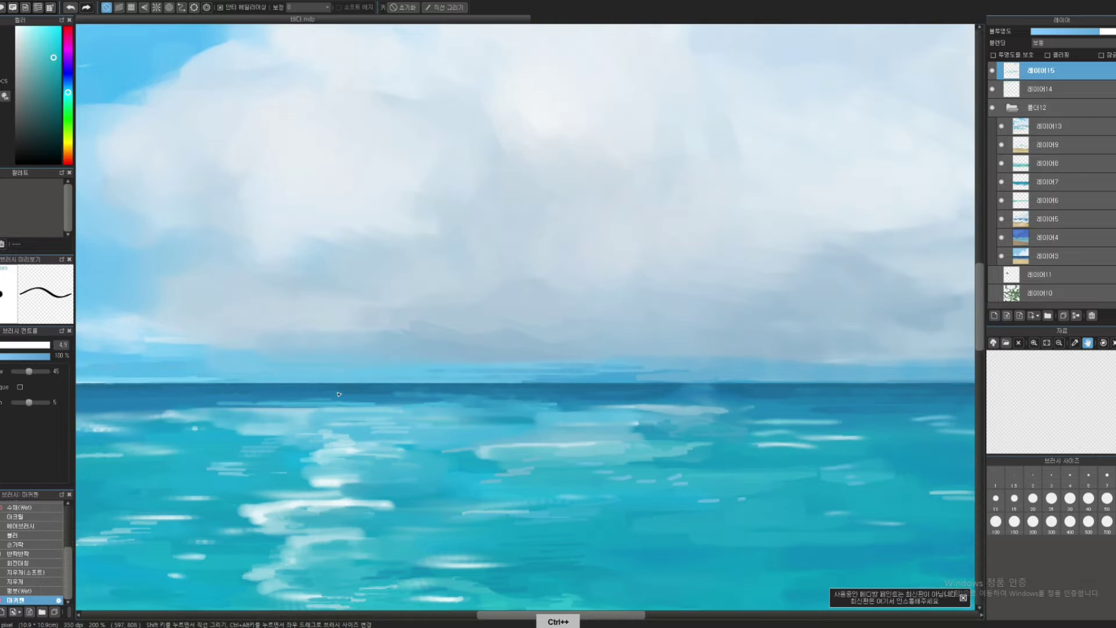
key(ctrl+z)
key(ctrl+minus)
key(ctrl+minus)
key(ctrl+minus)
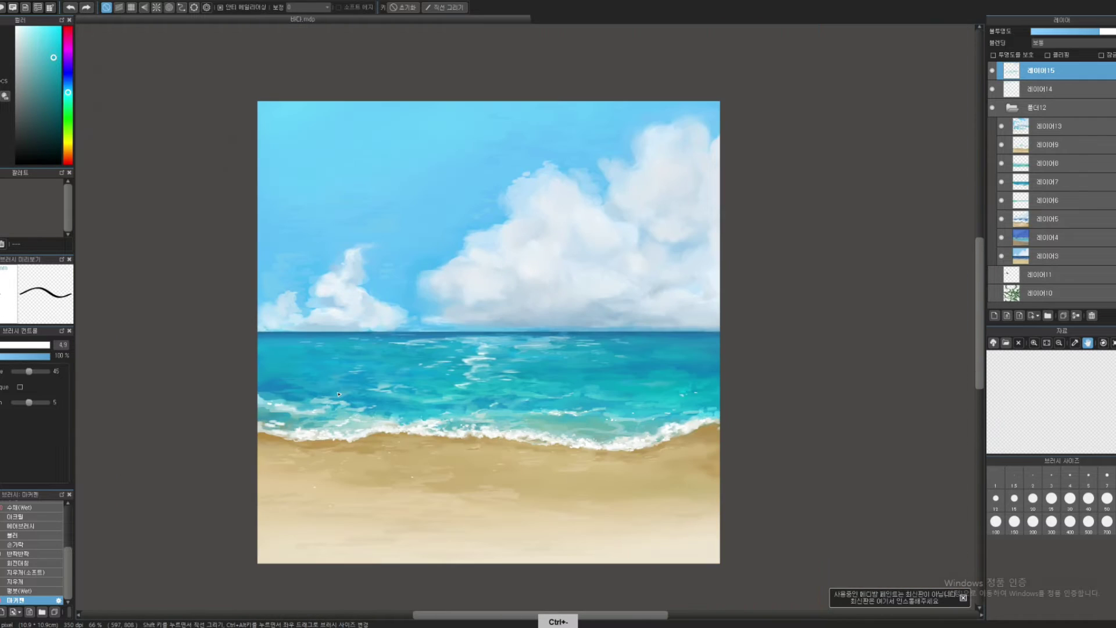
key(ctrl+minus)
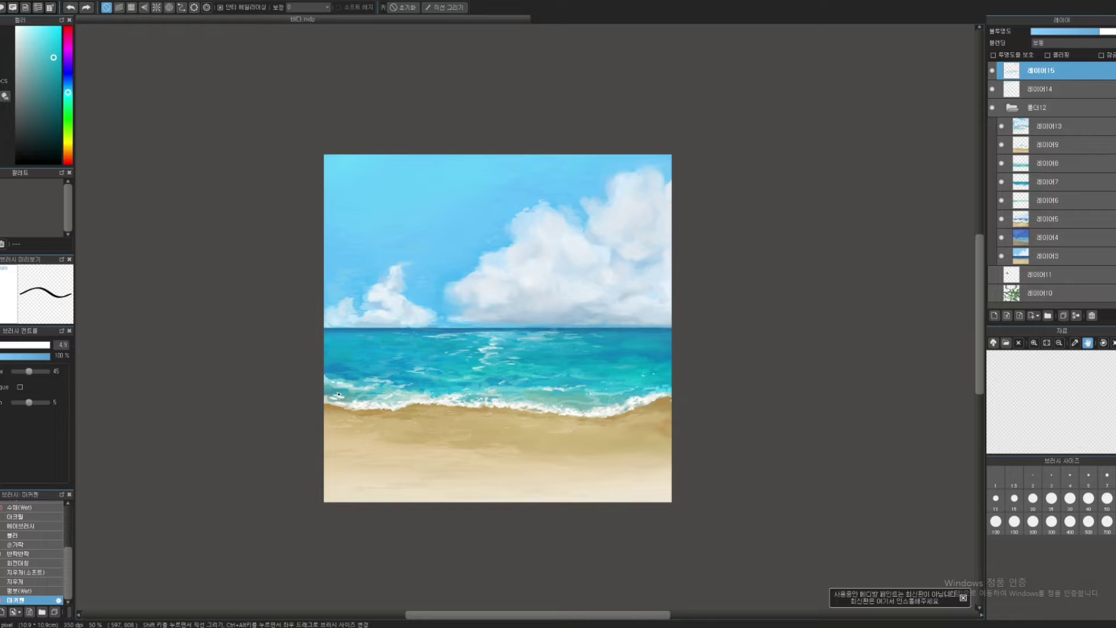
key(ctrl+plus)
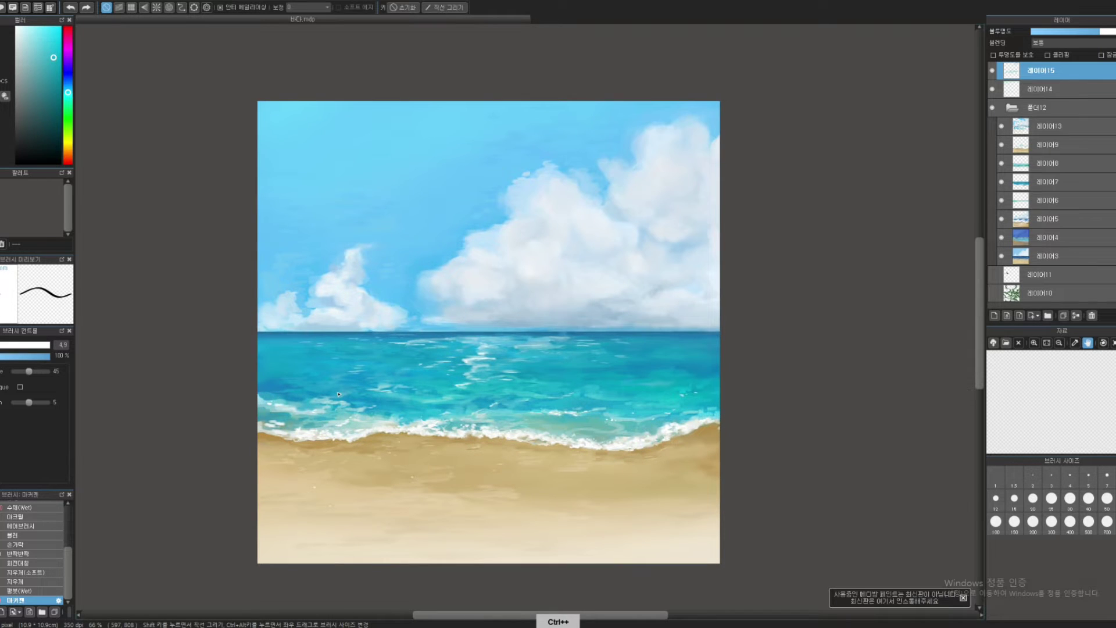
key(ctrl+plus)
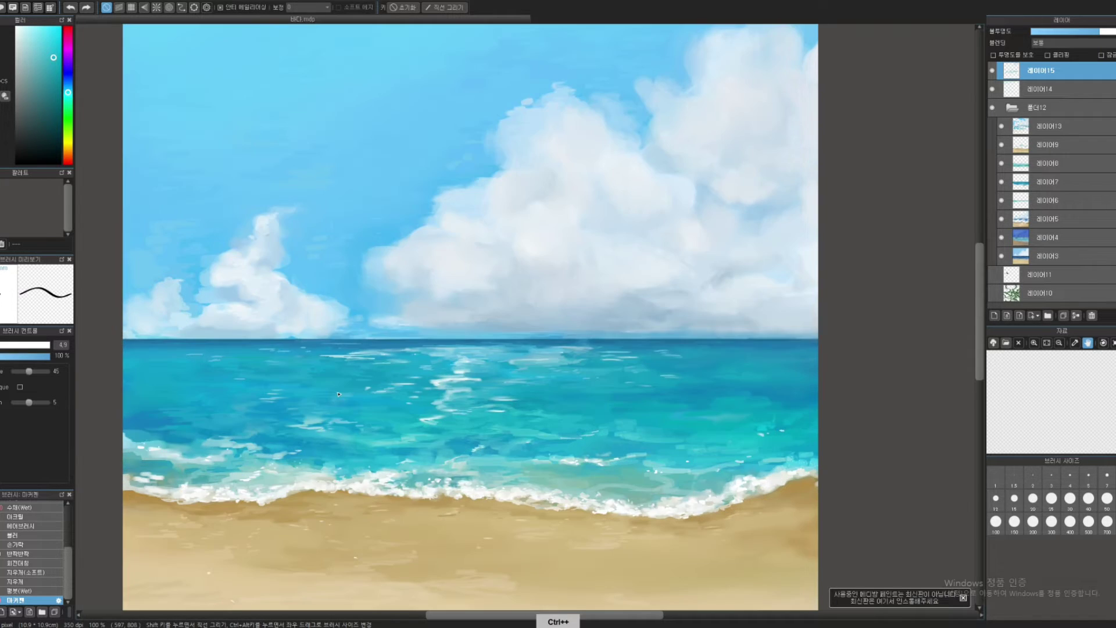
key(ctrl+minus)
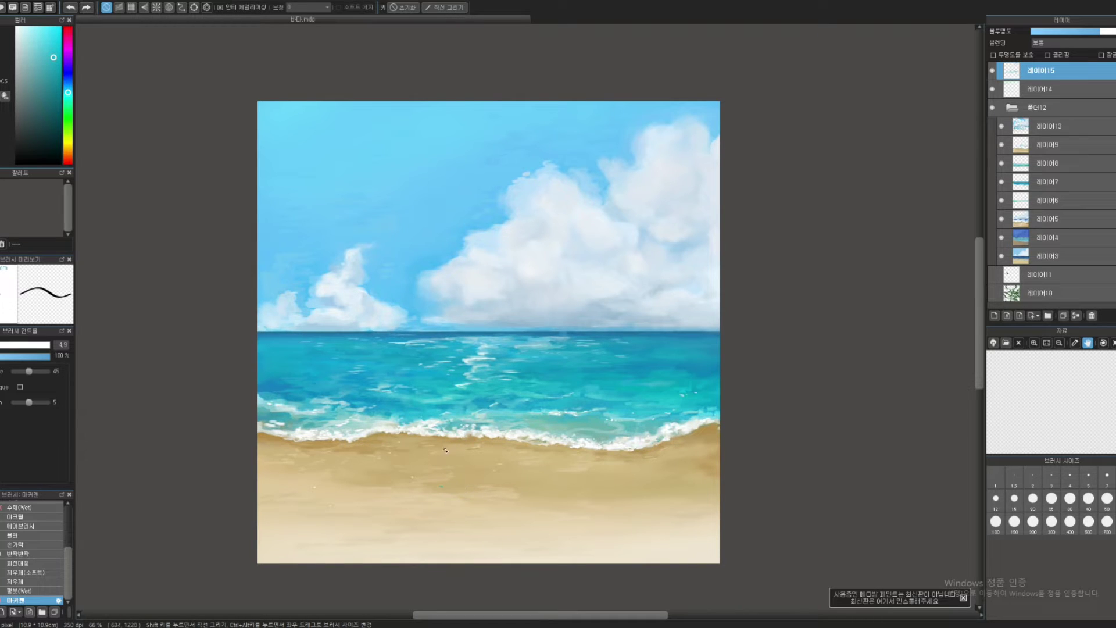
- Dab small specks of the sampled foam colour on the sand below the surf, undoing the unwanted marks
alt+click(461, 434)
key(ctrl+plus)
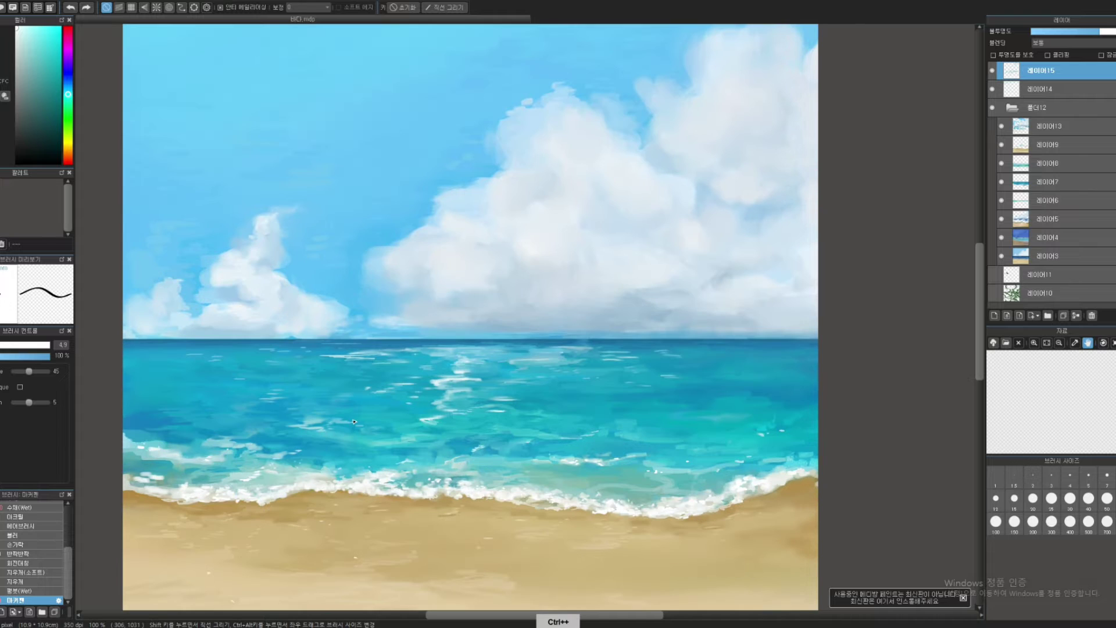
drag(466, 469, 476, 338)
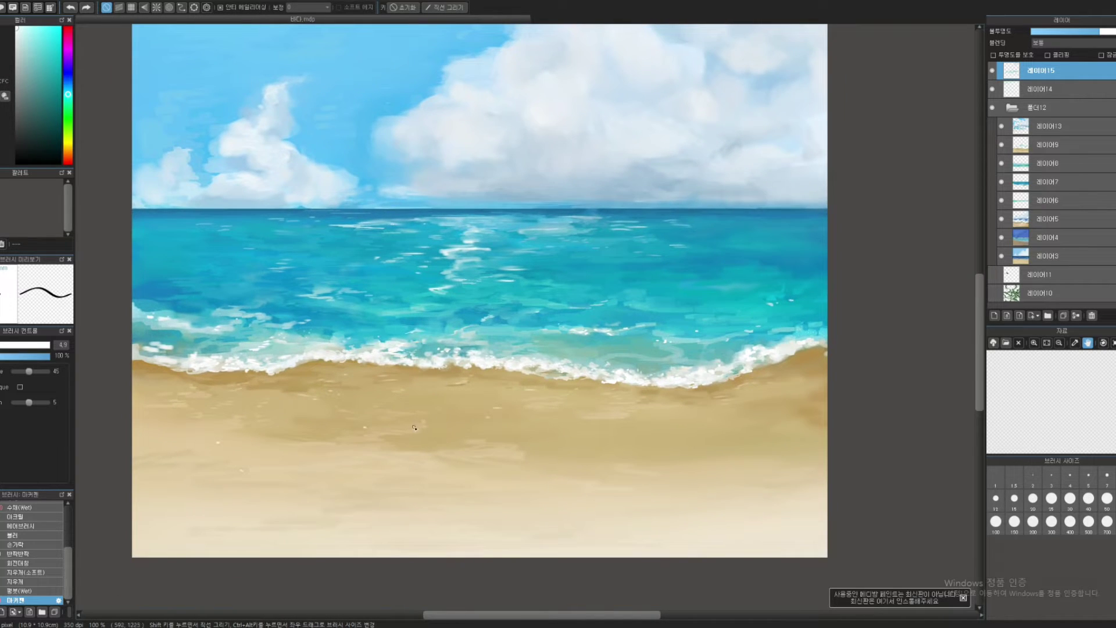
key(ctrl+z)
key(ctrl+z)
drag(367, 421, 376, 422)
key(ctrl+z)
drag(453, 379, 456, 381)
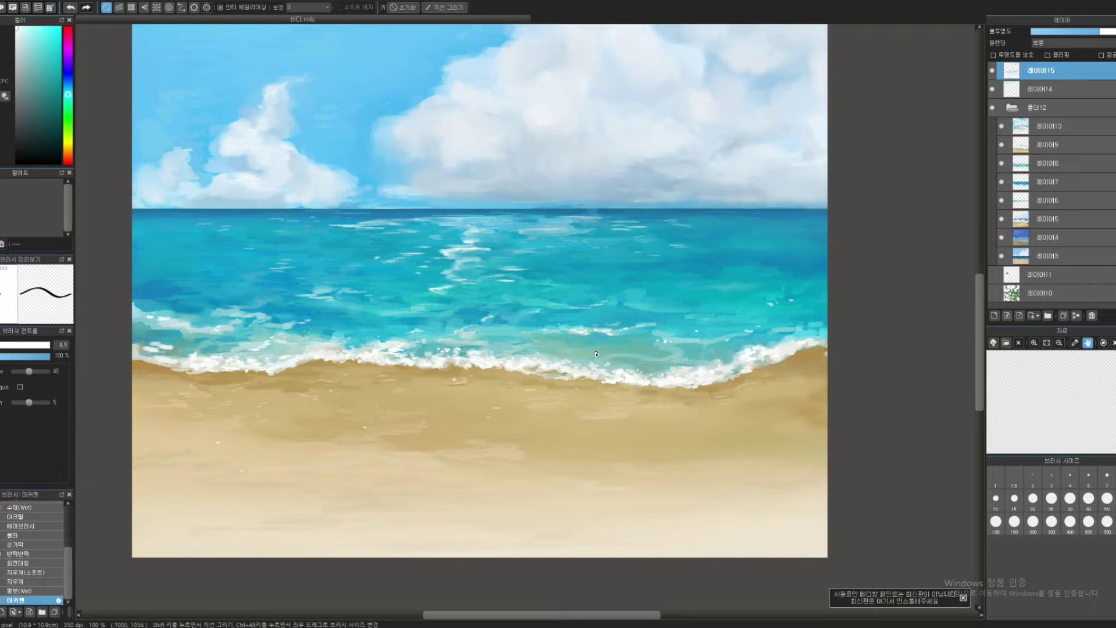
drag(573, 350, 539, 358)
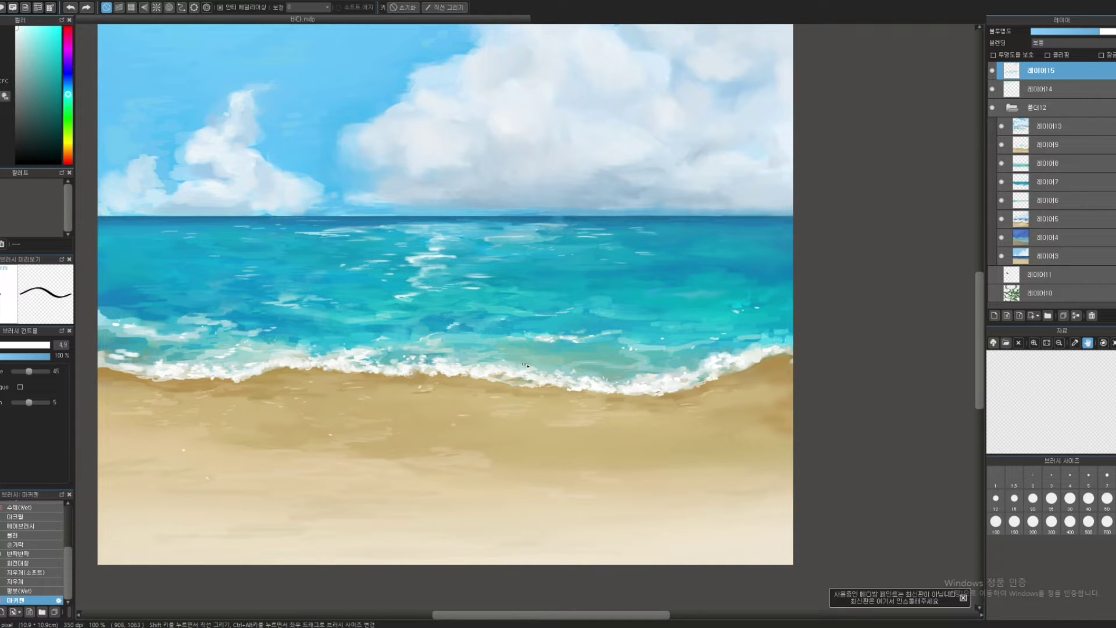
click(526, 457)
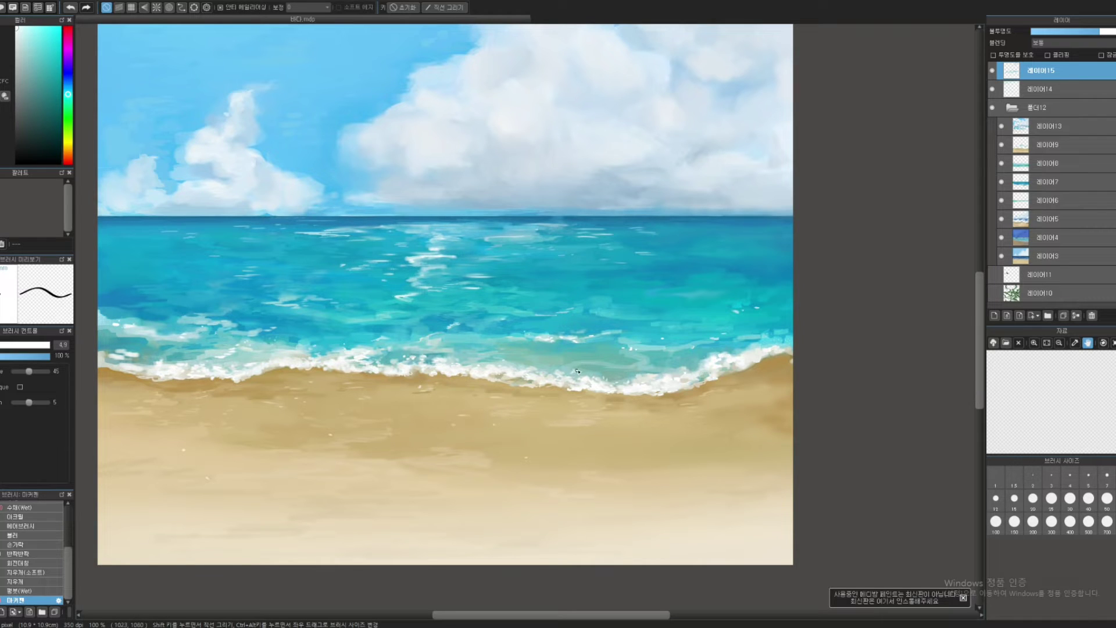
- Paint soft ripples in the shallow water behind the right-of-centre foam with sampled teal tones
mouse_move(584, 340)
mouse_down()
mouse_move(542, 337)
mouse_move(568, 357)
mouse_up()
alt+click(482, 347)
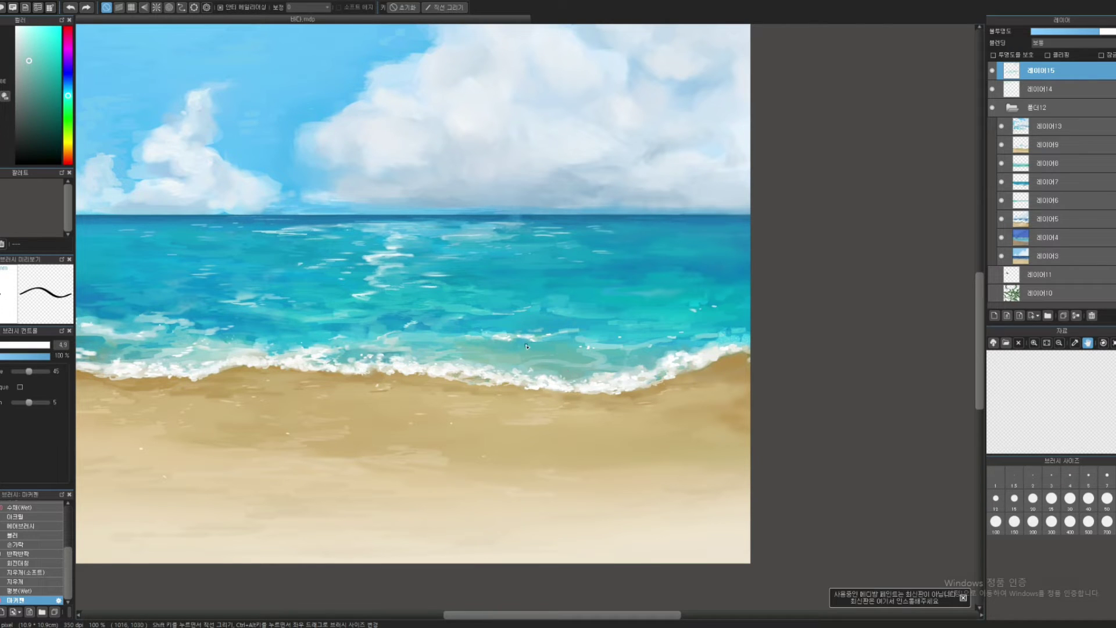
alt+click(548, 372)
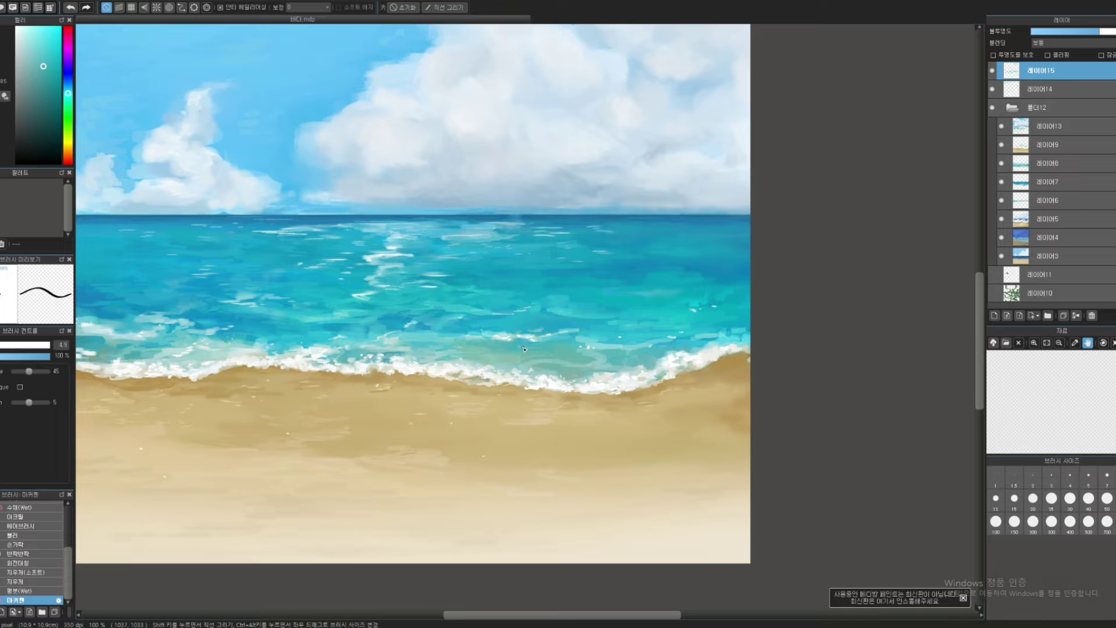
alt+click(524, 346)
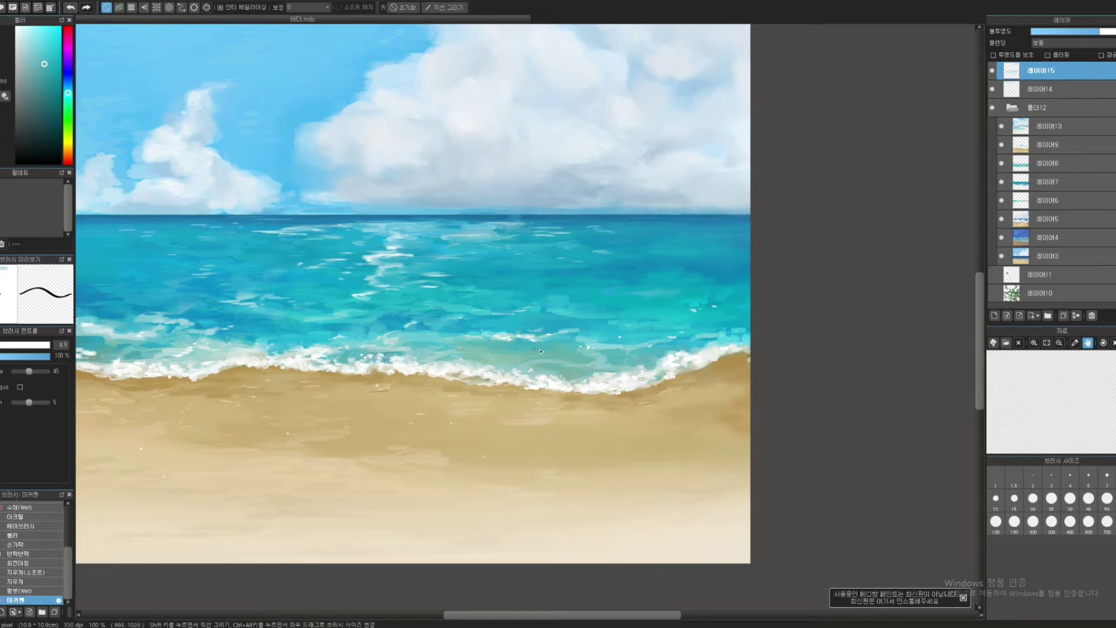
alt+click(544, 377)
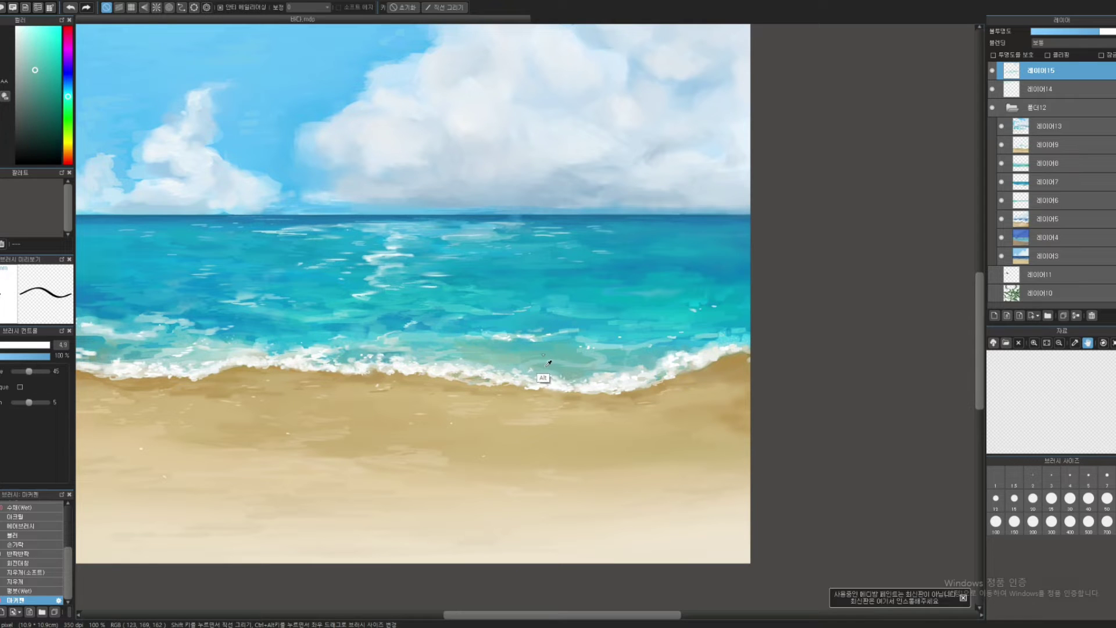
- Blend the shallow water toward the rising foam on the right with sampled pale teal and foam-white tones
alt+click(485, 377)
alt+click(564, 349)
alt+click(602, 353)
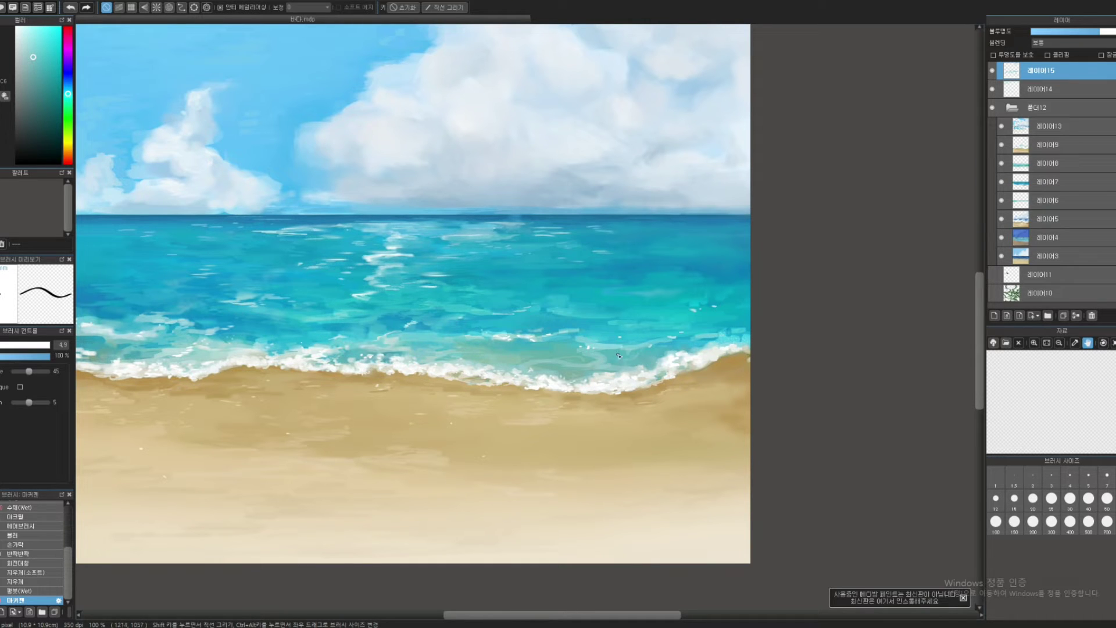
alt+click(658, 361)
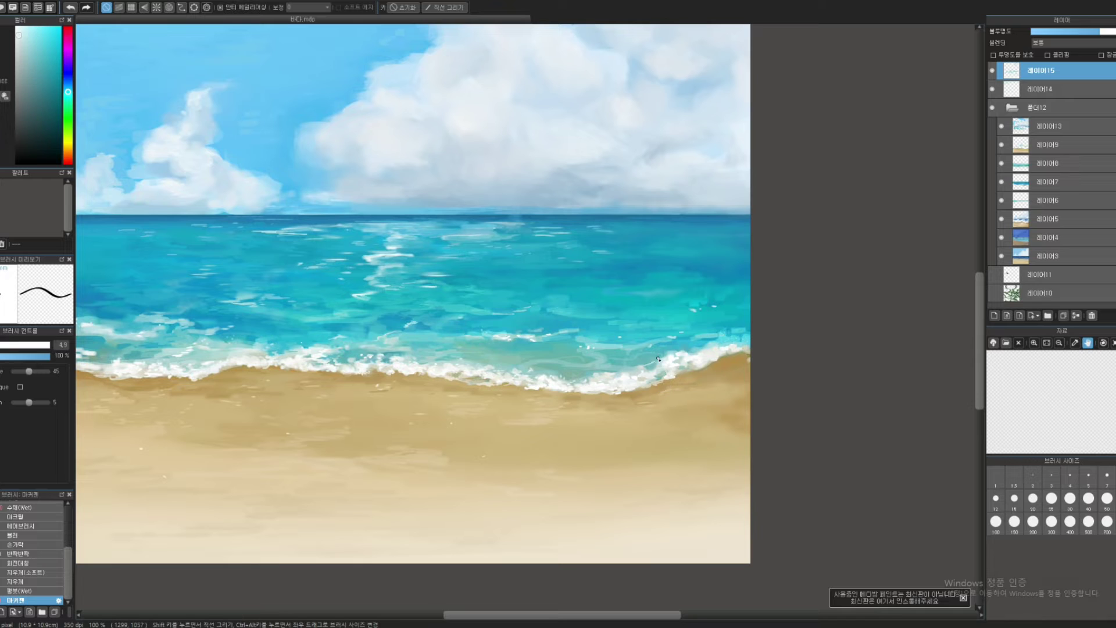
alt+click(481, 348)
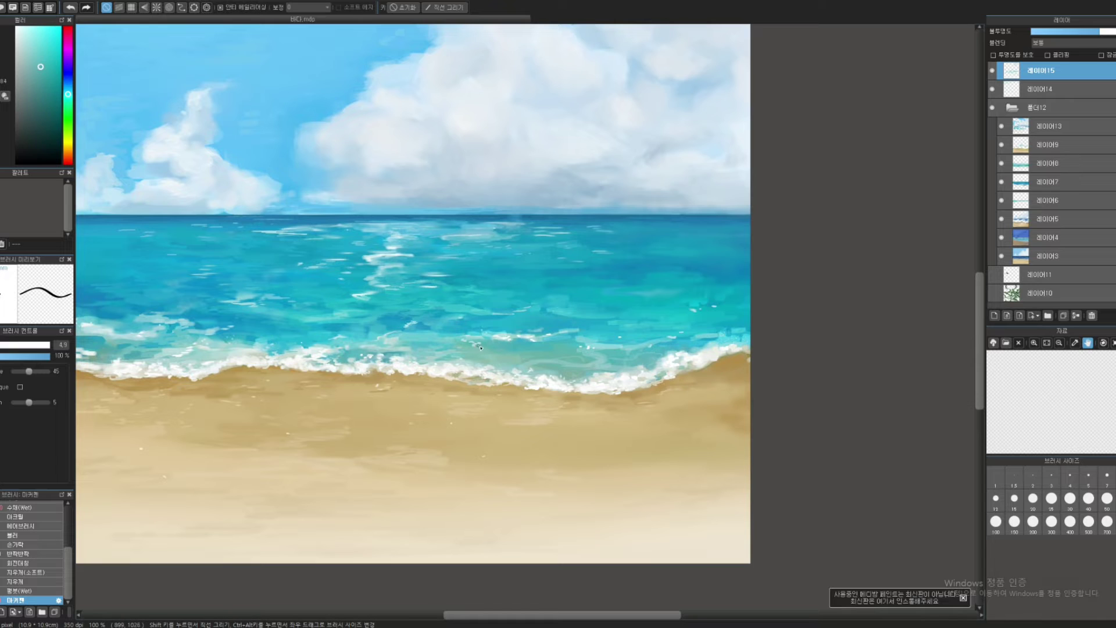
- Soften the shallow water and foam in the middle of the shore using a larger brush and sampled local tones
key(])
key(])
key(])
alt+click(473, 365)
alt+click(468, 357)
alt+click(472, 369)
mouse_move(466, 180)
mouse_down()
mouse_move(534, 247)
mouse_move(545, 203)
mouse_up()
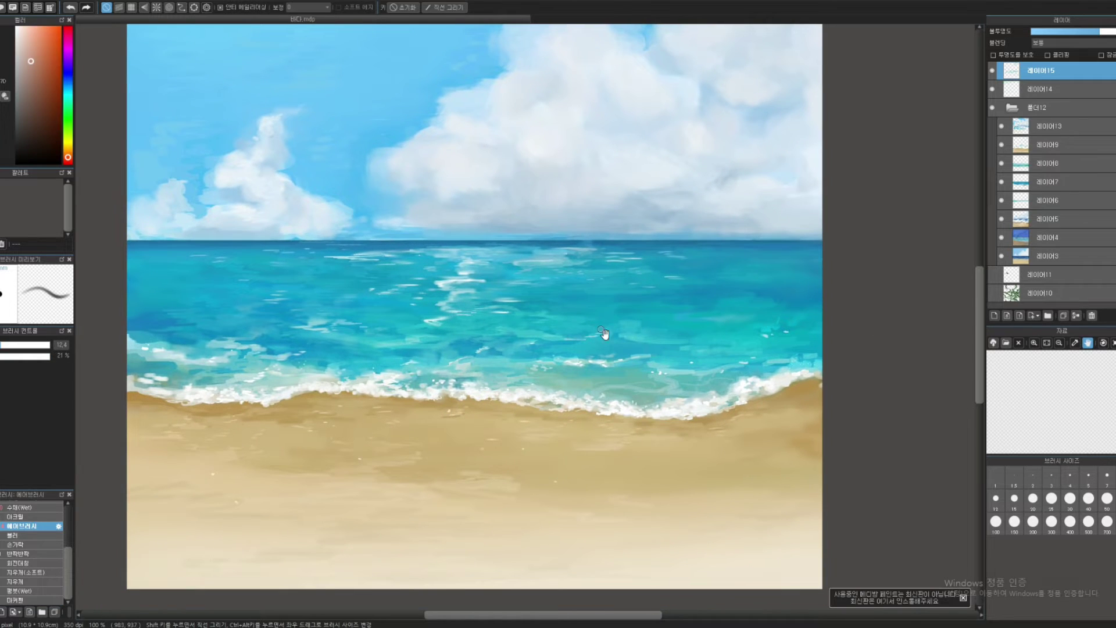
mouse_move(603, 333)
mouse_down()
mouse_move(600, 463)
mouse_move(640, 549)
mouse_move(616, 343)
mouse_up()
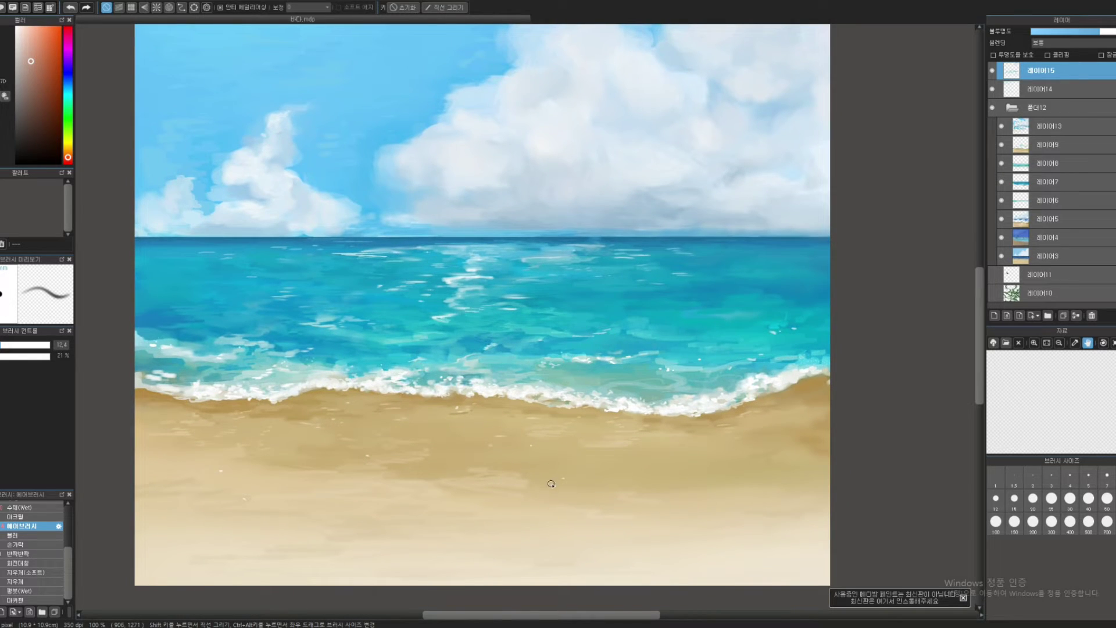
- Airbrush light and mid sand tones across the wet sand below the central foam
click(19, 28)
alt+click(458, 409)
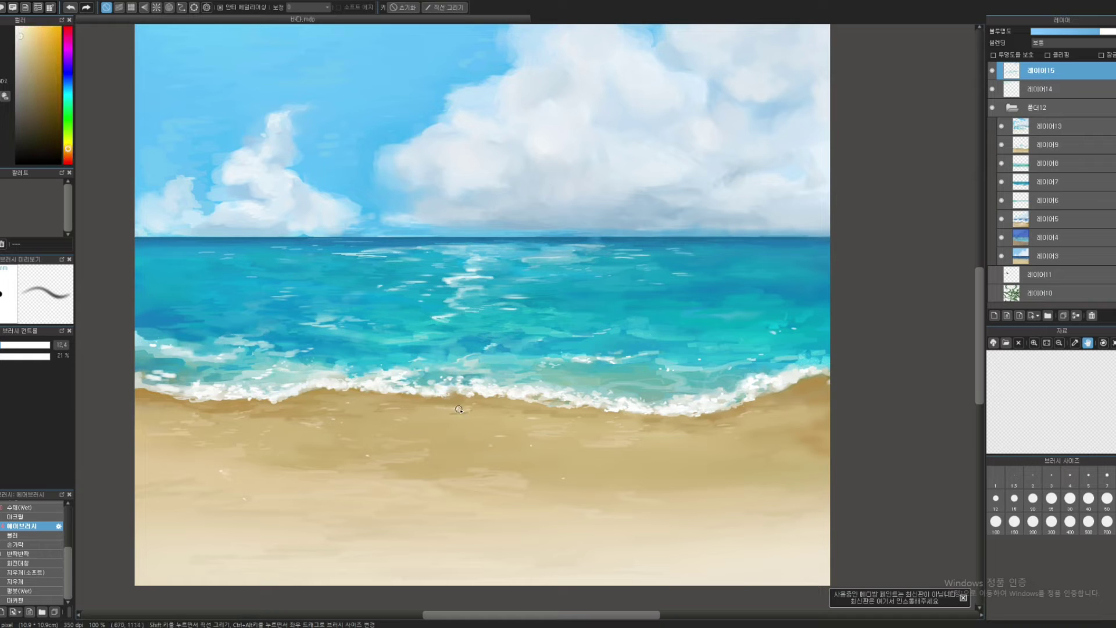
mouse_move(481, 414)
mouse_down()
mouse_move(460, 410)
mouse_move(470, 411)
mouse_up()
mouse_move(549, 417)
mouse_down()
mouse_move(499, 417)
mouse_move(523, 419)
mouse_up()
mouse_move(497, 415)
mouse_down()
mouse_move(389, 422)
mouse_move(384, 438)
mouse_up()
alt+click(400, 440)
drag(526, 431, 617, 425)
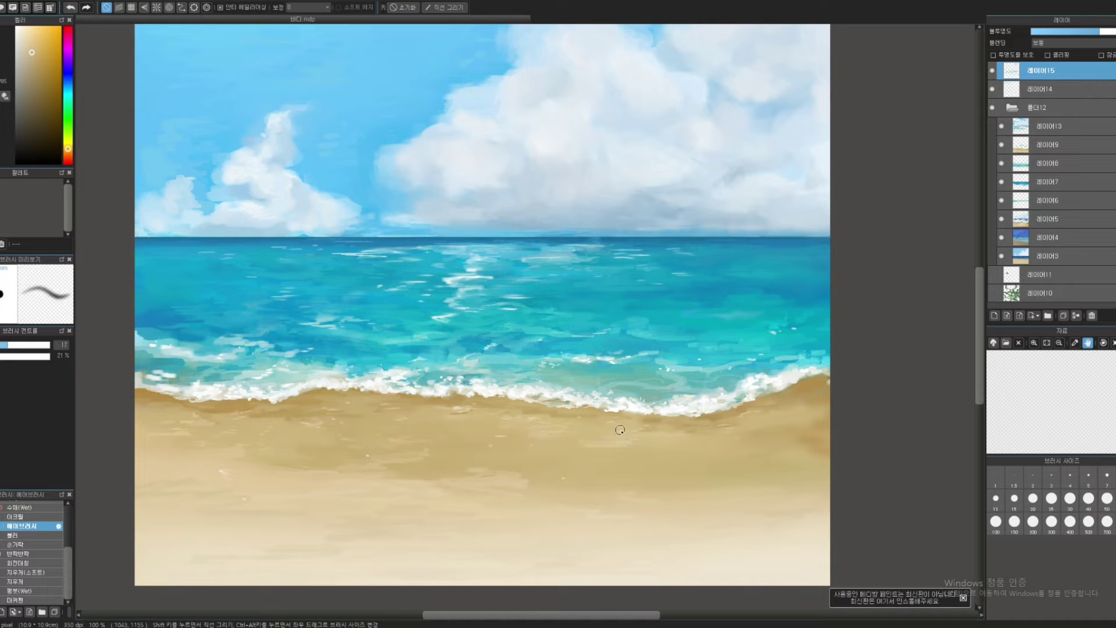
- Rework the foam edge and sand right of centre with sampled sand and foam colours, undoing the unwanted stroke
alt+click(460, 405)
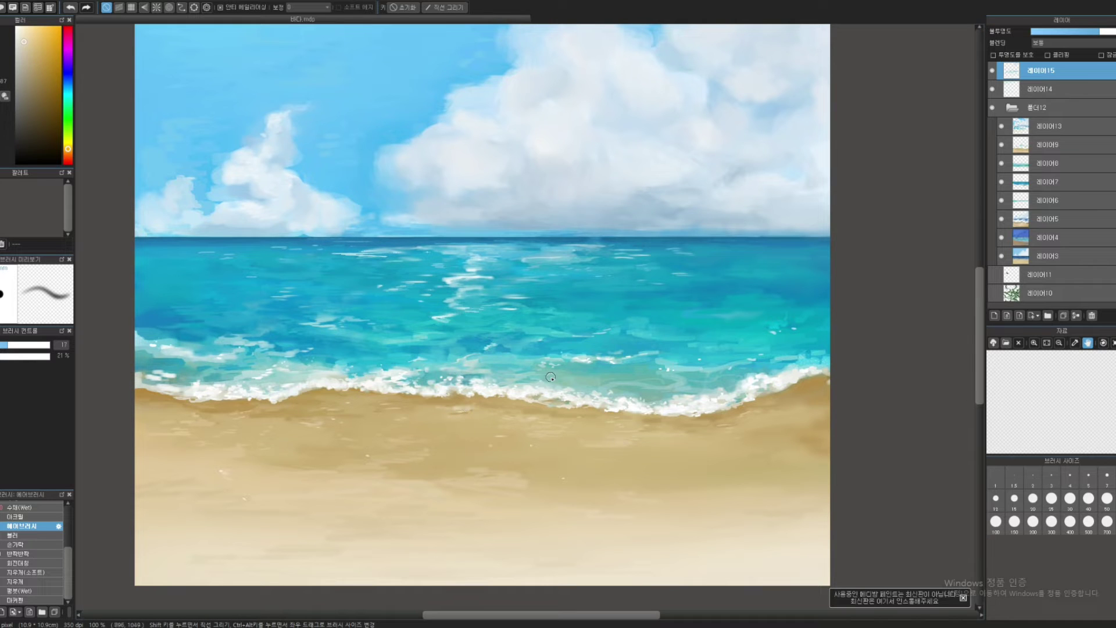
alt+click(563, 444)
alt+click(542, 407)
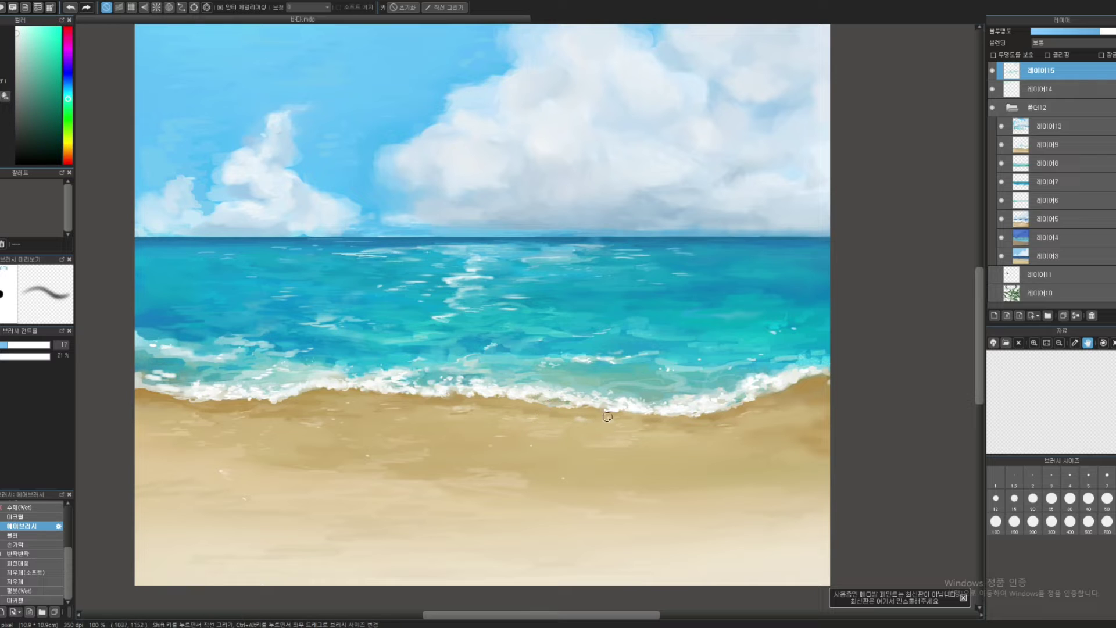
key(ctrl+z)
drag(615, 431, 606, 436)
alt+click(686, 434)
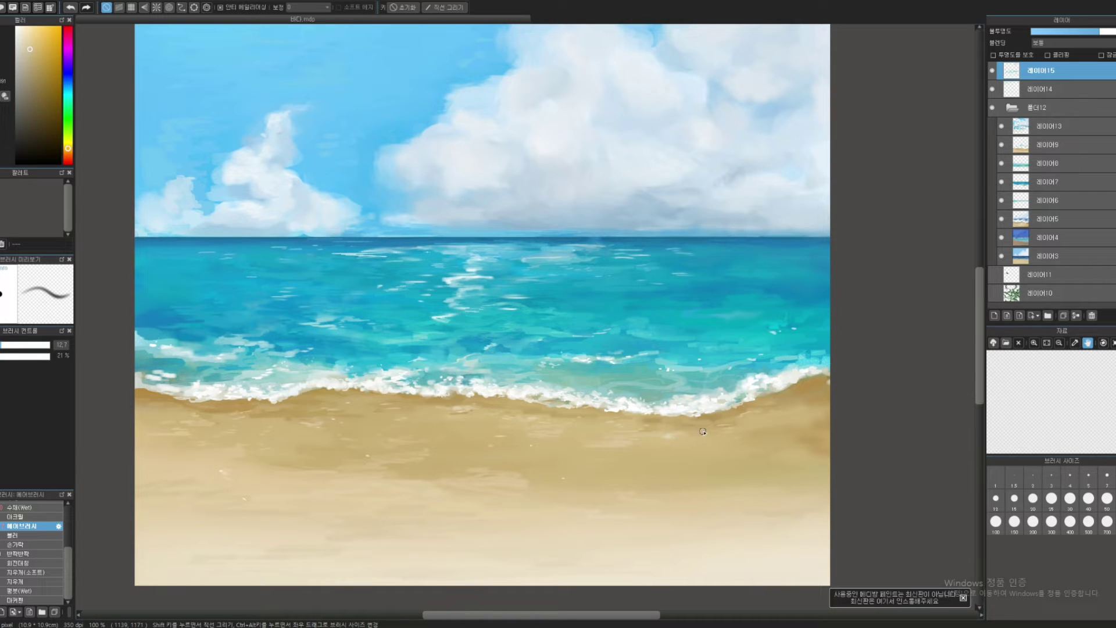
- Blend darker sampled browns into the wet sand beneath the right-hand foam, varying the airbrush size
alt+click(668, 437)
ctrl+alt+drag(690, 445, 668, 443)
alt+click(727, 436)
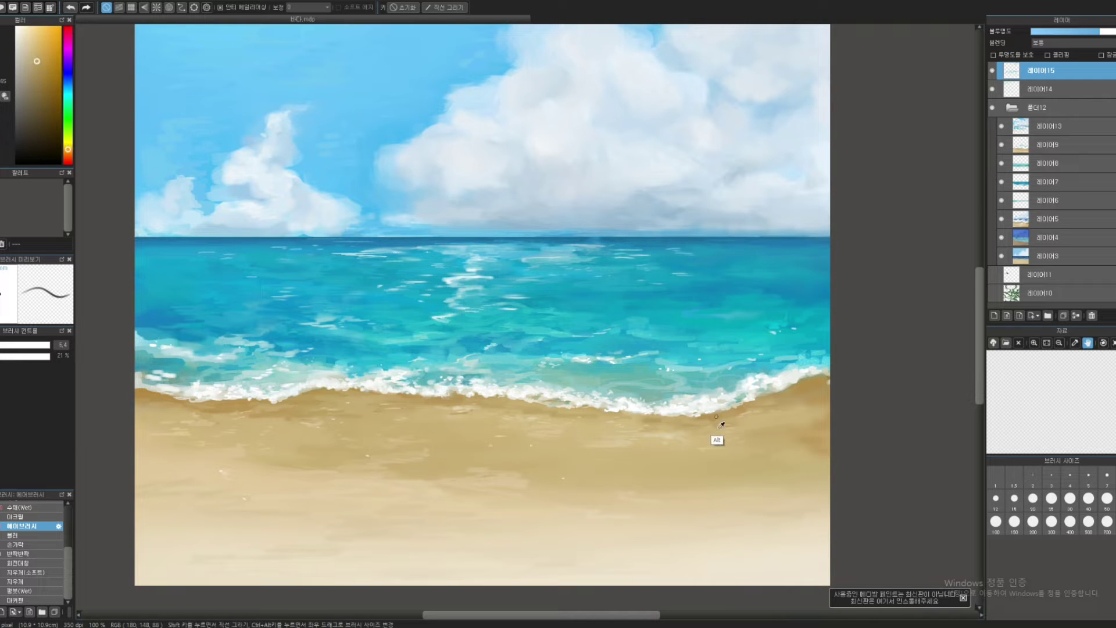
ctrl+alt+drag(707, 450, 718, 449)
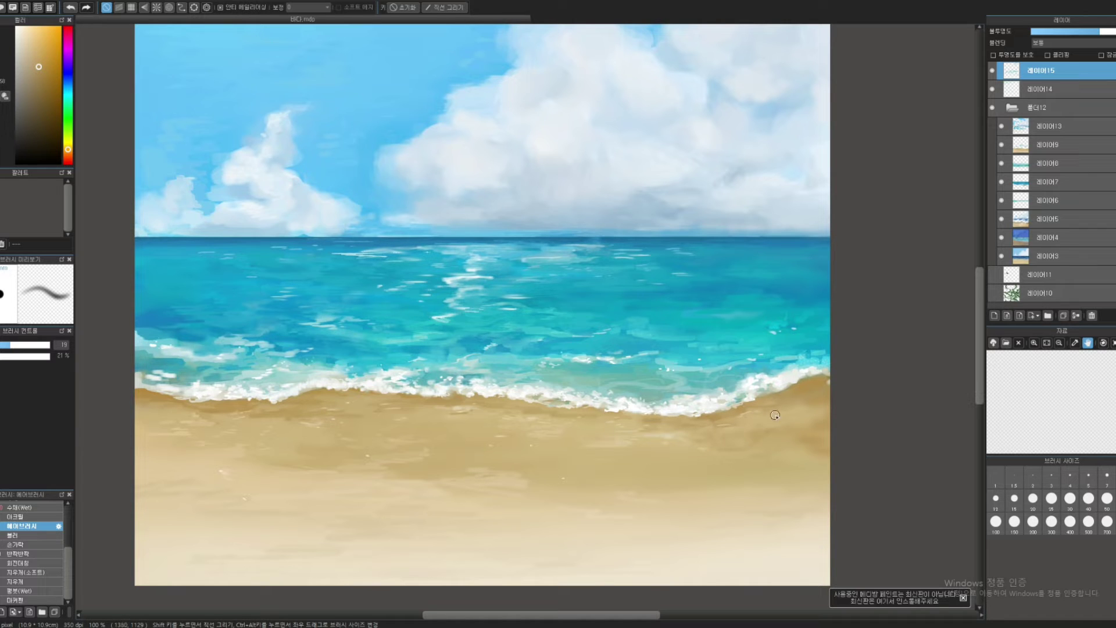
key(])
key(])
key(])
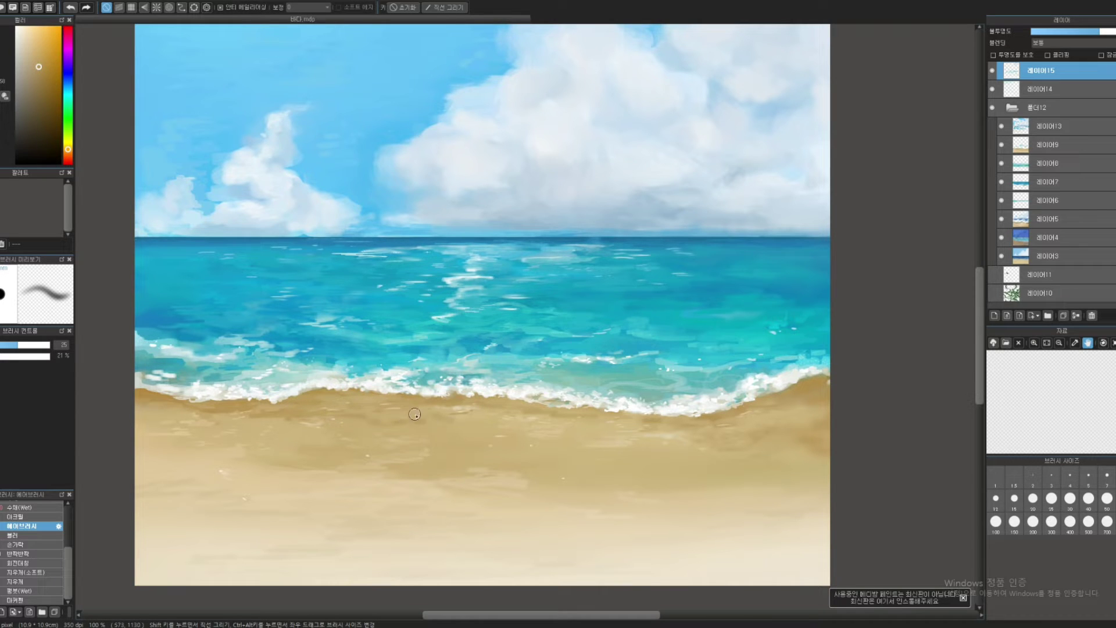
- Adjust the airbrush size and shade the wet sand below the central foam with the sampled brown
key(])
key(])
key([)
key([)
key([)
key(ctrl)
key(ctrl)
drag(488, 412, 472, 415)
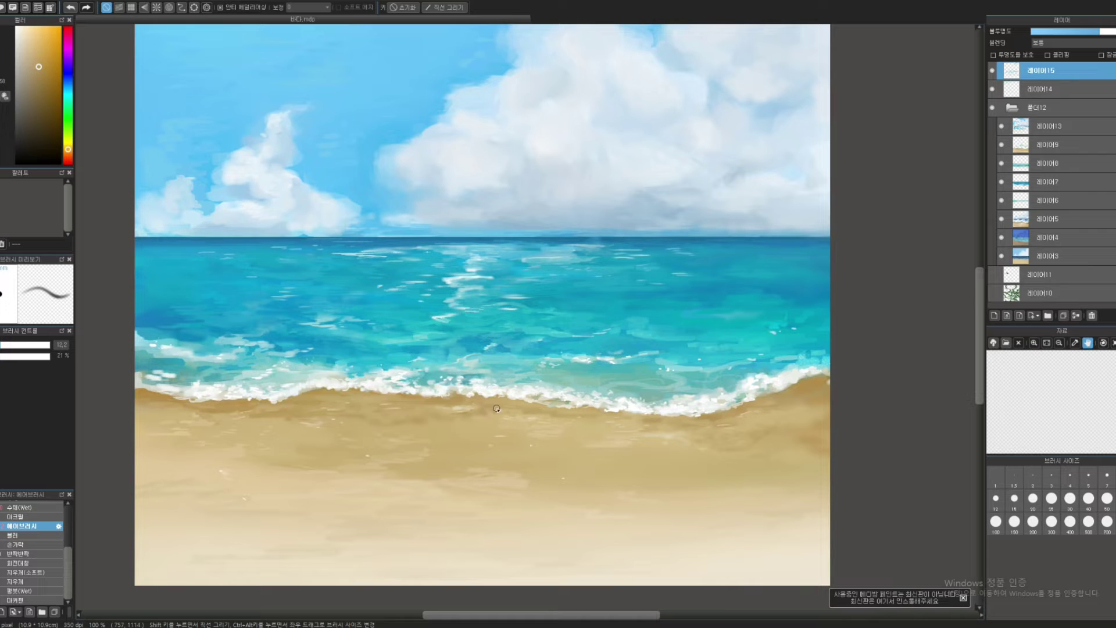
- Blend the central foam's lower edge into the wet sand with sampled off-white, greyish teal and pale yellow tones
alt+click(444, 399)
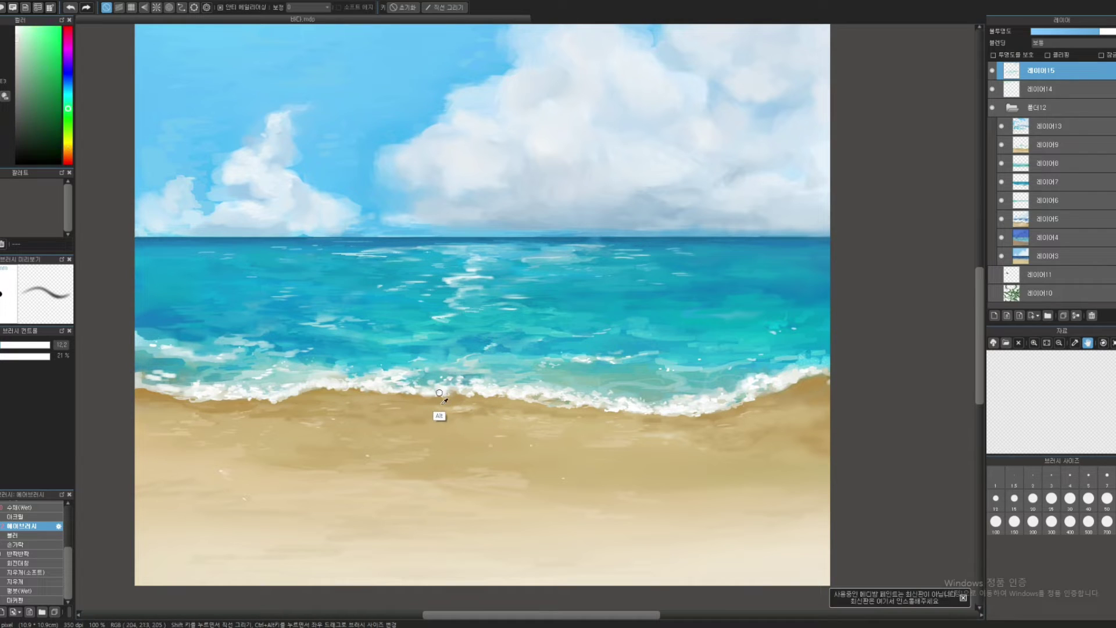
drag(458, 403, 441, 398)
alt+click(450, 394)
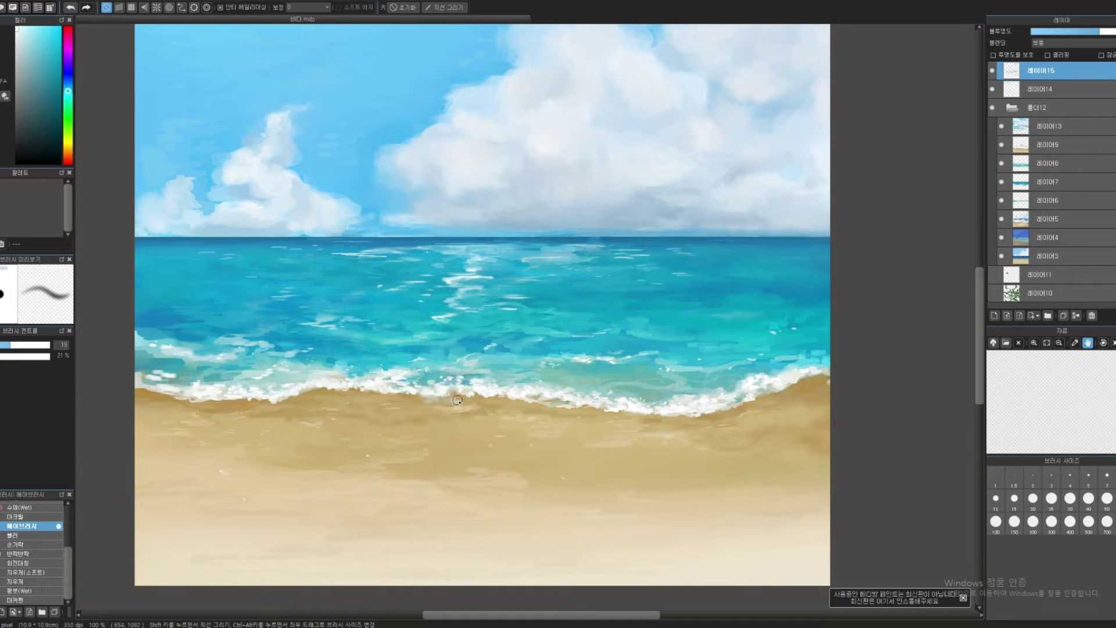
alt+click(466, 394)
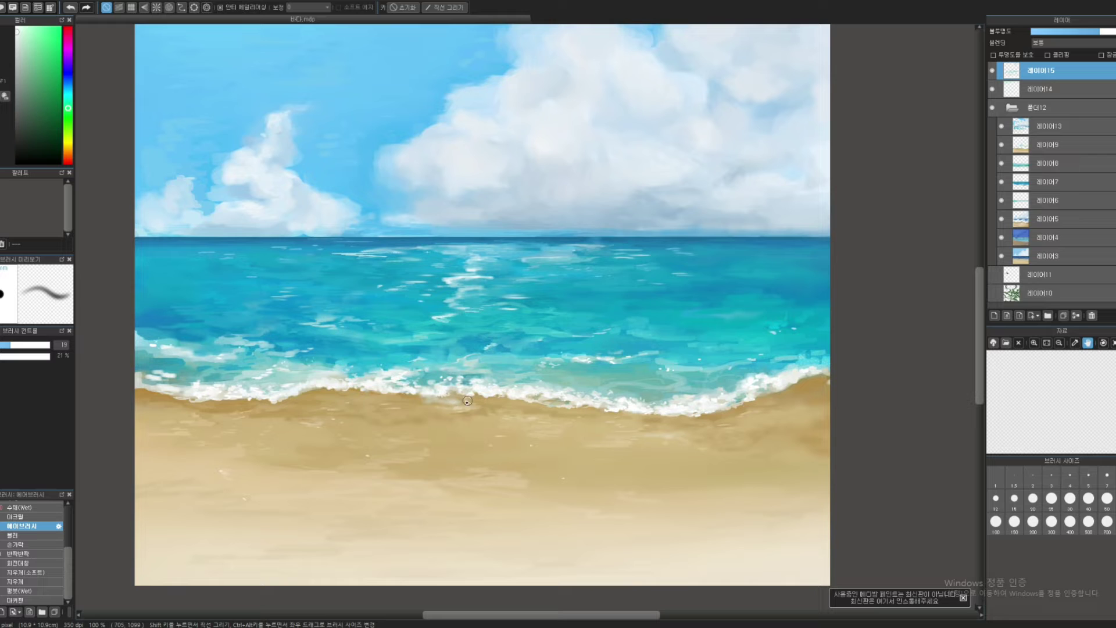
alt+click(557, 389)
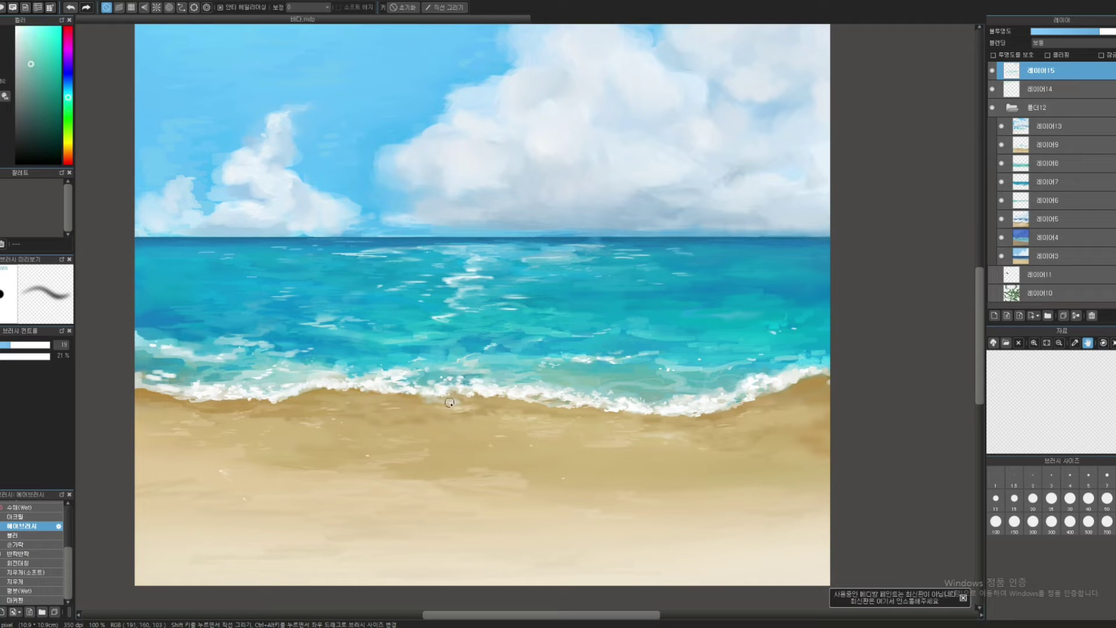
alt+click(473, 391)
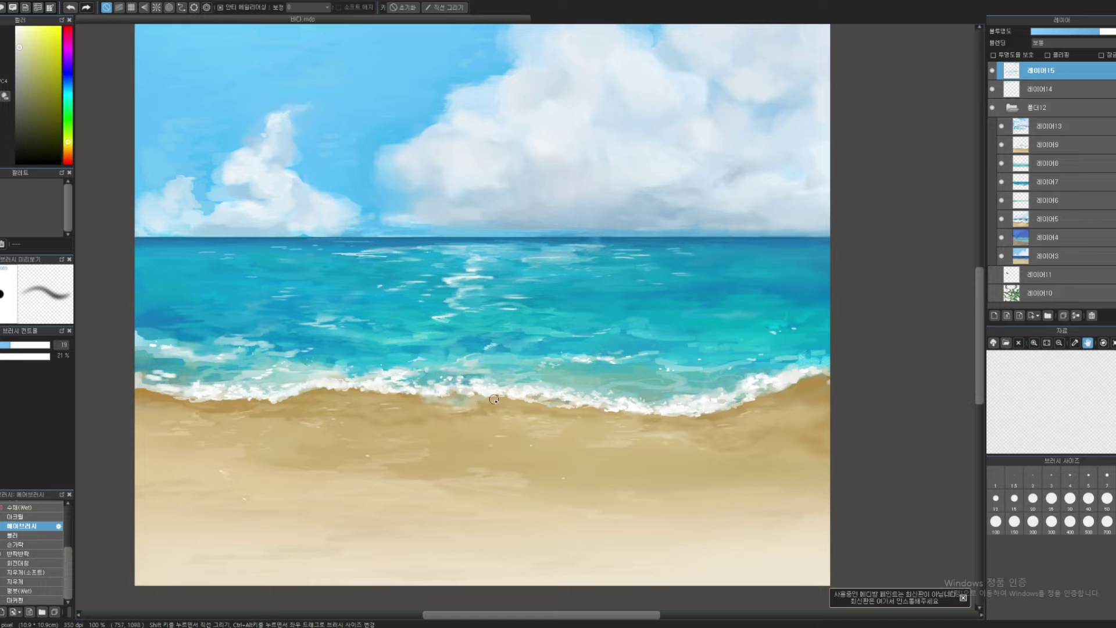
- Refine the central foam edge and the sand just beneath it with sampled white and sand brown at varying airbrush sizes
alt+click(468, 386)
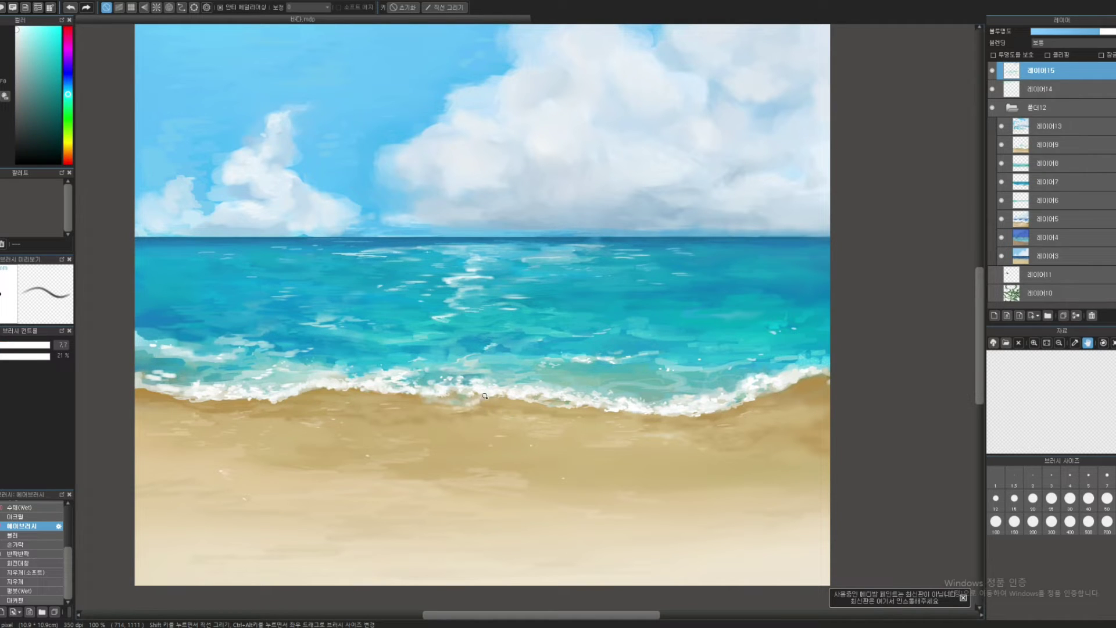
alt+click(485, 422)
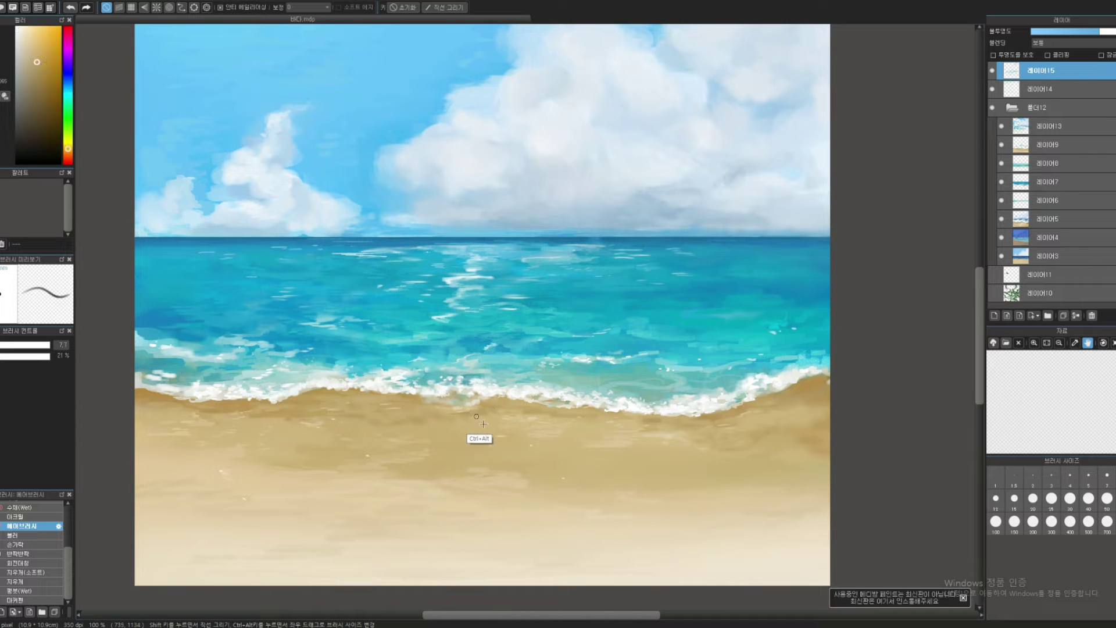
ctrl+alt+drag(452, 404, 453, 401)
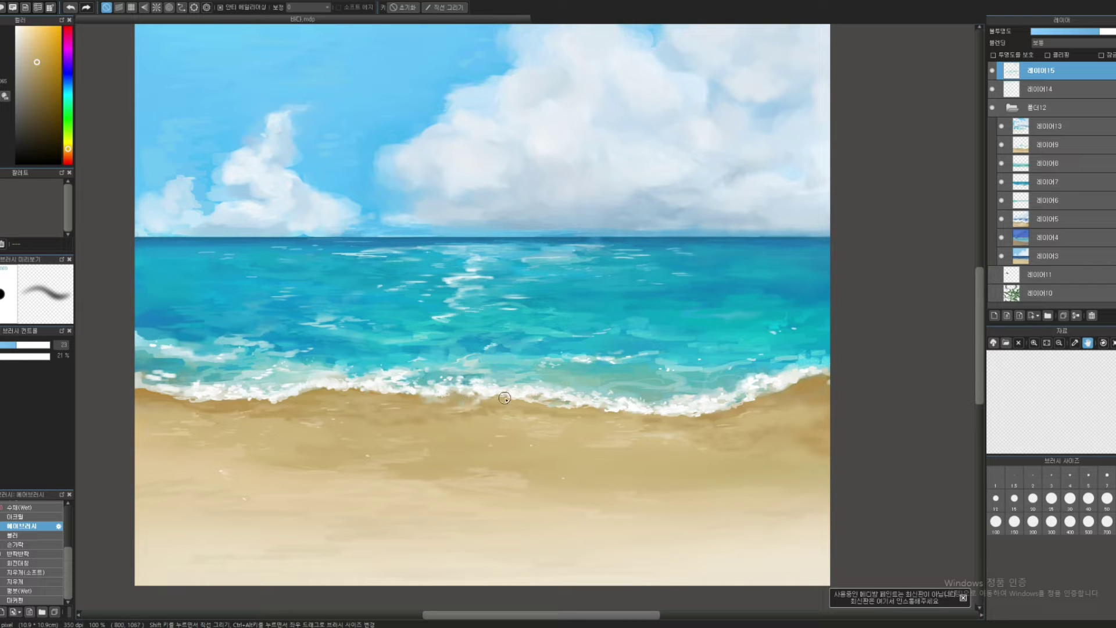
ctrl+alt+drag(505, 398, 492, 408)
ctrl+alt+drag(478, 384, 423, 396)
- Retouch the foam and sand boundary left of centre with sampled foam white and sand brown, varying the airbrush size
alt+click(428, 394)
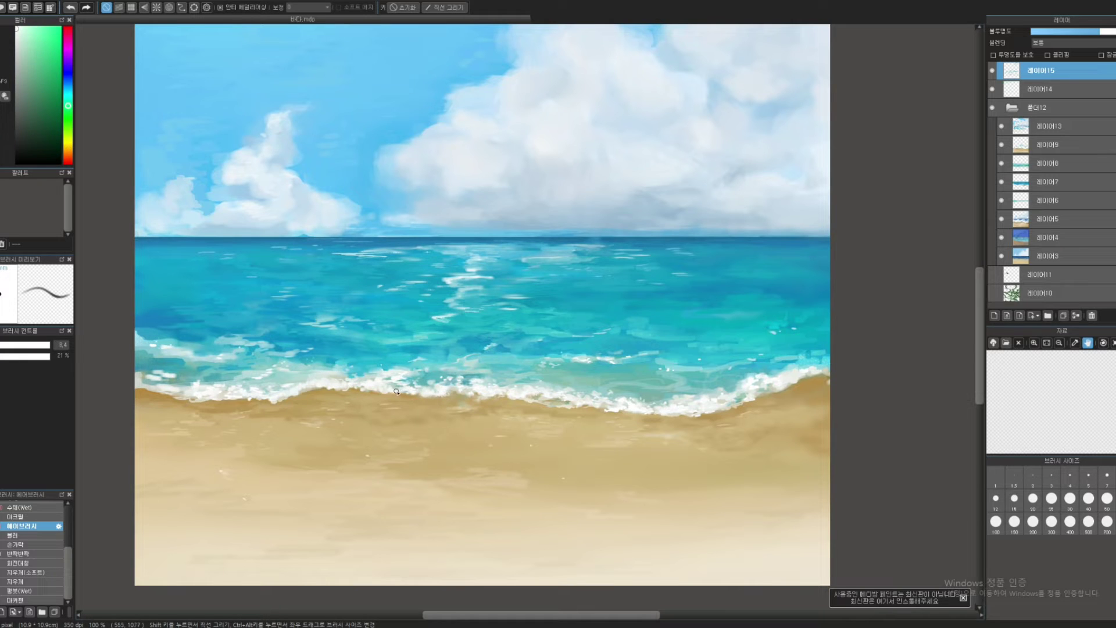
mouse_move(390, 394)
ctrl+alt+mouse_down()
mouse_move(400, 395)
mouse_move(386, 396)
ctrl+alt+mouse_up()
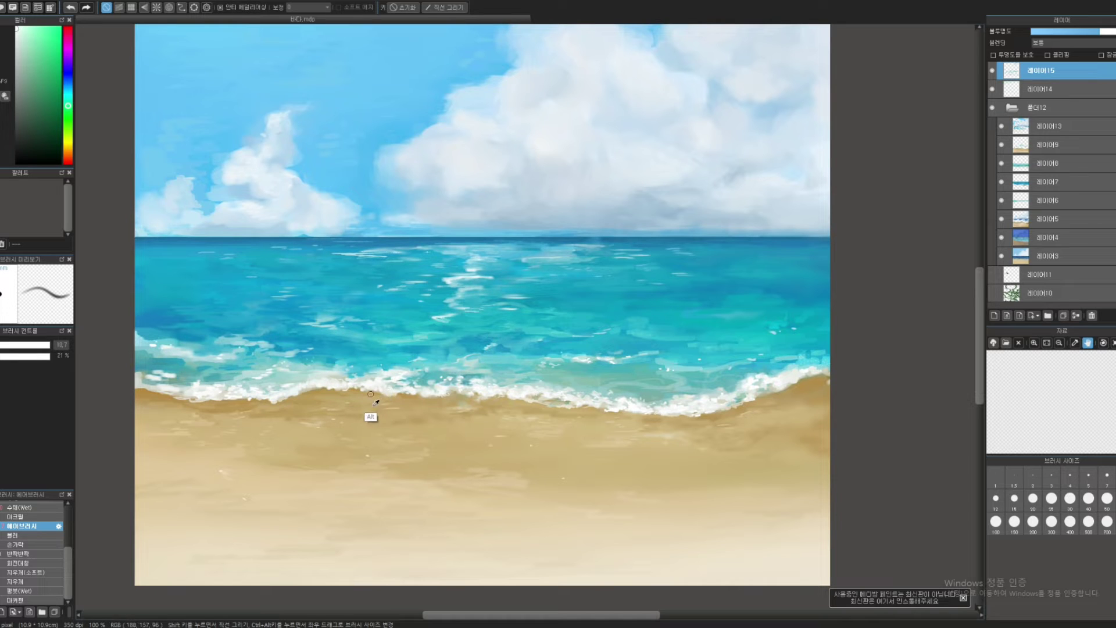
alt+click(385, 395)
ctrl+alt+drag(386, 395, 398, 396)
alt+click(390, 396)
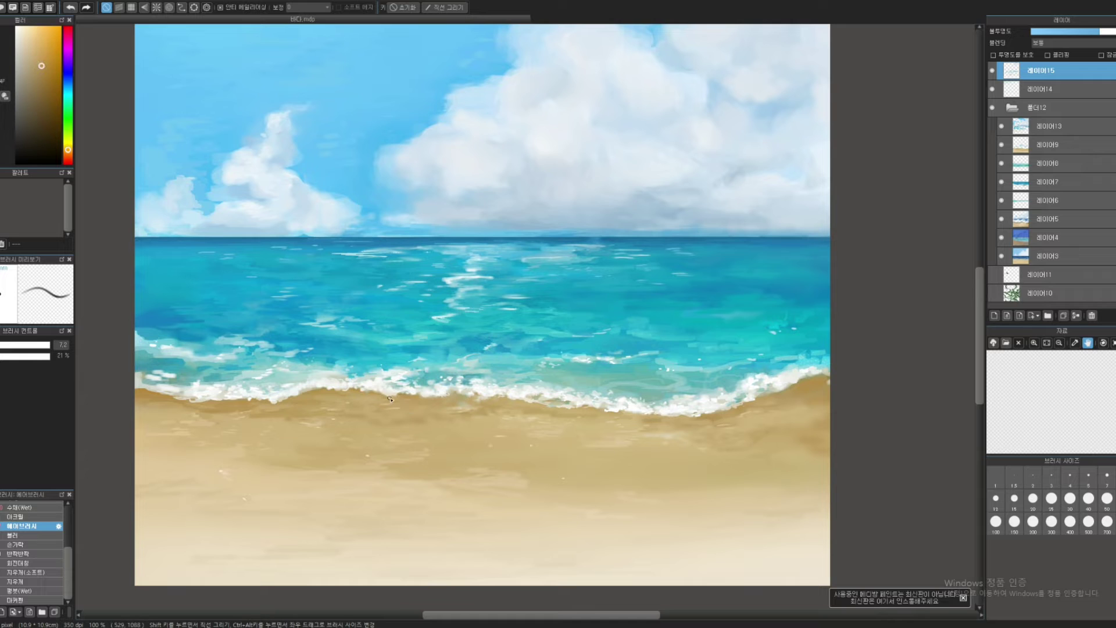
alt+click(406, 400)
ctrl+alt+drag(381, 401, 390, 401)
- Blend the wet sand below the foam with sampled sand and pale beige tones, enlarging the airbrush for the central sand
alt+click(254, 412)
alt+click(251, 401)
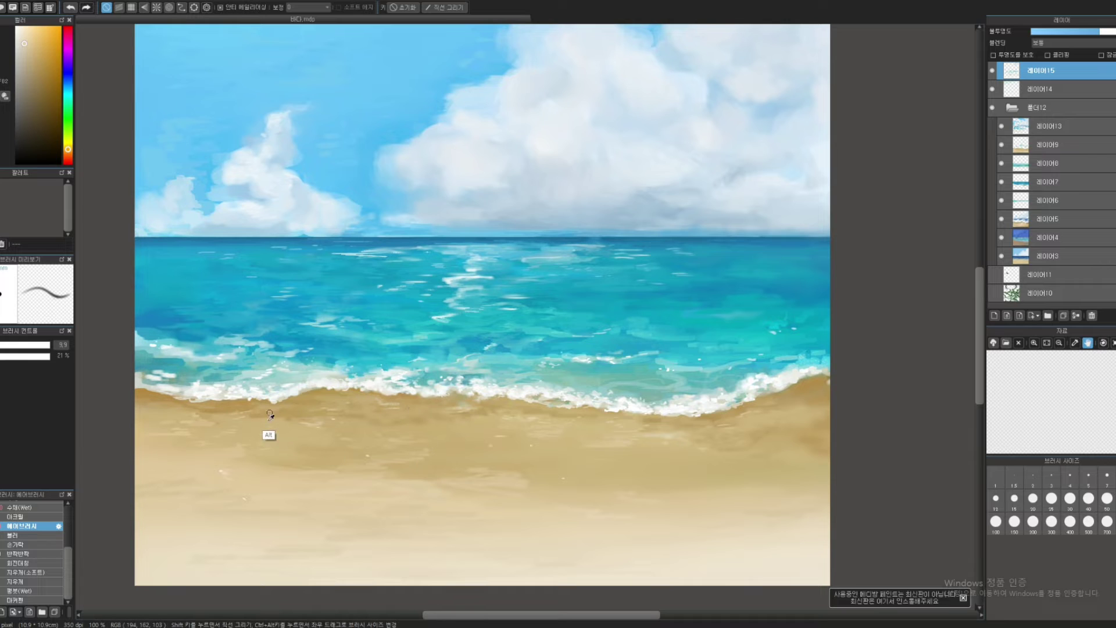
alt+click(229, 415)
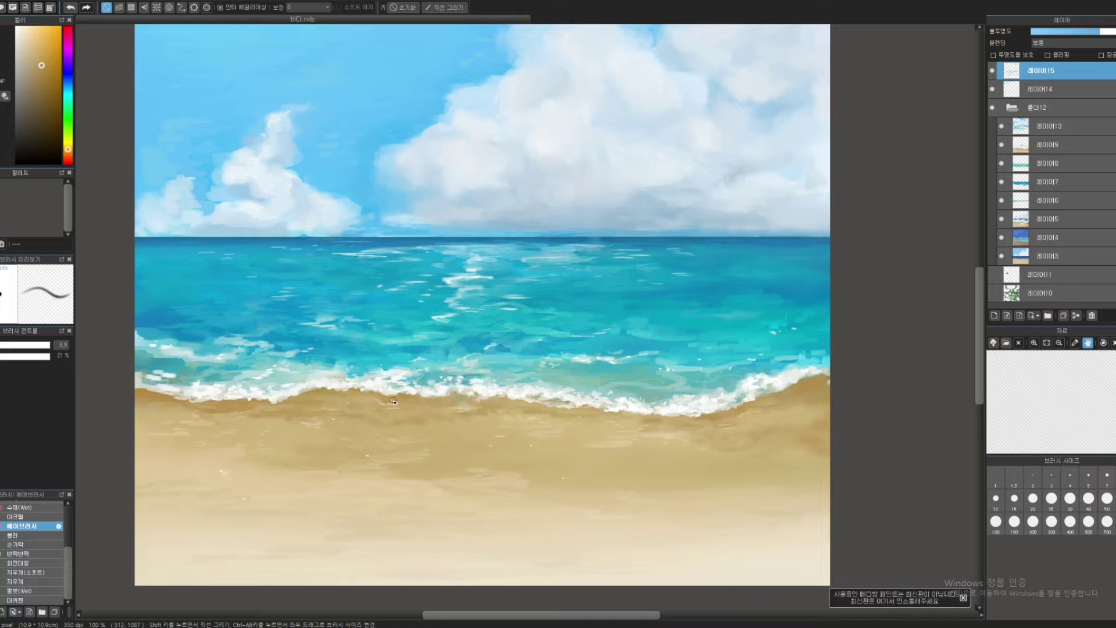
alt+click(394, 424)
ctrl+alt+drag(430, 453, 430, 481)
alt+click(409, 493)
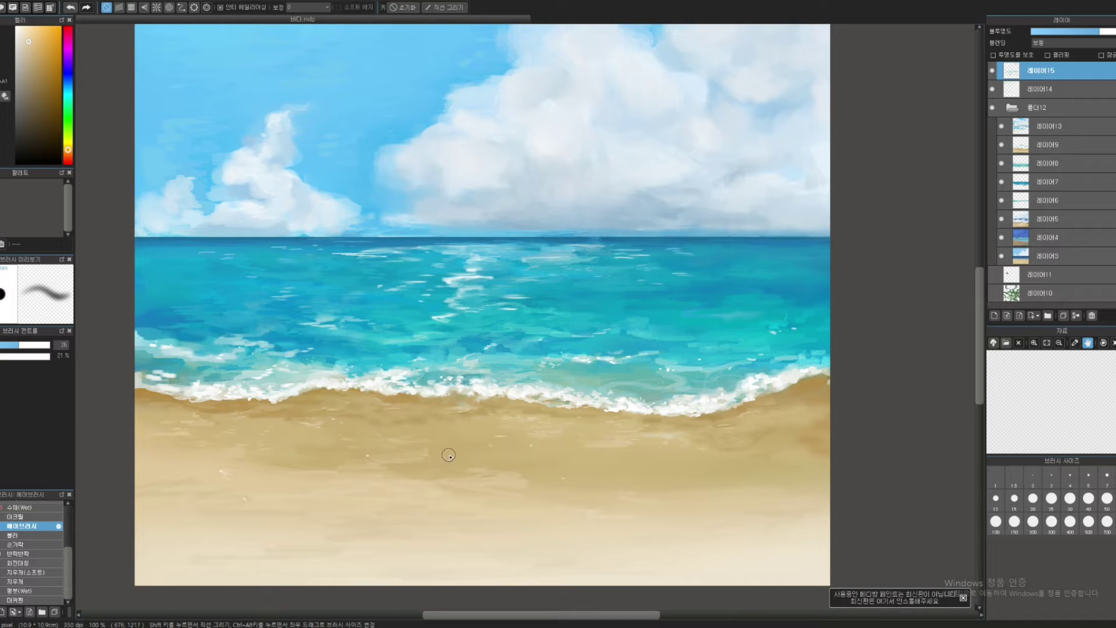
drag(531, 456, 559, 440)
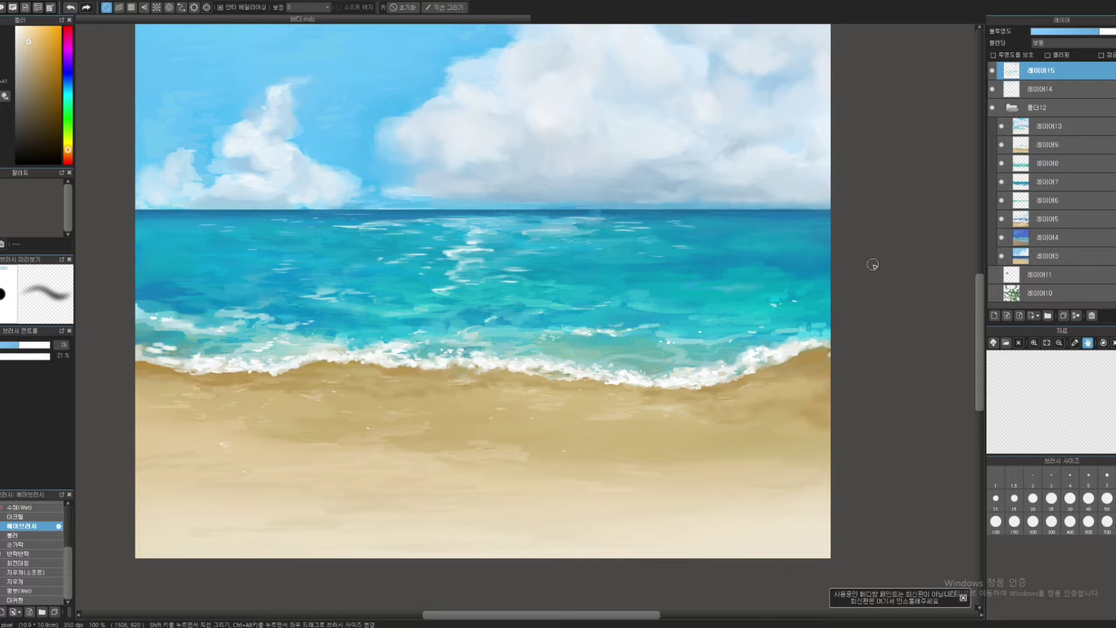
- Compare the painting with layer 레이어15 hidden and shown and at different opacities
click(993, 70)
click(994, 70)
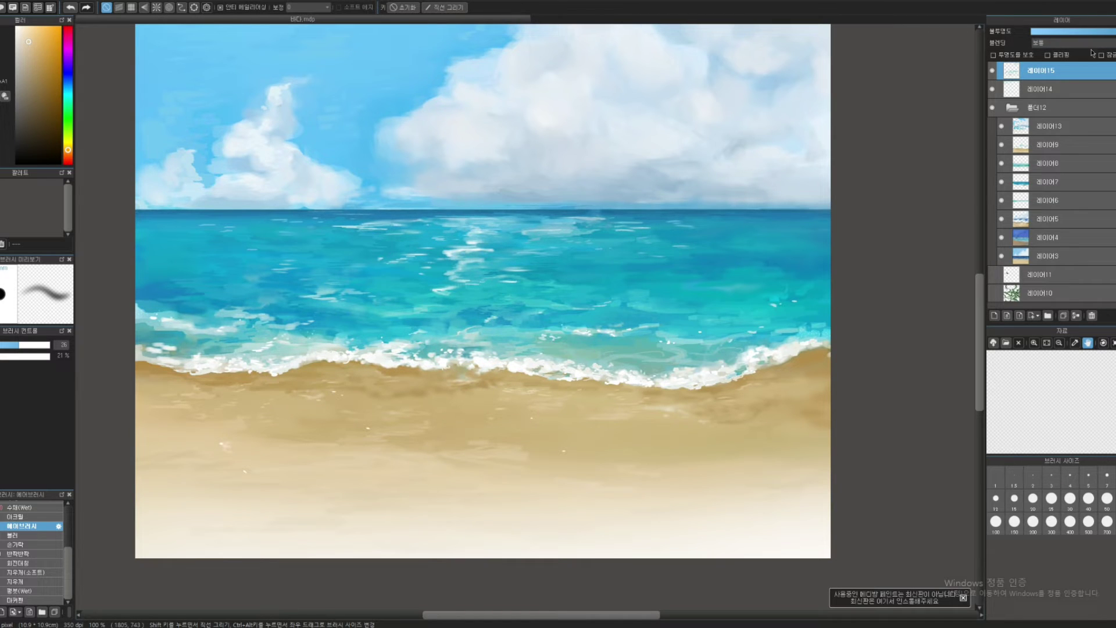
click(1099, 32)
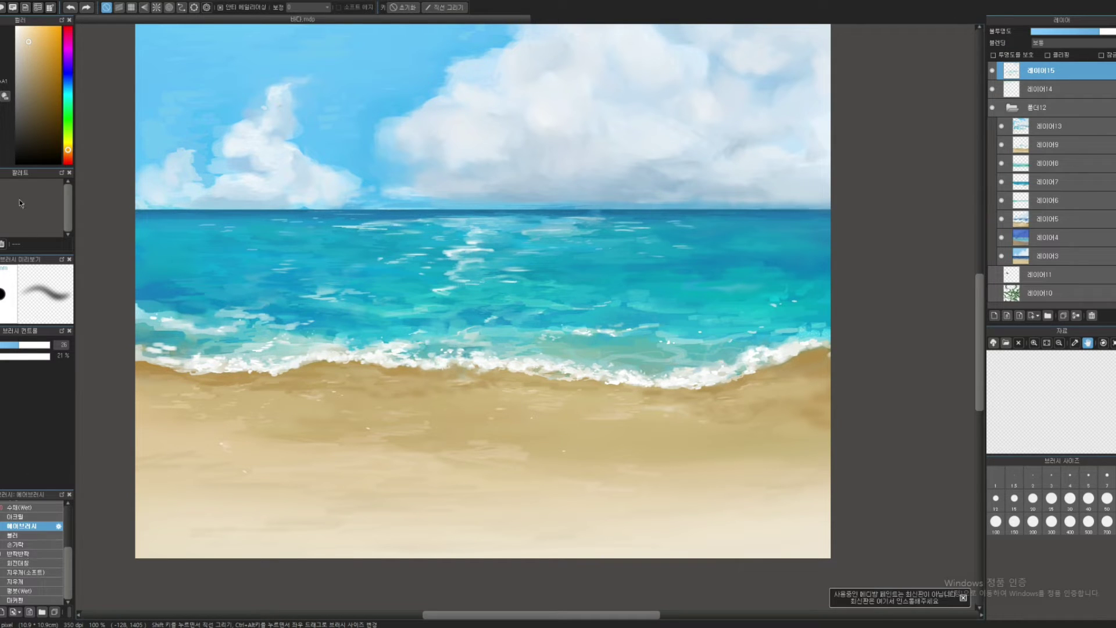
- Try erasing layer 레이어15's paint over the lower-left sand with an enlarged eraser at 83% opacity
key(e)
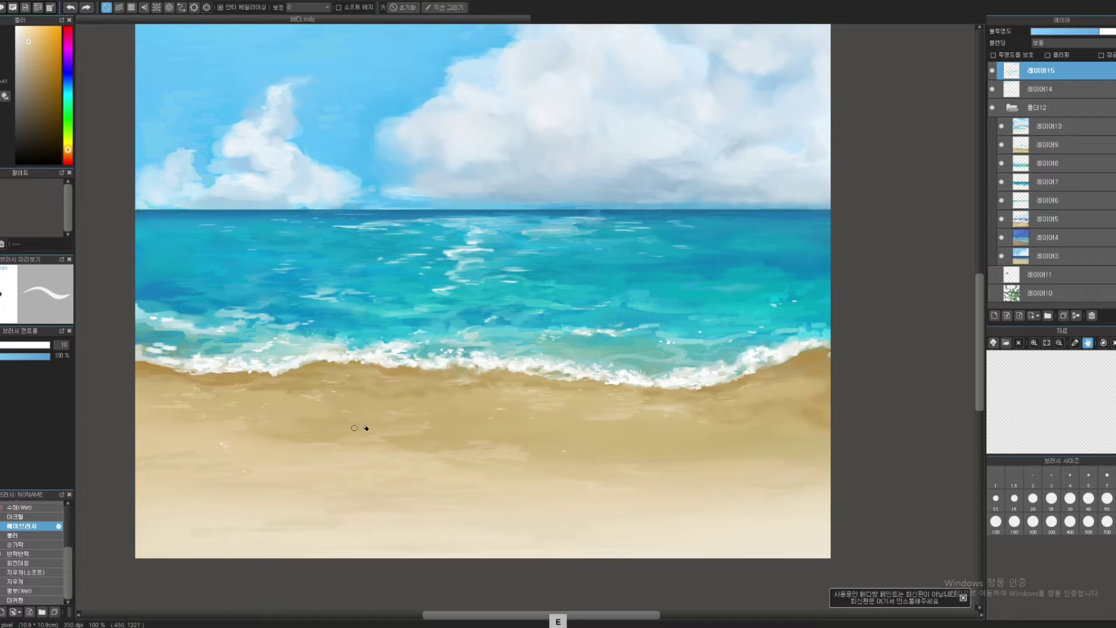
mouse_move(313, 443)
mouse_down()
mouse_move(436, 437)
mouse_move(844, 491)
mouse_move(717, 456)
mouse_move(426, 441)
mouse_move(522, 473)
mouse_up()
click(40, 356)
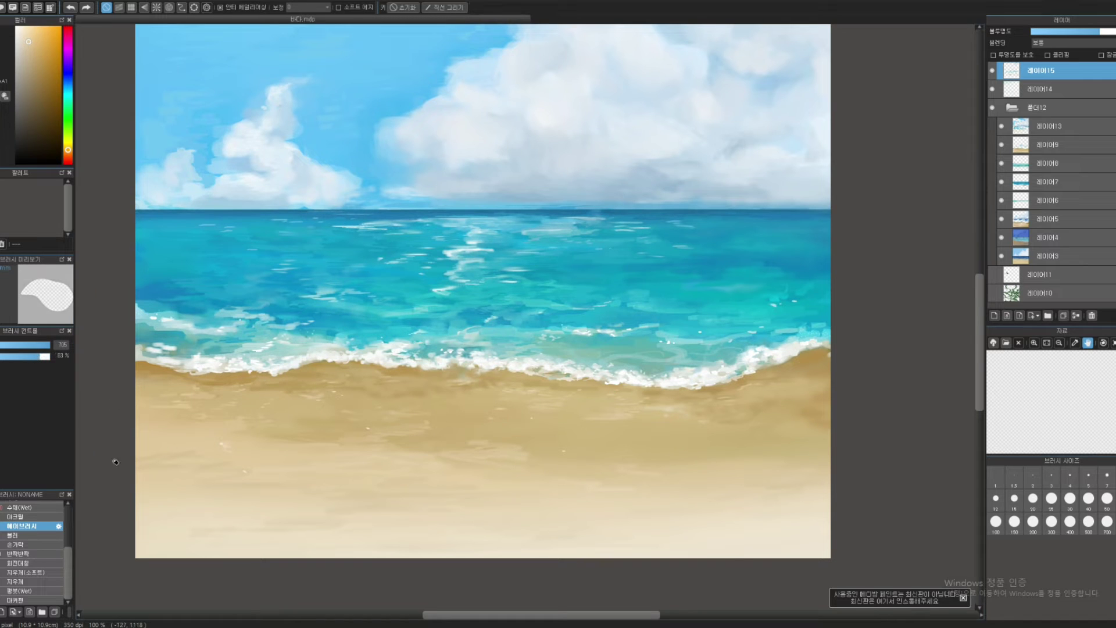
drag(137, 533, 314, 511)
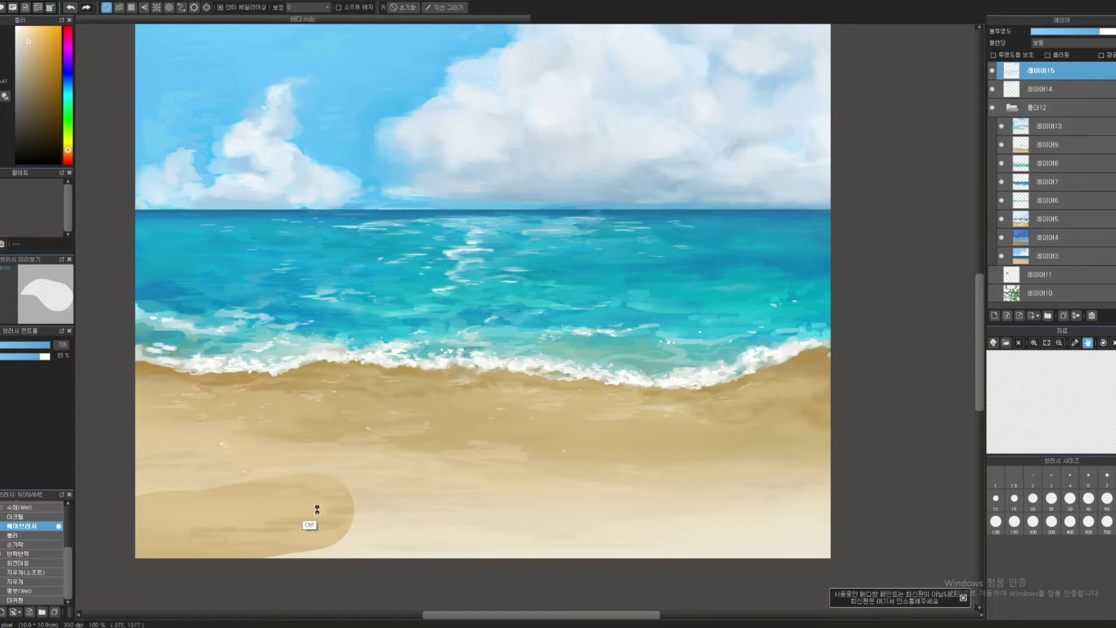
key(ctrl+z)
drag(181, 465, 259, 470)
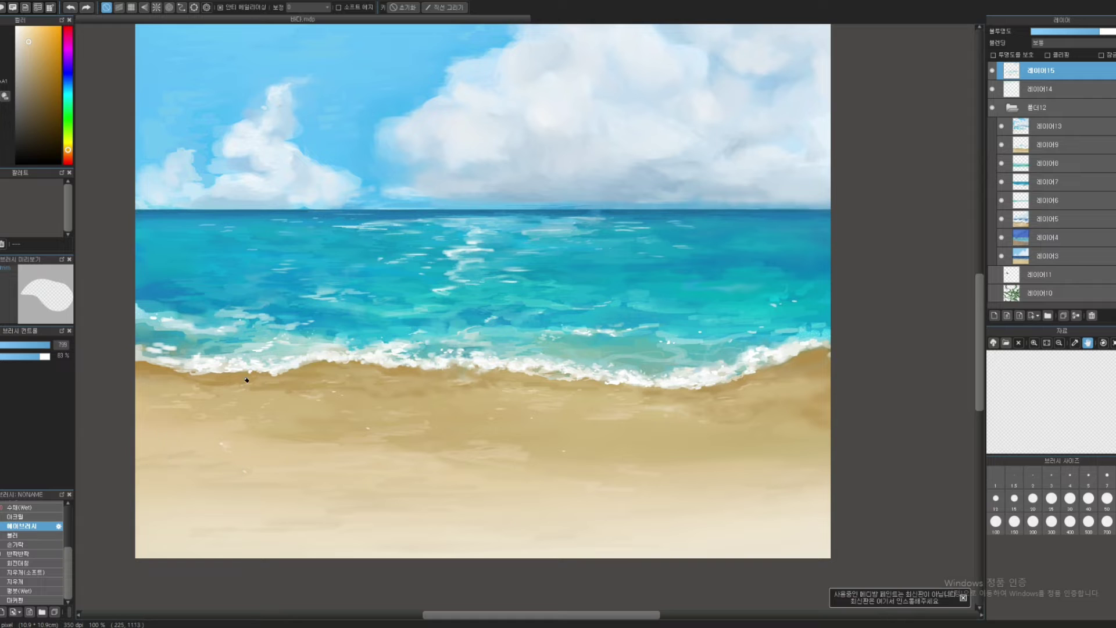
- Try erasing the paint over the lower-right and central sand with the eraser enlarged to size 1000
drag(45, 349, 69, 348)
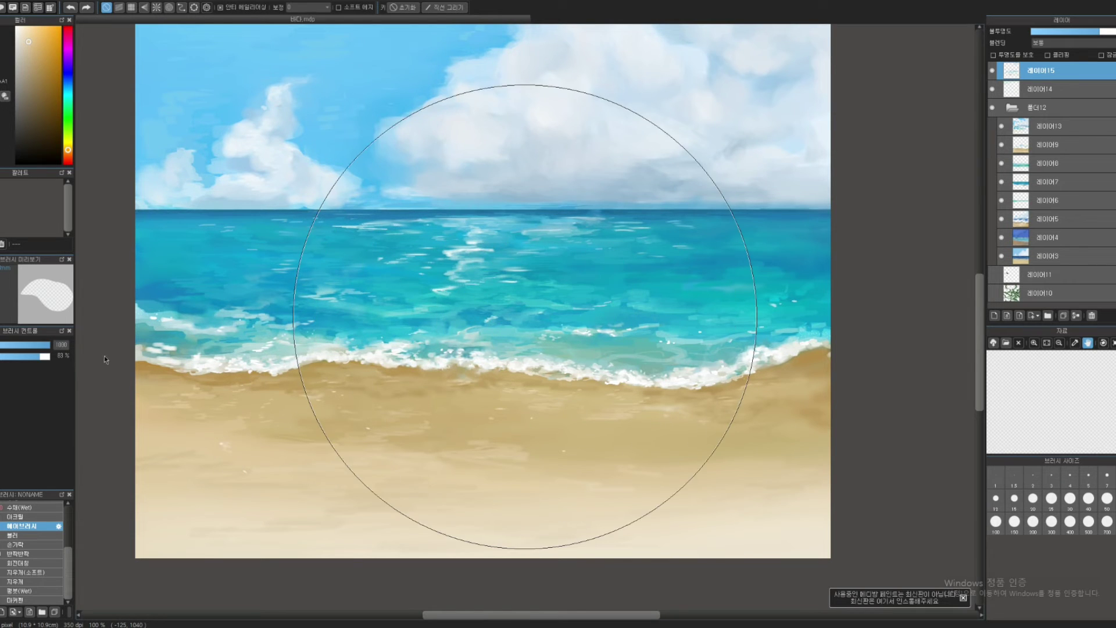
mouse_move(416, 491)
mouse_down()
mouse_move(531, 523)
mouse_move(712, 543)
mouse_up()
key(ctrl+z)
key(ctrl+z)
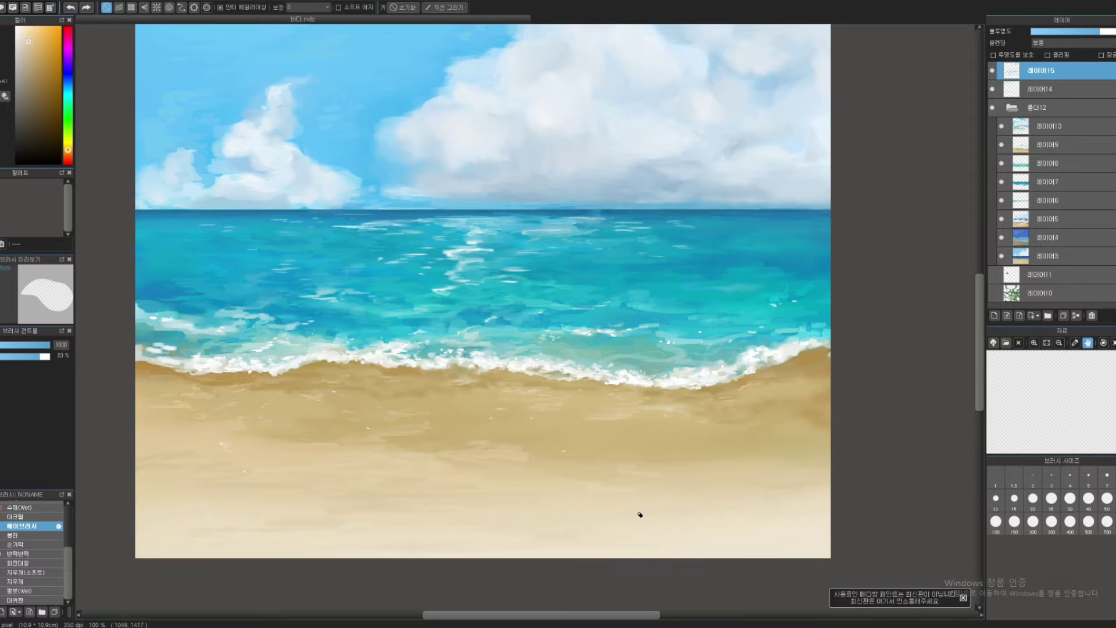
mouse_move(849, 524)
mouse_down()
mouse_move(826, 487)
mouse_move(638, 489)
mouse_move(587, 466)
mouse_move(491, 451)
mouse_move(504, 452)
mouse_up()
key(ctrl+z)
mouse_move(508, 512)
mouse_down()
mouse_move(496, 509)
mouse_move(549, 514)
mouse_up()
- Soften the lower sand with broad airbrush strokes at size 452, using a sampled sand tone near the right edge
key(b)
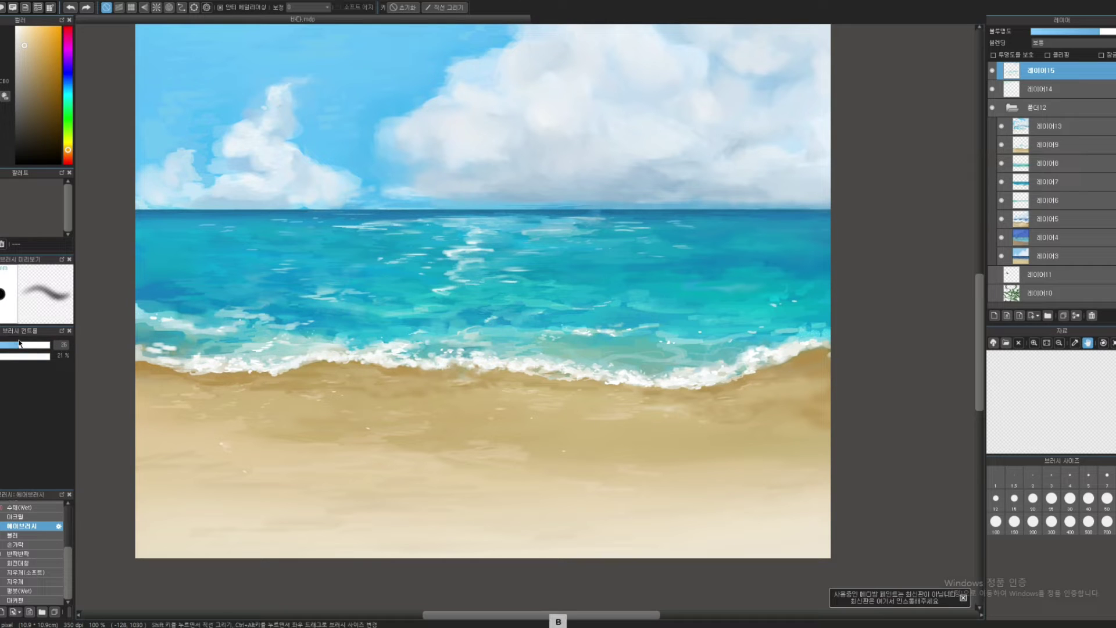
drag(230, 473, 474, 526)
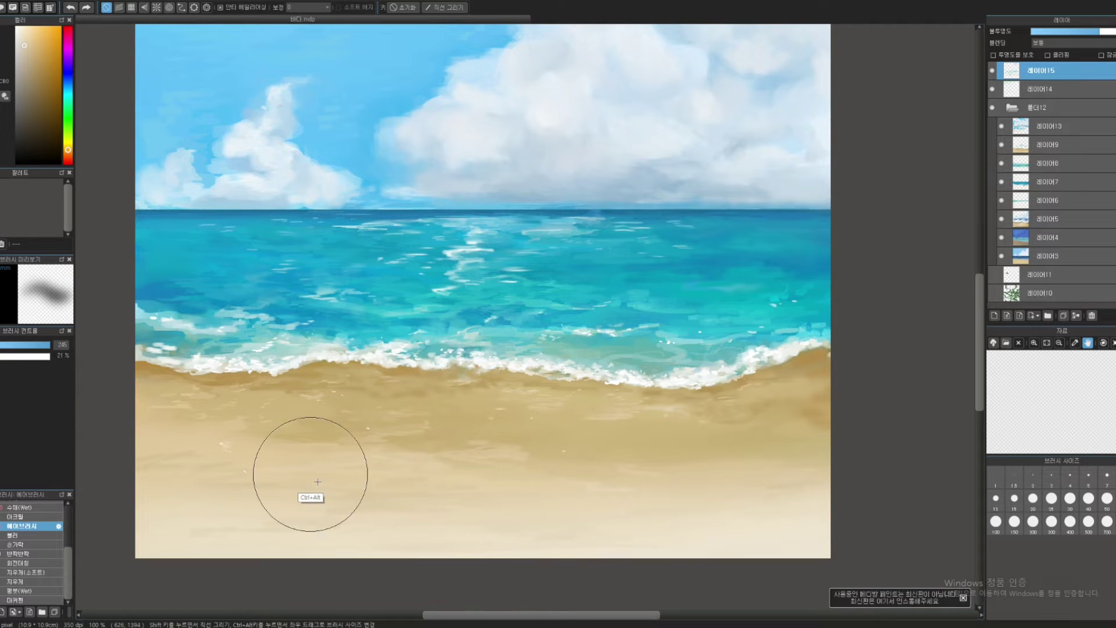
drag(314, 478, 483, 501)
drag(406, 500, 430, 501)
mouse_move(174, 499)
mouse_down()
mouse_move(660, 487)
mouse_move(788, 494)
mouse_up()
alt+click(777, 429)
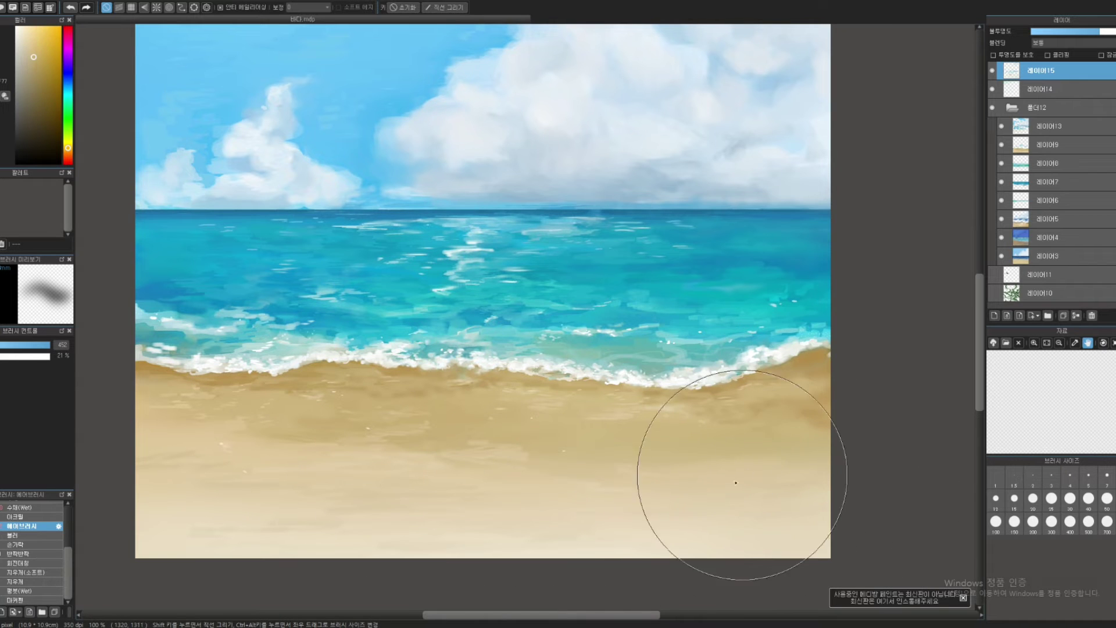
drag(661, 501, 792, 551)
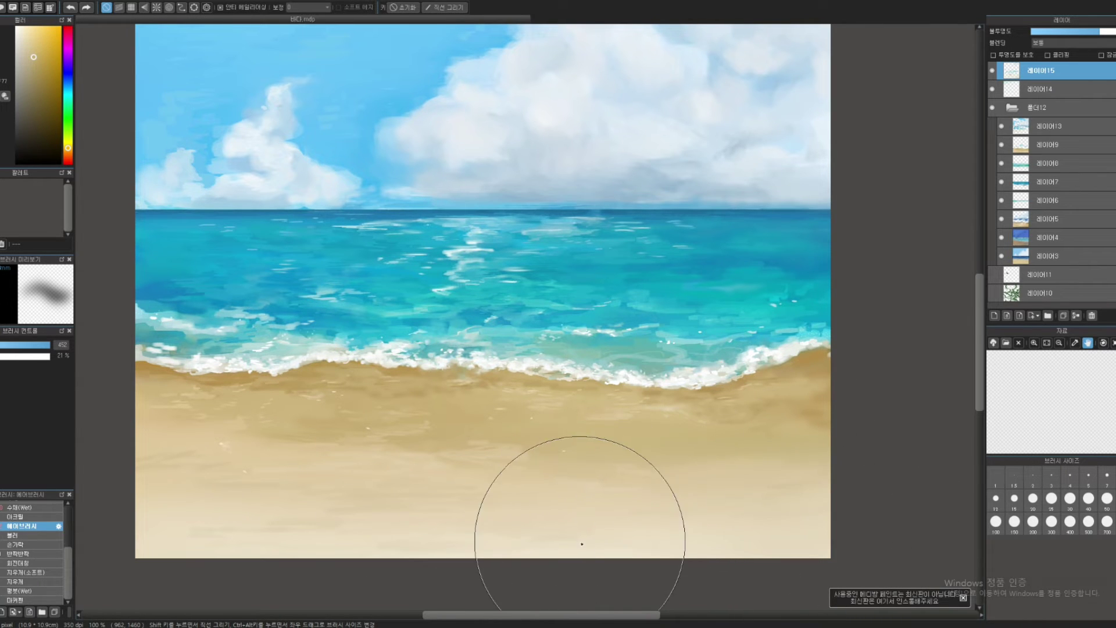
drag(811, 343, 793, 279)
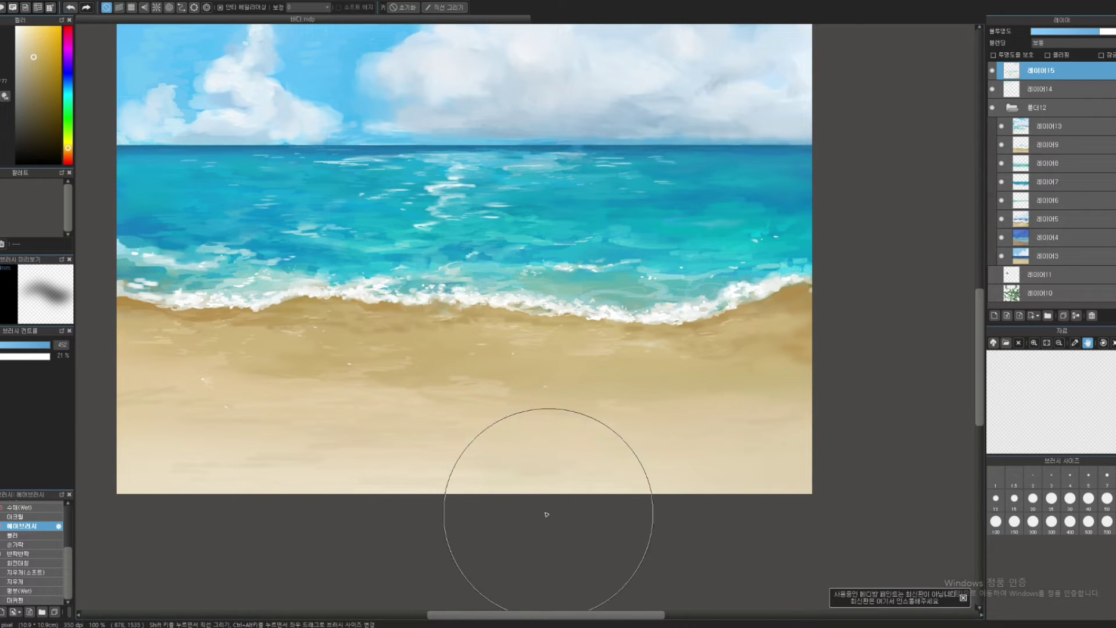
drag(490, 430, 523, 479)
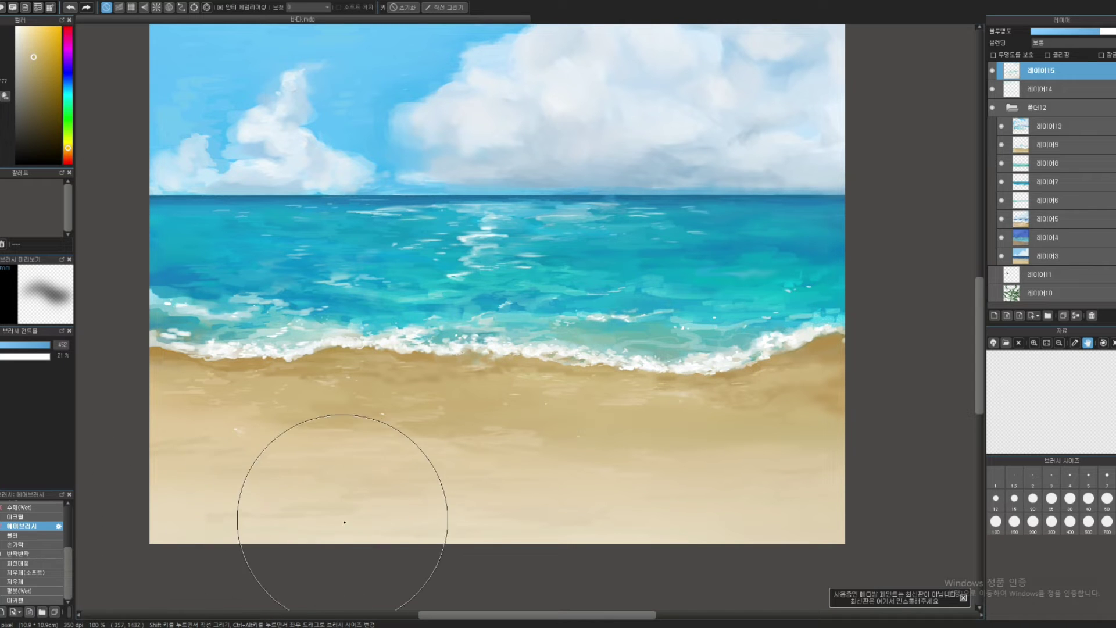
- Shade the wet sand below the left part of the foam with sampled brown, progressively reducing the airbrush size
mouse_move(508, 377)
mouse_down()
mouse_move(512, 438)
mouse_move(510, 396)
mouse_move(505, 407)
mouse_move(450, 407)
mouse_up()
drag(526, 401, 426, 416)
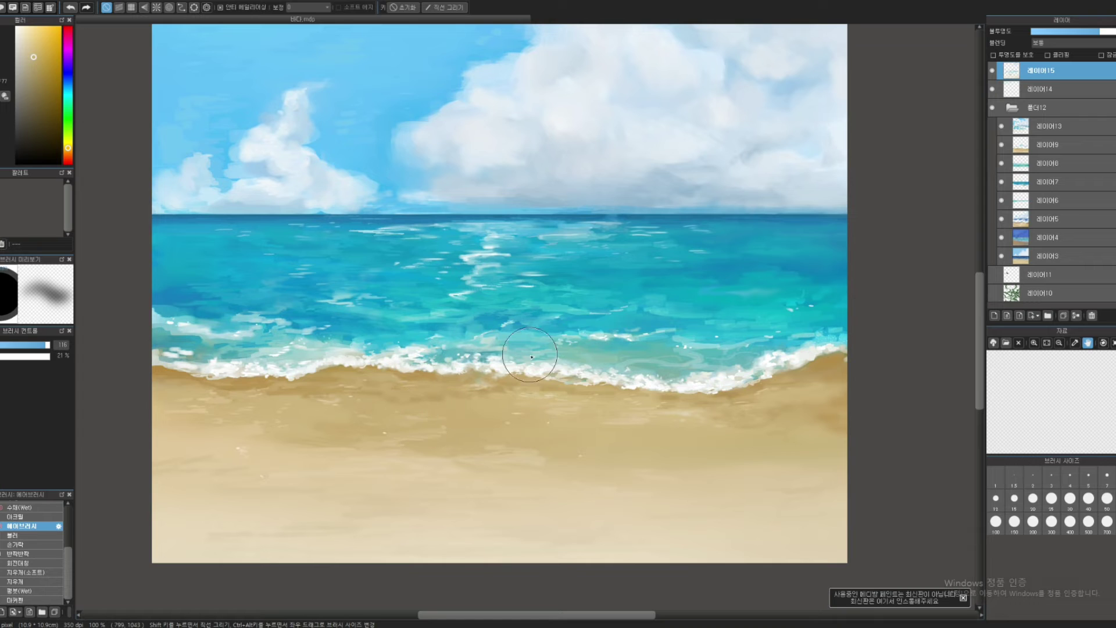
drag(530, 358, 504, 374)
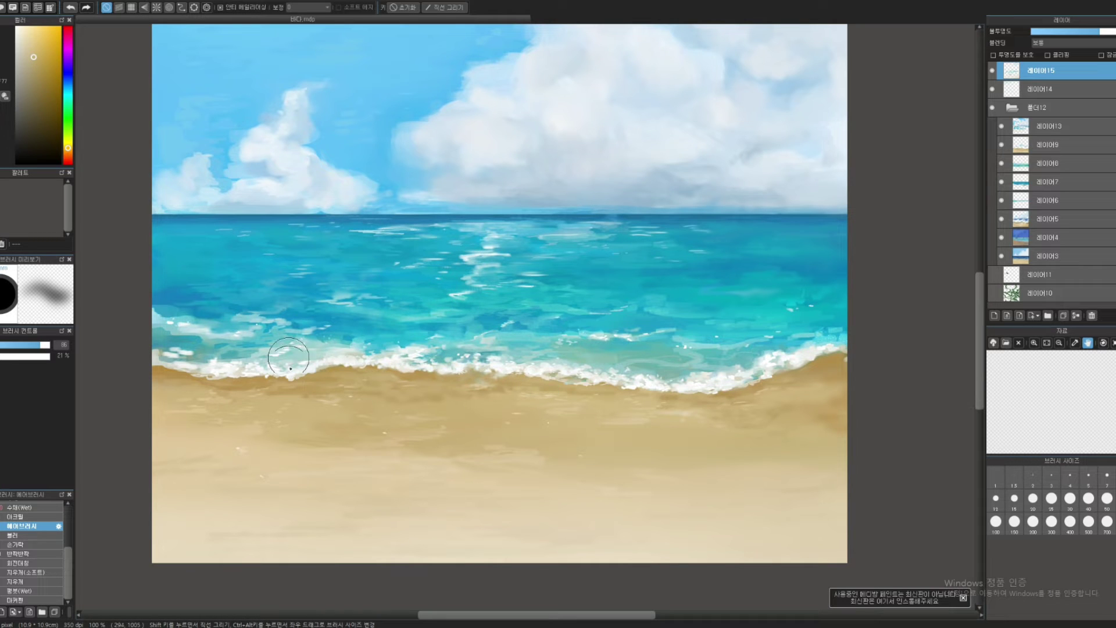
alt+click(256, 403)
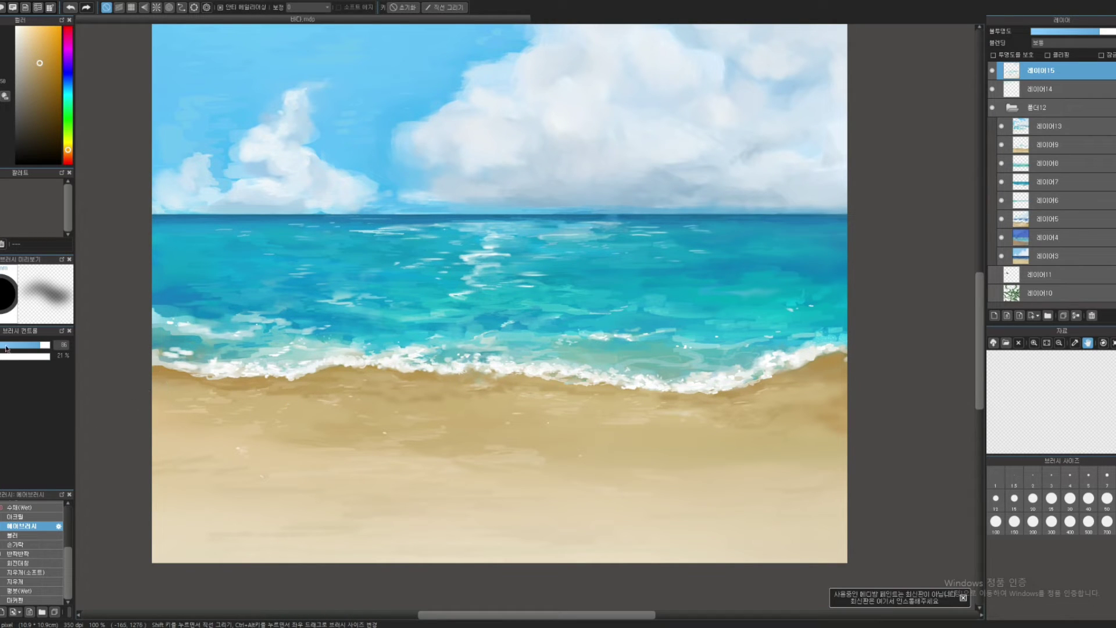
drag(287, 409, 244, 399)
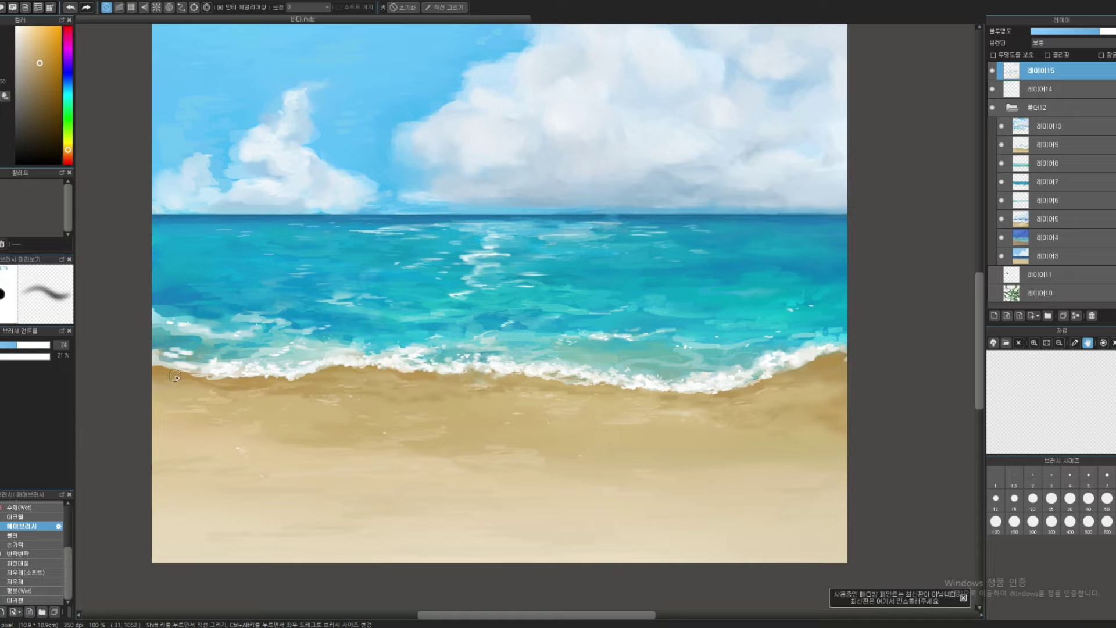
drag(176, 387, 173, 391)
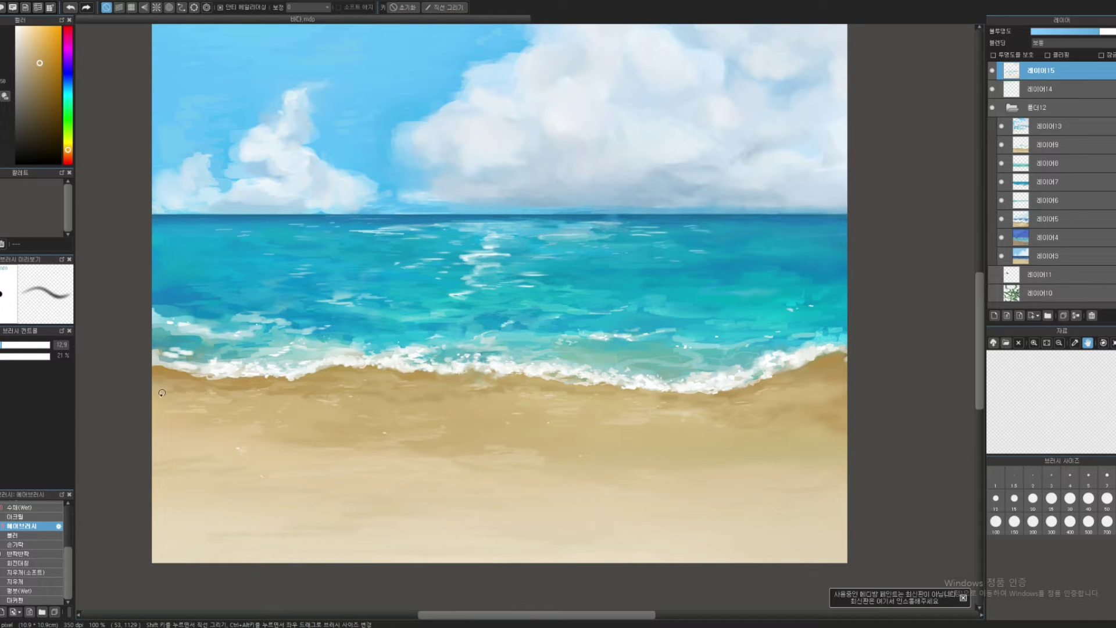
drag(193, 403, 198, 405)
drag(279, 423, 204, 402)
- Blend the wet sand into the dry sand near the painting's left edge with sampled light and mid sand tones
alt+click(213, 405)
alt+click(233, 412)
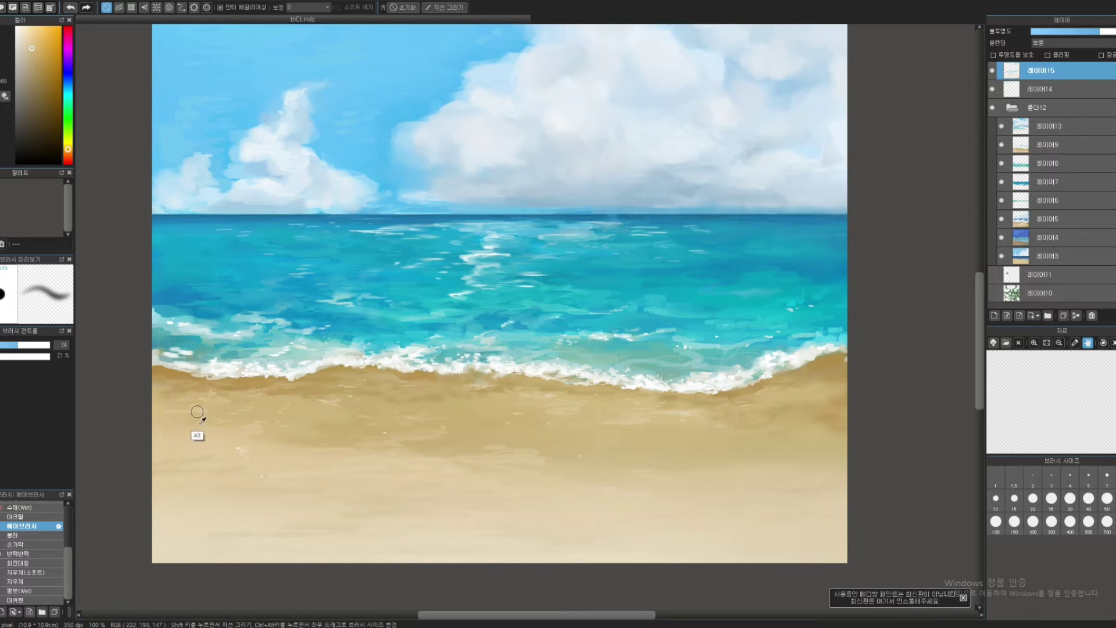
alt+click(200, 420)
alt+click(207, 410)
alt+click(256, 443)
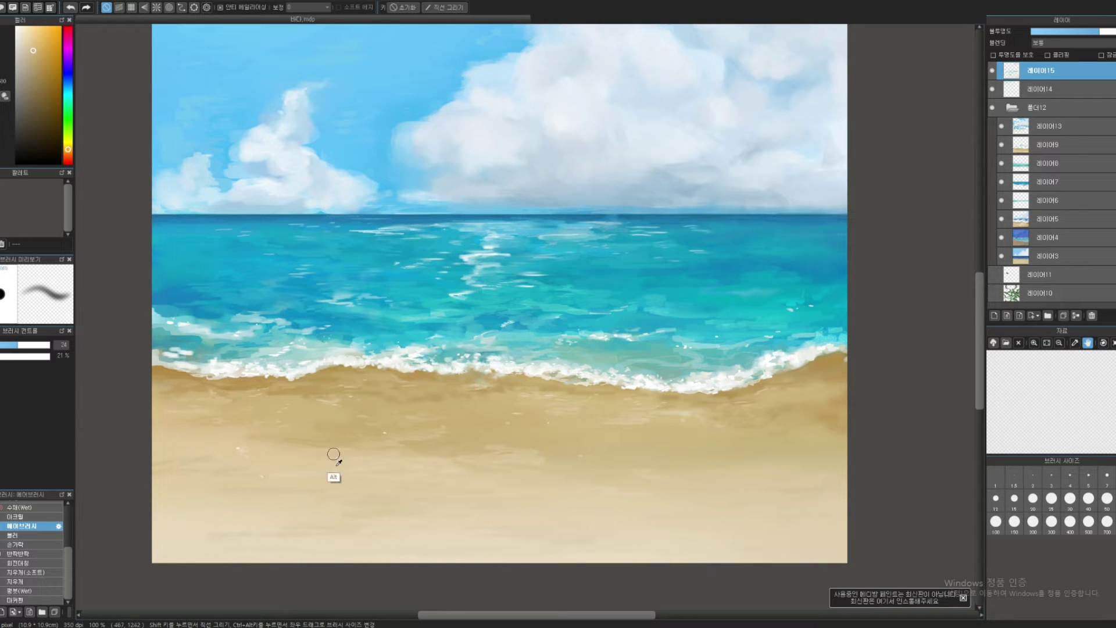
- Smooth the wet sand left of centre with sampled browns and light sand tones, slightly enlarging the airbrush
alt+click(303, 393)
alt+click(303, 393)
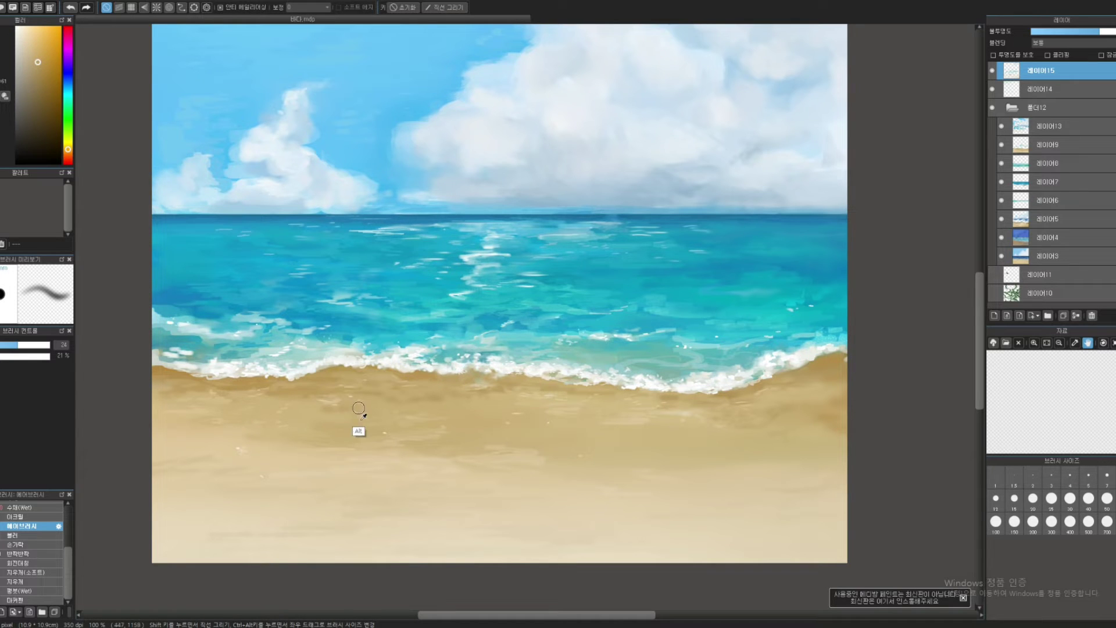
alt+click(360, 426)
drag(326, 420, 343, 416)
alt+click(292, 419)
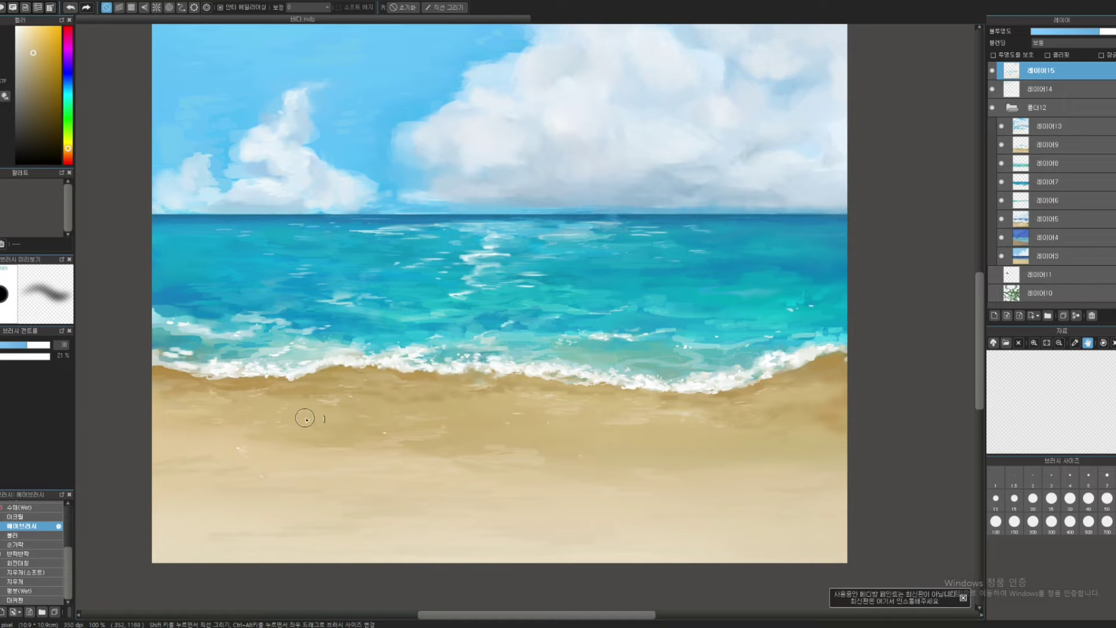
alt+click(442, 433)
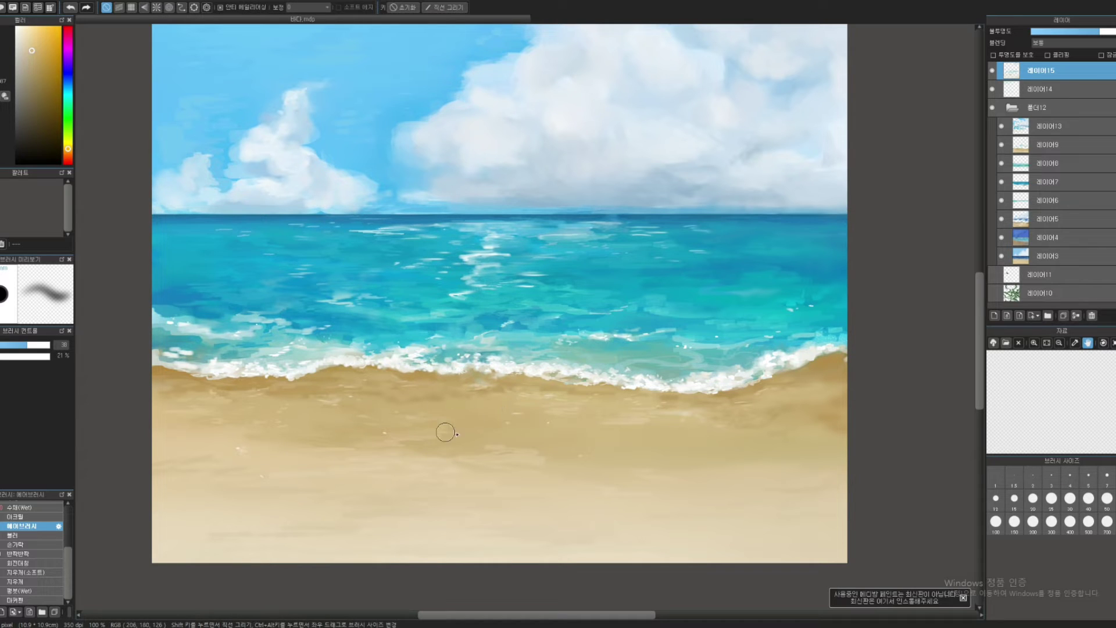
- Retouch the central wet sand and the foam edge above it with sampled sand and off-white tones, reducing the airbrush size
alt+click(508, 402)
alt+click(544, 407)
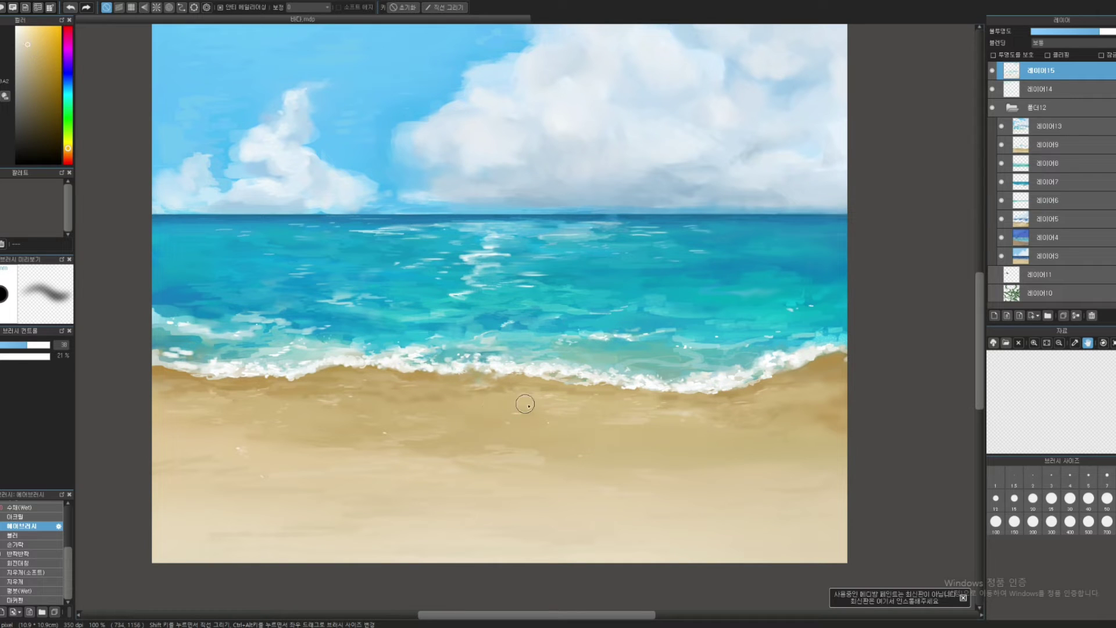
alt+click(552, 436)
alt+click(596, 386)
mouse_move(602, 399)
mouse_down()
mouse_move(566, 399)
mouse_move(574, 383)
mouse_up()
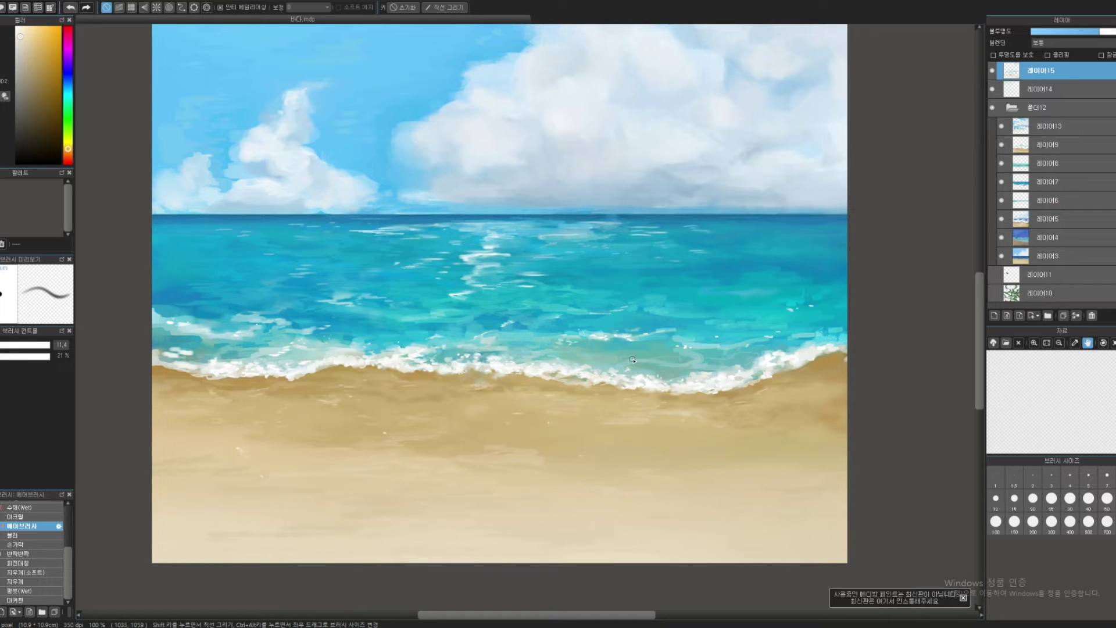
key(alt+z)
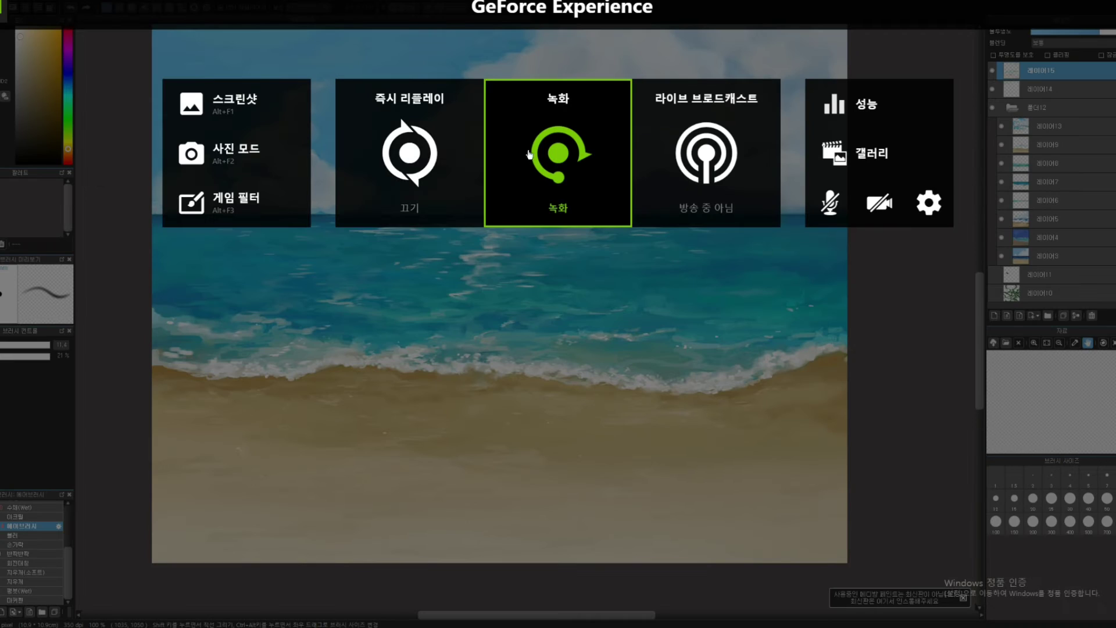
click(563, 168)
click(521, 239)
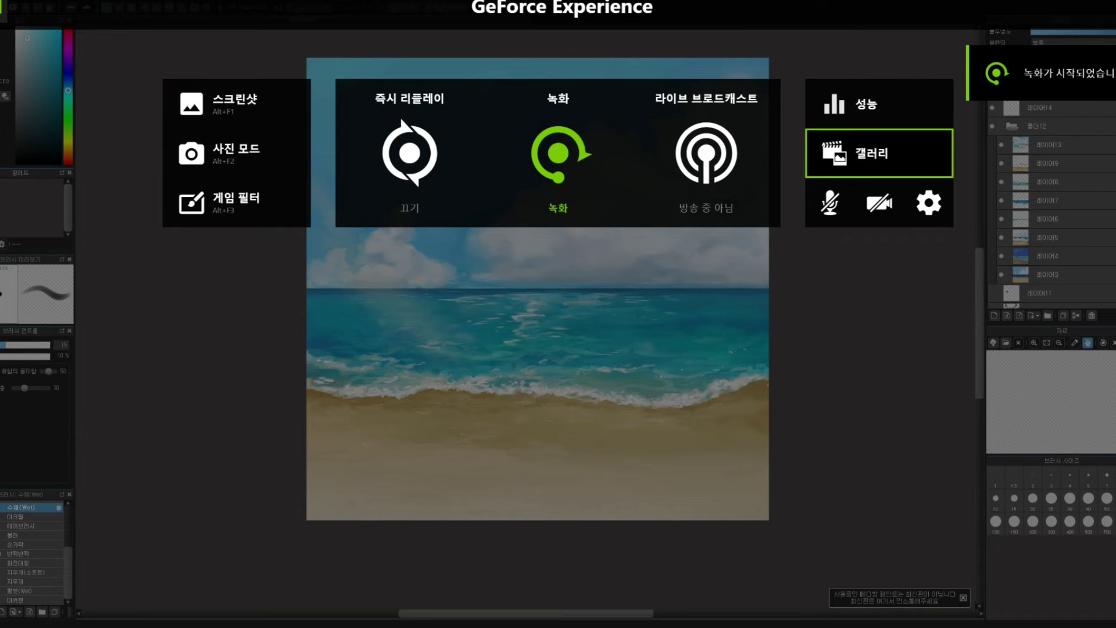
key(alt+z)
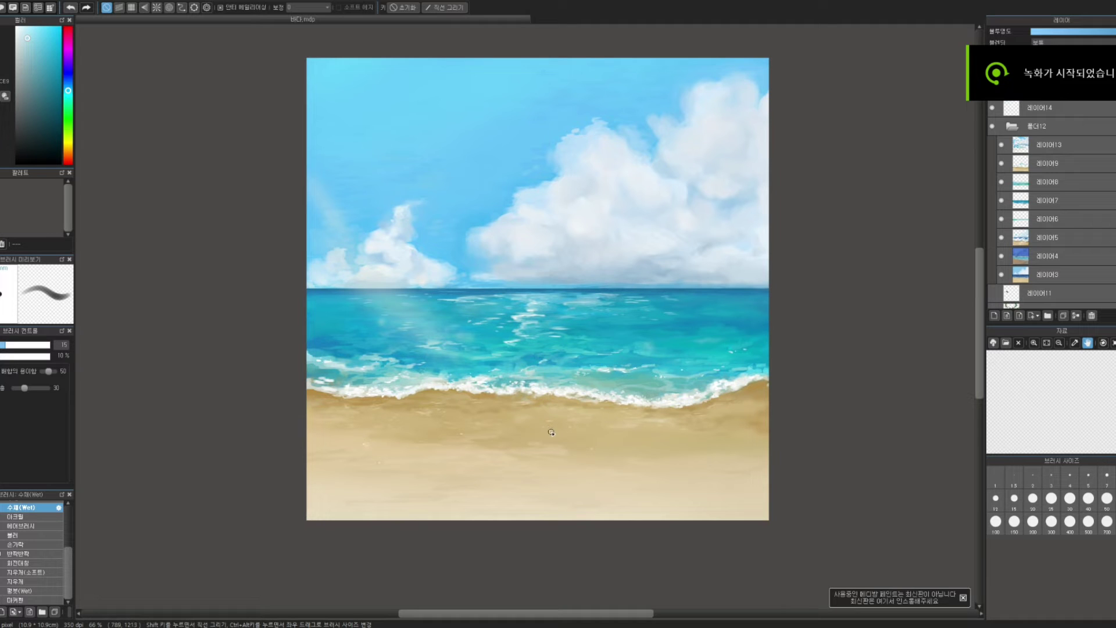
alt+click(531, 417)
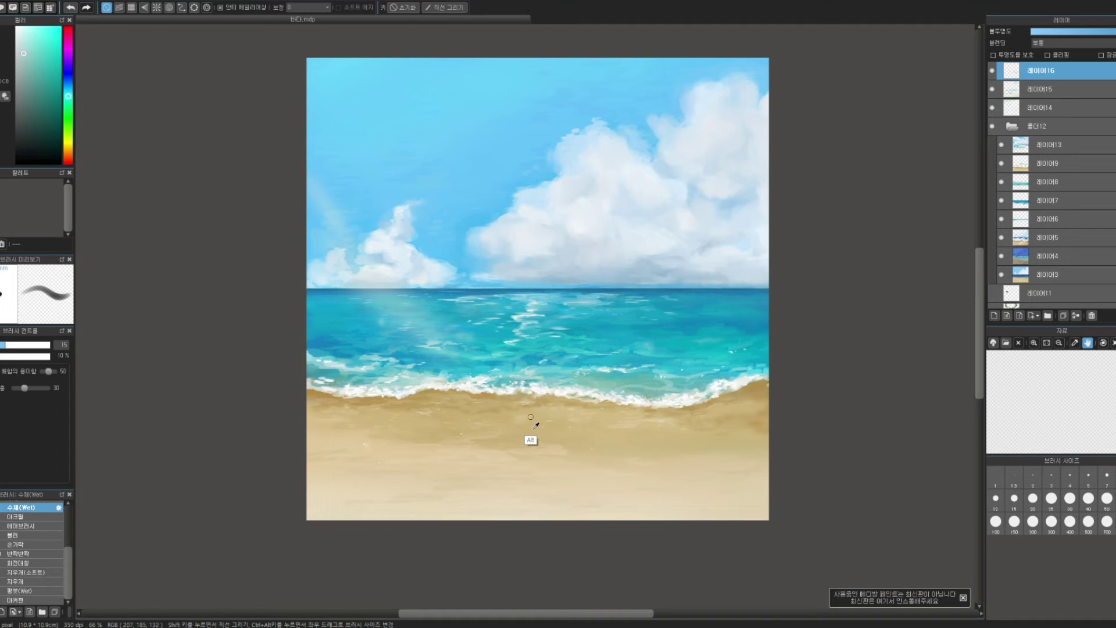
drag(545, 411, 533, 444)
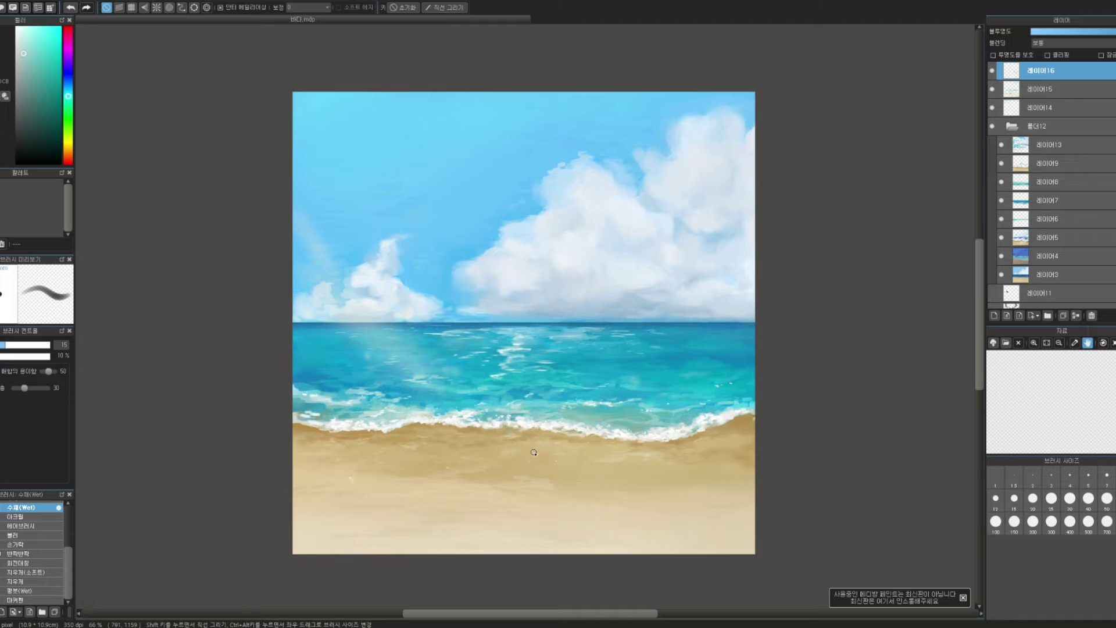
key(ctrl+minus)
key(ctrl+plus)
key(ctrl+plus)
key(ctrl+plus)
drag(555, 385, 556, 192)
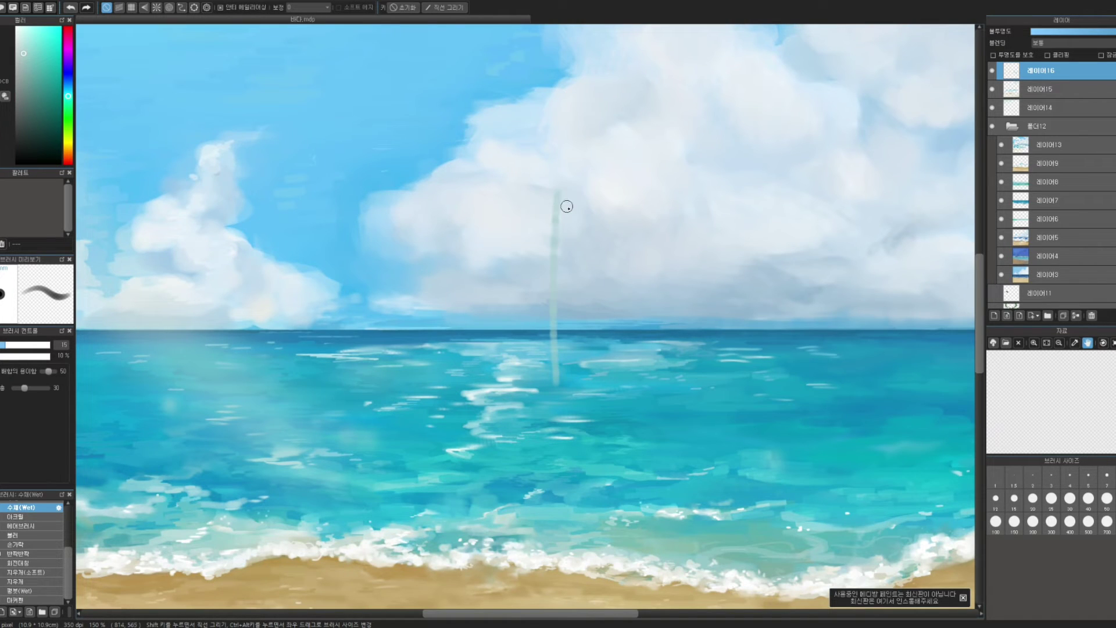
key(ctrl+z)
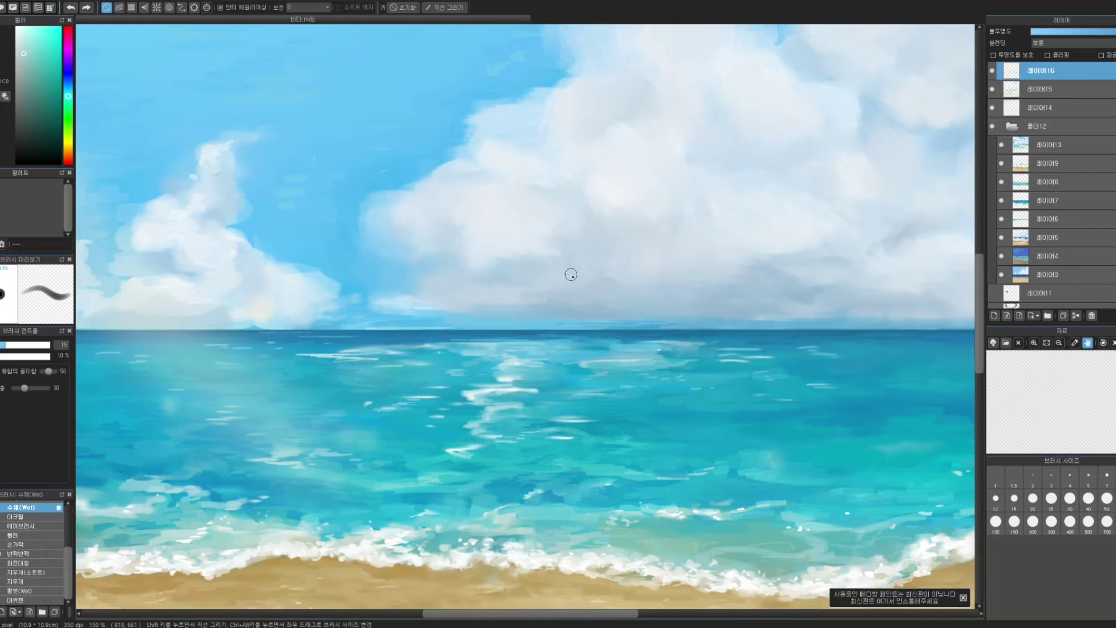
- Retouch the sand along the central foam edge with sampled sand and brown tones, reducing the watercolour brush size
scroll(570, 372, down, 5)
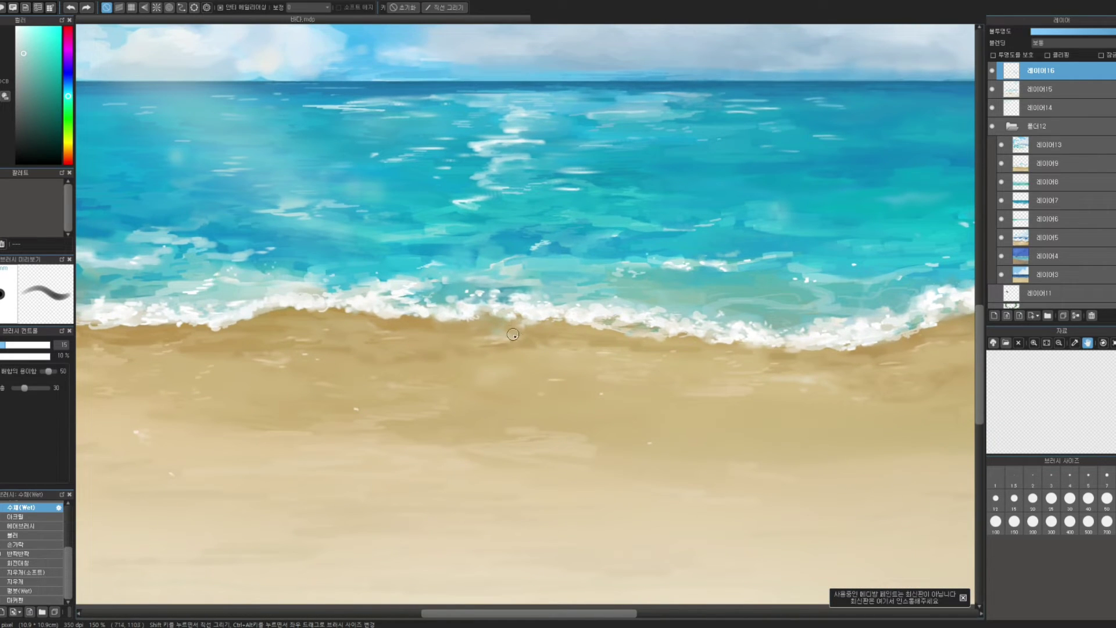
alt+click(483, 330)
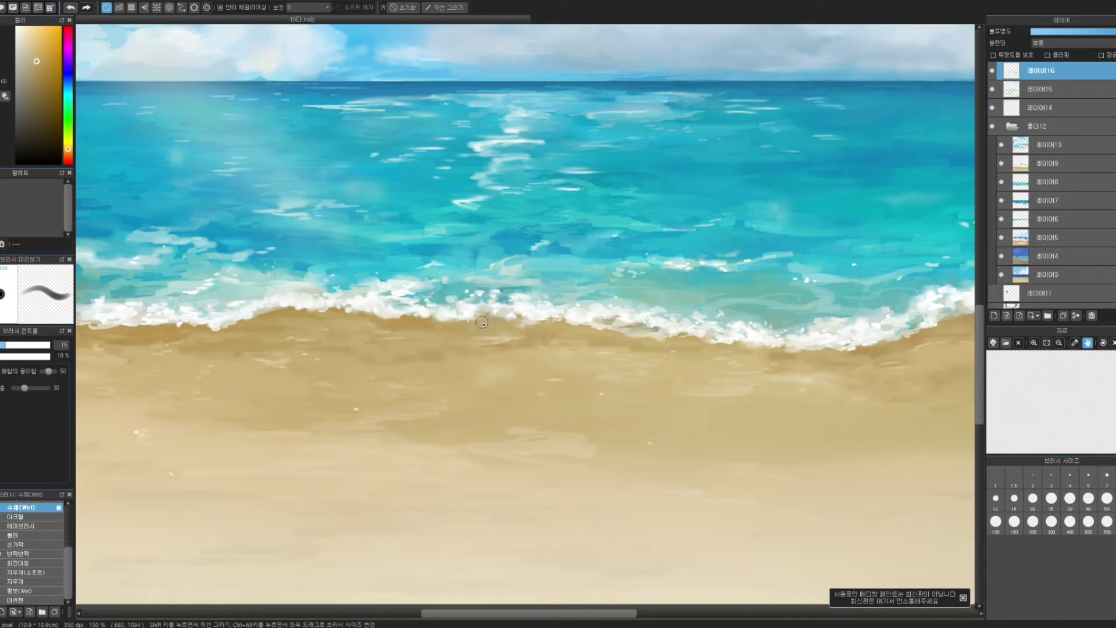
alt+click(521, 352)
alt+click(505, 342)
alt+click(401, 333)
mouse_move(482, 328)
mouse_down()
mouse_move(512, 332)
mouse_move(472, 338)
mouse_up()
key(ctrl+z)
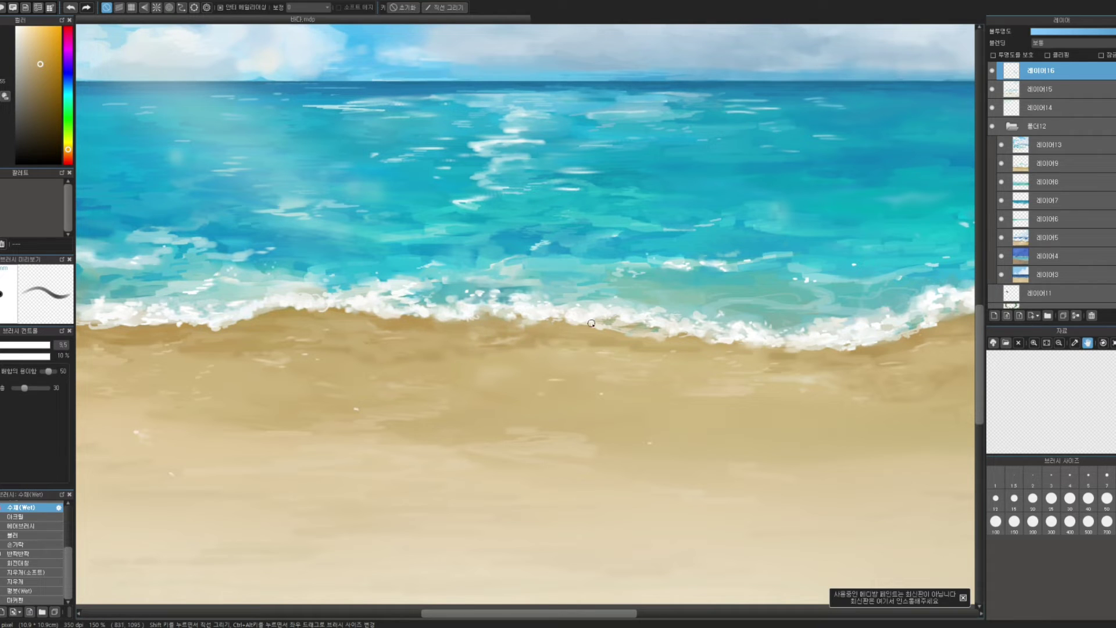
- Refine the lower foam edge and the wet sand right of centre with sampled sand and brown tones
drag(607, 335, 485, 349)
drag(605, 357, 575, 347)
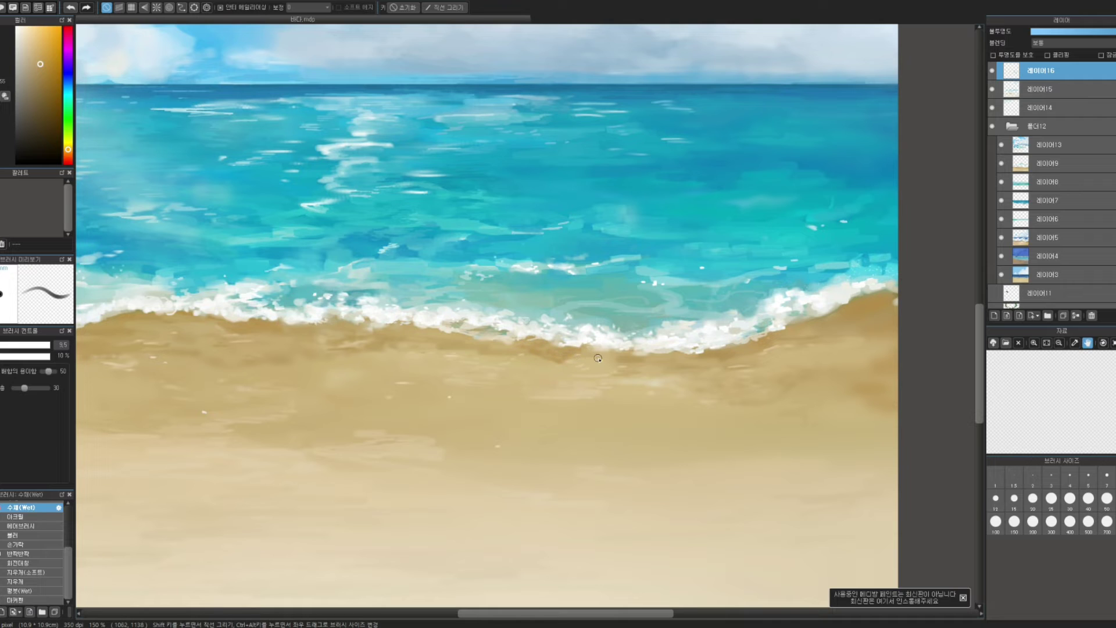
alt+click(586, 382)
key(ctrl+z)
mouse_move(592, 362)
mouse_down()
mouse_move(603, 359)
mouse_move(566, 362)
mouse_up()
alt+click(564, 350)
alt+click(605, 361)
mouse_move(625, 321)
mouse_down()
mouse_move(630, 357)
mouse_move(586, 331)
mouse_move(668, 331)
mouse_move(637, 314)
mouse_up()
drag(590, 396, 608, 396)
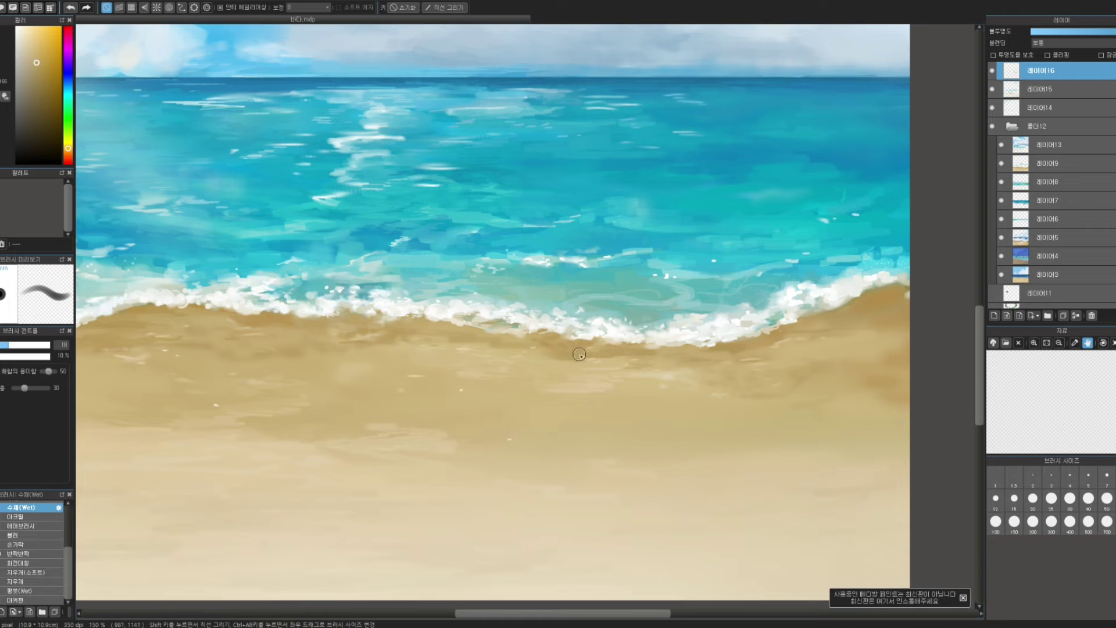
alt+click(540, 367)
drag(608, 357, 596, 356)
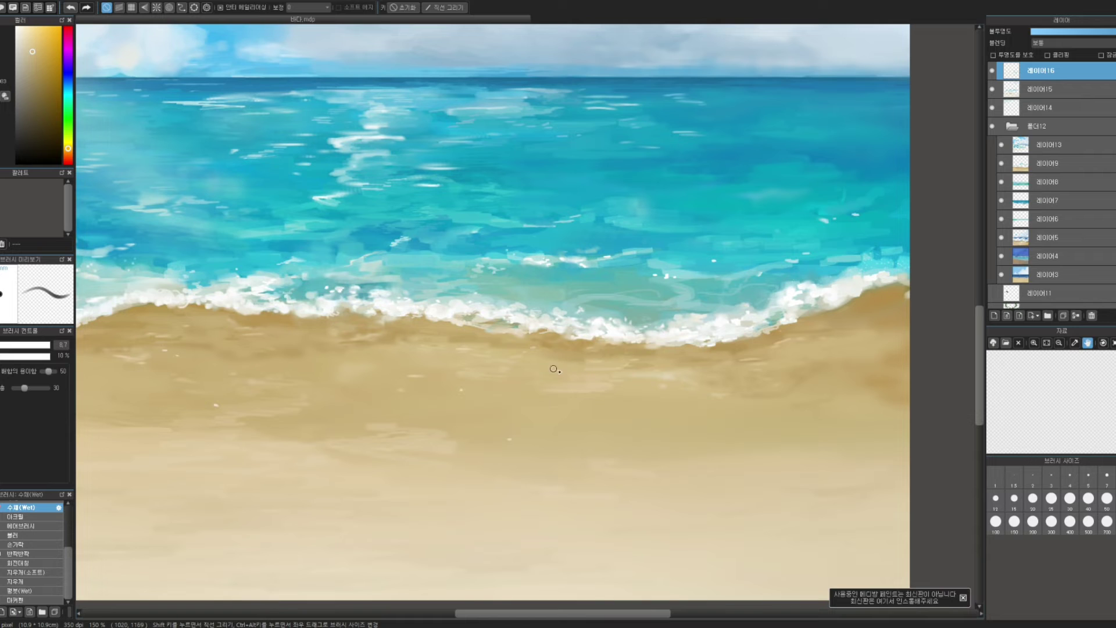
- Soften the wet sand below the right part of the foam with sampled light sand tones, enlarging the watercolour brush to 15
right_click(603, 376)
key(])
key(])
key(])
key(])
key(])
alt+click(625, 403)
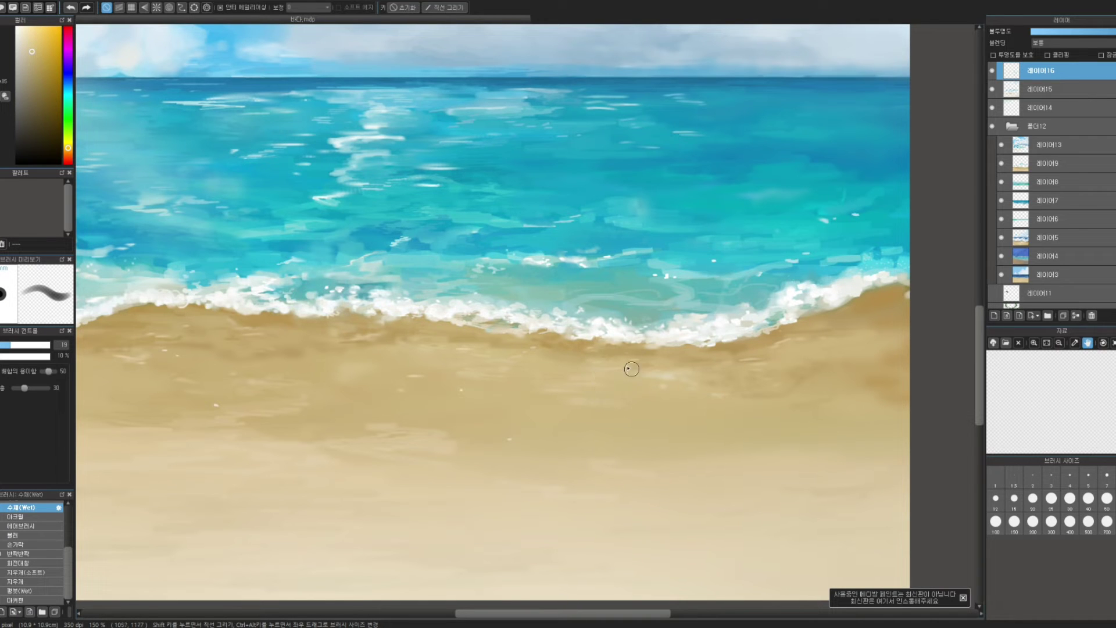
drag(573, 339, 631, 348)
mouse_move(541, 375)
mouse_down()
mouse_move(615, 377)
mouse_move(539, 369)
mouse_up()
drag(644, 375, 633, 379)
alt+click(676, 386)
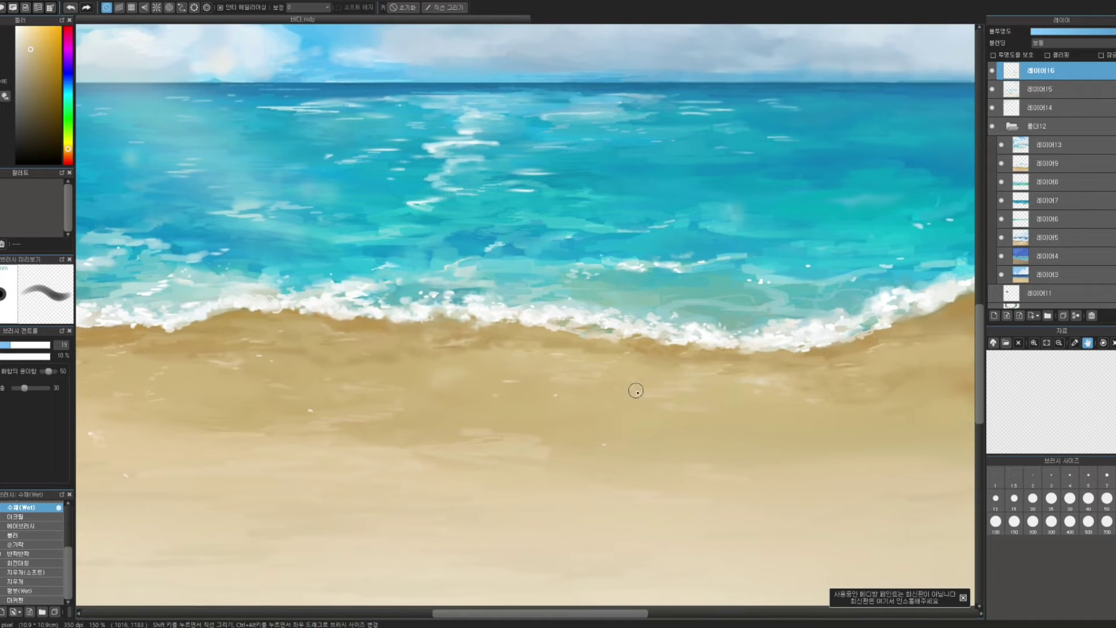
- Add a fine darker streak to the central wet sand with sampled browns, reducing the watercolour brush size
mouse_move(523, 386)
mouse_down()
mouse_move(648, 395)
mouse_move(523, 380)
mouse_up()
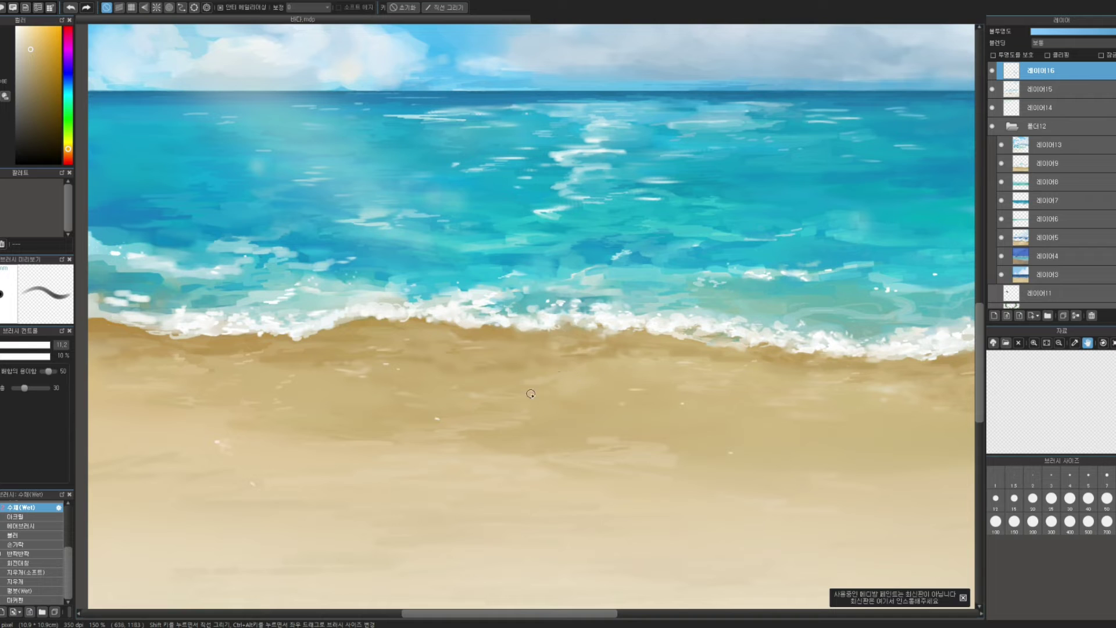
ctrl+alt+drag(592, 390, 547, 392)
alt+click(546, 392)
alt+click(559, 382)
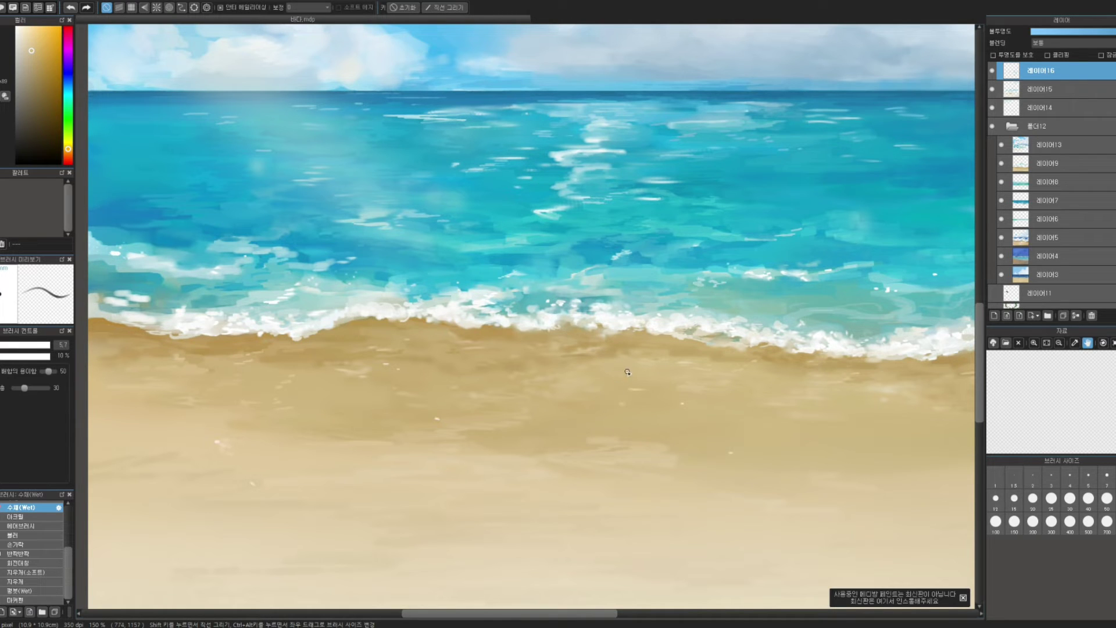
alt+click(616, 391)
alt+click(605, 368)
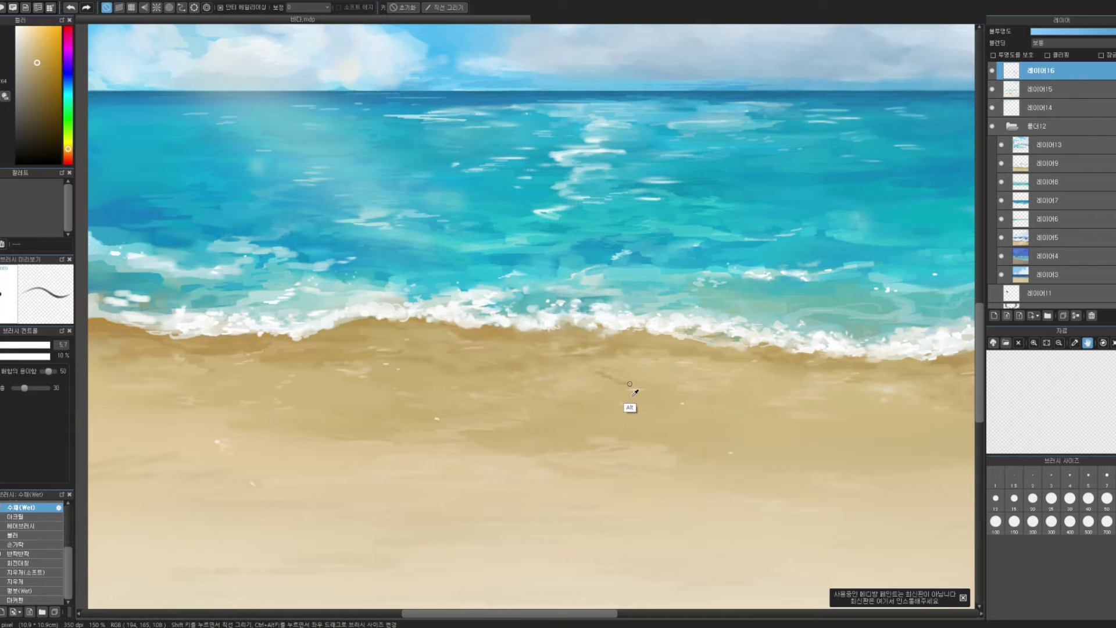
- Soften the dark streak in the central wet sand with sampled mid sand tones and a larger brush, undoing the last stroke
alt+click(628, 387)
drag(619, 381, 625, 382)
mouse_move(607, 380)
mouse_down()
mouse_move(631, 382)
mouse_move(612, 379)
mouse_up()
alt+click(619, 376)
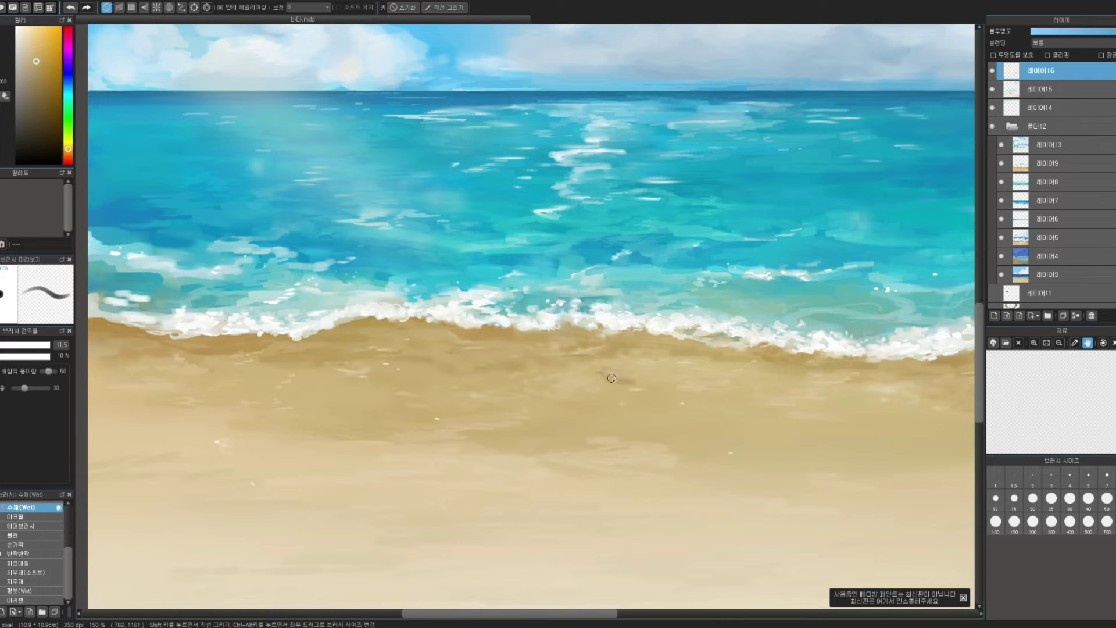
alt+click(625, 379)
alt+click(643, 376)
alt+click(630, 383)
key(ctrl+z)
- Blend the remaining streak into the surrounding wet sand with sampled lighter sand tones
alt+click(661, 381)
alt+click(620, 382)
alt+click(662, 378)
alt+click(655, 367)
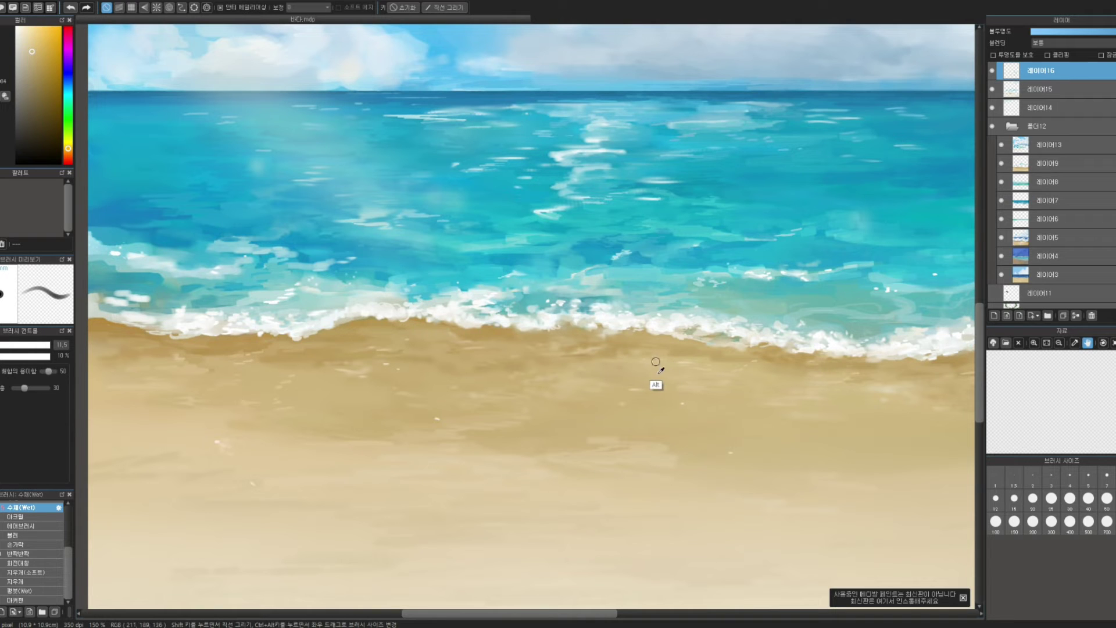
drag(634, 372, 615, 379)
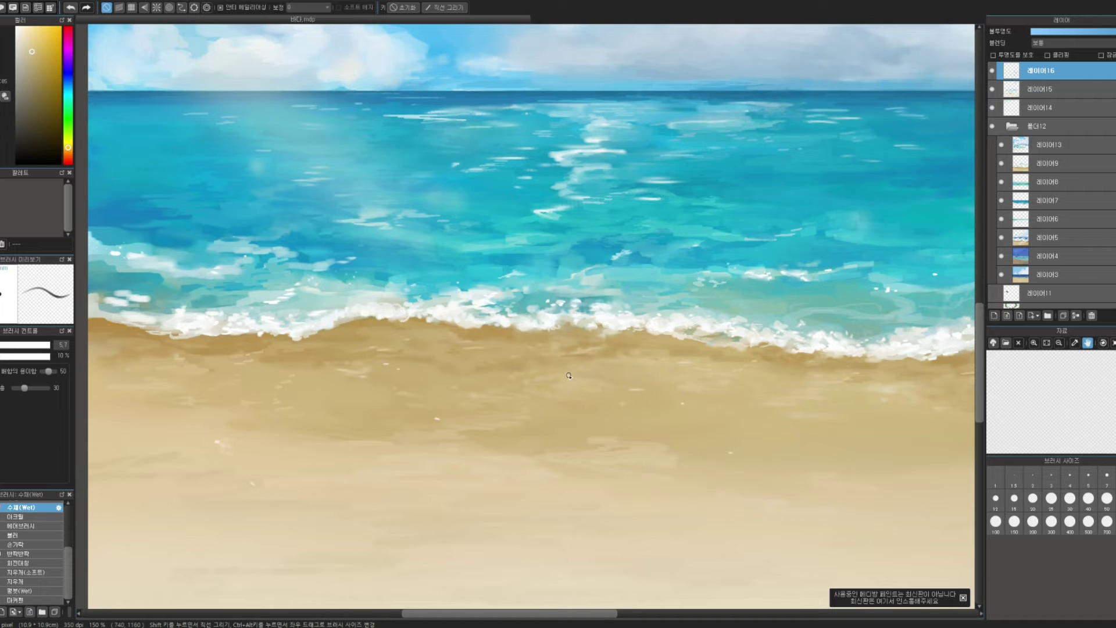
- Smooth the wet sand below the central foam with sampled sand tones and a larger watercolour brush
alt+click(574, 404)
mouse_move(550, 344)
mouse_down()
mouse_move(605, 347)
mouse_move(565, 343)
mouse_up()
drag(632, 395, 672, 386)
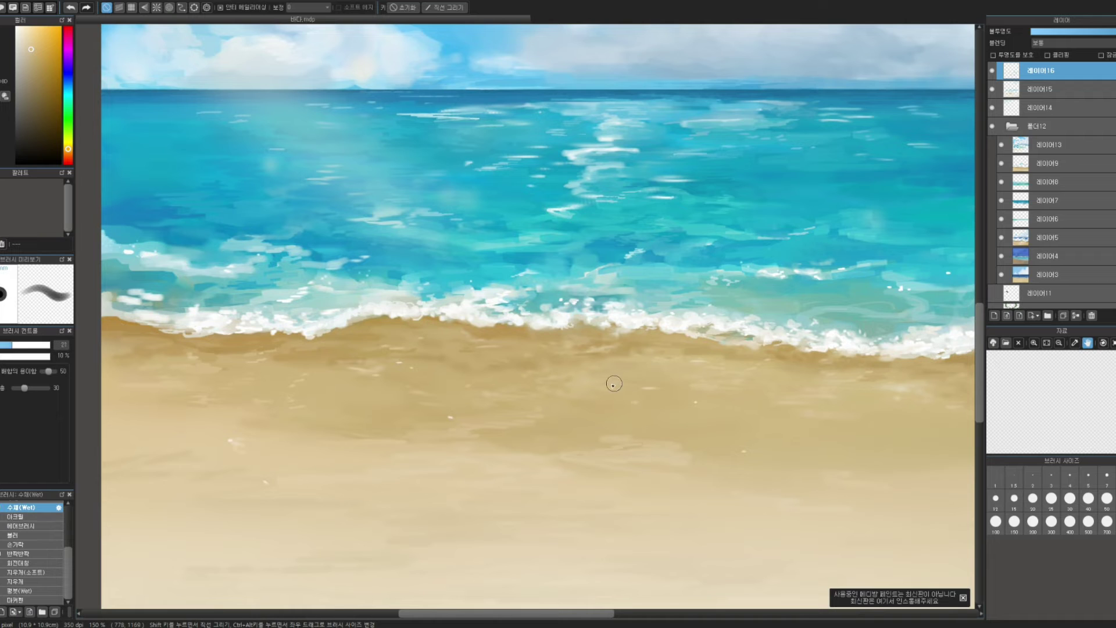
alt+click(616, 421)
mouse_move(718, 384)
mouse_down()
mouse_move(651, 333)
mouse_move(670, 369)
mouse_move(688, 368)
mouse_move(625, 362)
mouse_move(628, 449)
mouse_up()
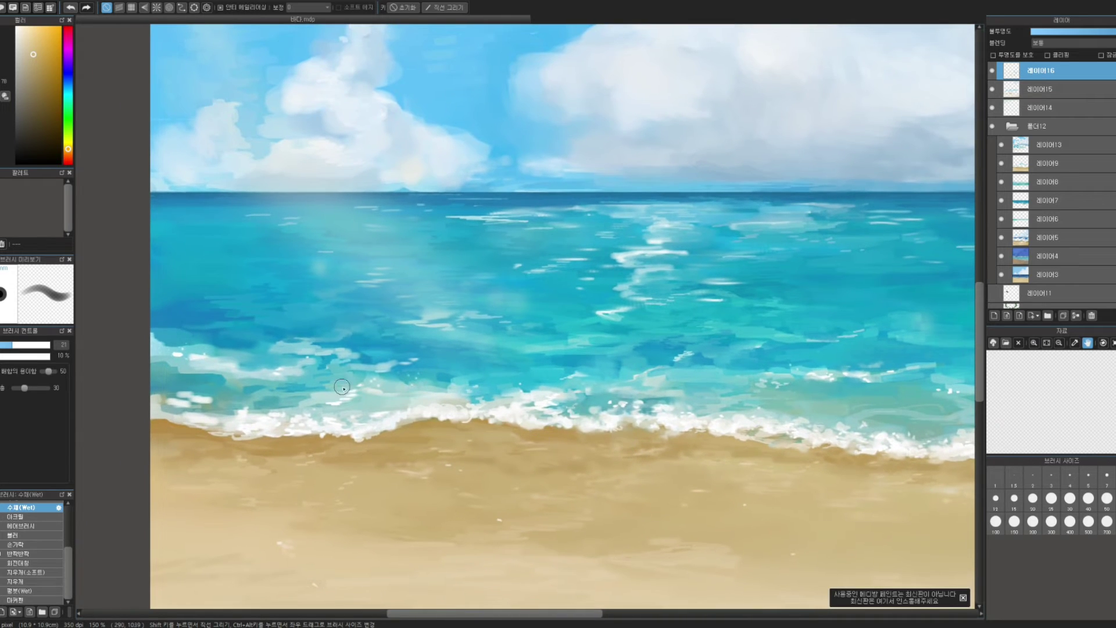
- Touch up the left part of the foam with sampled white and teal, using a smaller watercolour brush
drag(365, 391, 345, 401)
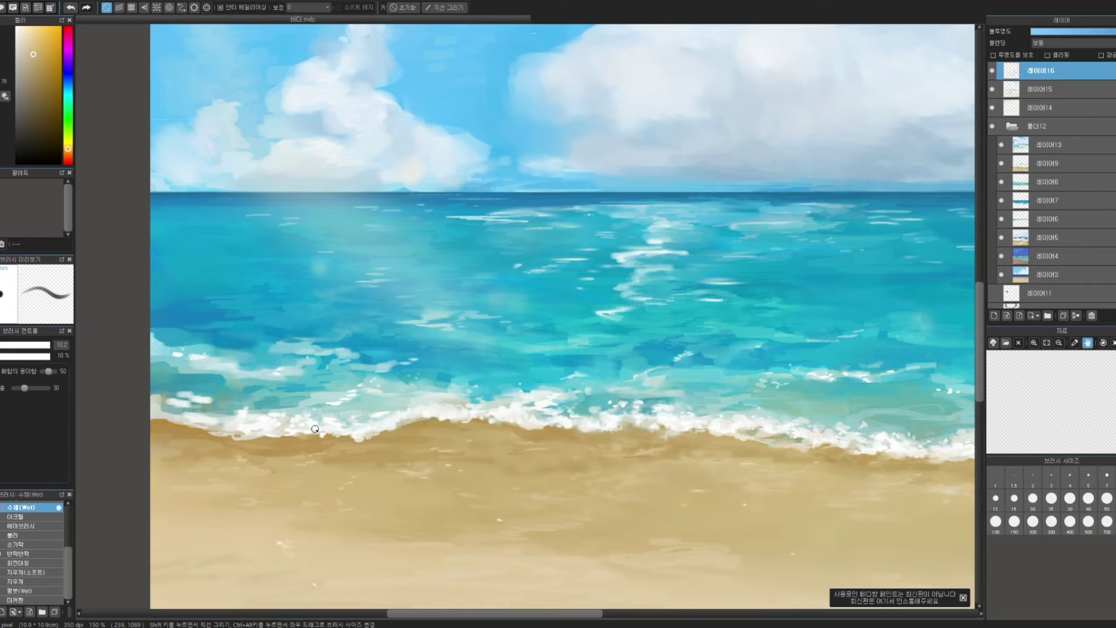
alt+click(303, 434)
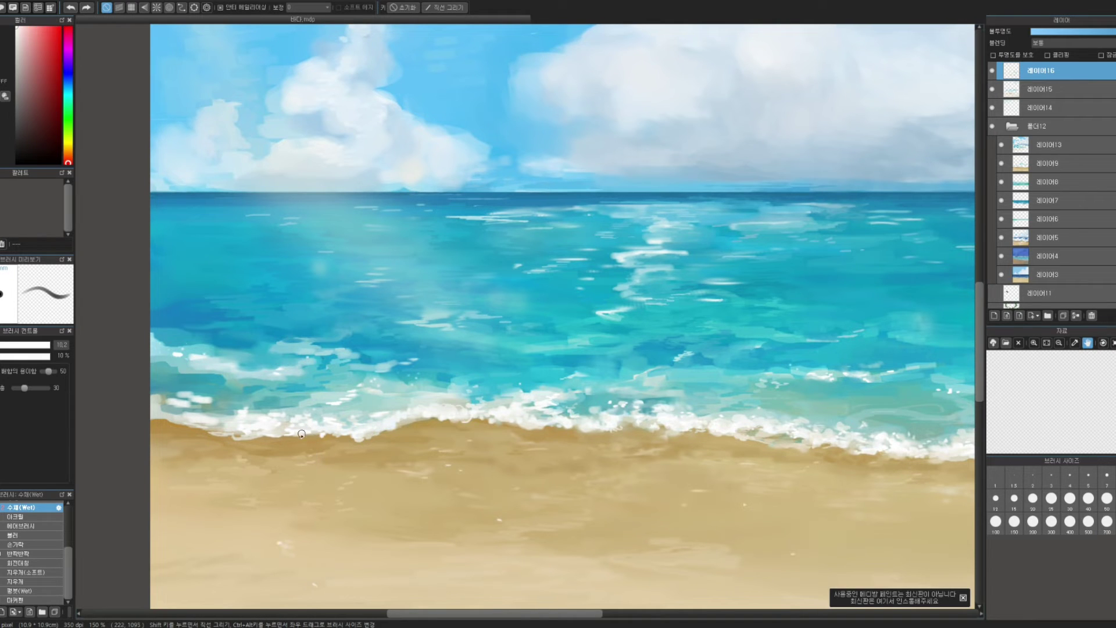
drag(302, 436, 306, 436)
alt+click(273, 409)
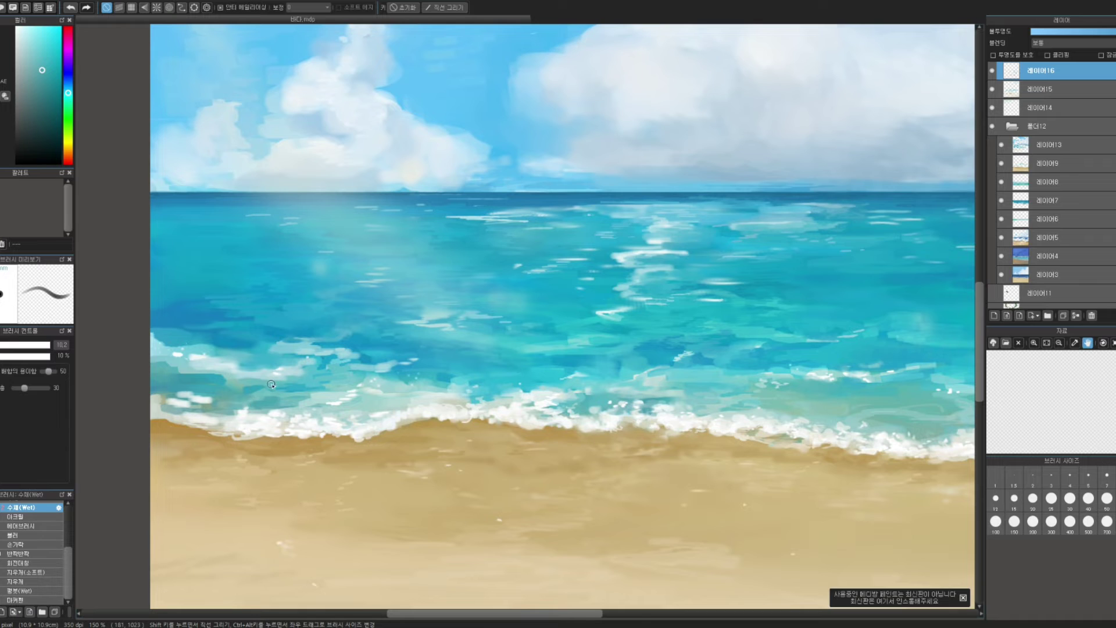
alt+click(262, 413)
- Blend the sea above the left foam with sampled light cyan and deeper blue, enlarging the brush
alt+click(371, 375)
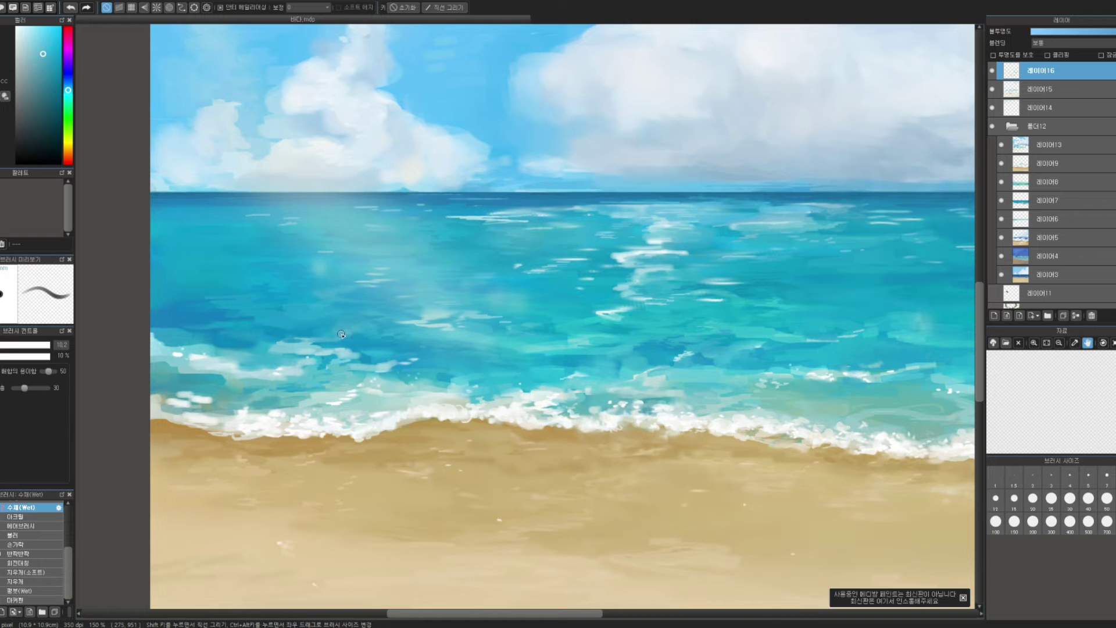
ctrl+alt+drag(234, 308, 259, 324)
alt+click(195, 303)
- Blend the central water between the sun glints and the foam with sampled blue and turquoise tones, adjusting the brush size
scroll(444, 289, up, 3)
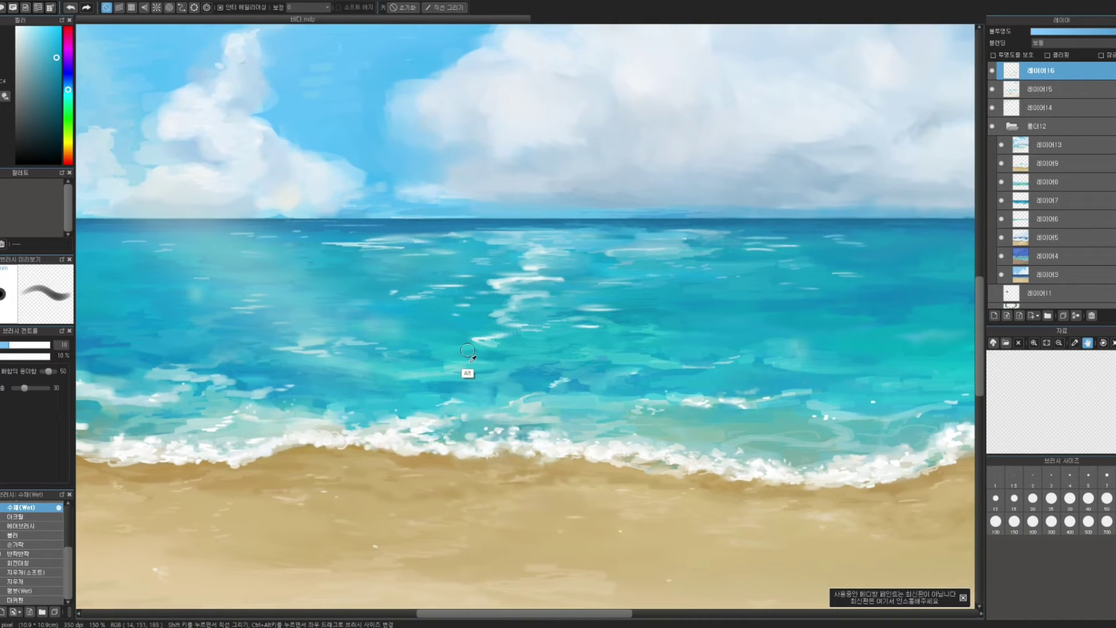
alt+click(469, 350)
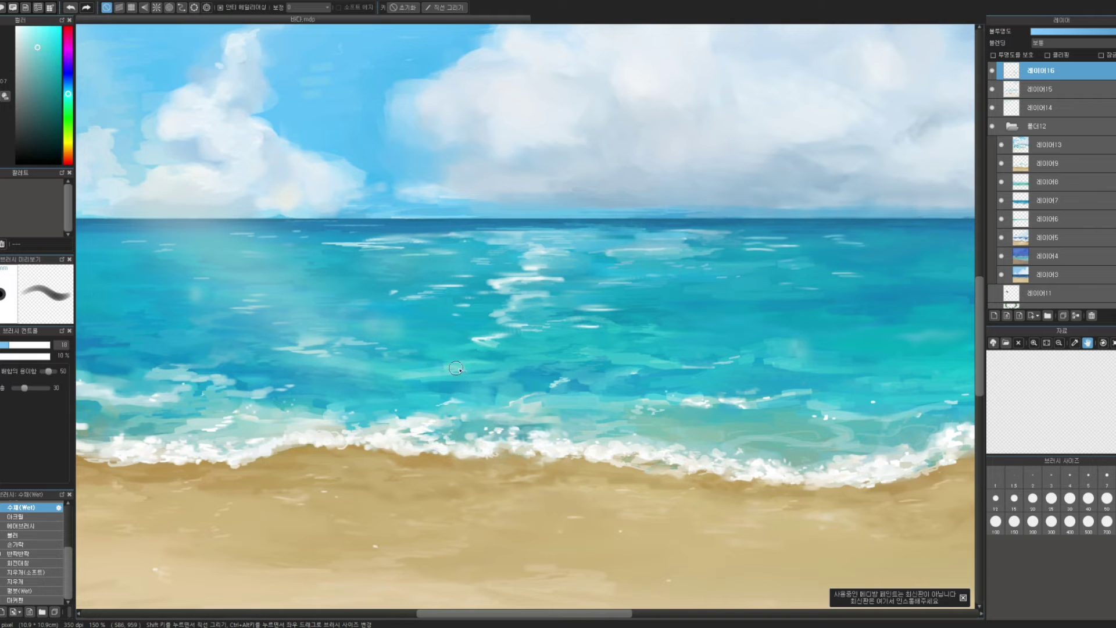
ctrl+alt+drag(456, 368, 464, 368)
alt+click(494, 393)
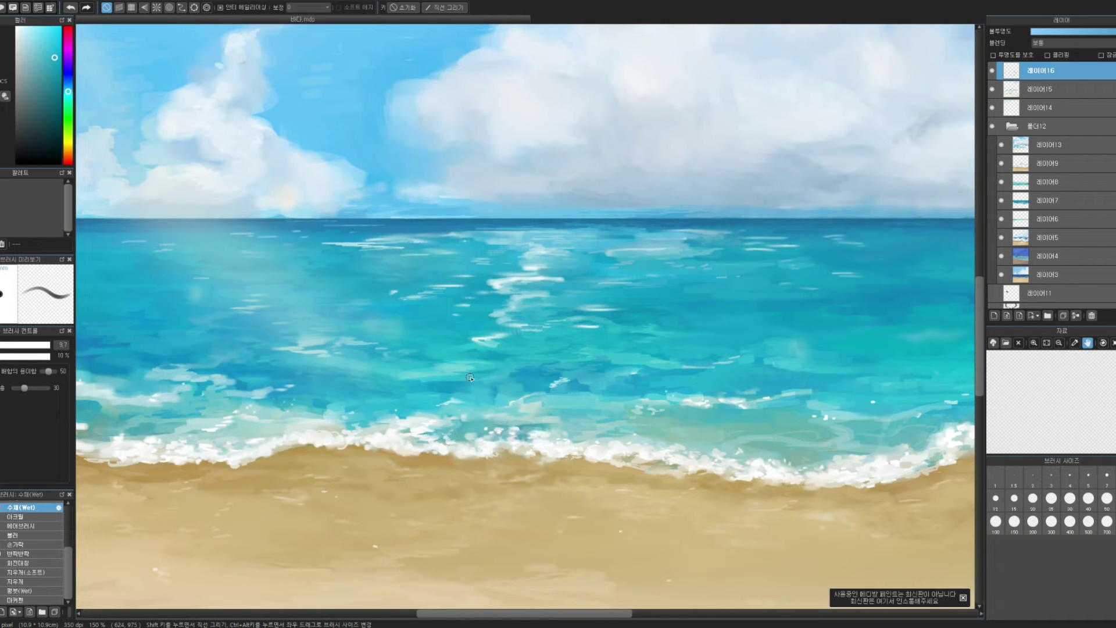
alt+click(449, 401)
alt+click(512, 372)
alt+click(616, 380)
alt+click(676, 401)
key(])
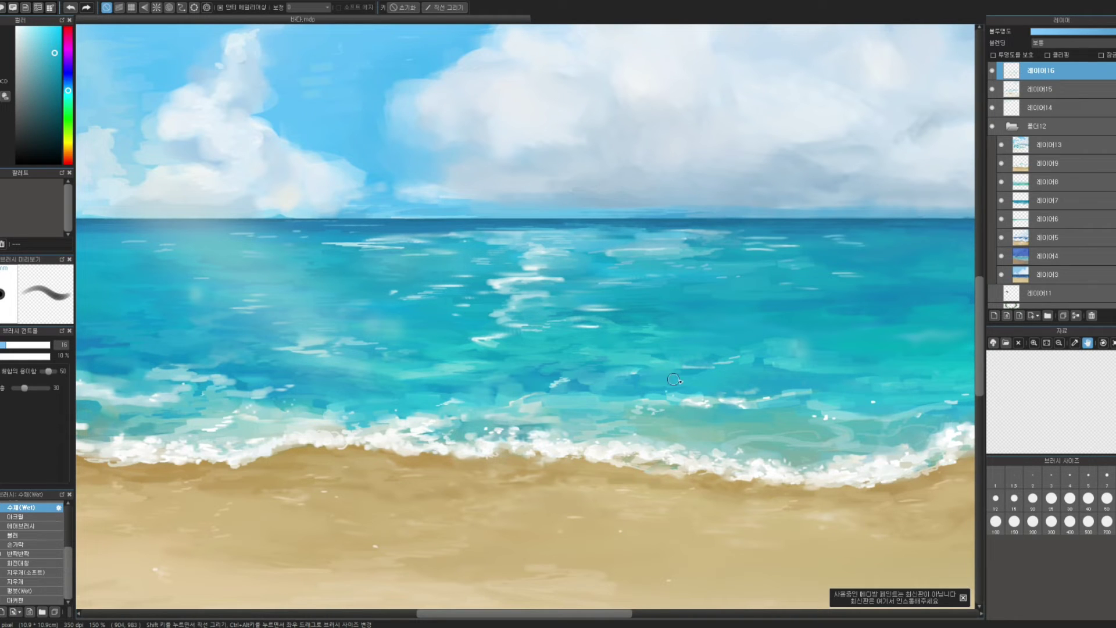
- Paint small wave strokes in the water right of centre with sampled turquoise and pale teal, adjusting the brush size
alt+click(699, 357)
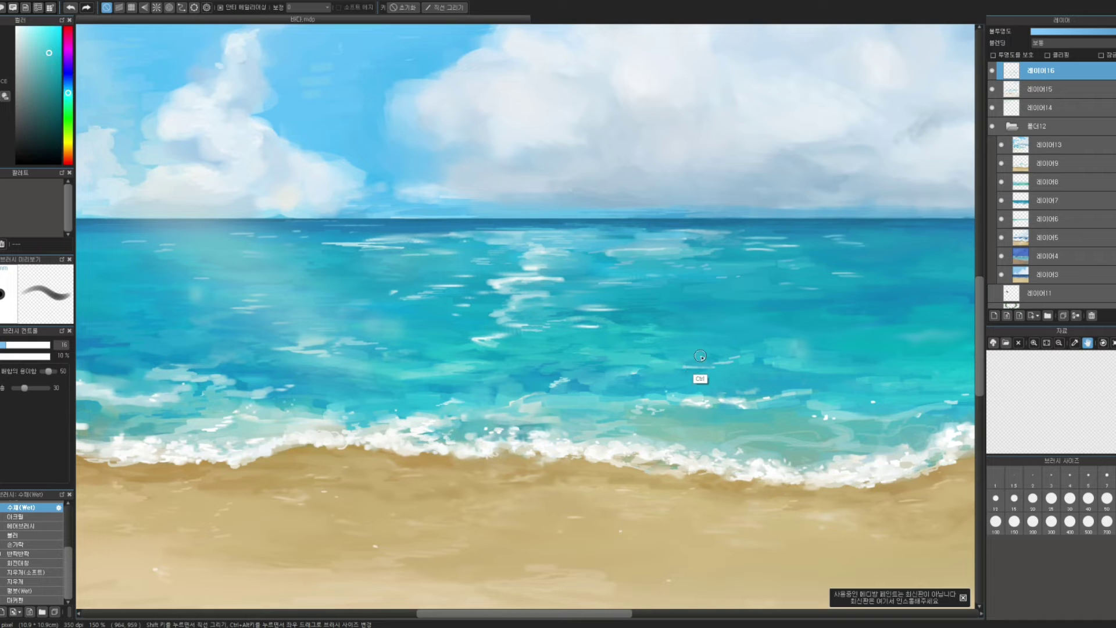
drag(695, 363, 686, 365)
alt+click(688, 381)
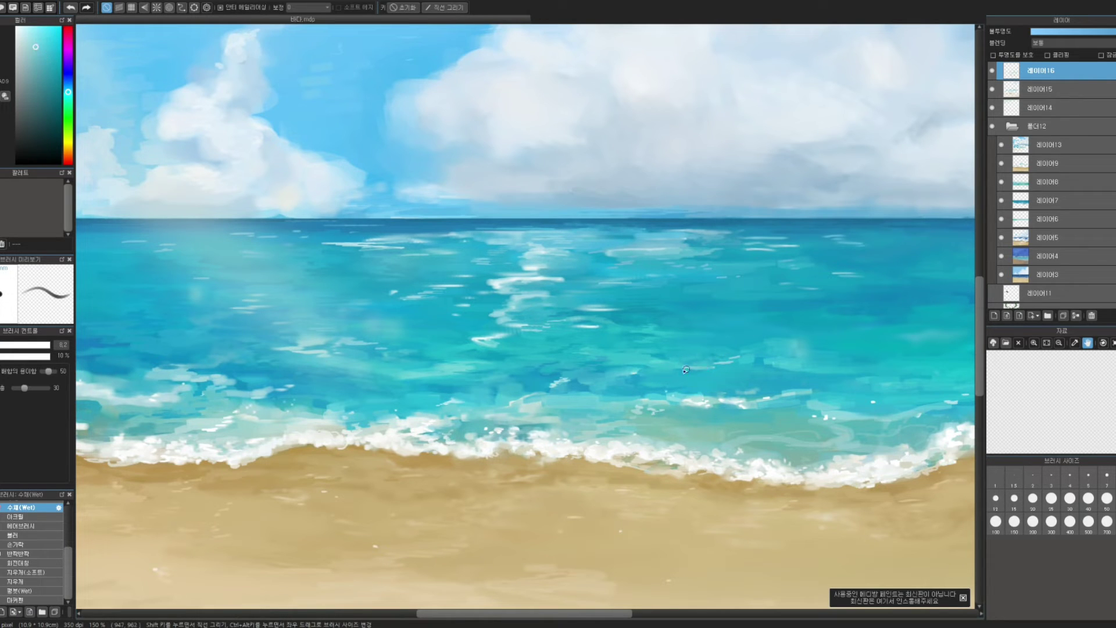
drag(686, 370, 742, 373)
alt+click(759, 370)
ctrl+alt+drag(767, 368, 777, 364)
alt+click(790, 388)
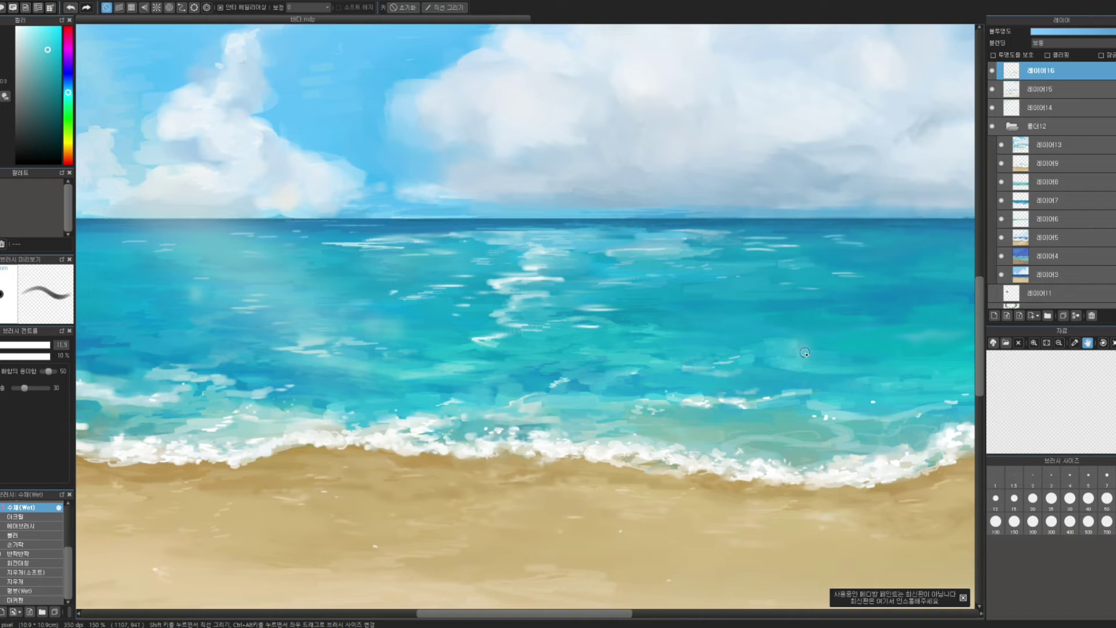
- Smooth the turquoise water above the right part of the foam with sampled neighbouring sea tones
alt+click(772, 362)
alt+click(730, 349)
alt+click(776, 351)
alt+click(747, 378)
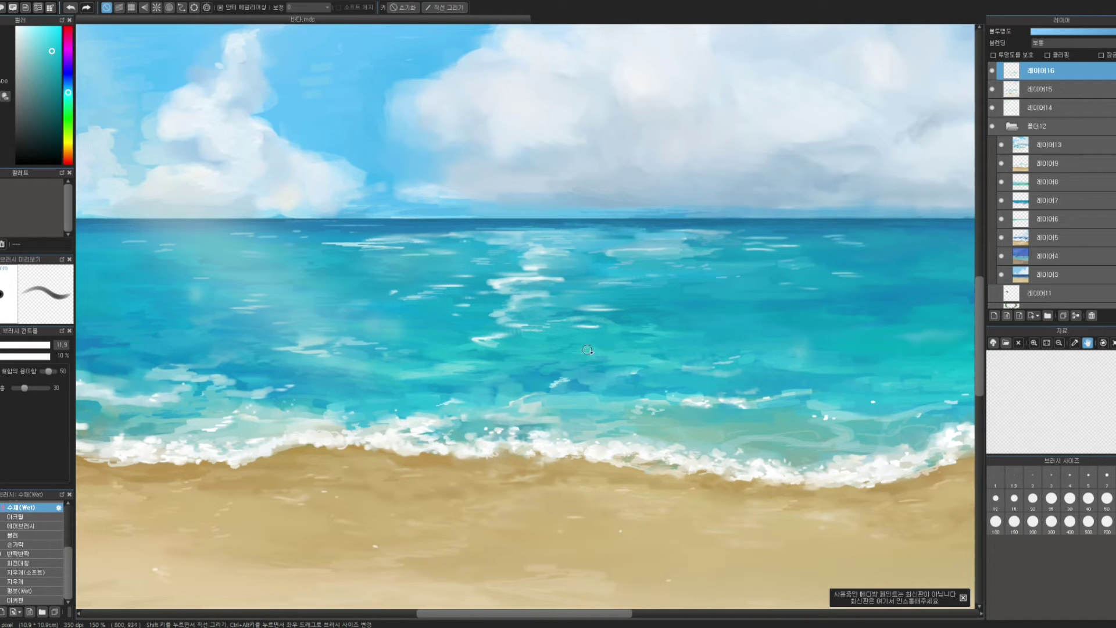
- Retouch the water around the central sun glints with sampled blue, reducing the watercolour brush size
ctrl+alt+drag(614, 350, 623, 350)
mouse_move(527, 329)
mouse_down()
mouse_move(575, 331)
mouse_move(578, 311)
mouse_up()
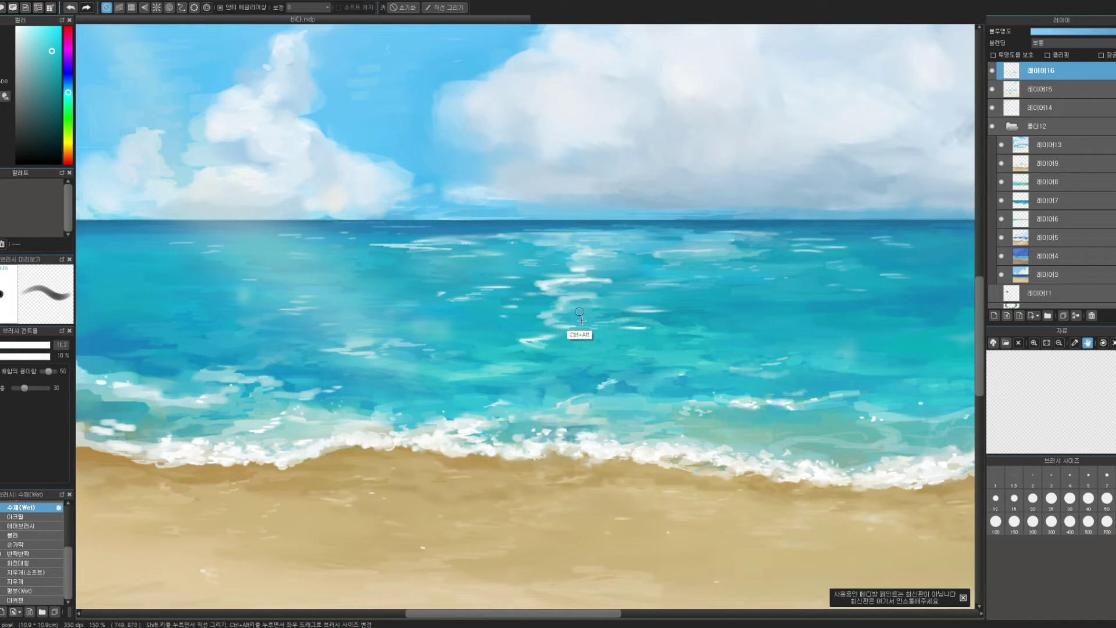
alt+click(545, 333)
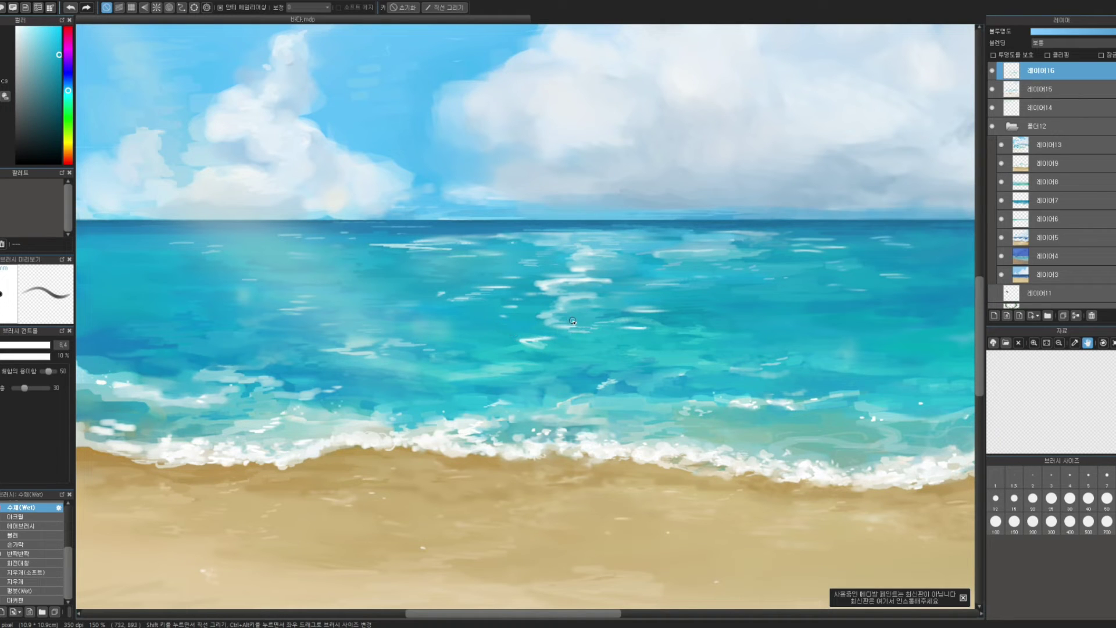
drag(619, 290, 628, 295)
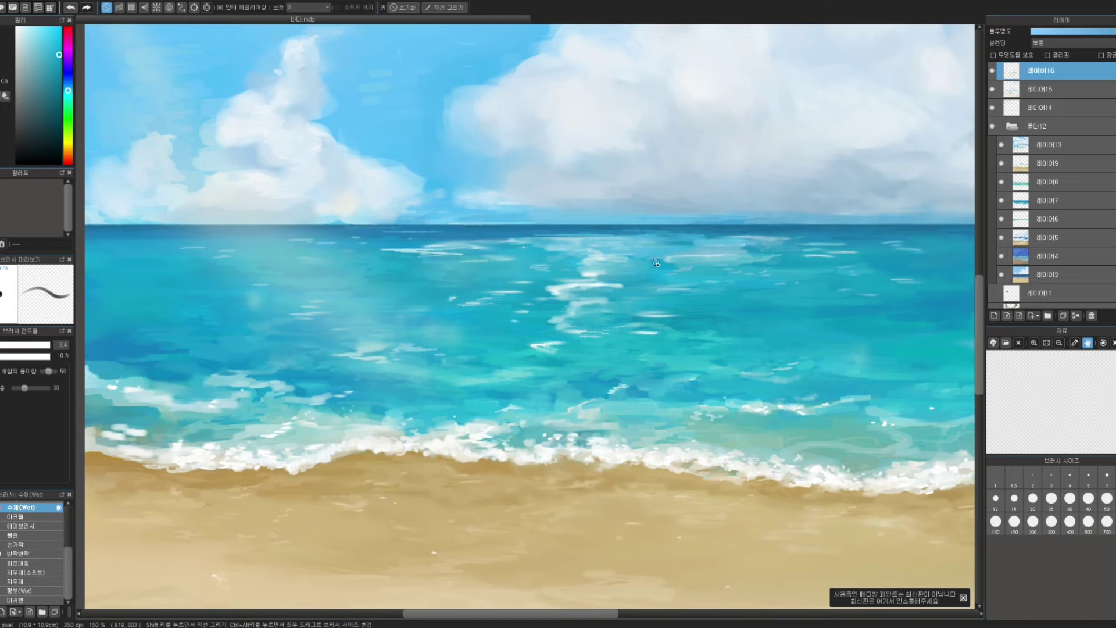
- Blend the middle of the large central cloud with sampled whites, enlarging the watercolour brush to 25
drag(528, 332, 617, 376)
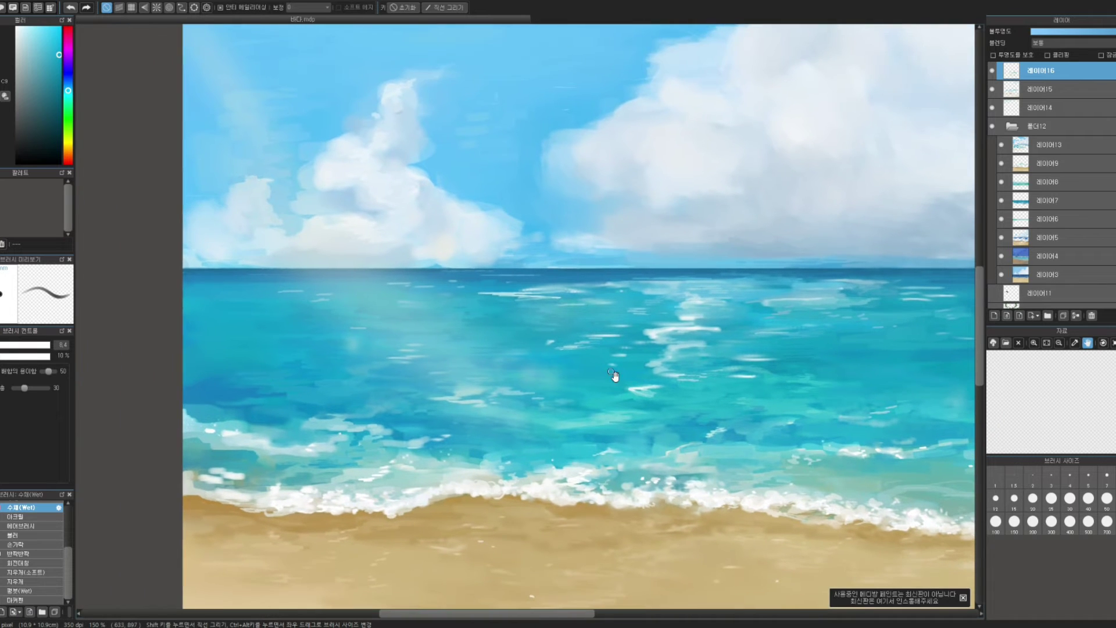
mouse_move(558, 318)
mouse_down()
mouse_move(567, 324)
mouse_move(552, 319)
mouse_up()
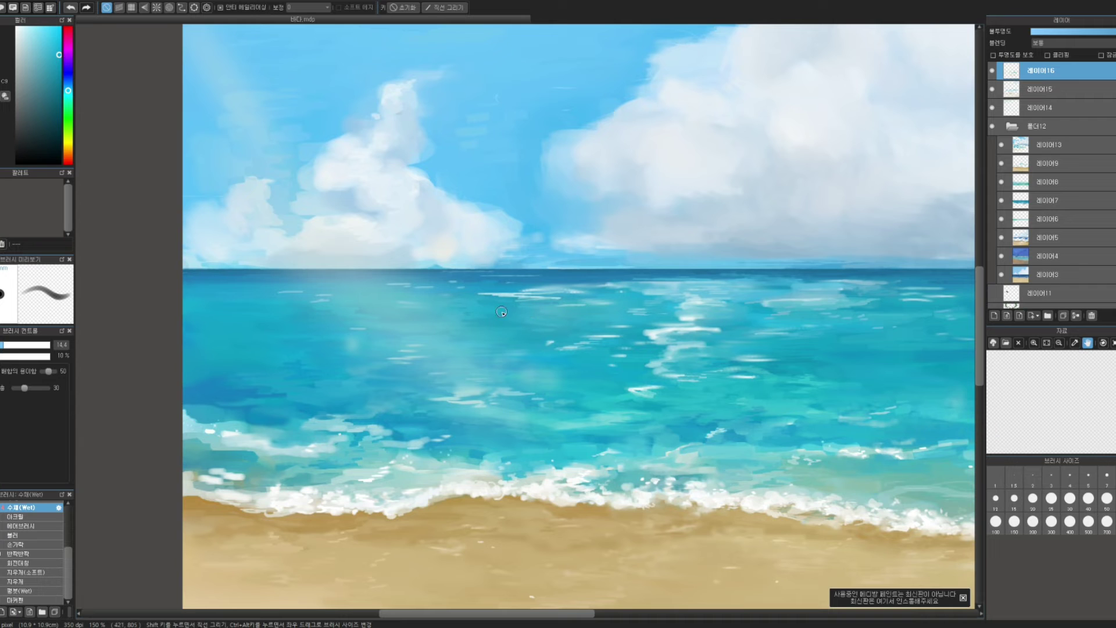
drag(622, 308, 499, 393)
key(ctrl+z)
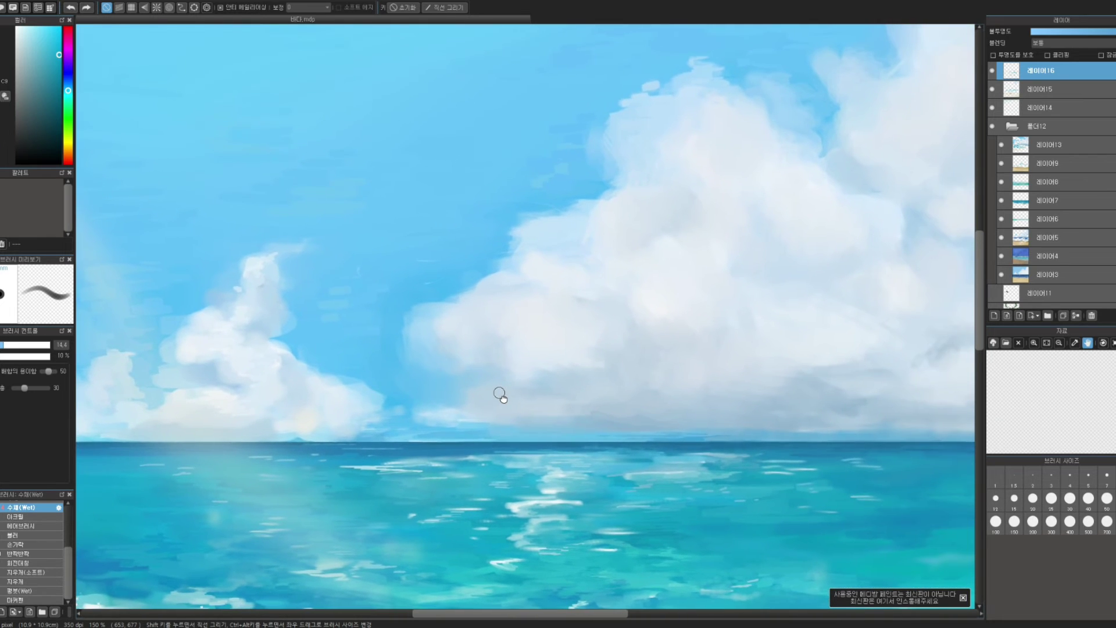
alt+click(734, 253)
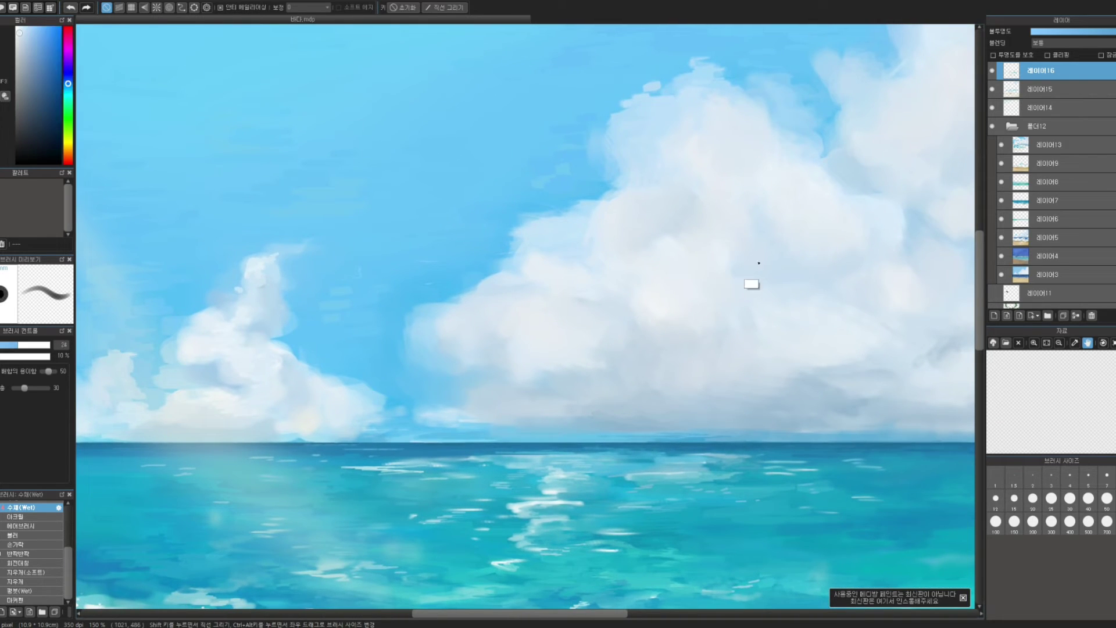
key(bracketright)
key(bracketright)
key(bracketright)
alt+click(758, 252)
mouse_move(758, 251)
mouse_down()
mouse_move(750, 272)
mouse_move(726, 270)
mouse_up()
alt+click(743, 270)
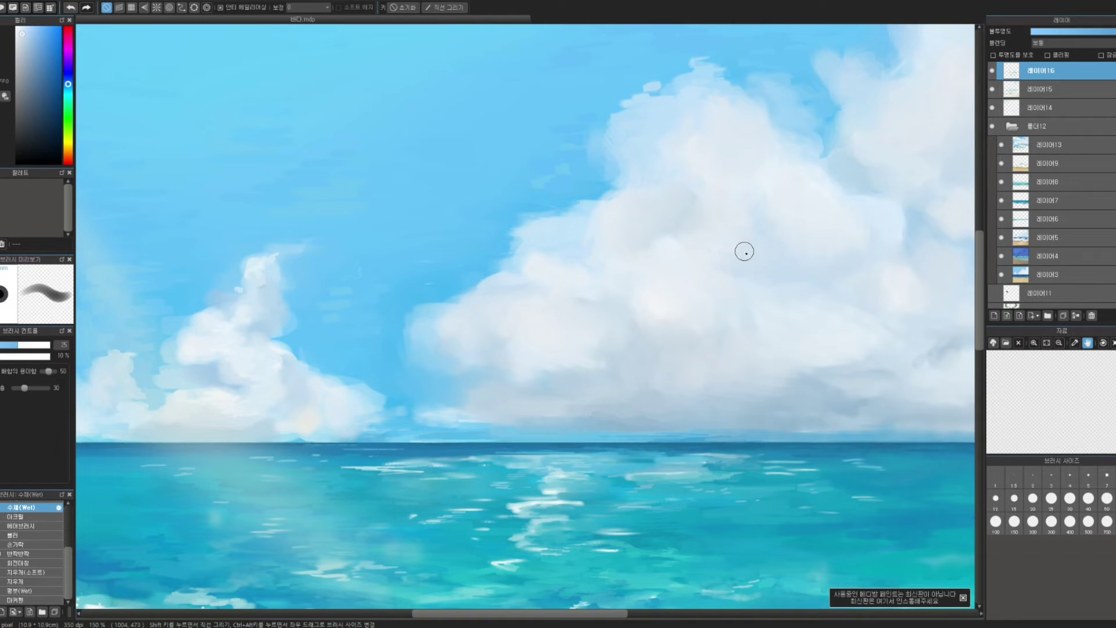
- Soften the left side of the right-hand cloud with sampled pale tones, reducing the watercolour brush size
drag(853, 182, 690, 246)
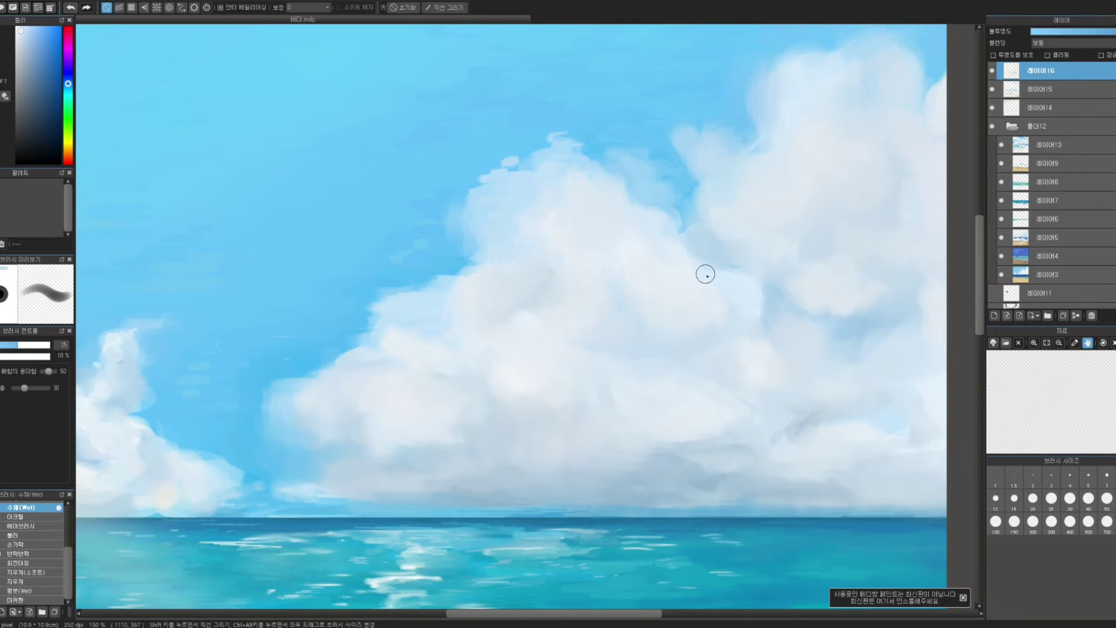
drag(750, 240, 689, 269)
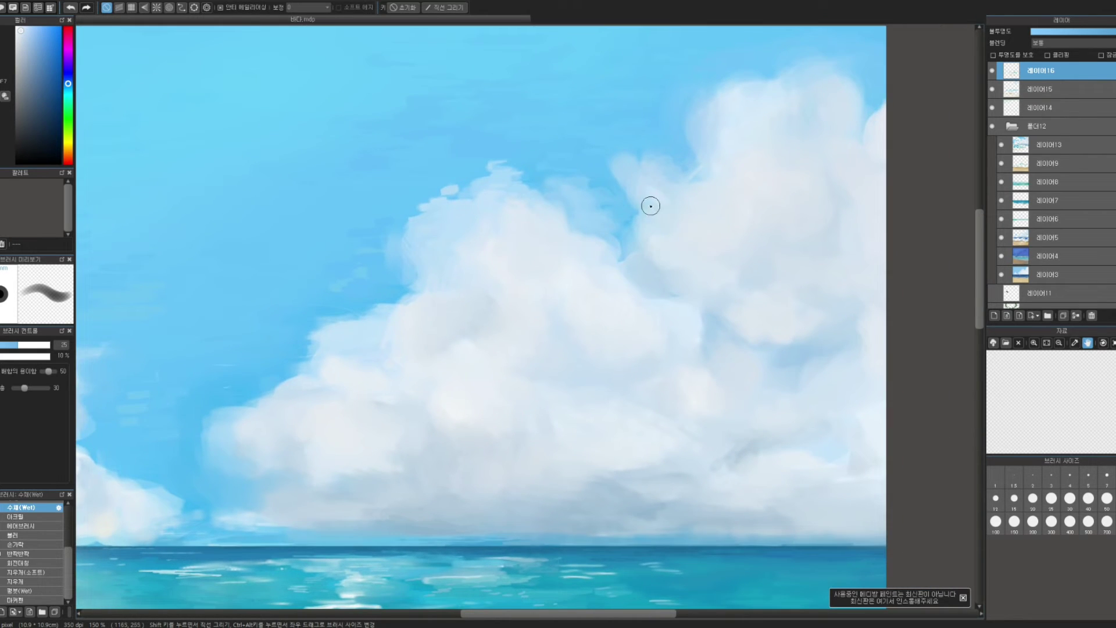
alt+click(663, 218)
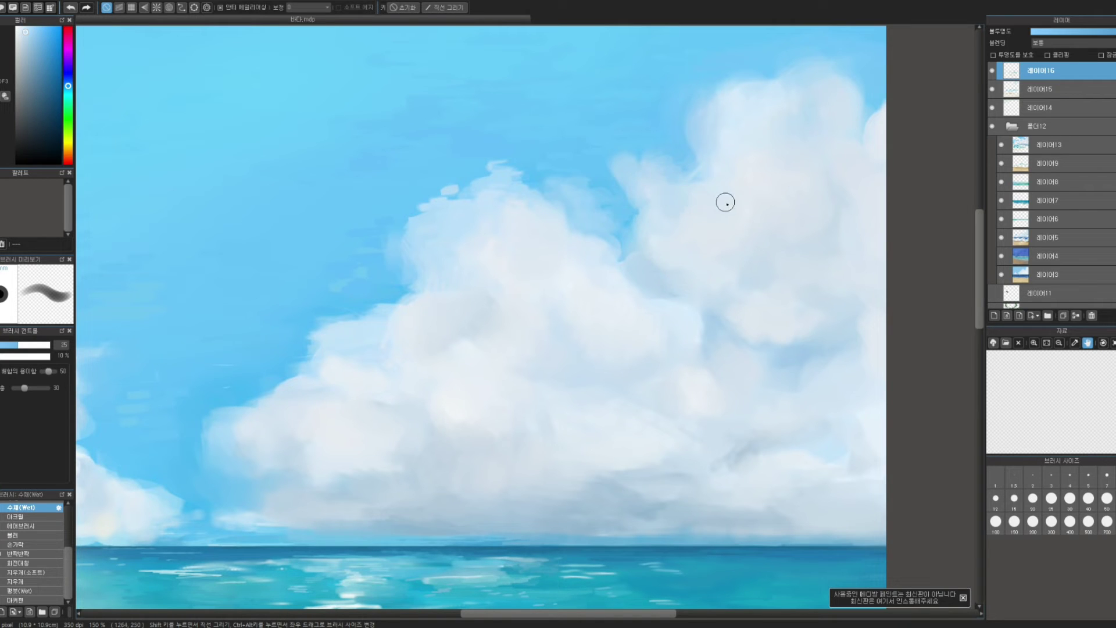
alt+click(699, 217)
mouse_move(732, 187)
mouse_down()
mouse_move(722, 227)
mouse_move(688, 212)
mouse_up()
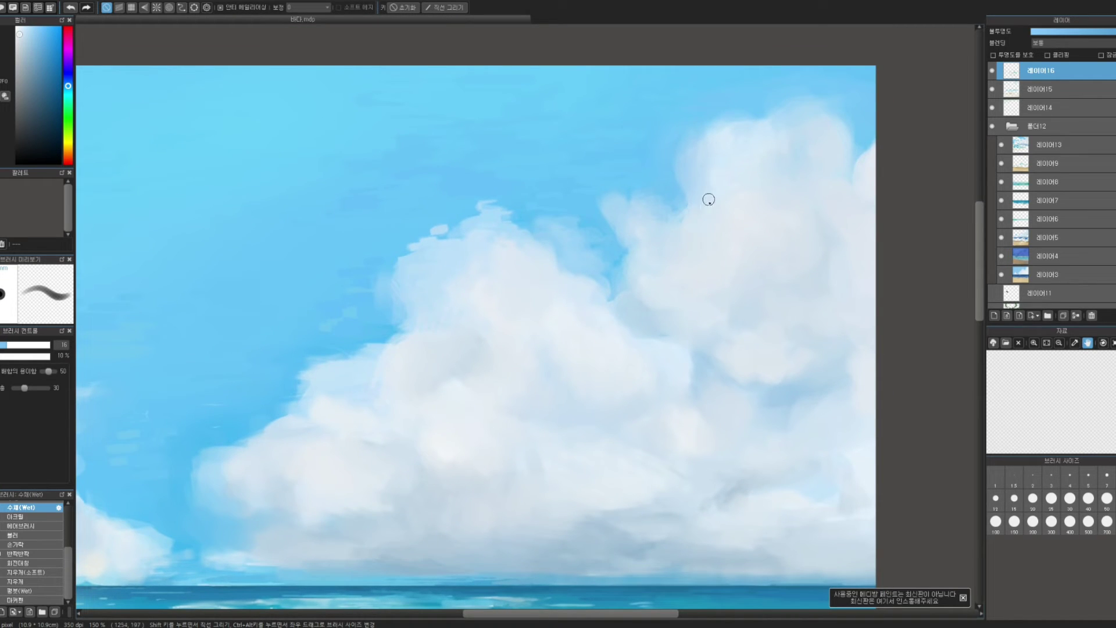
drag(770, 187, 740, 218)
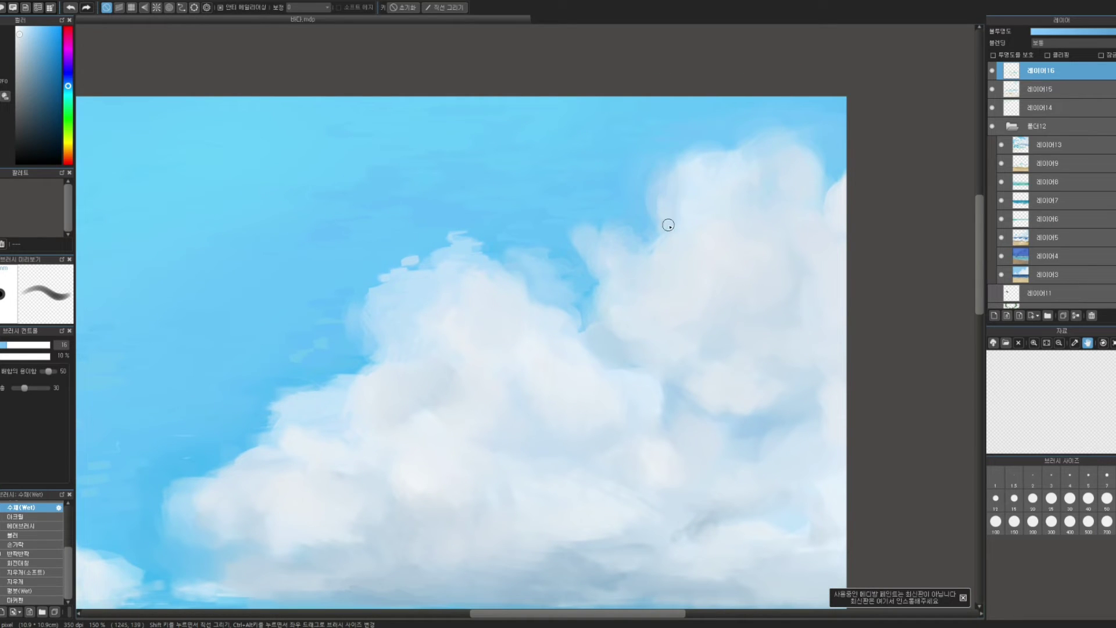
- Refine the upper left contour and top of the right-hand cloud with sampled pale blue and white
alt+click(655, 201)
drag(659, 205, 661, 193)
alt+click(682, 221)
mouse_move(707, 215)
mouse_down()
mouse_move(716, 234)
mouse_move(673, 223)
mouse_move(670, 242)
mouse_up()
key(ctrl)
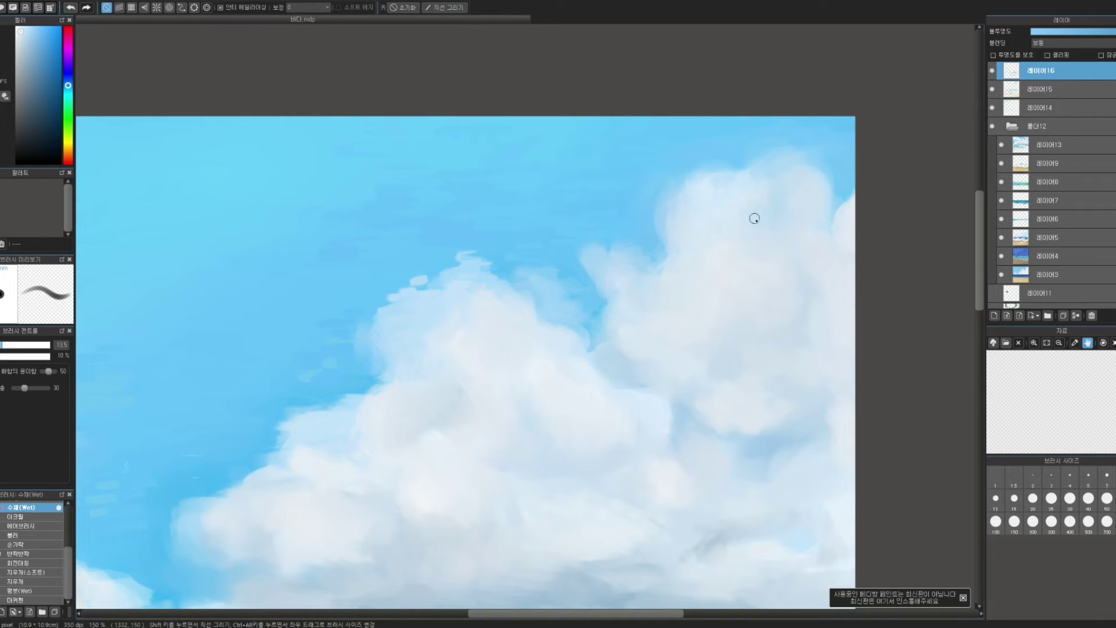
drag(774, 264, 823, 169)
drag(739, 225, 785, 181)
drag(682, 203, 784, 222)
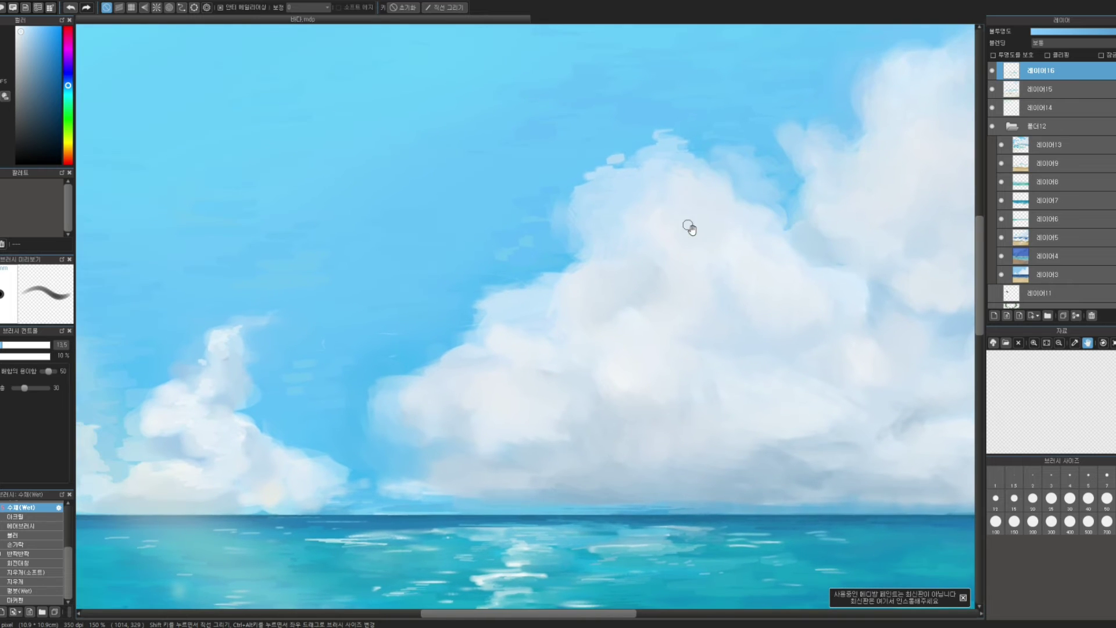
- Blend the upper left edge of the large central cloud with sampled sky blue and pale cloud tones, enlarging the brush slightly
drag(637, 272, 707, 256)
alt+click(806, 315)
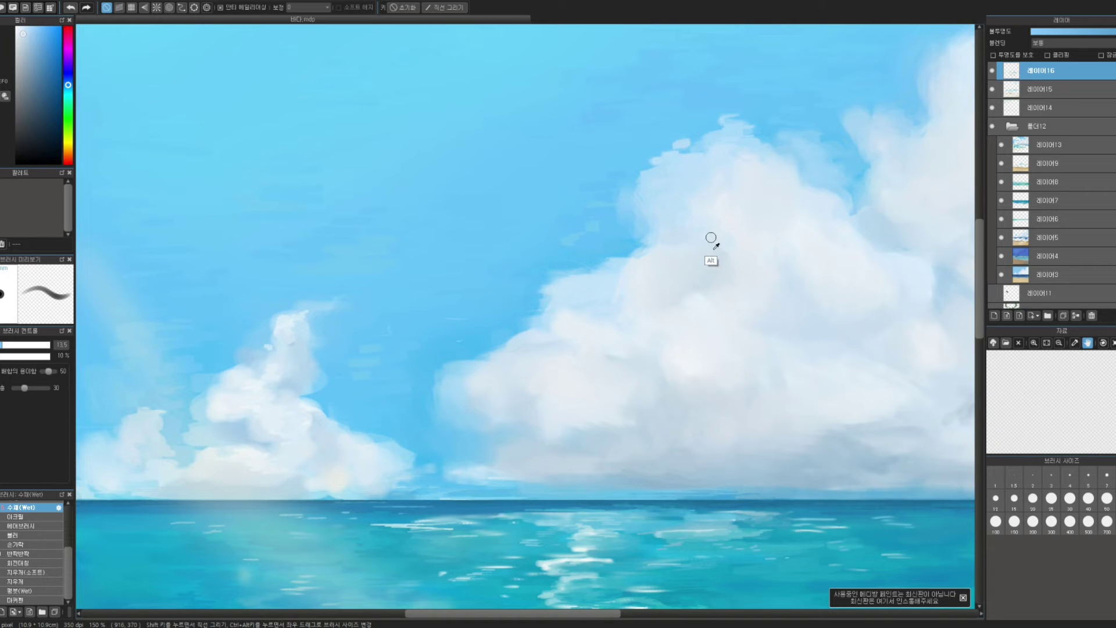
drag(710, 274, 744, 263)
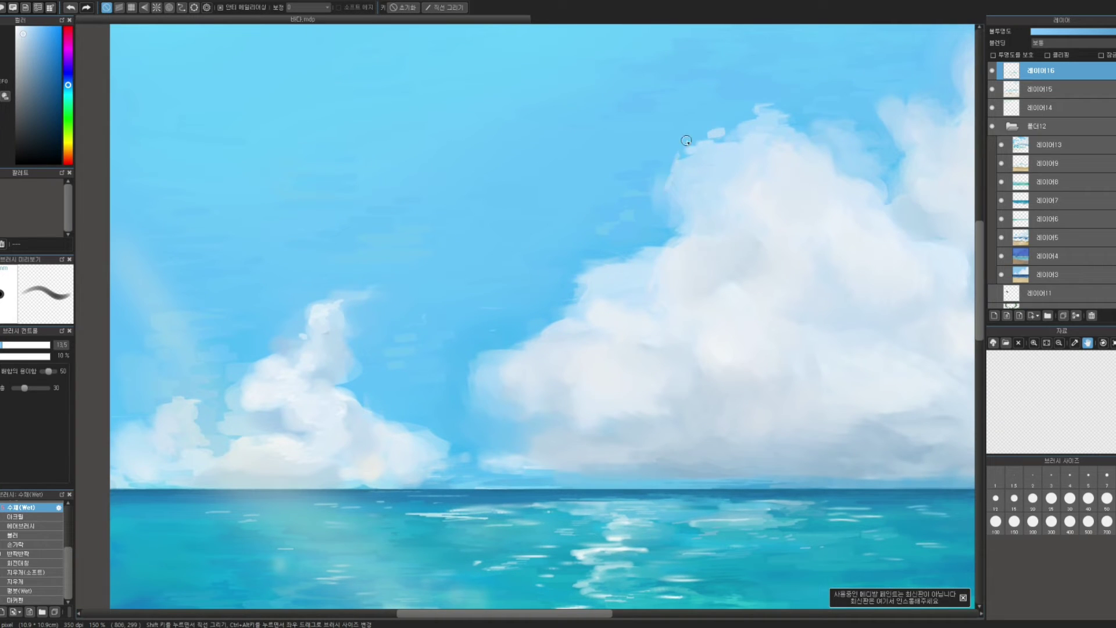
key(ctrl)
alt+click(678, 154)
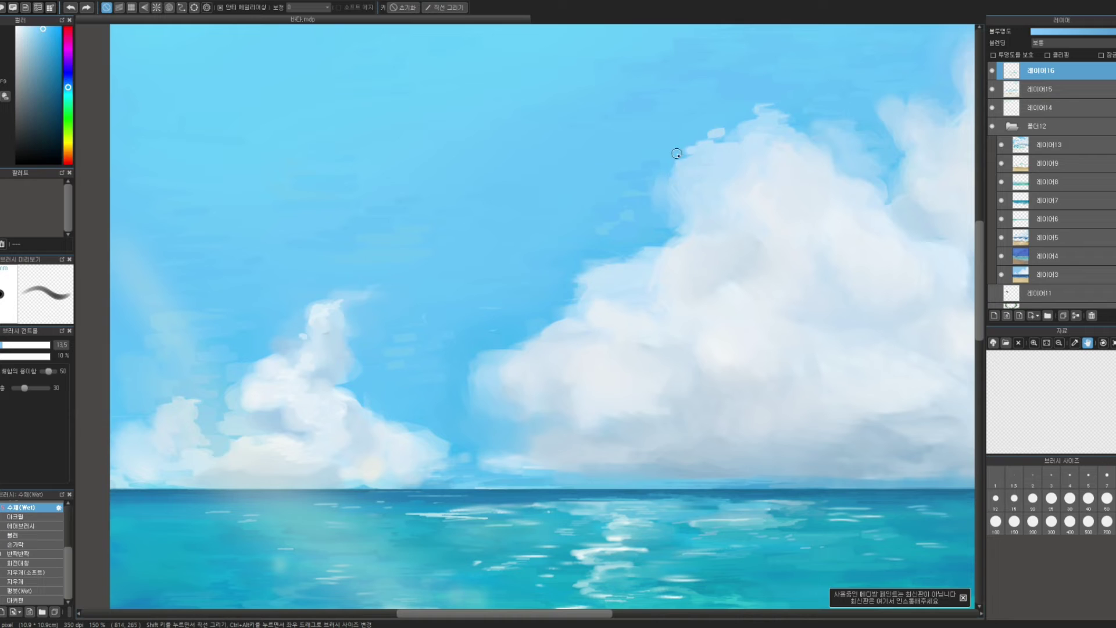
key(bracketright)
drag(676, 165, 681, 153)
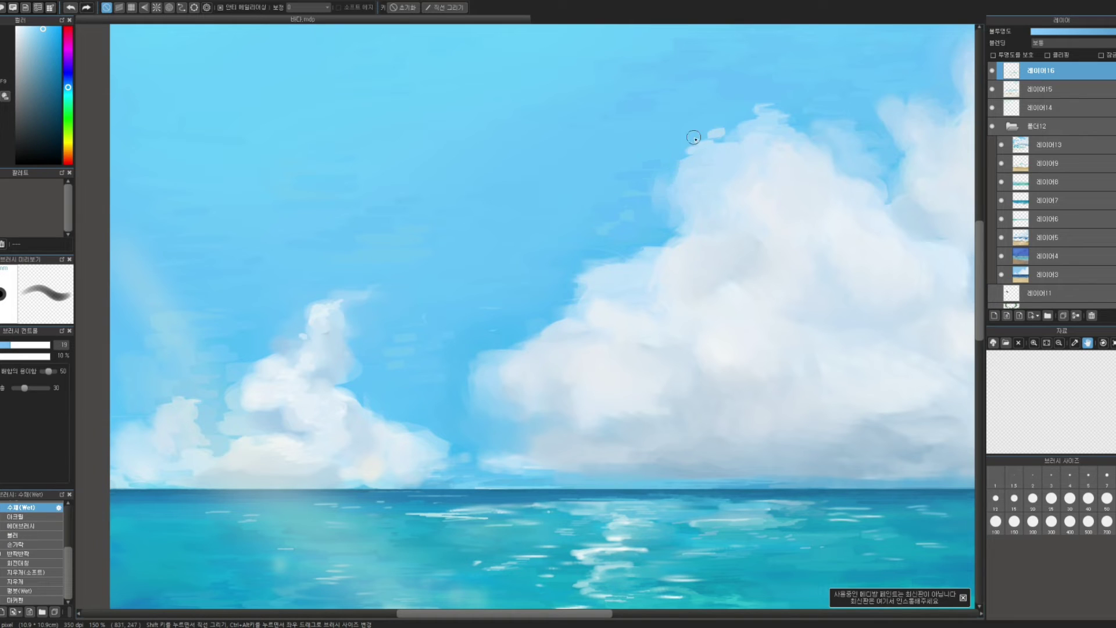
ctrl+click(682, 174)
ctrl+click(693, 169)
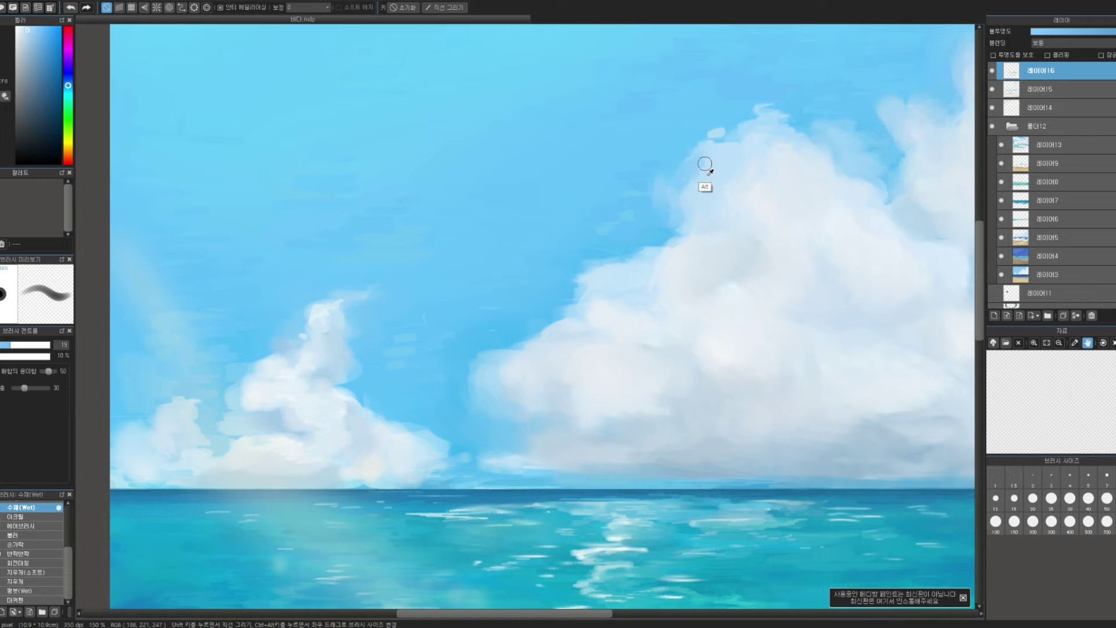
ctrl+click(705, 170)
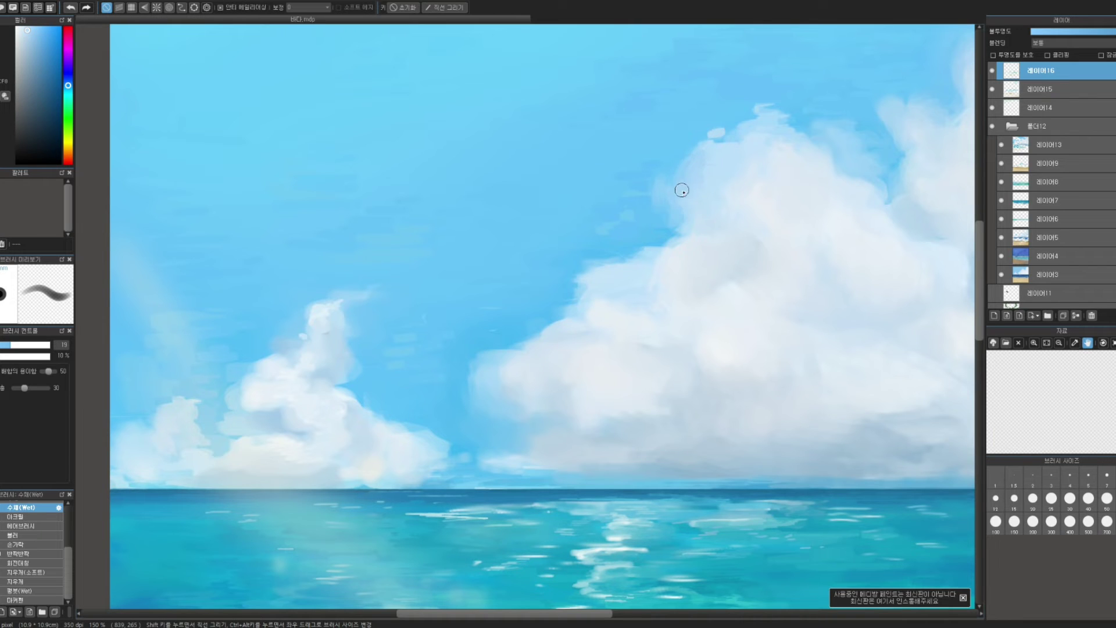
- Smooth the wispy left fringe below the large cloud's peak with sampled sky blue and light blue
ctrl+click(666, 171)
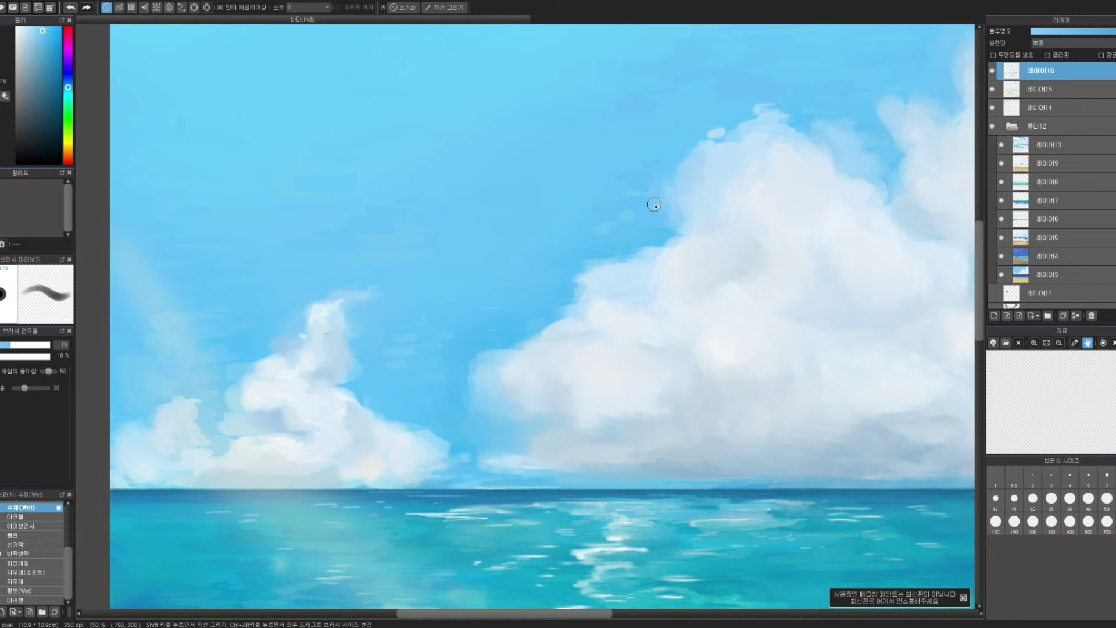
ctrl+click(678, 205)
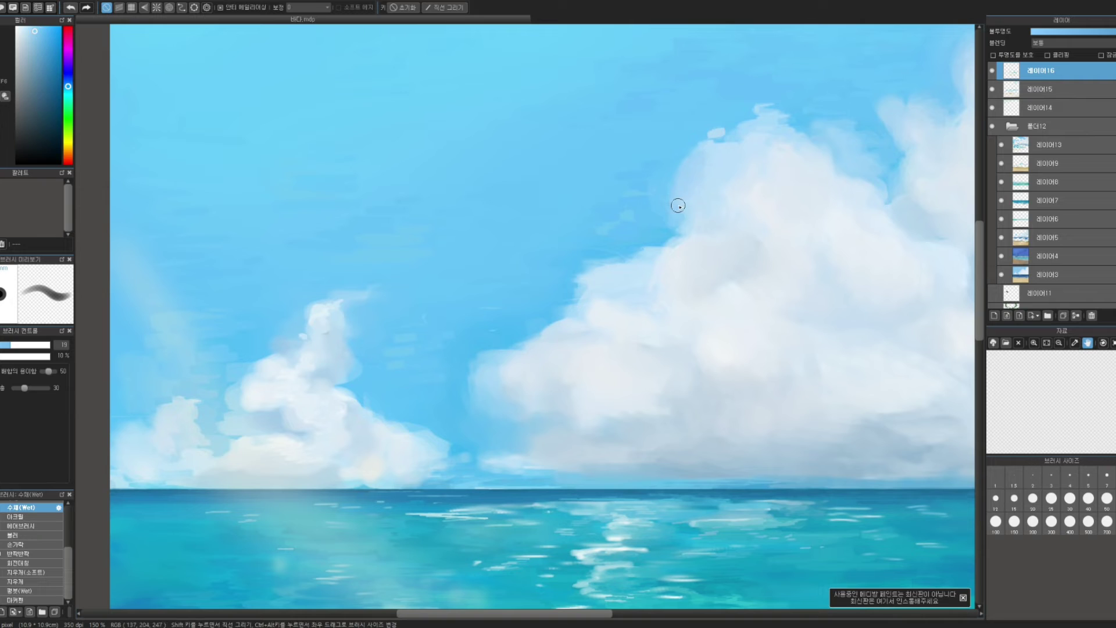
drag(671, 187, 669, 205)
alt+click(678, 210)
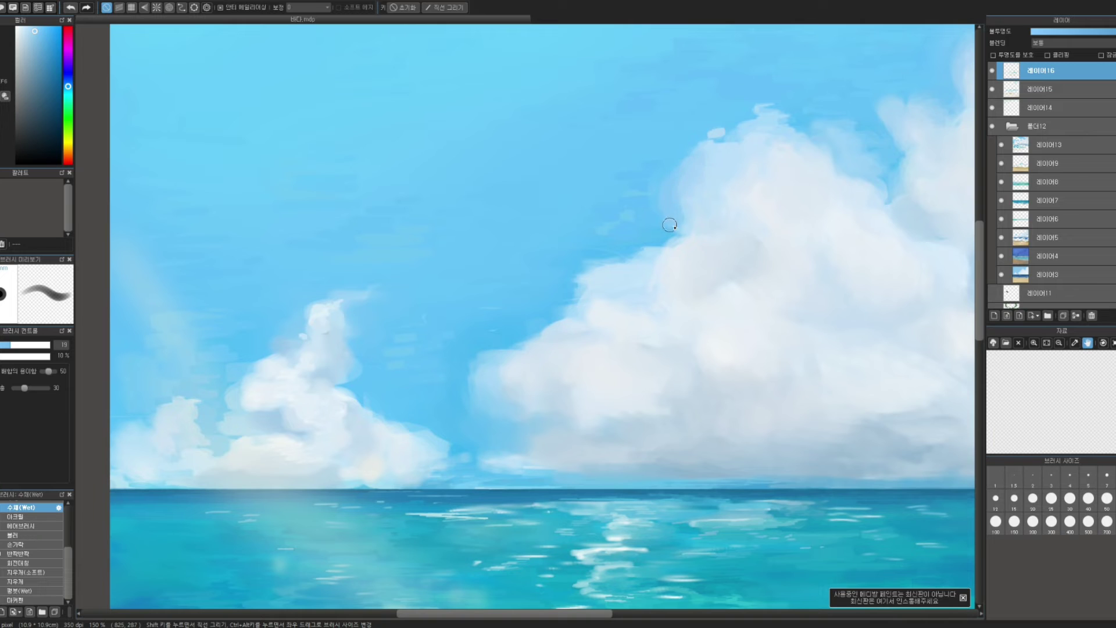
- Retouch the small detached puff and the cloud edge beside the large cloud's peak with sampled pale tones, adjusting the brush size
alt+click(700, 184)
alt+click(717, 130)
mouse_move(719, 126)
ctrl+alt+mouse_down()
mouse_move(708, 153)
mouse_move(702, 138)
ctrl+alt+mouse_up()
alt+click(717, 145)
drag(746, 202, 717, 145)
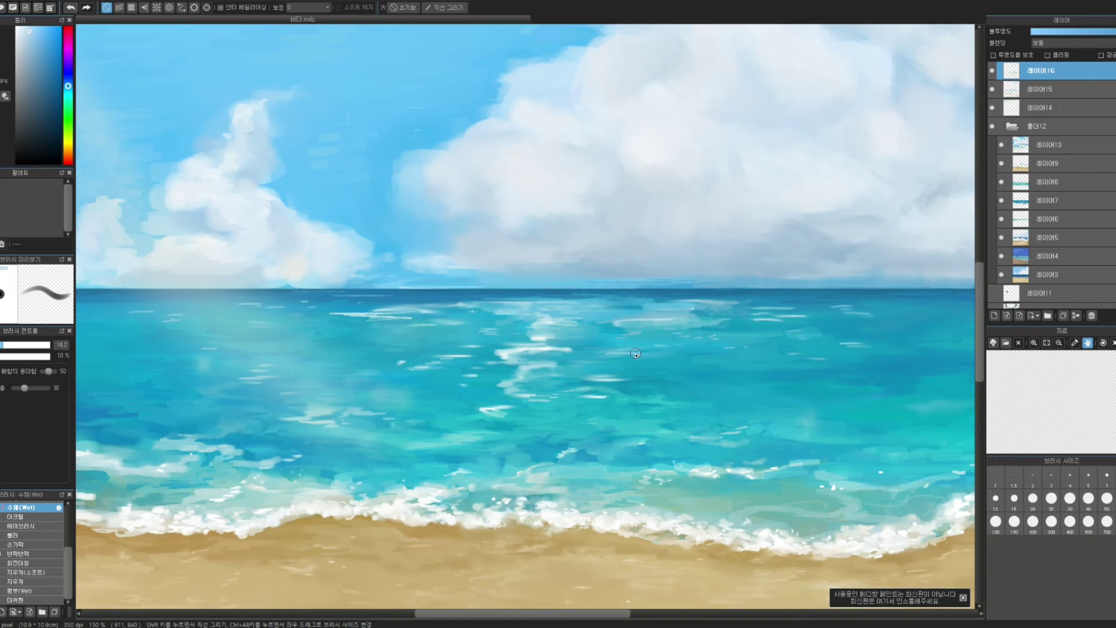
- Add small specks above the foam and on the sea with the Marker brush (마커펜) in sampled foam white, reducing its size
alt+click(474, 520)
drag(489, 510, 474, 510)
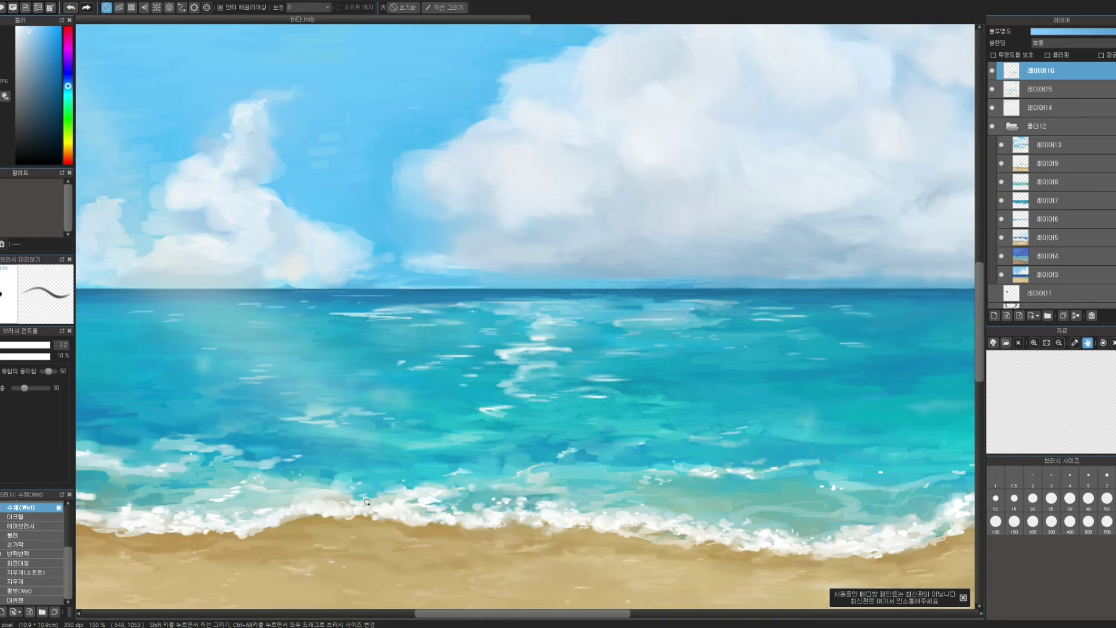
click(32, 600)
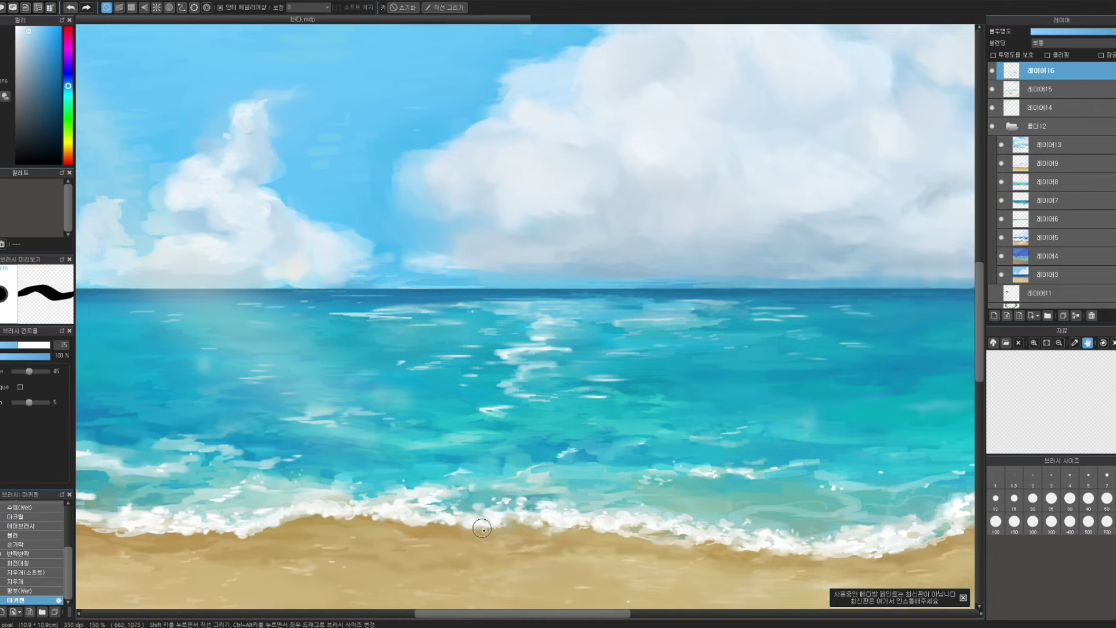
key(ctrl+alt)
drag(479, 508, 469, 518)
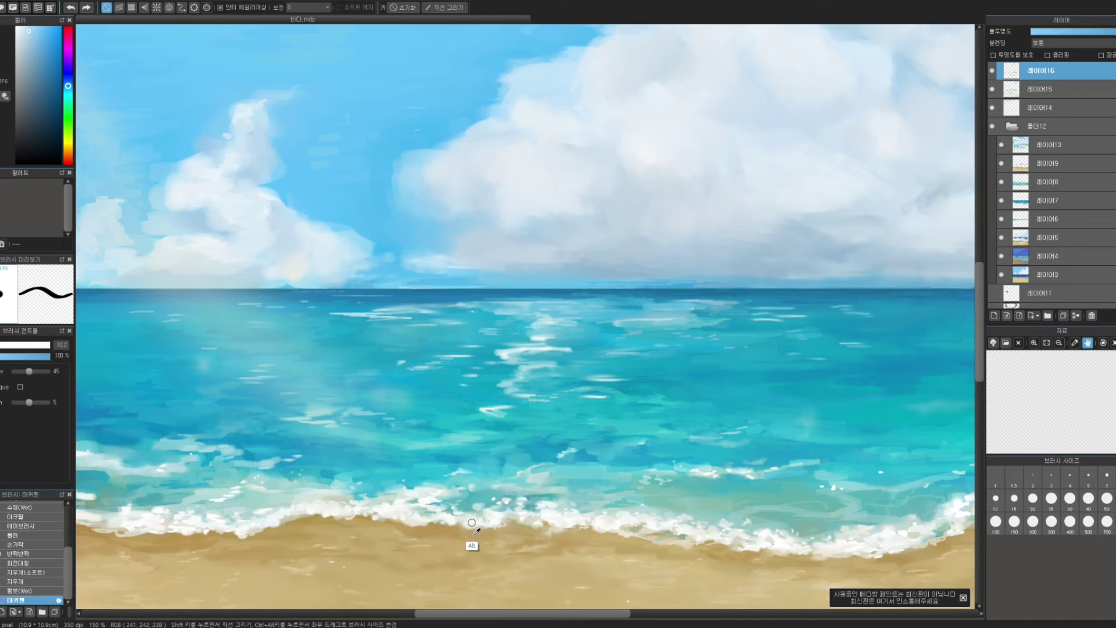
alt+click(468, 516)
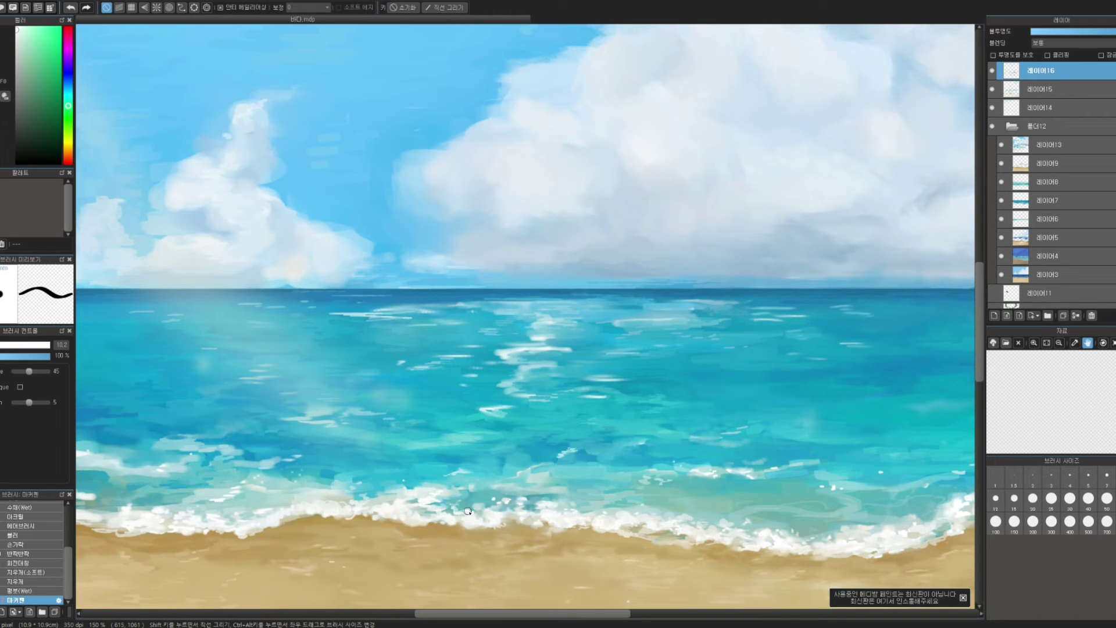
drag(495, 526, 483, 519)
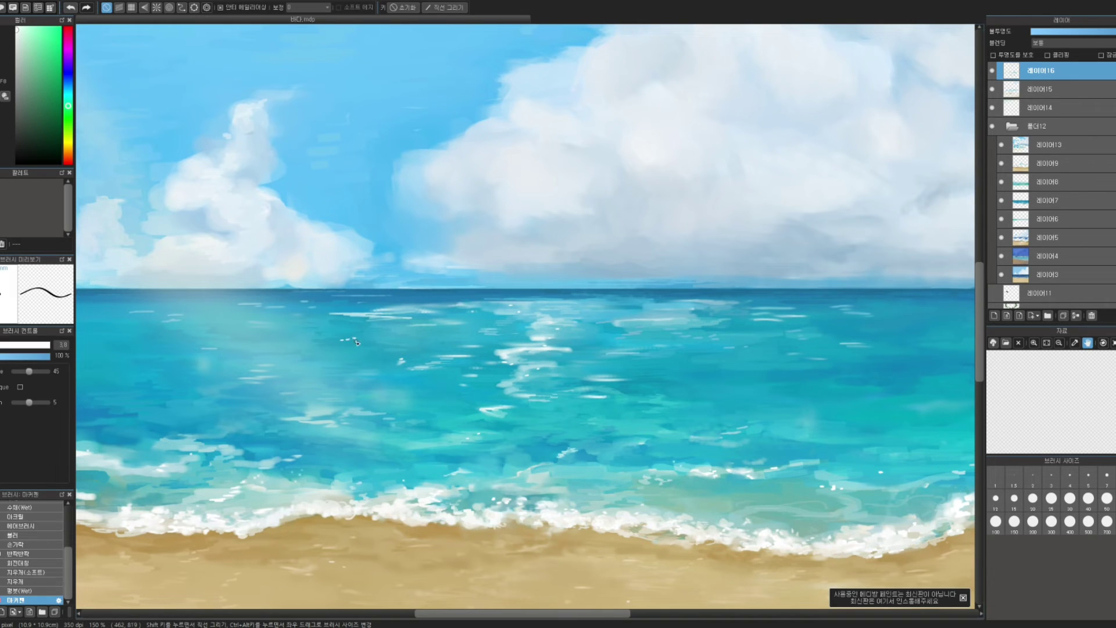
- Rework the white sparkle dots on the water left of the central sun glints with a smaller marker brush, undoing unwanted dots
key(ctrl+z)
drag(500, 318, 493, 326)
mouse_move(390, 337)
mouse_down()
mouse_move(421, 341)
mouse_move(403, 328)
mouse_move(394, 334)
mouse_move(430, 337)
mouse_move(410, 315)
mouse_move(383, 326)
mouse_move(425, 333)
mouse_move(401, 333)
mouse_up()
key(ctrl+z)
key(ctrl+z)
key(ctrl+z)
key(ctrl+z)
drag(331, 356, 335, 356)
click(344, 357)
- Dot tiny white sparkles beside and below the central sun glints, undoing misplaced ones
drag(716, 410, 713, 342)
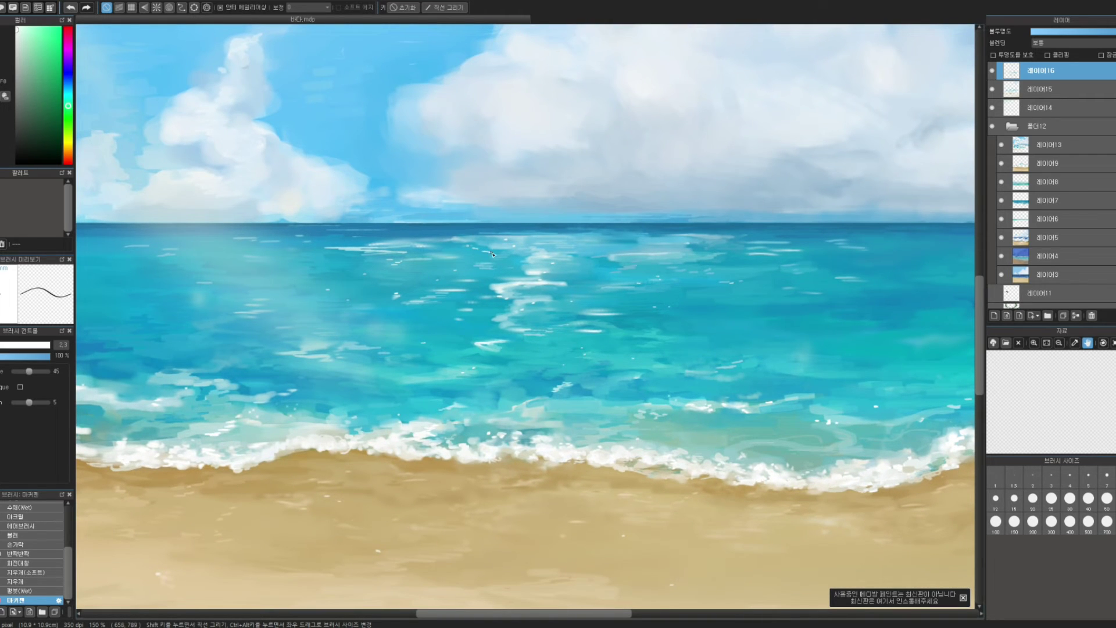
click(521, 249)
click(454, 323)
key(ctrl+z)
key(ctrl+z)
click(452, 317)
- Replace the last speck with a white sparkle dot near the foam crest right of centre
scroll(593, 260, down, 5)
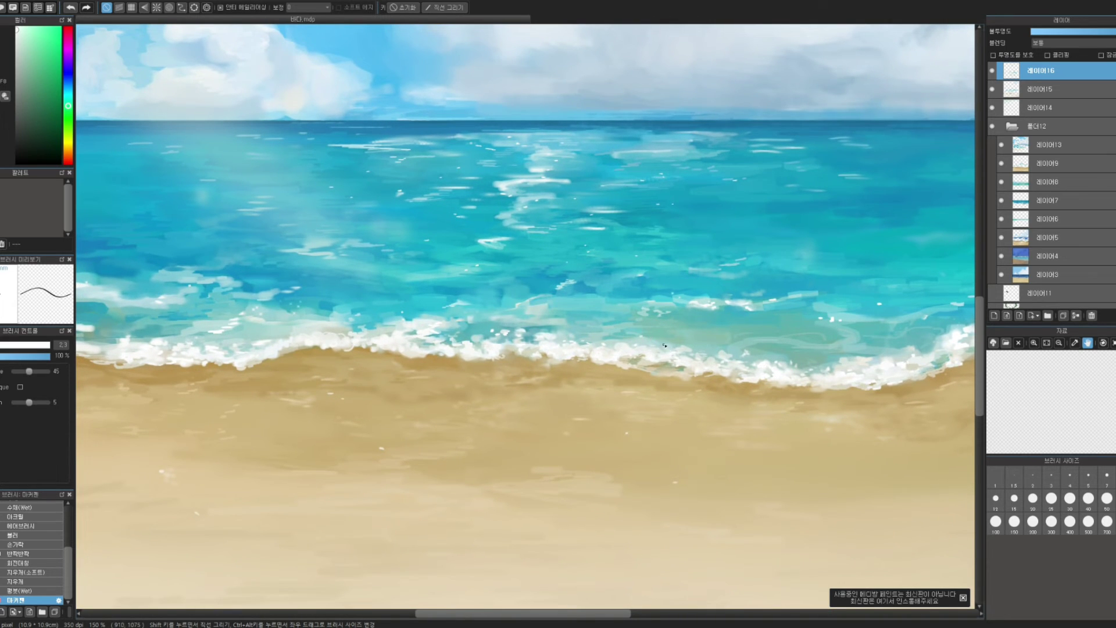
key(ctrl+z)
click(684, 311)
- Add fine white sparkles to the water on the left and below the horizon, undoing unwanted marks
drag(684, 239, 741, 257)
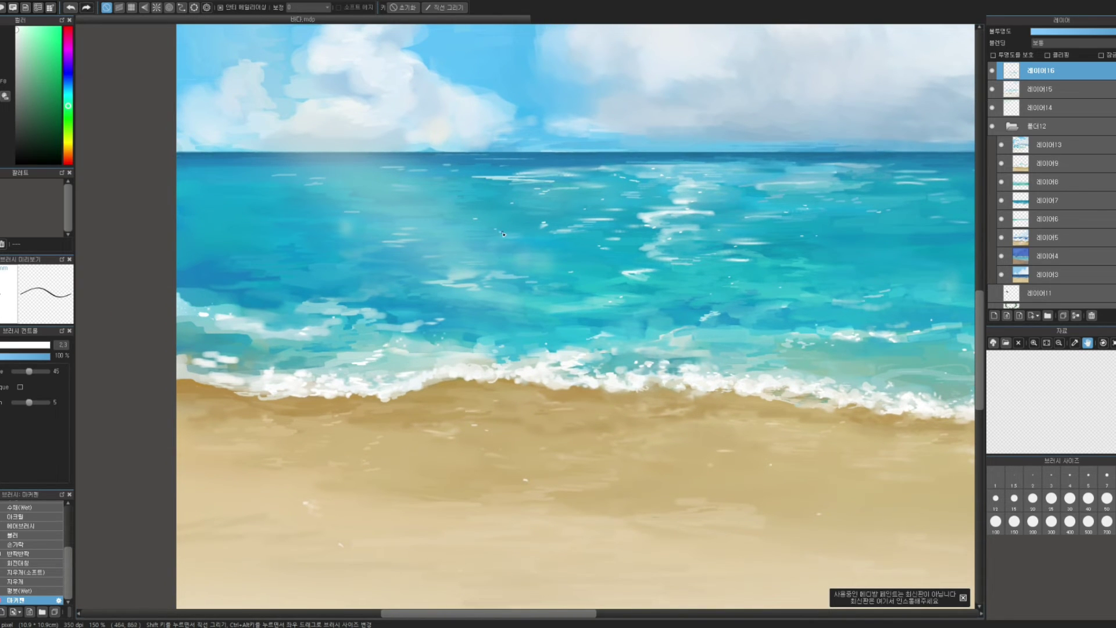
key(ctrl+z)
drag(495, 232, 499, 233)
key(ctrl+z)
mouse_move(556, 183)
mouse_down()
mouse_move(543, 221)
mouse_move(466, 219)
mouse_up()
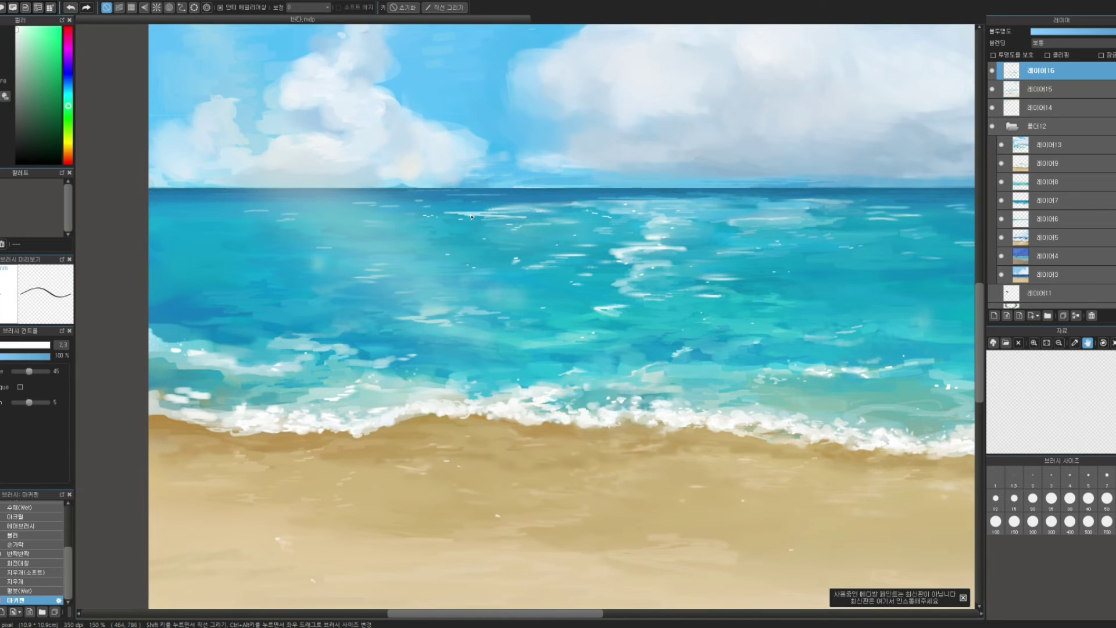
drag(556, 205, 389, 215)
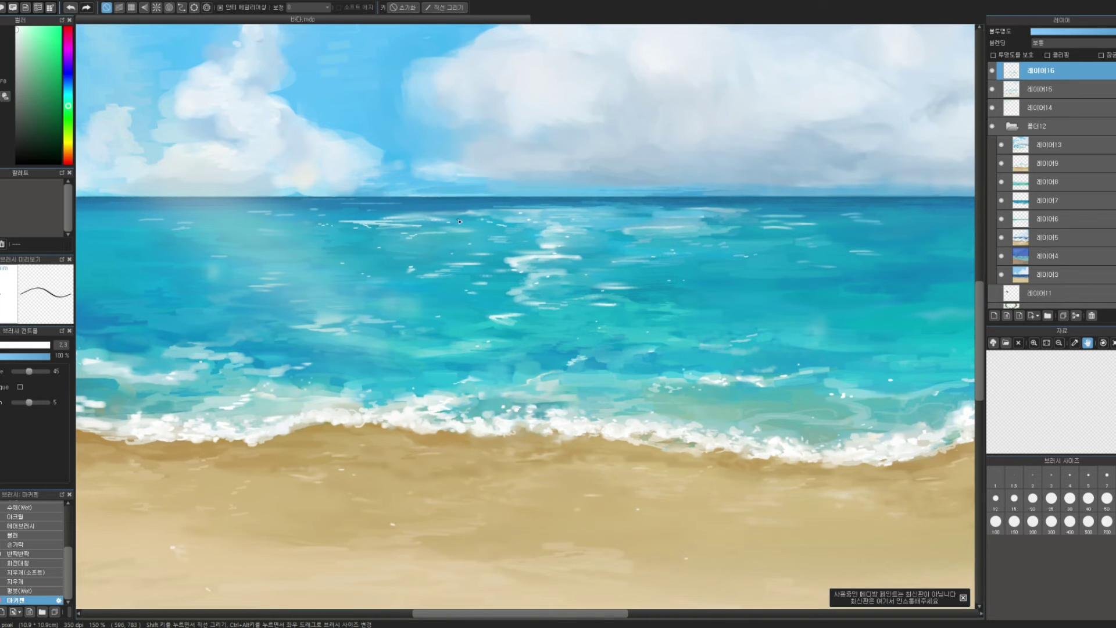
- Smudge the white sparkles left of the central sun glints with the Finger brush (손가락) at size 25, undoing an unwanted stroke
click(35, 545)
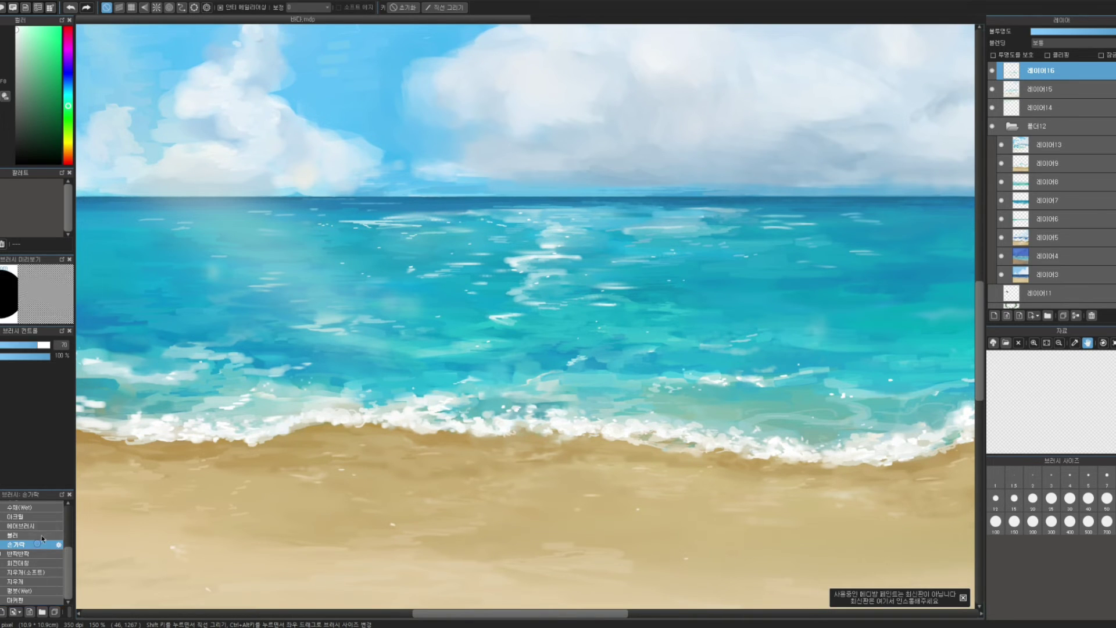
drag(349, 229, 343, 236)
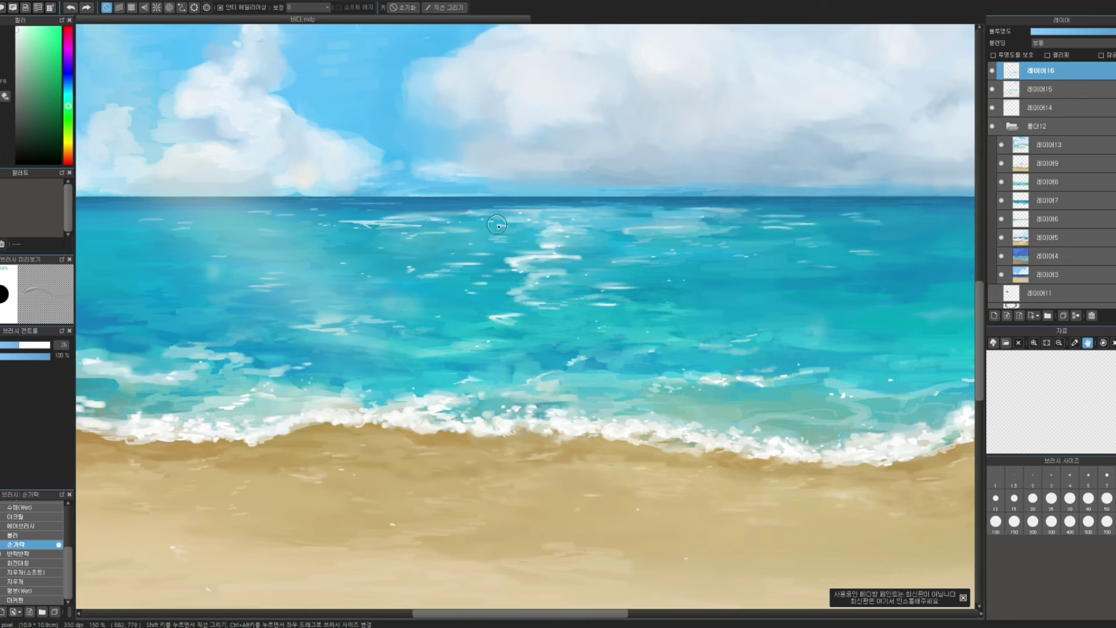
drag(492, 223, 503, 224)
key(ctrl+z)
mouse_move(490, 310)
mouse_down()
mouse_move(544, 327)
mouse_move(524, 297)
mouse_move(518, 224)
mouse_move(506, 405)
mouse_up()
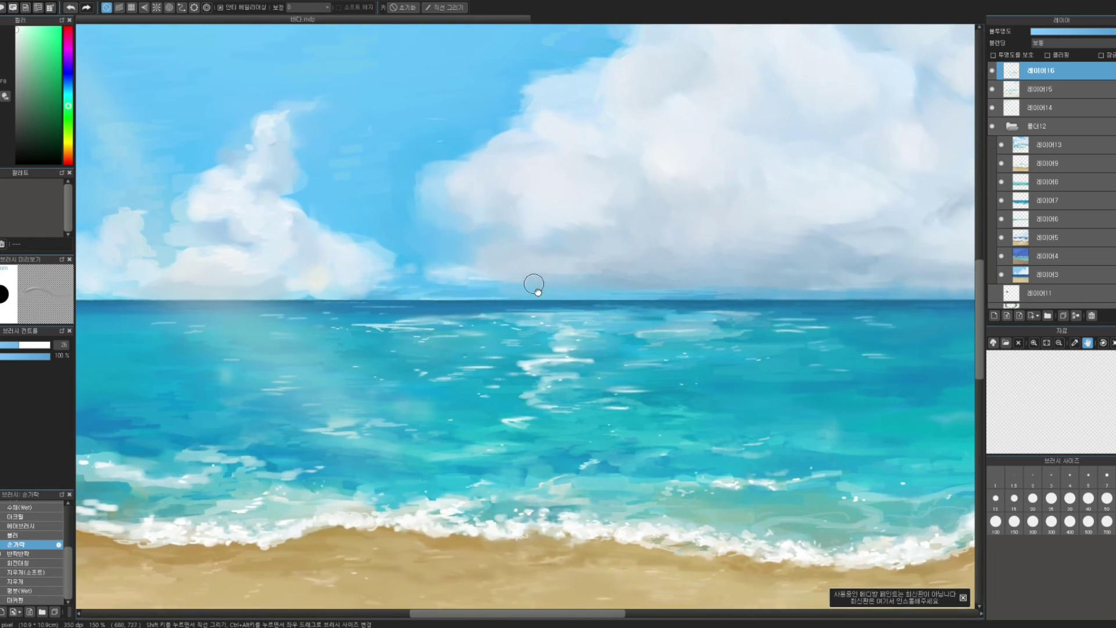
- Set up the Marker pen (마커펜) with blue sampled beside the right-hand horizon, undoing a trial stroke
mouse_move(533, 284)
mouse_down()
mouse_move(519, 374)
mouse_move(598, 287)
mouse_move(504, 239)
mouse_move(540, 244)
mouse_move(546, 261)
mouse_move(476, 282)
mouse_up()
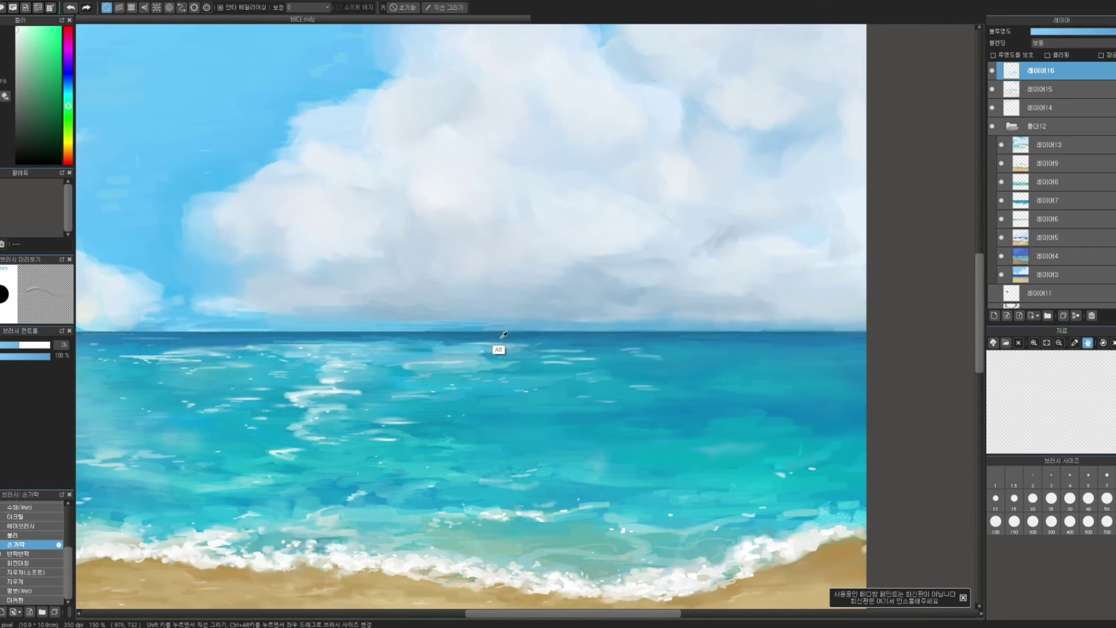
ctrl+click(542, 323)
drag(541, 323, 519, 330)
drag(133, 395, 202, 379)
click(53, 600)
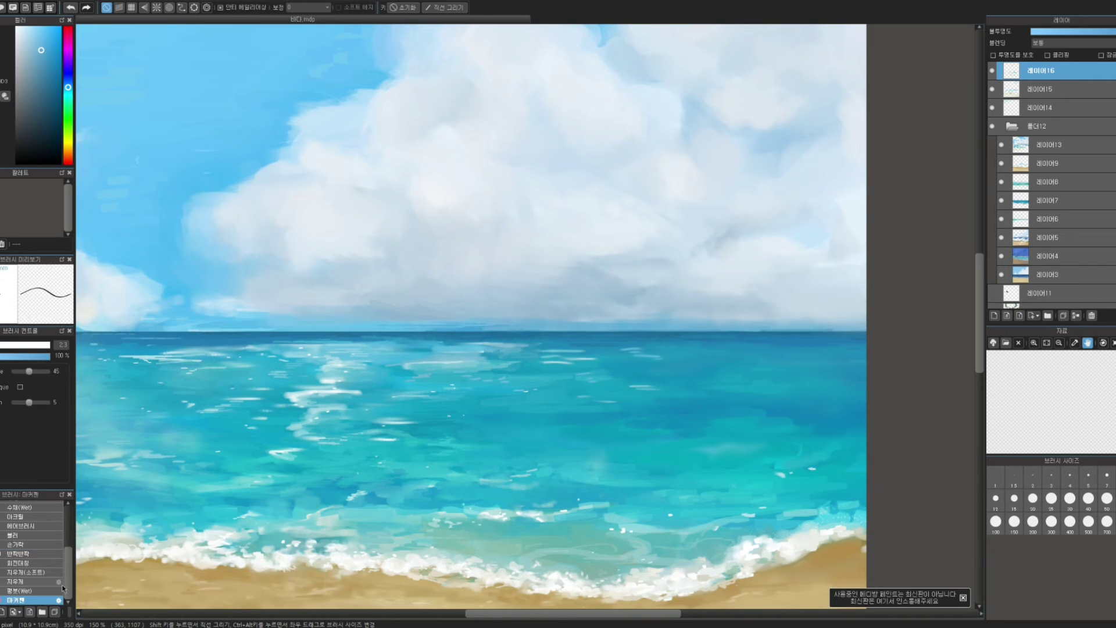
mouse_move(663, 300)
mouse_down()
mouse_move(674, 324)
mouse_move(653, 322)
mouse_up()
alt+click(803, 324)
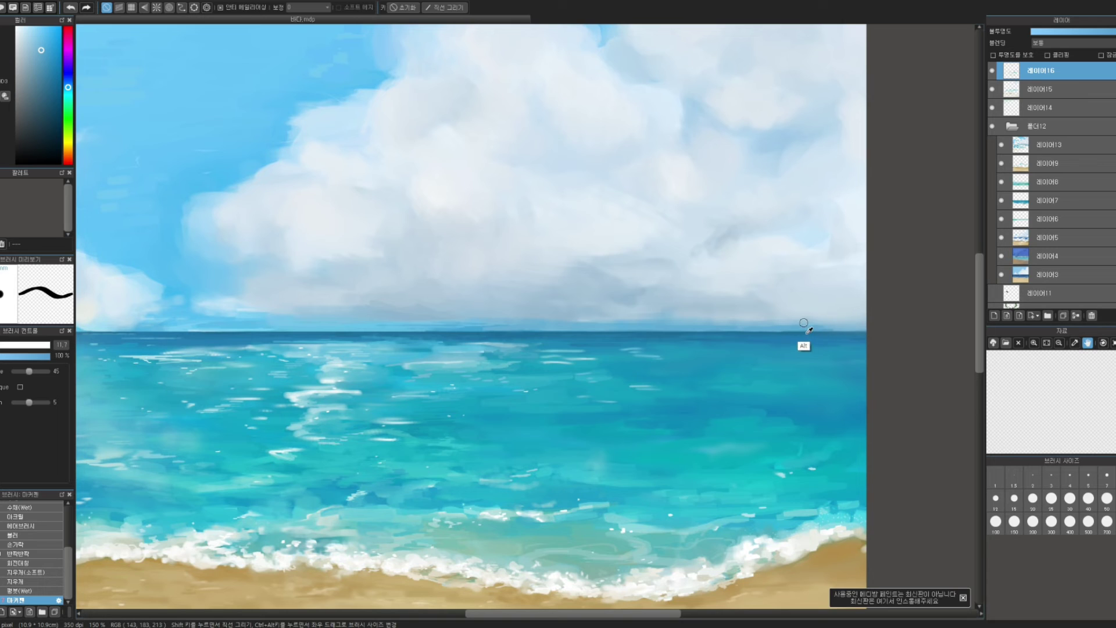
key(ctrl+z)
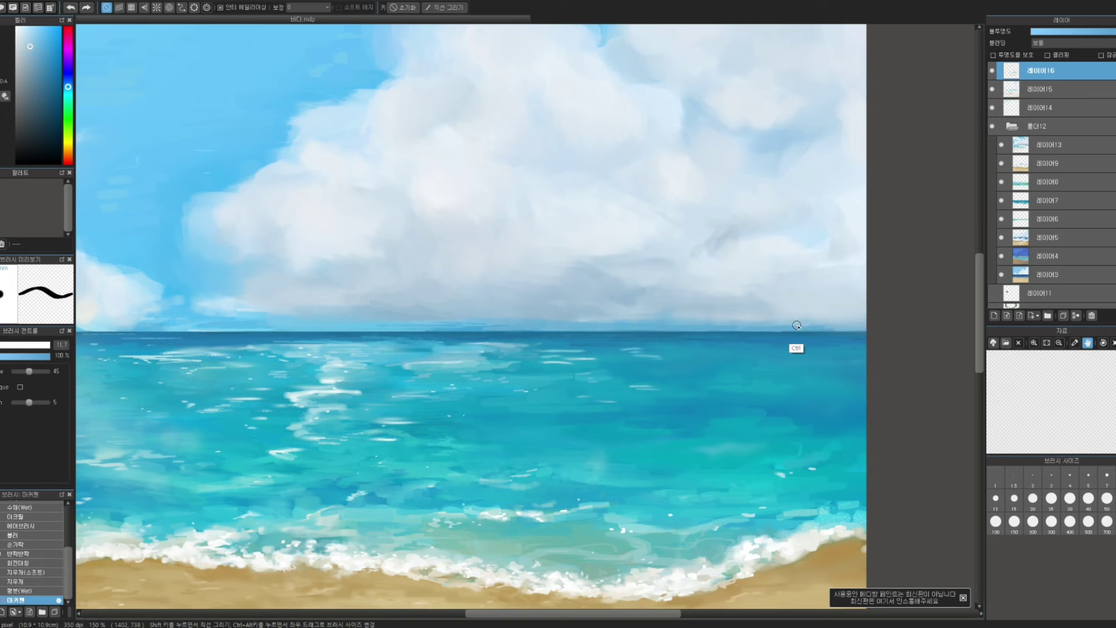
- Paint thin strokes of sampled blue along the sky strip above the right-hand horizon, undoing a misplaced one
alt+click(825, 328)
drag(821, 328, 846, 327)
alt+click(829, 329)
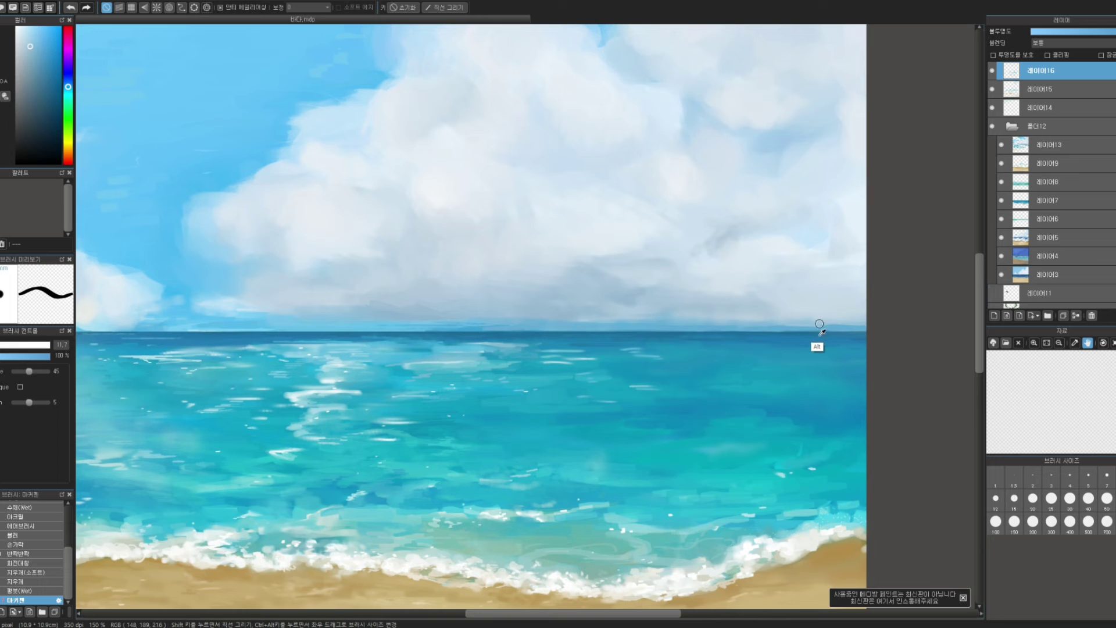
alt+click(760, 323)
key(ctrl+z)
alt+click(757, 325)
drag(759, 325, 784, 325)
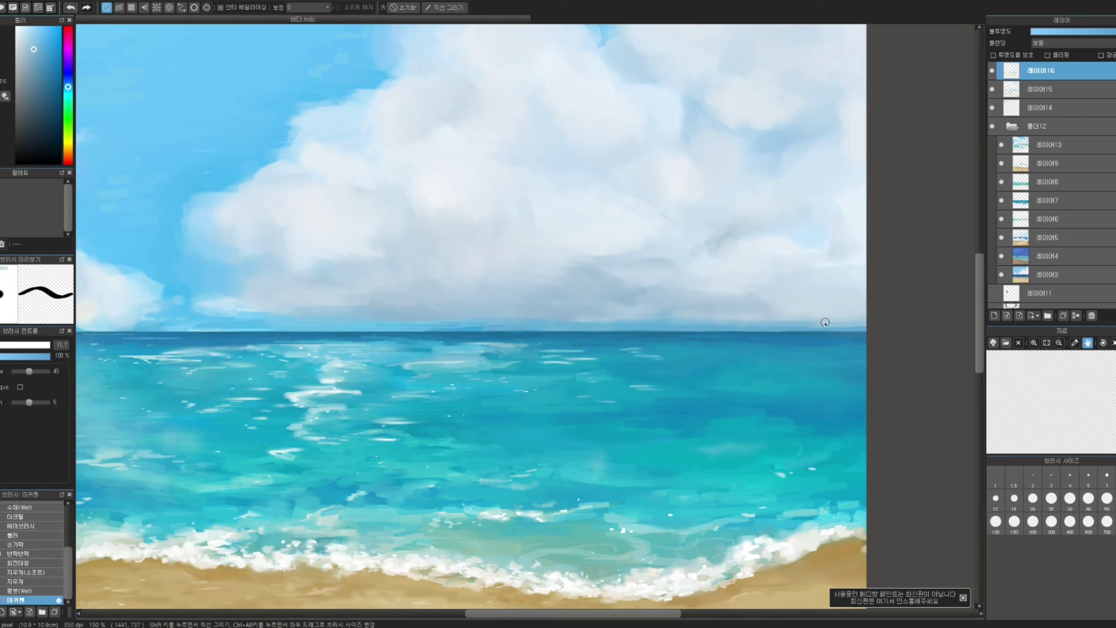
- Soften the large cloud's base above the right-hand horizon with the Airbrush (에어브러시), using sampled cloud grey and sky blue
alt+click(771, 306)
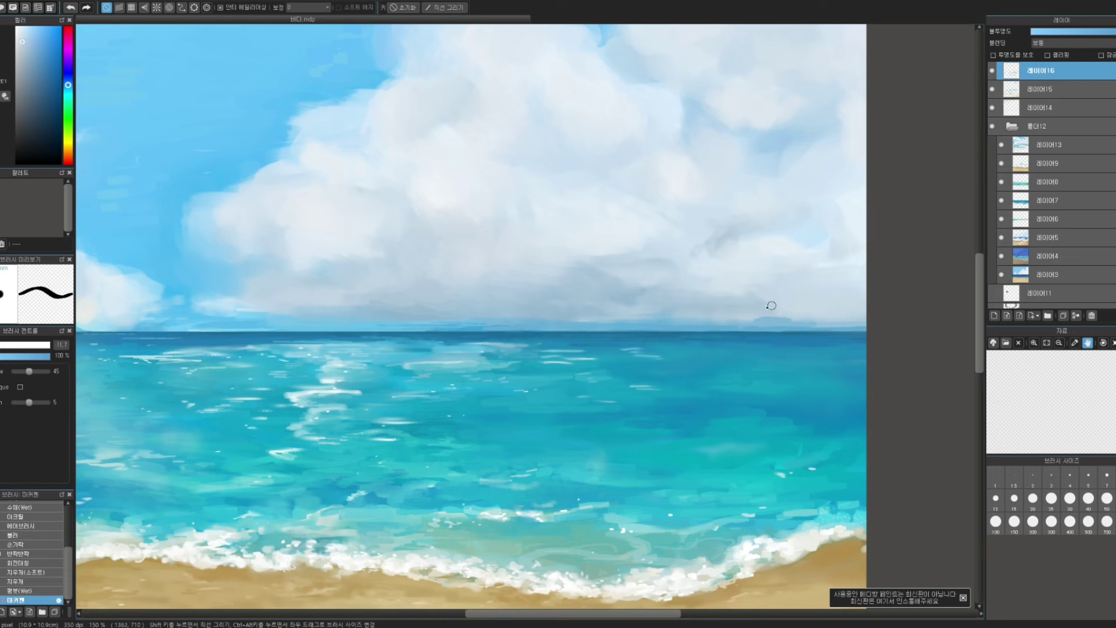
click(24, 525)
drag(742, 315, 799, 320)
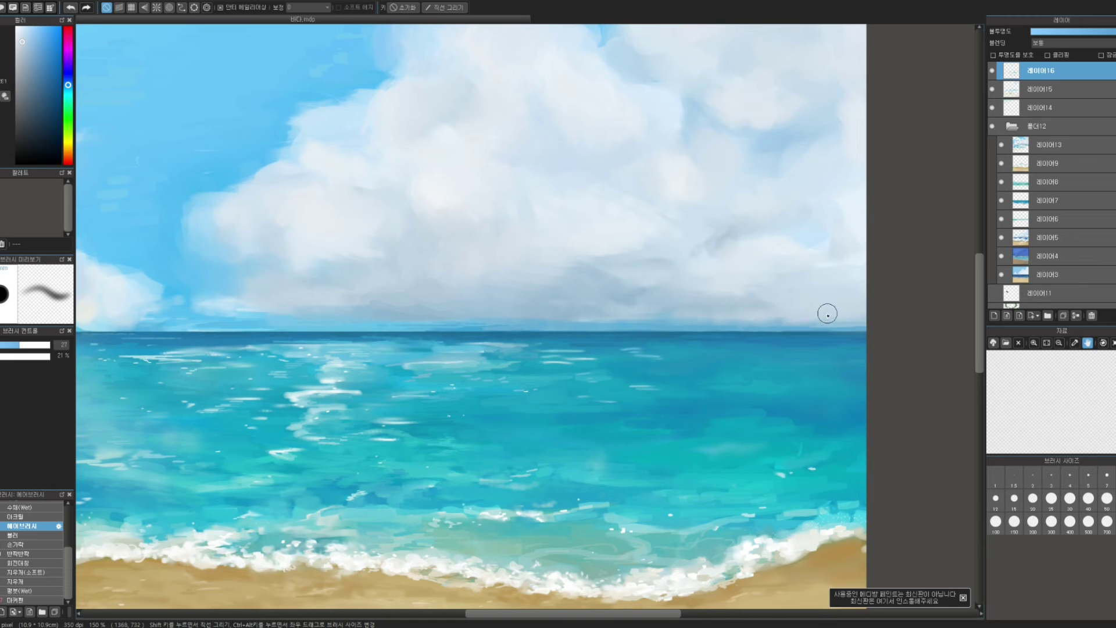
alt+click(813, 322)
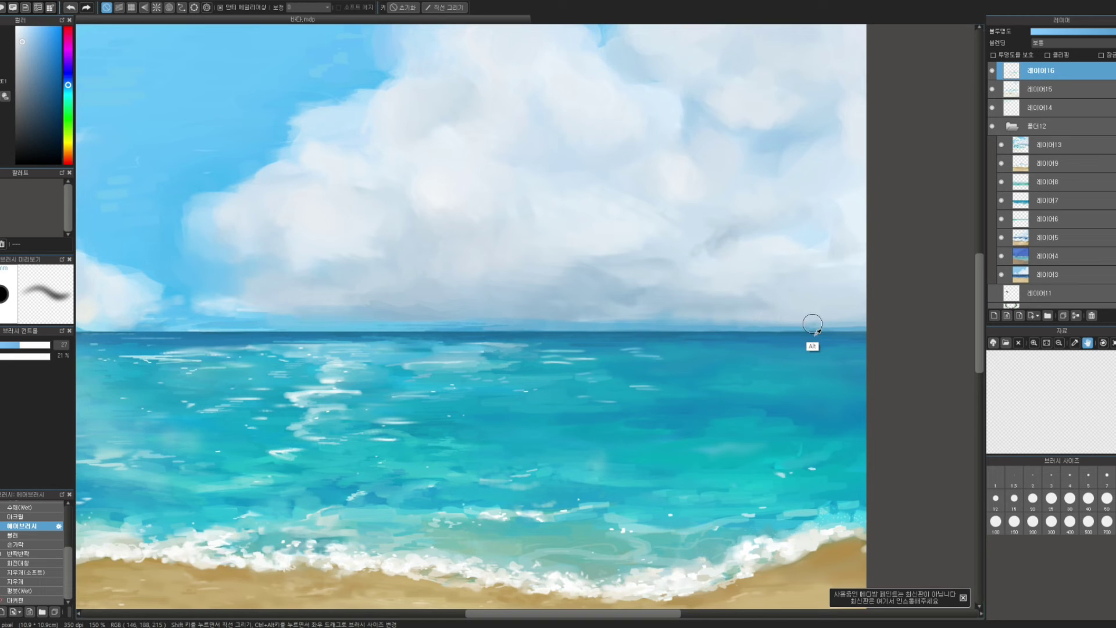
drag(807, 307, 769, 316)
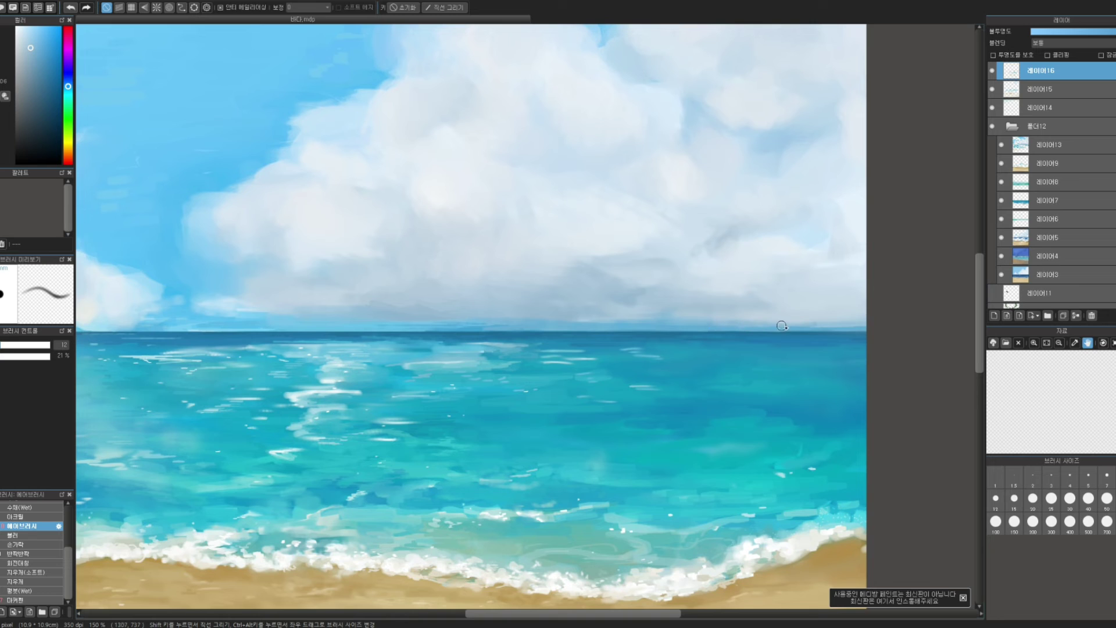
drag(800, 320, 809, 321)
- Airbrush sampled pale greys into the shaded underside of the large cloud near the canvas's right edge
alt+click(734, 310)
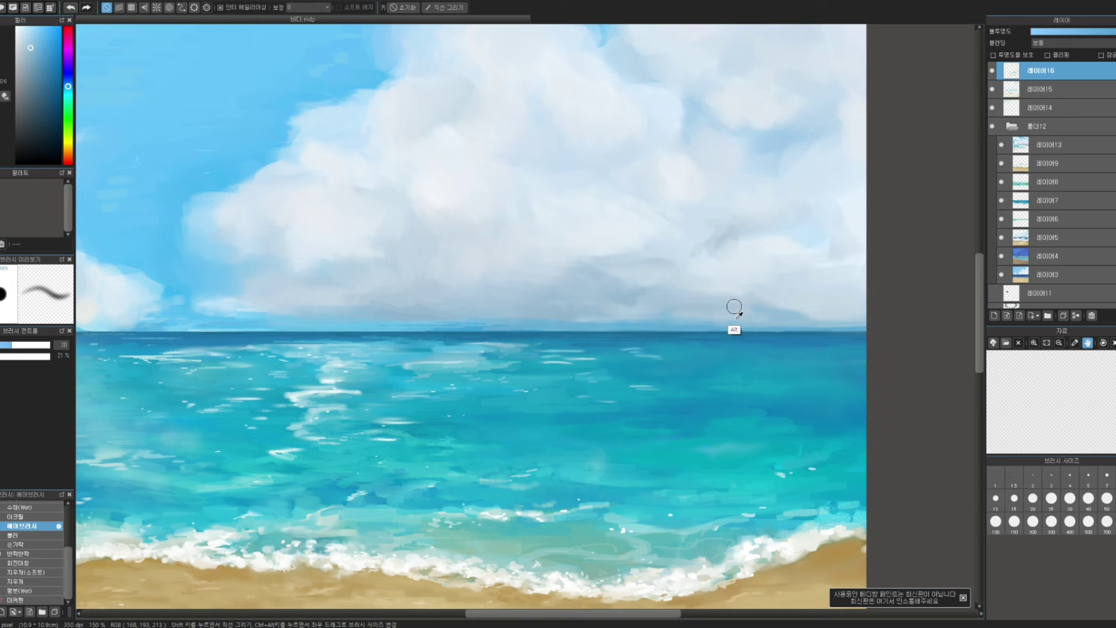
alt+click(810, 311)
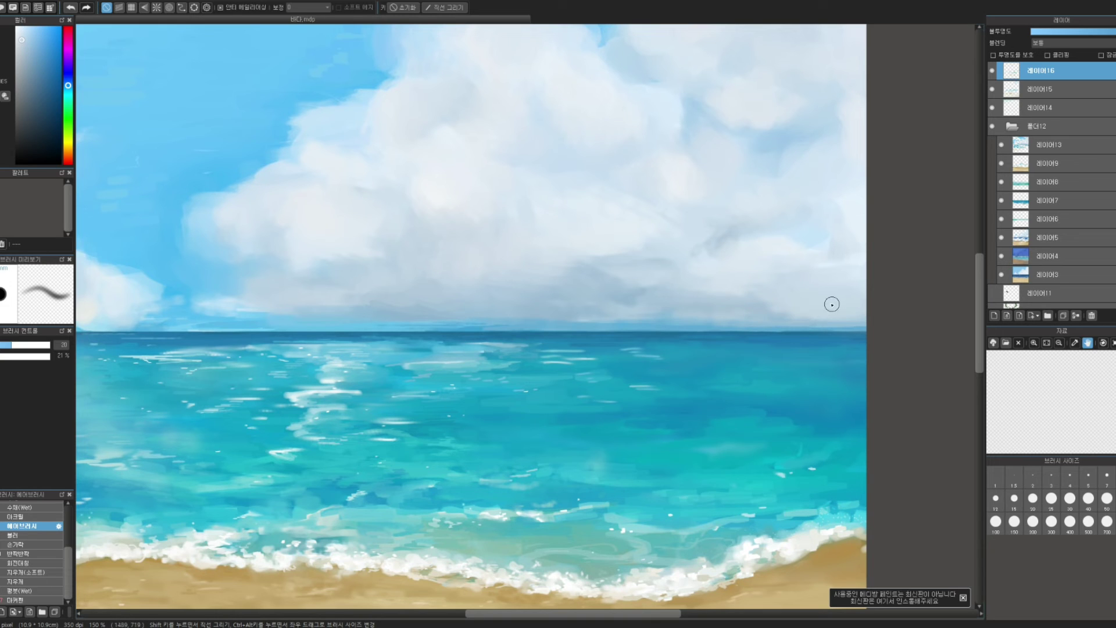
alt+click(743, 306)
drag(782, 296, 798, 297)
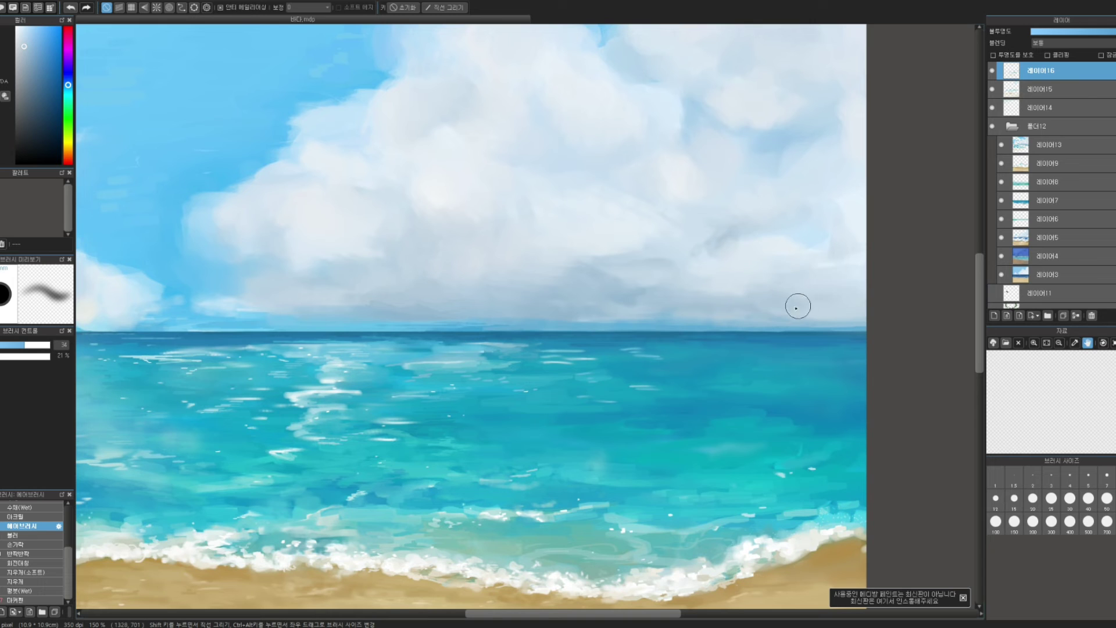
alt+click(822, 291)
mouse_move(759, 272)
mouse_down()
mouse_move(805, 270)
mouse_move(862, 289)
mouse_up()
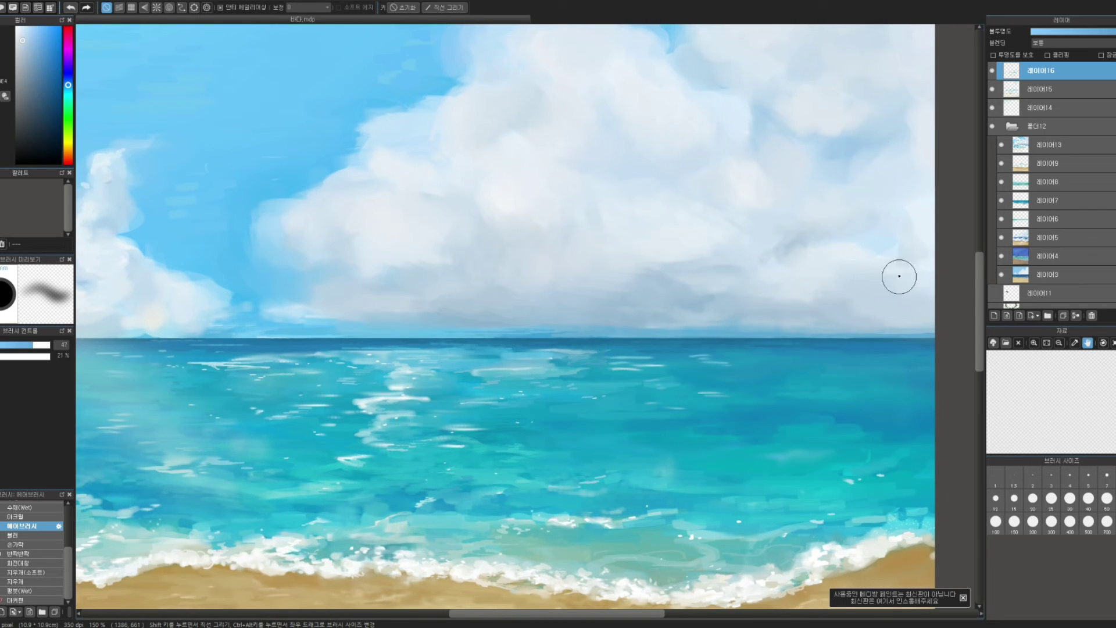
- Blend sampled white and pale grey over the large cloud's lower right with a progressively larger airbrush
alt+click(820, 259)
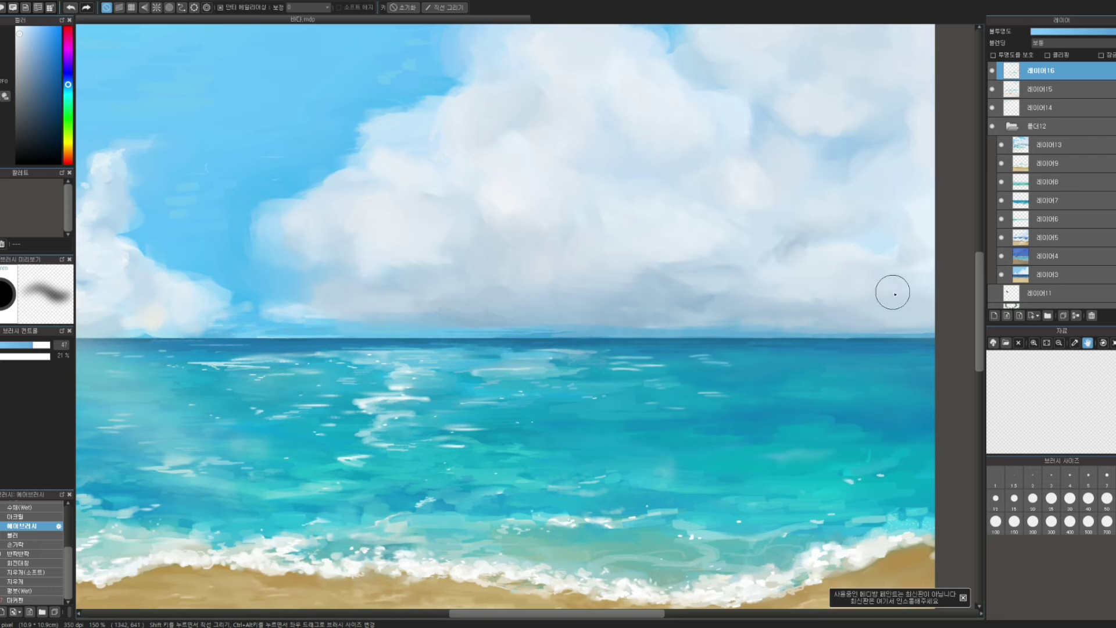
mouse_move(872, 209)
mouse_down()
mouse_move(811, 312)
mouse_move(824, 226)
mouse_up()
drag(846, 303, 820, 299)
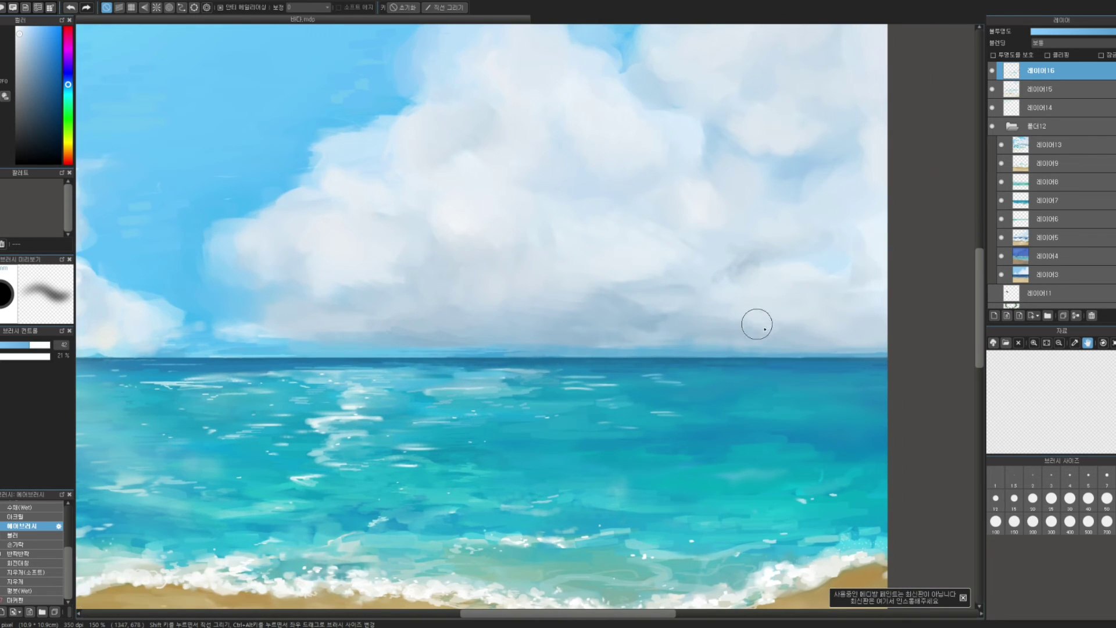
alt+click(800, 331)
key(bracketright)
key(bracketright)
key(bracketright)
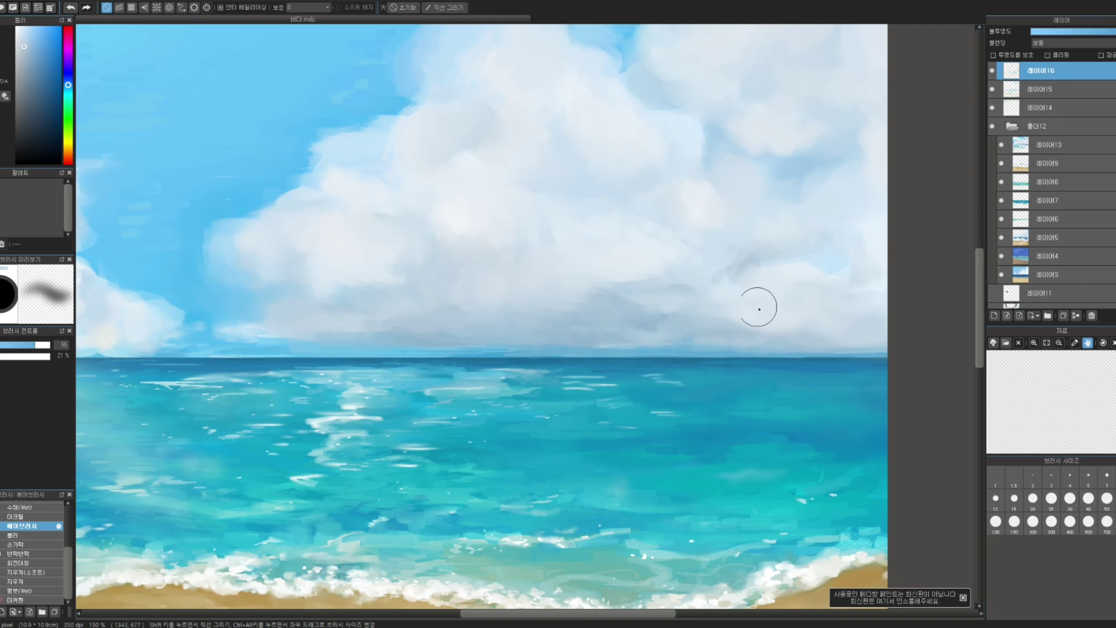
mouse_move(800, 222)
mouse_down()
mouse_move(797, 139)
mouse_move(861, 183)
mouse_up()
mouse_move(802, 174)
mouse_down()
mouse_move(848, 245)
mouse_move(785, 221)
mouse_up()
mouse_move(853, 305)
mouse_down()
mouse_move(837, 296)
mouse_move(776, 349)
mouse_move(757, 340)
mouse_up()
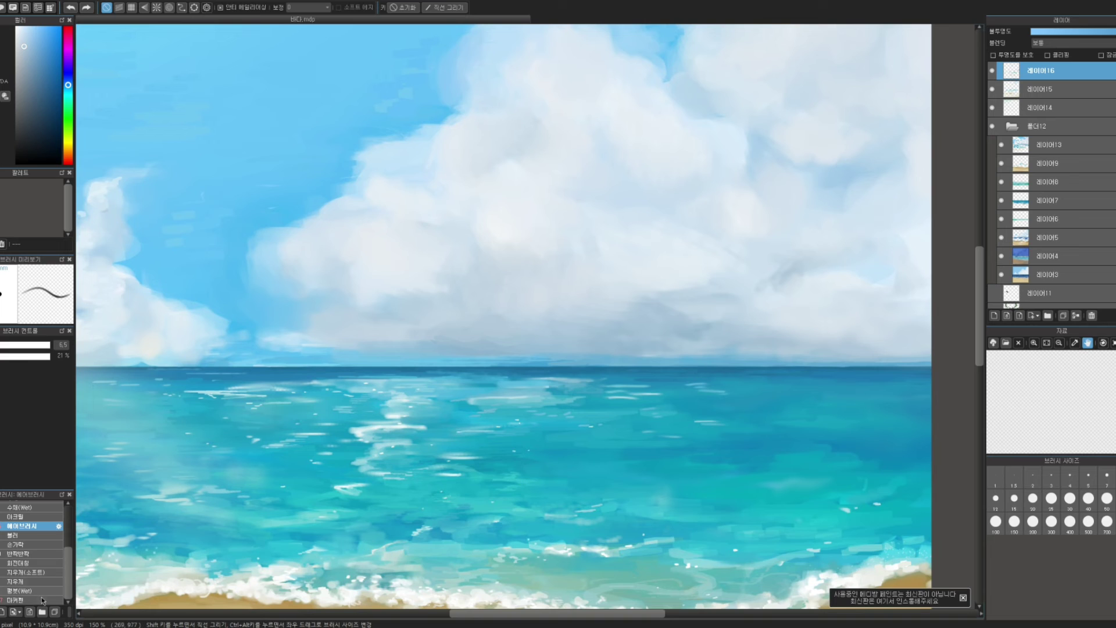
- Touch up the large cloud's lower edge above the horizon with pale marker strokes and smudge it with the Finger brush (손가락) at size 25
click(40, 599)
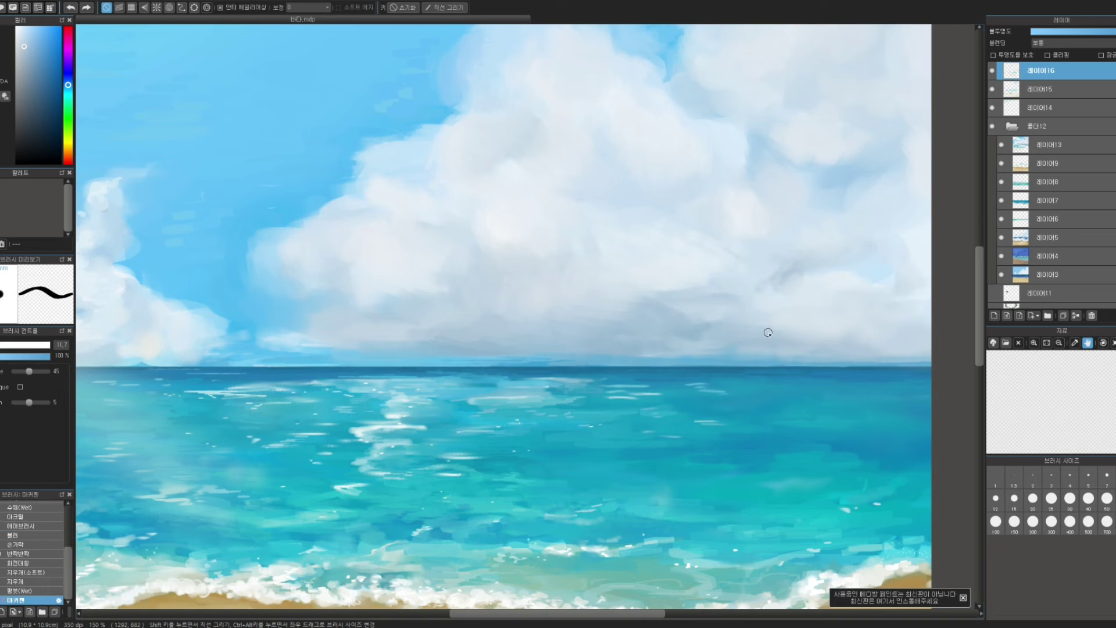
drag(731, 356, 800, 355)
key(ctrl+z)
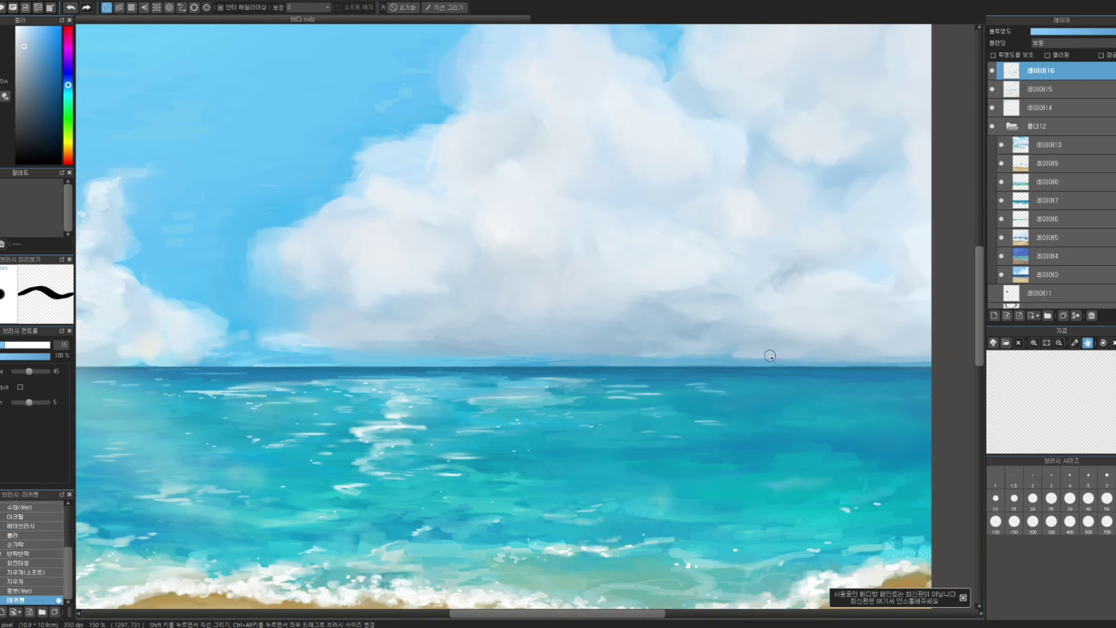
click(36, 545)
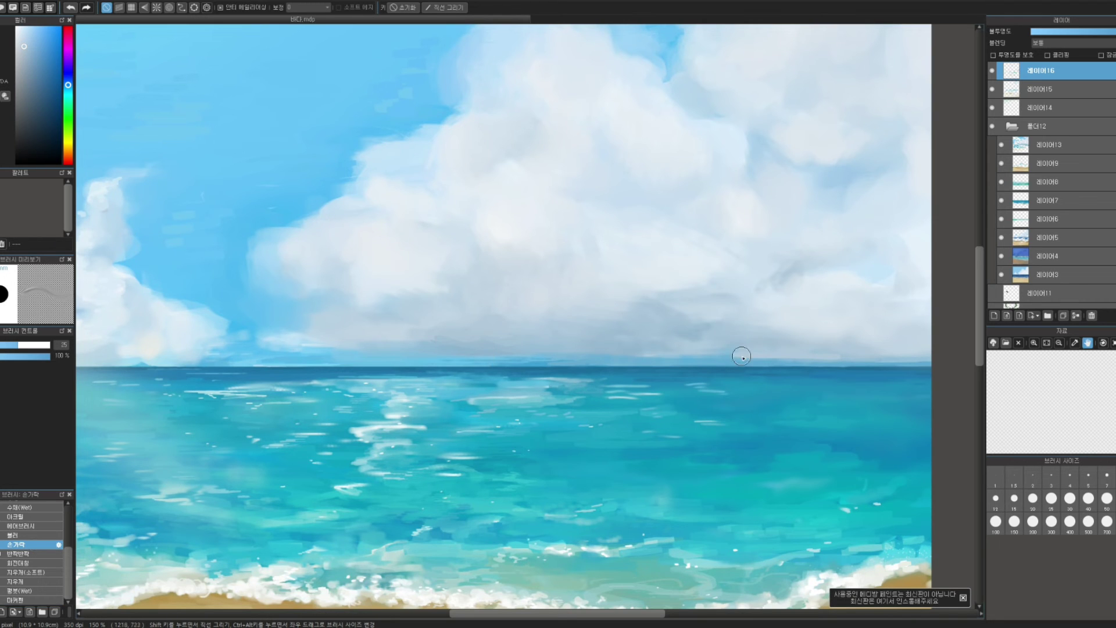
drag(725, 352, 731, 349)
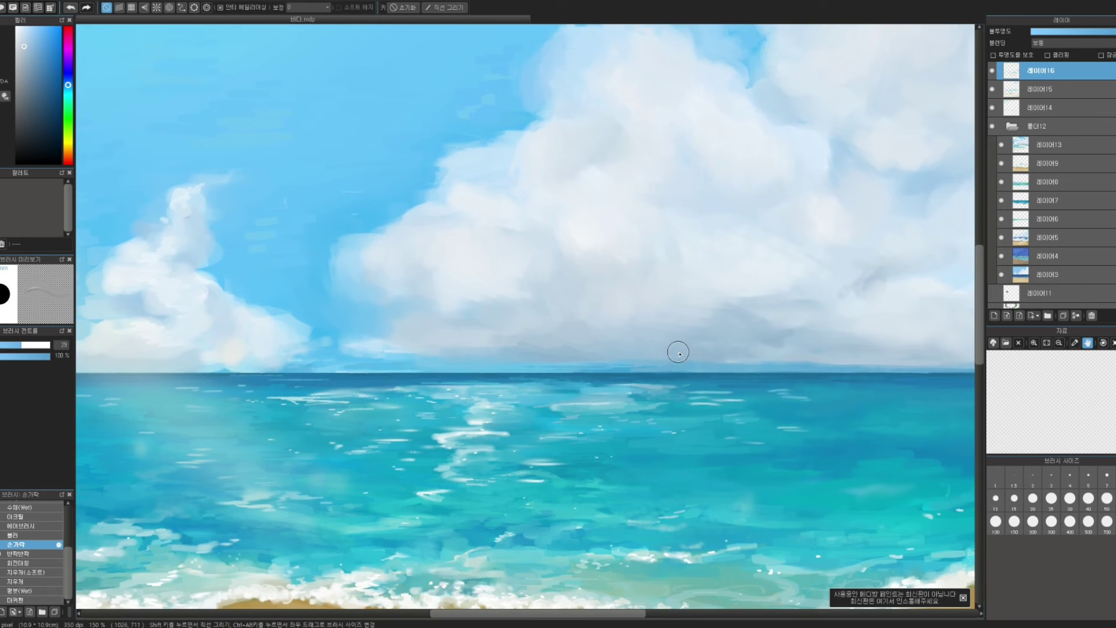
key(ctrl)
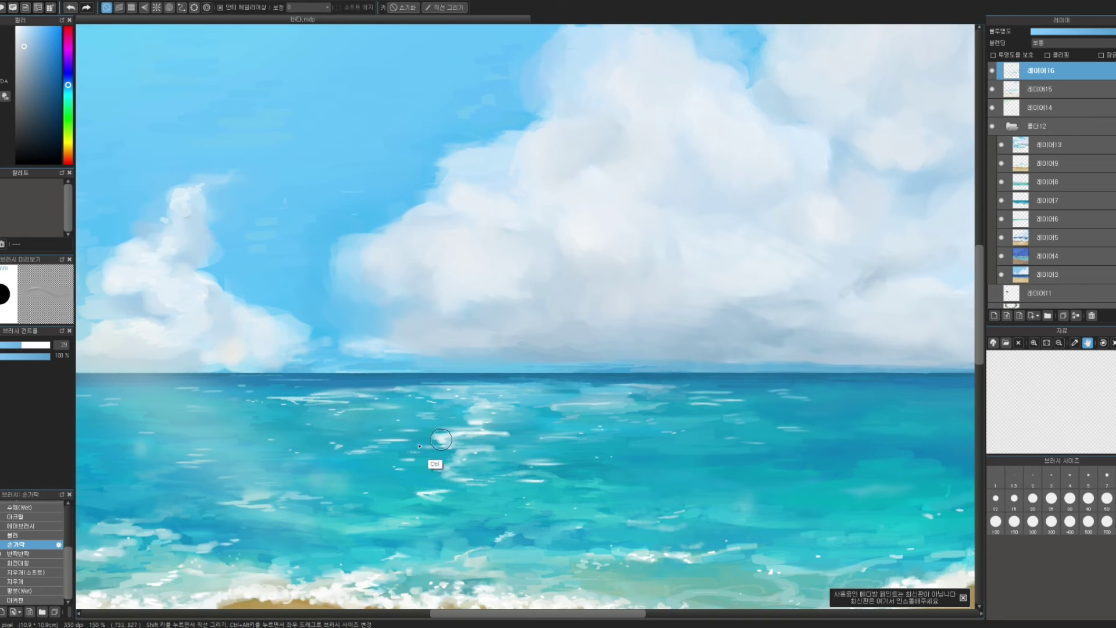
- Rework the cloud base above the central horizon with sampled blue marker strokes, undoing one, and smudge it with the Finger brush
click(23, 600)
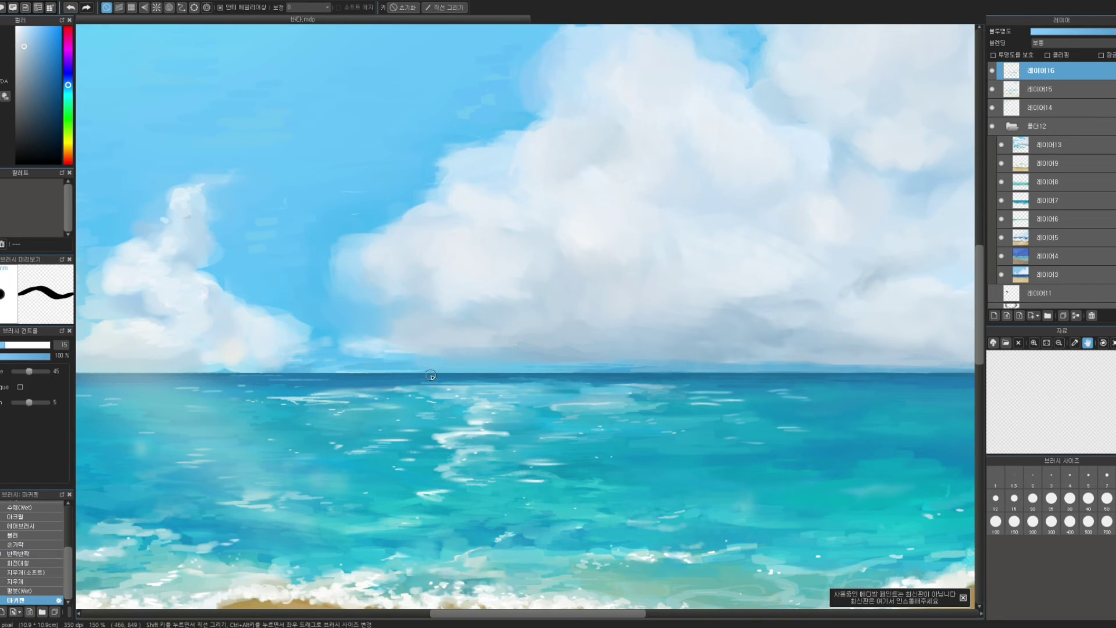
drag(580, 356, 657, 360)
key(ctrl+z)
alt+click(645, 357)
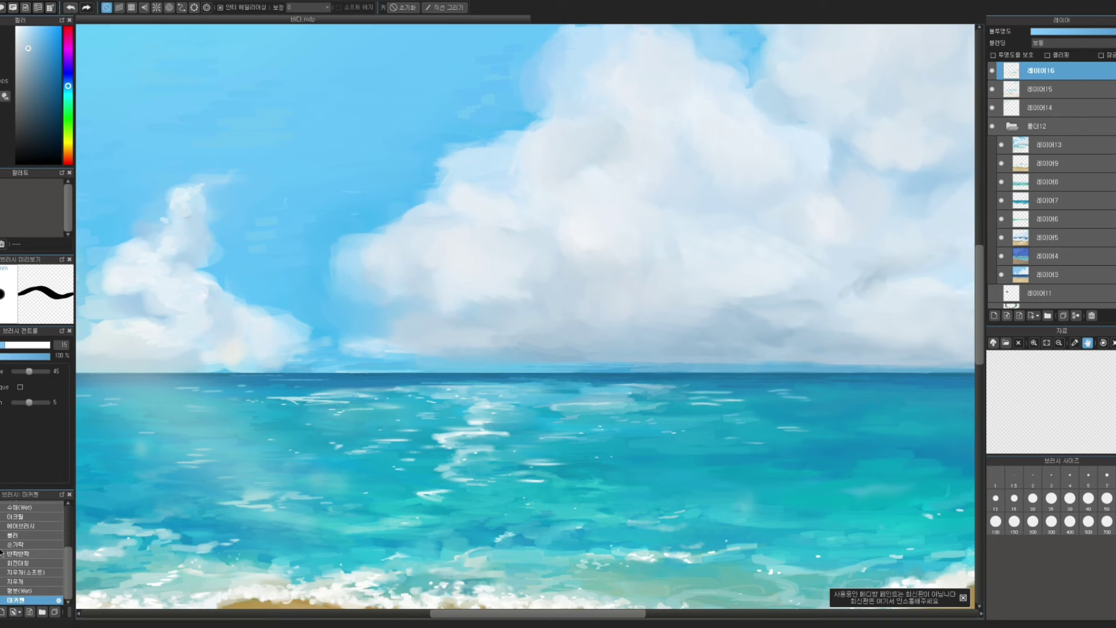
click(28, 545)
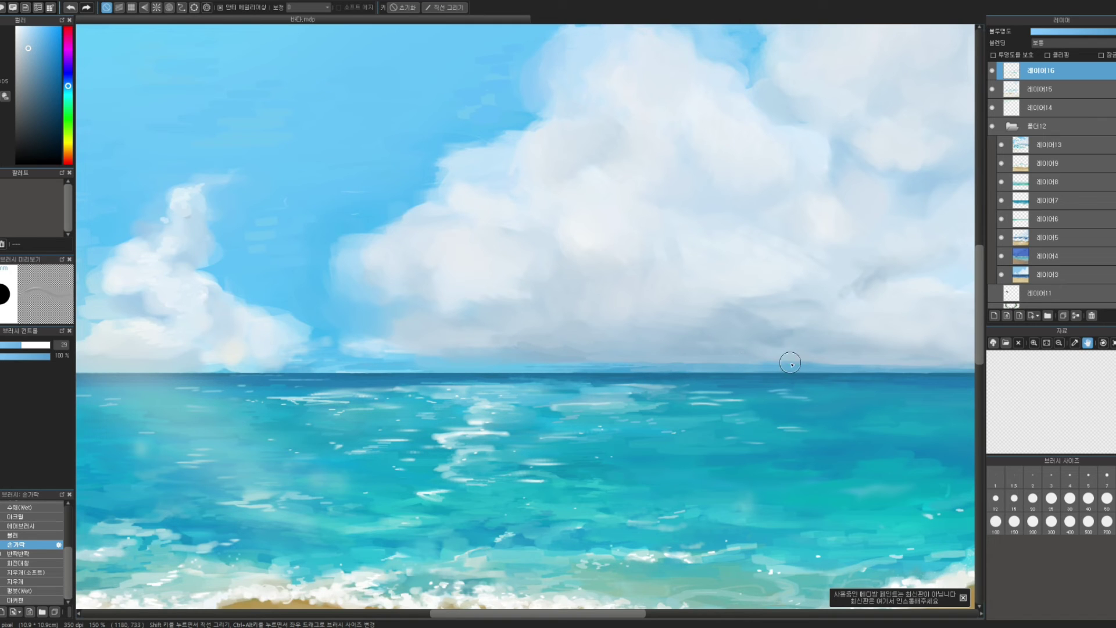
drag(790, 268, 721, 232)
drag(643, 250, 722, 278)
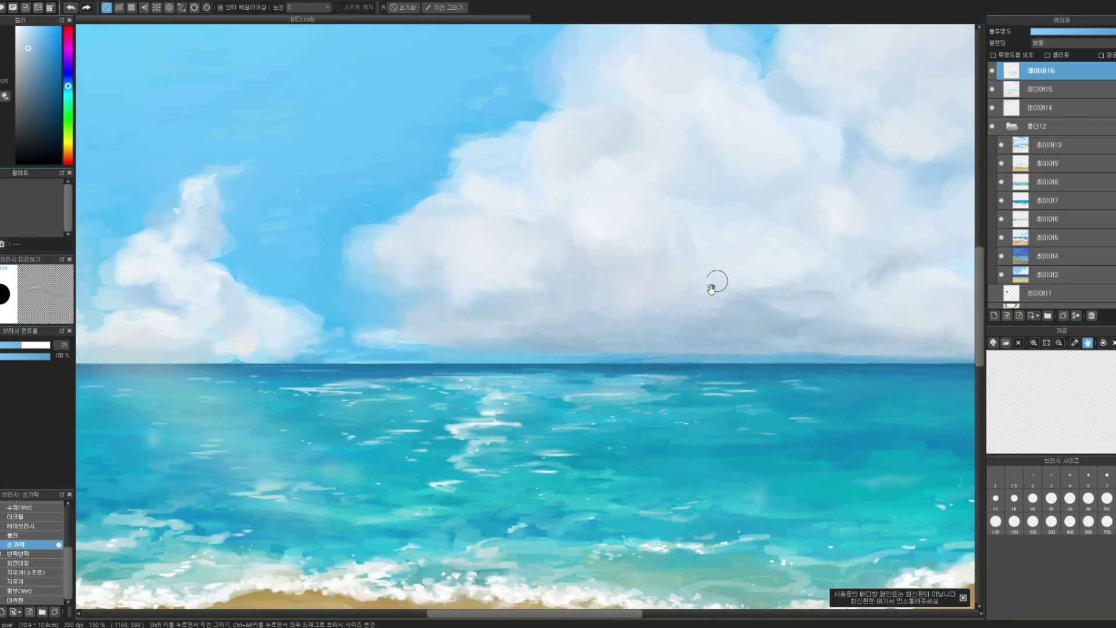
drag(578, 314, 668, 309)
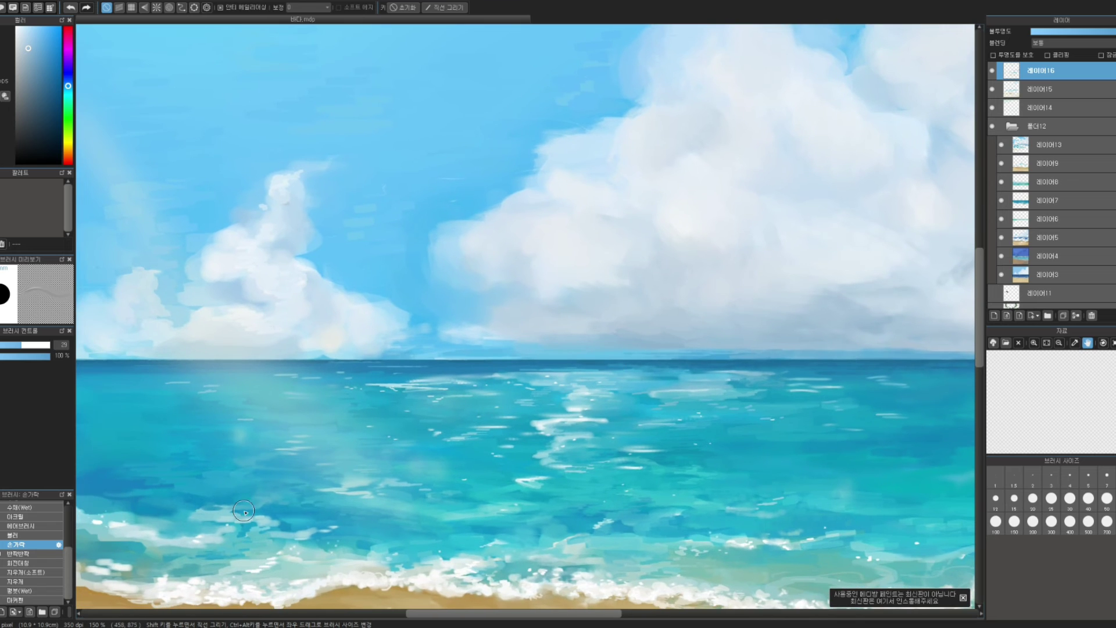
- Paint sampled blues with the size 15 Marker pen along the cloud base's left part and blend them with the Finger brush
click(42, 600)
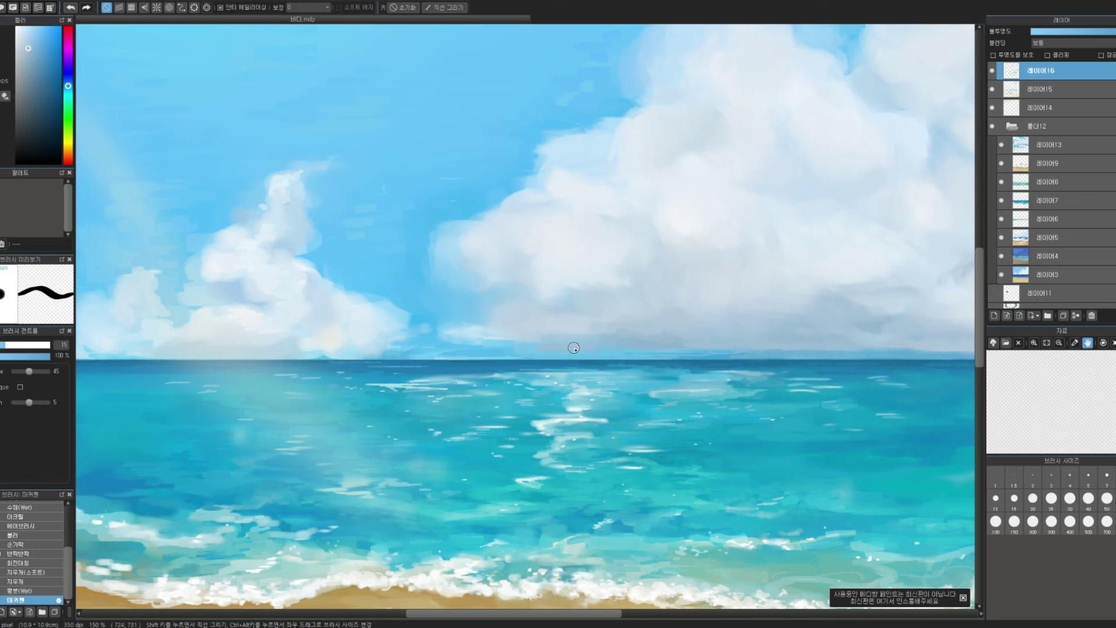
key(ctrl+z)
alt+click(534, 343)
alt+click(625, 347)
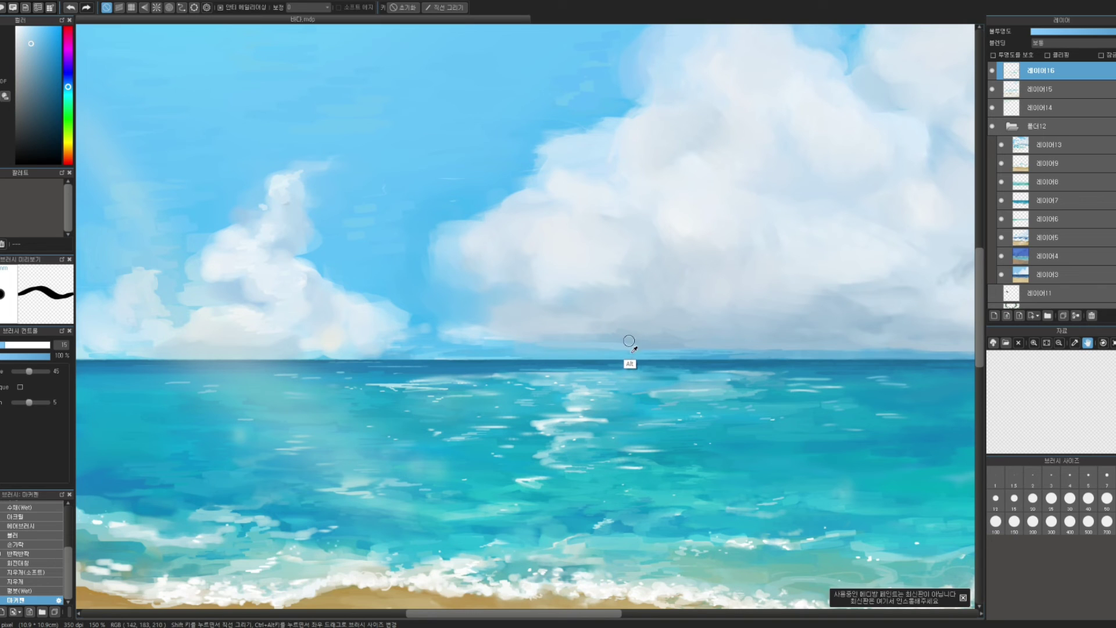
alt+click(605, 348)
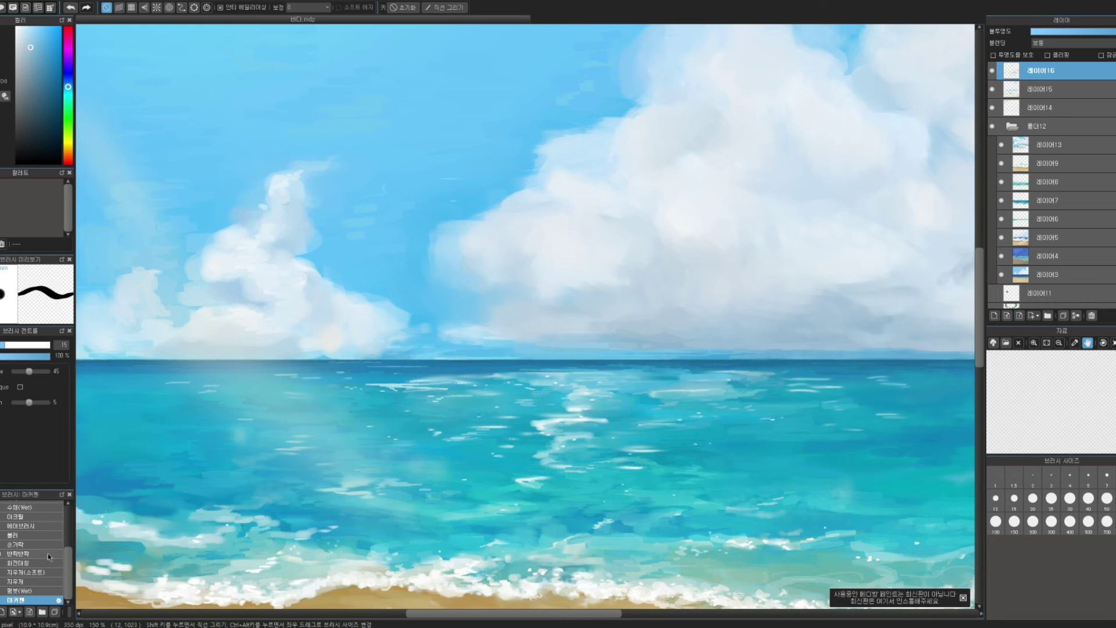
click(32, 546)
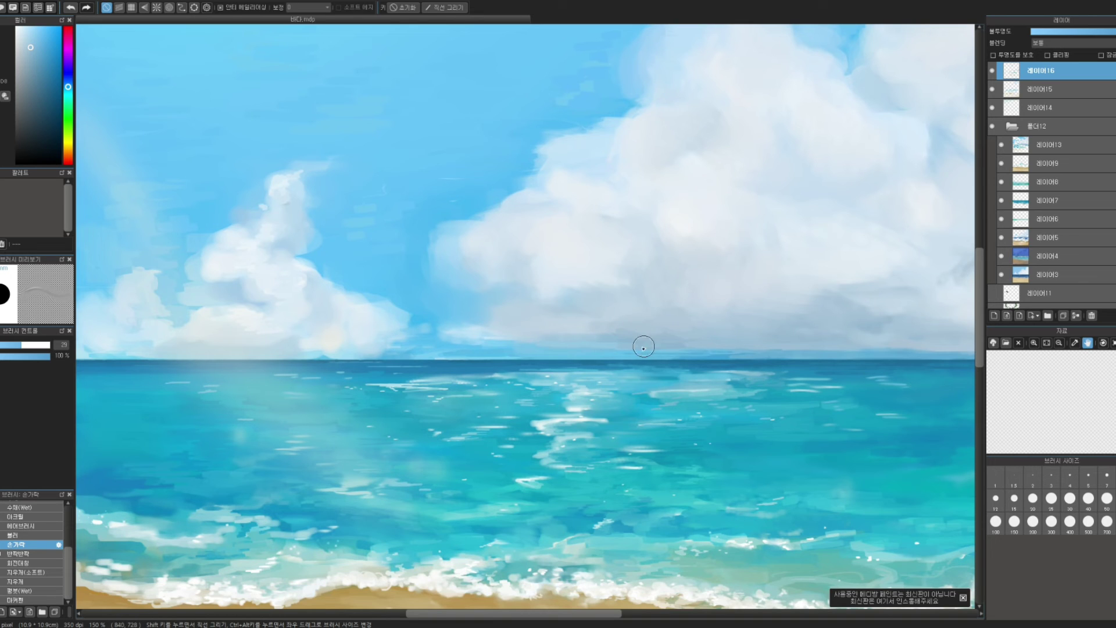
scroll(681, 263, down, 2)
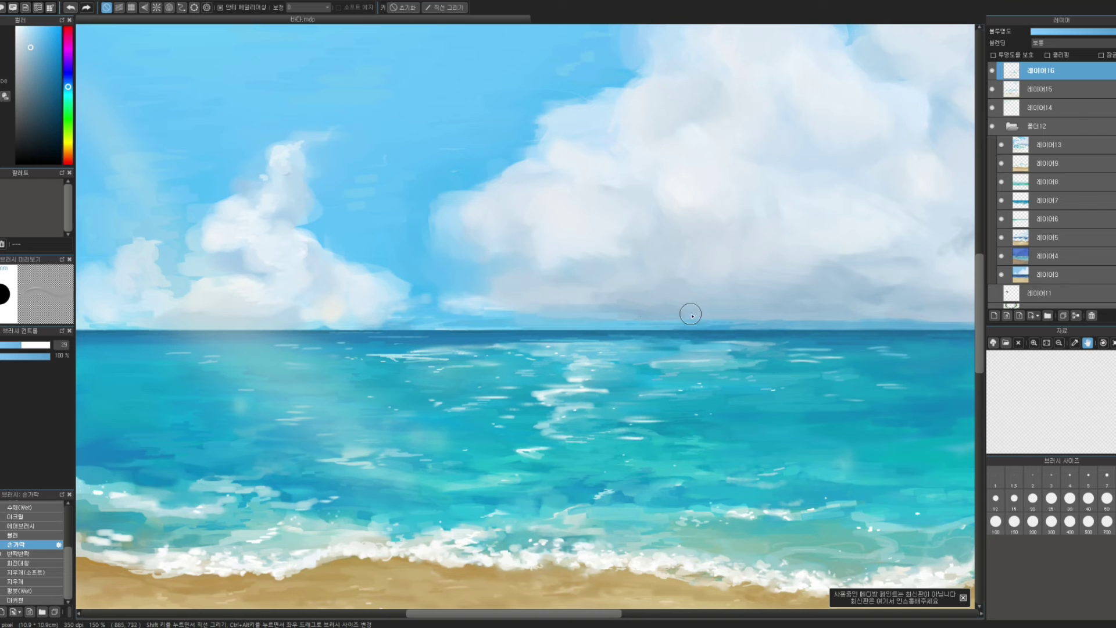
drag(685, 252, 623, 217)
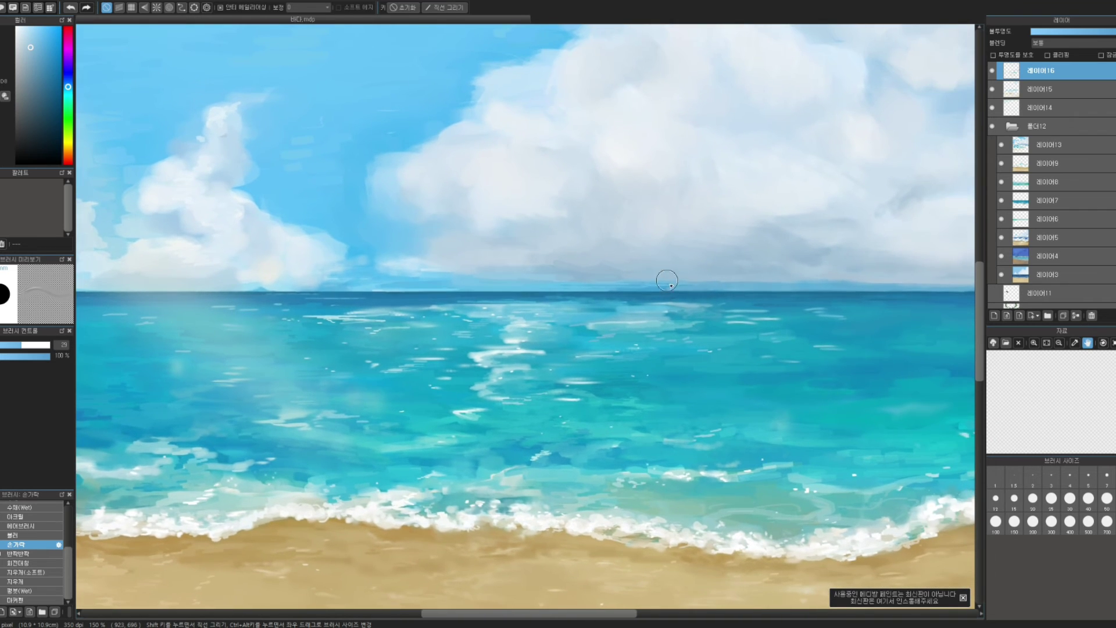
- Select layer 레이어13, save the painting, and try smudging the horizon below the large cloud
click(1016, 142)
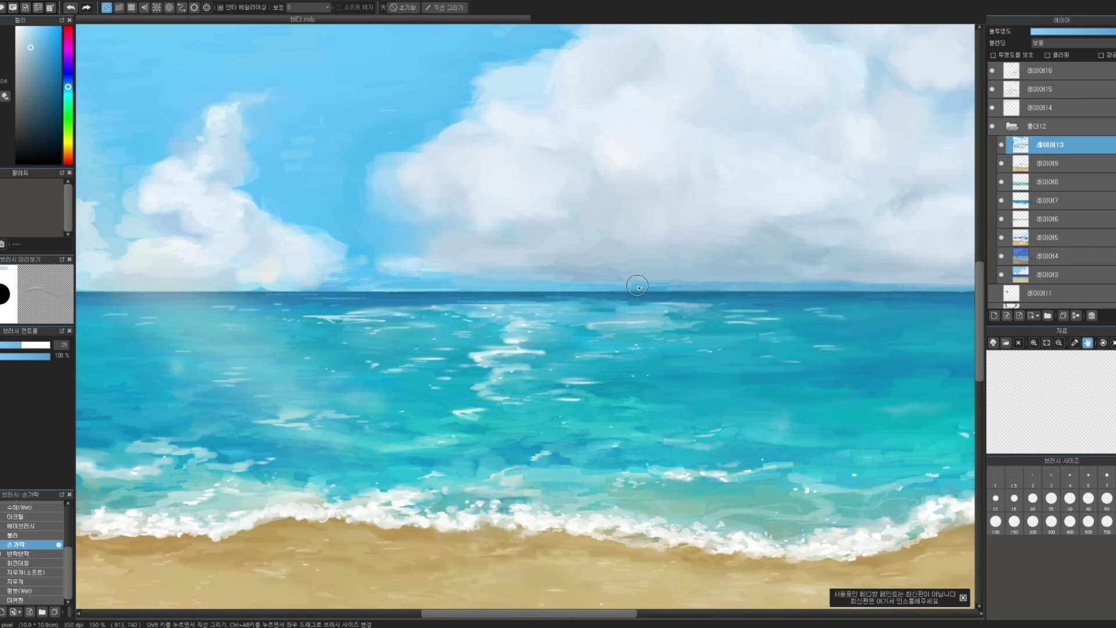
key(ctrl)
key(ctrl)
key(ctrl+s)
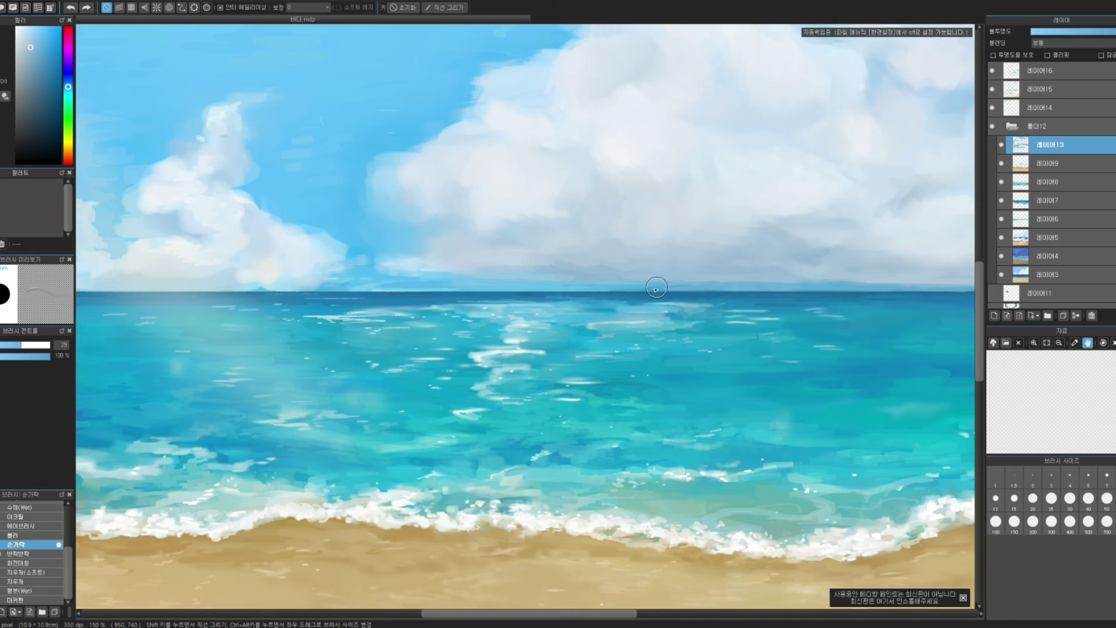
drag(658, 284, 675, 286)
key(ctrl+z)
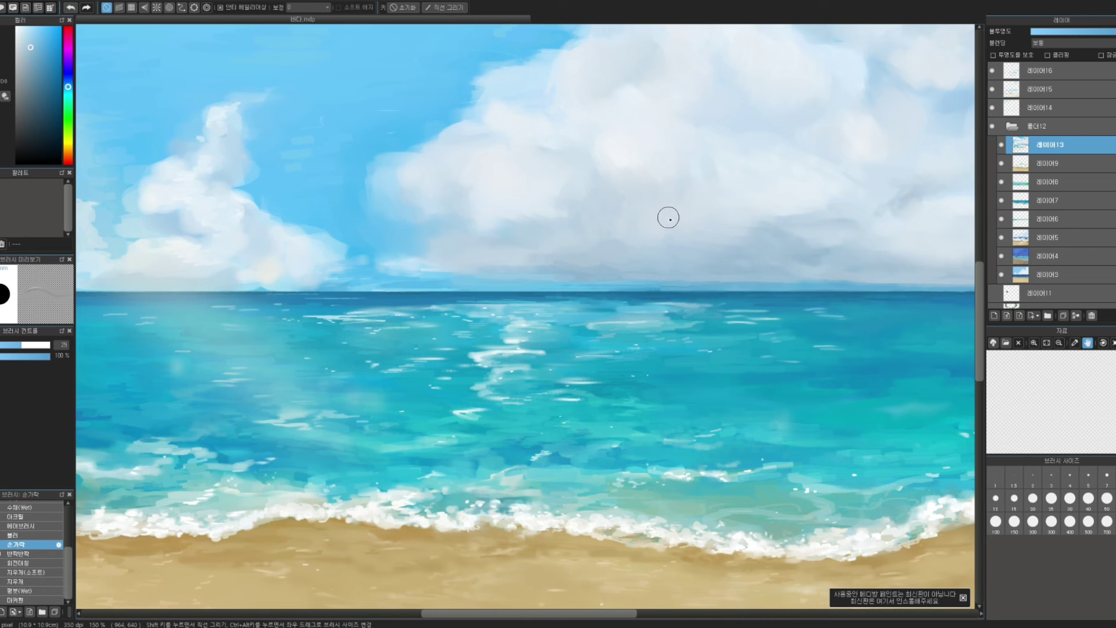
- Add a new layer above 레이어16 and set its blending mode to Overlay (오버레이)
drag(659, 210, 738, 282)
drag(632, 256, 731, 260)
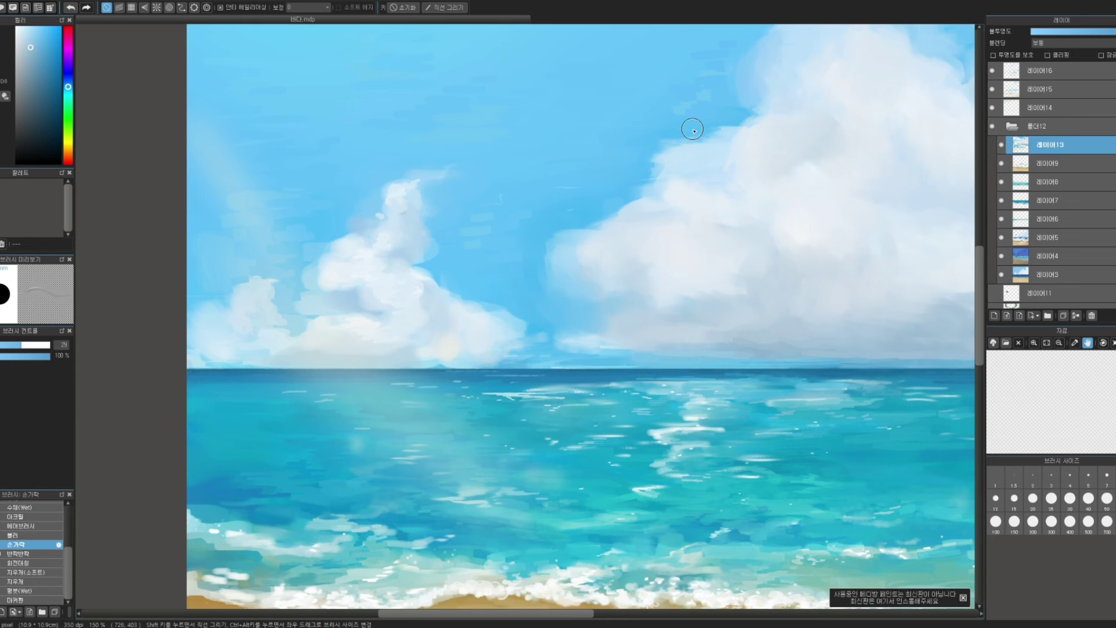
mouse_move(663, 429)
mouse_down()
mouse_move(640, 281)
mouse_move(599, 194)
mouse_move(613, 299)
mouse_move(684, 312)
mouse_move(636, 331)
mouse_up()
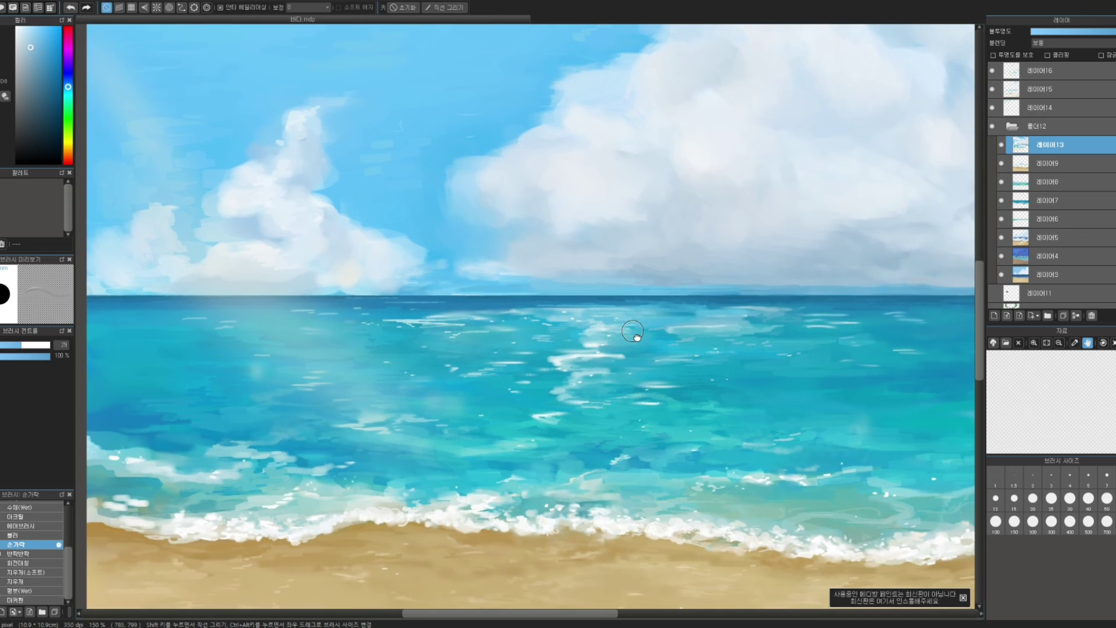
key(ctrl+minus)
key(ctrl+minus)
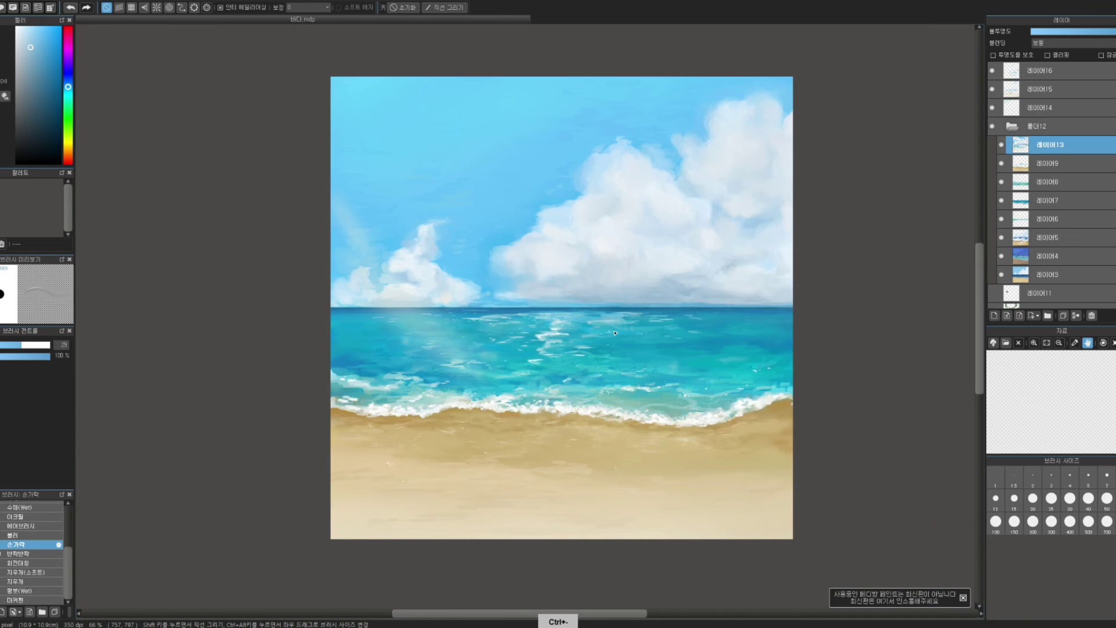
click(1036, 70)
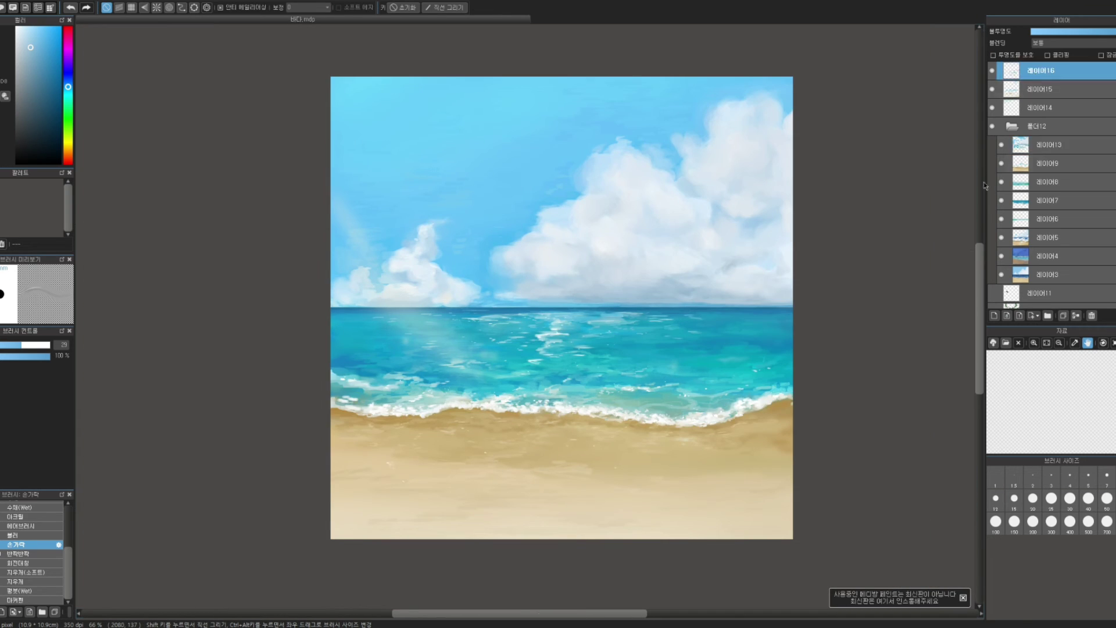
click(995, 315)
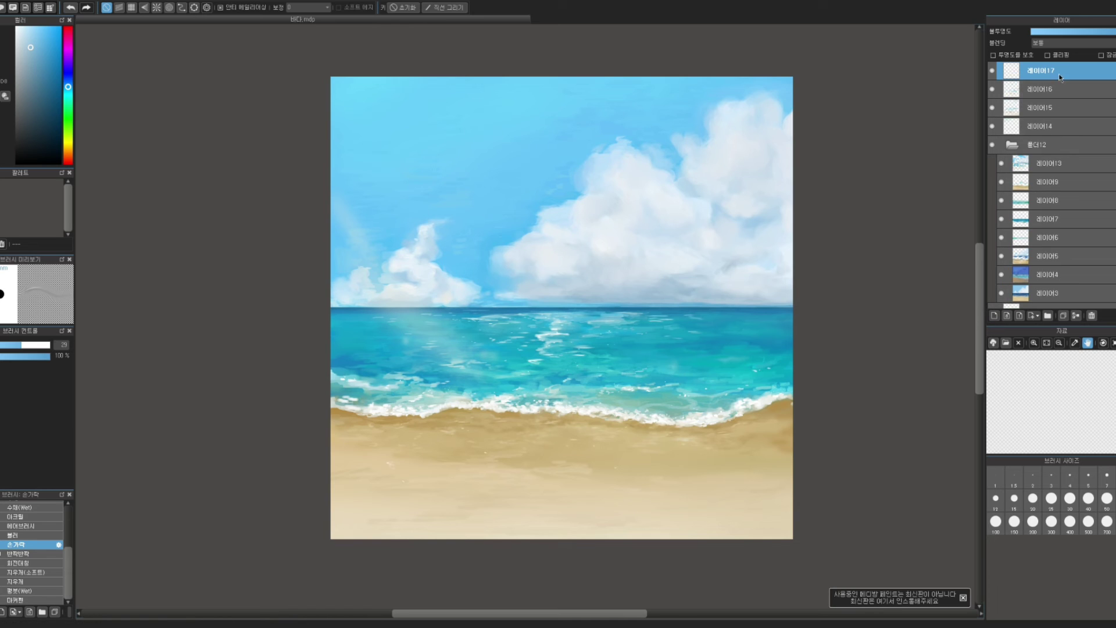
click(1064, 43)
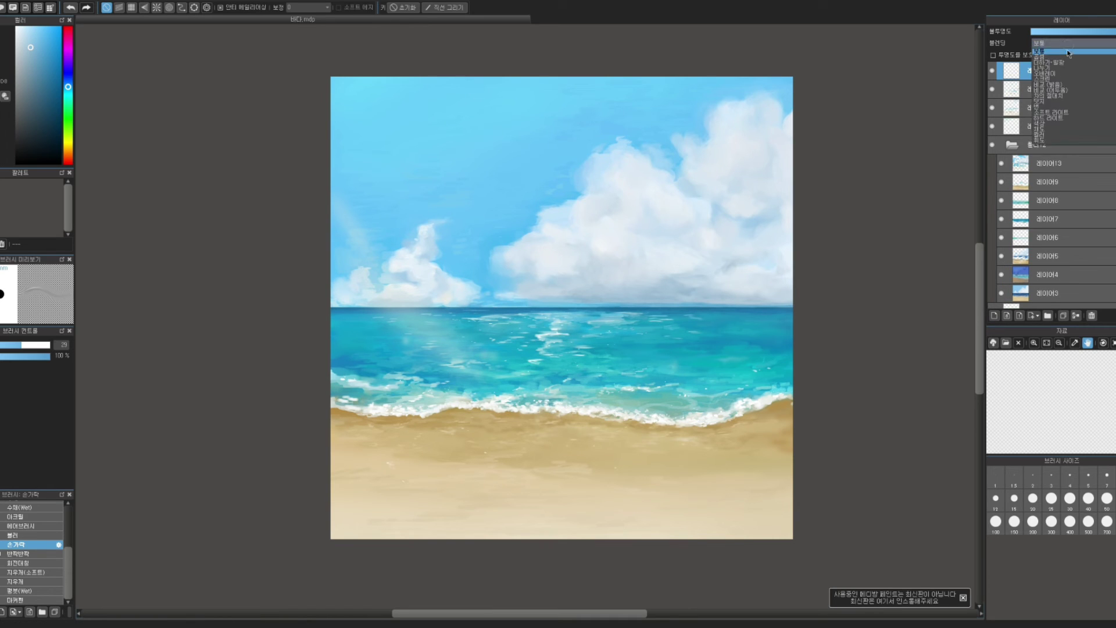
click(1059, 79)
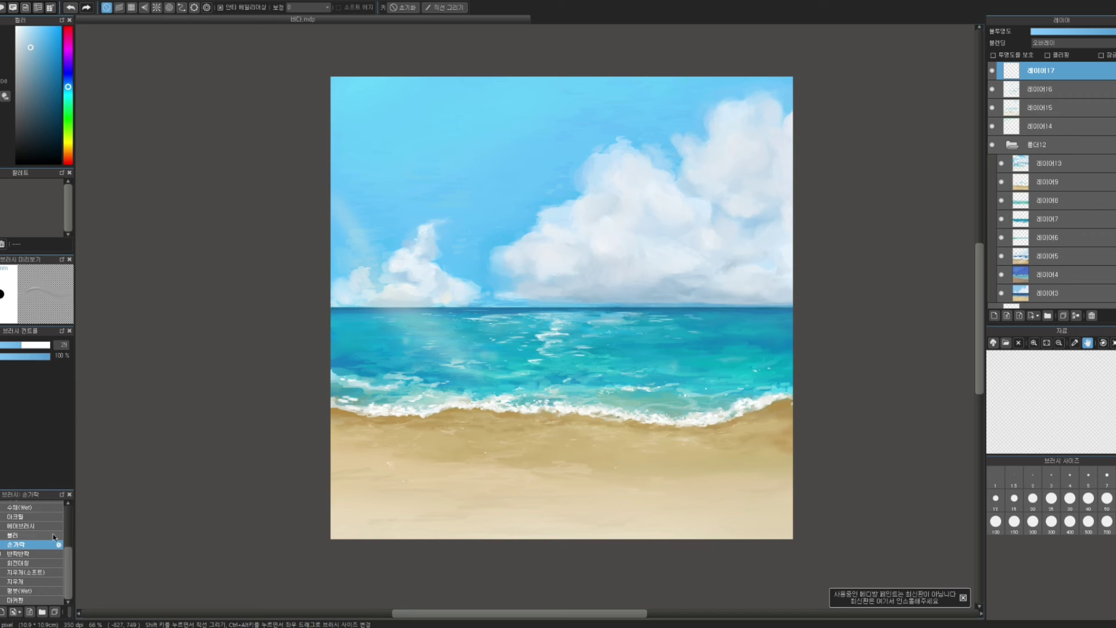
- Tint the sea on the overlay layer with light cyan using the Airbrush (에어브러시) at about size 340, undoing one stroke
click(27, 525)
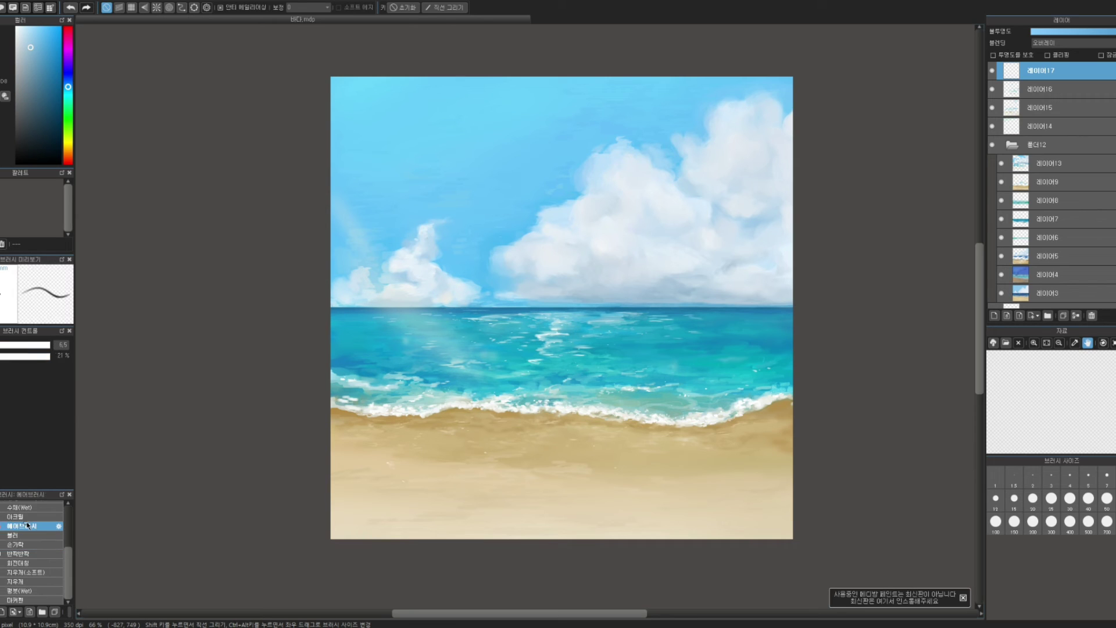
mouse_move(9, 348)
mouse_down()
mouse_move(55, 343)
mouse_move(73, 328)
mouse_up()
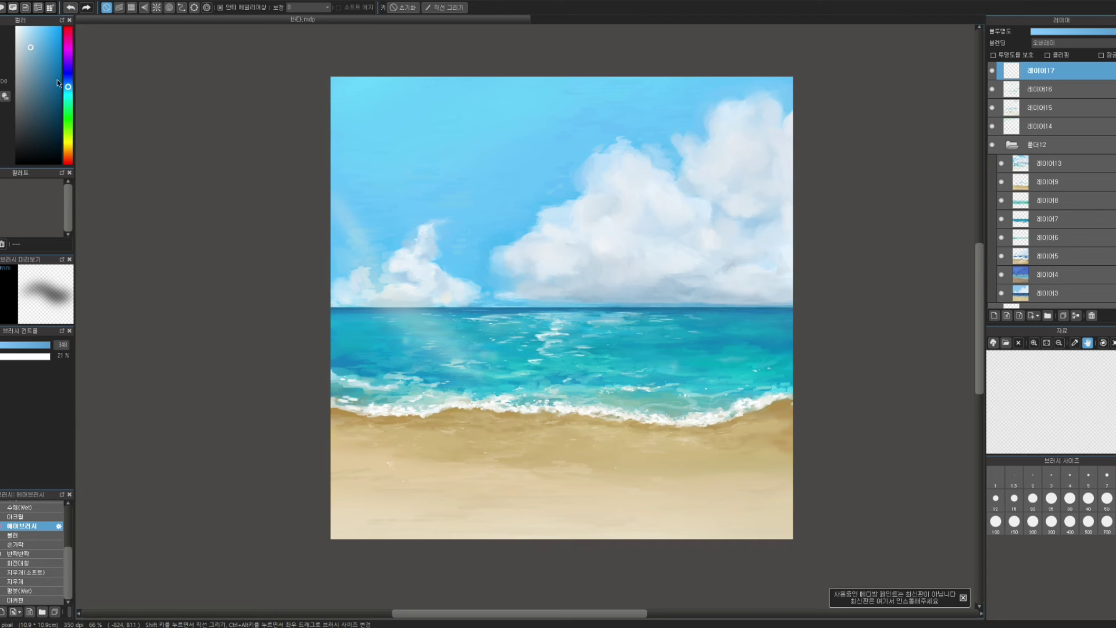
drag(71, 93, 71, 94)
drag(69, 89, 68, 93)
drag(324, 356, 414, 342)
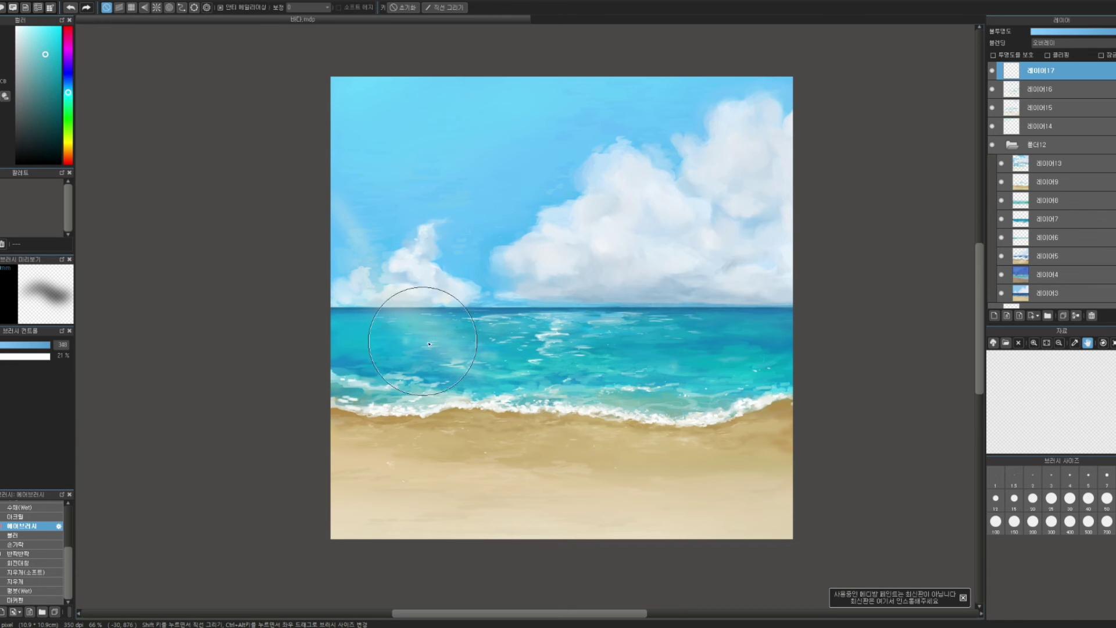
key(ctrl+z)
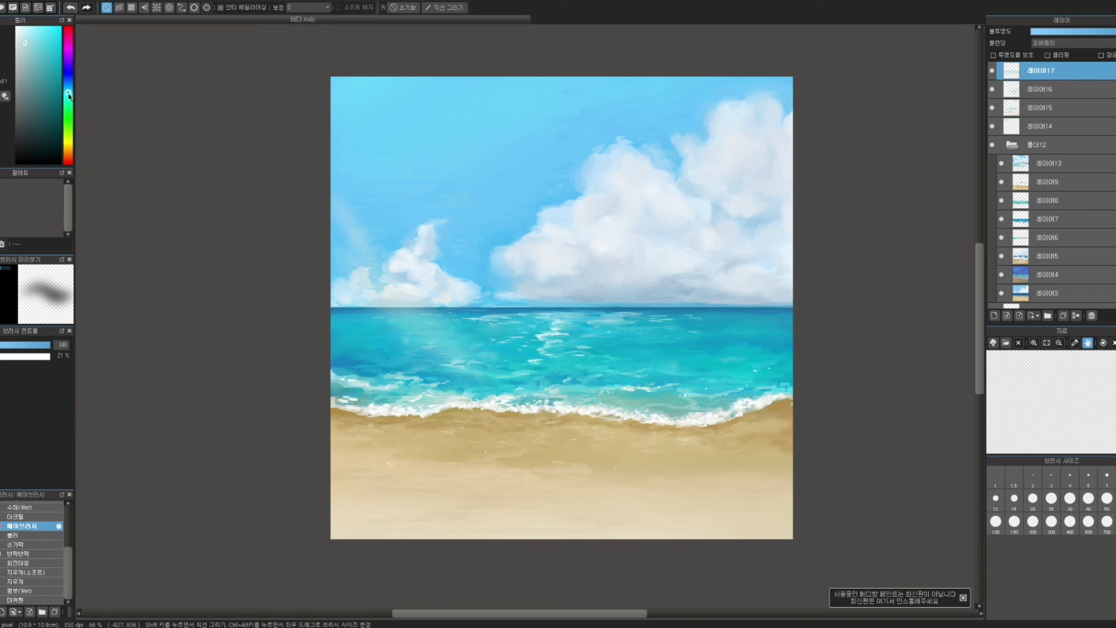
- Glaze the clouds with pale yellow and muted cyan airbrush strokes down to the horizon, undoing one stroke
drag(68, 93, 82, 149)
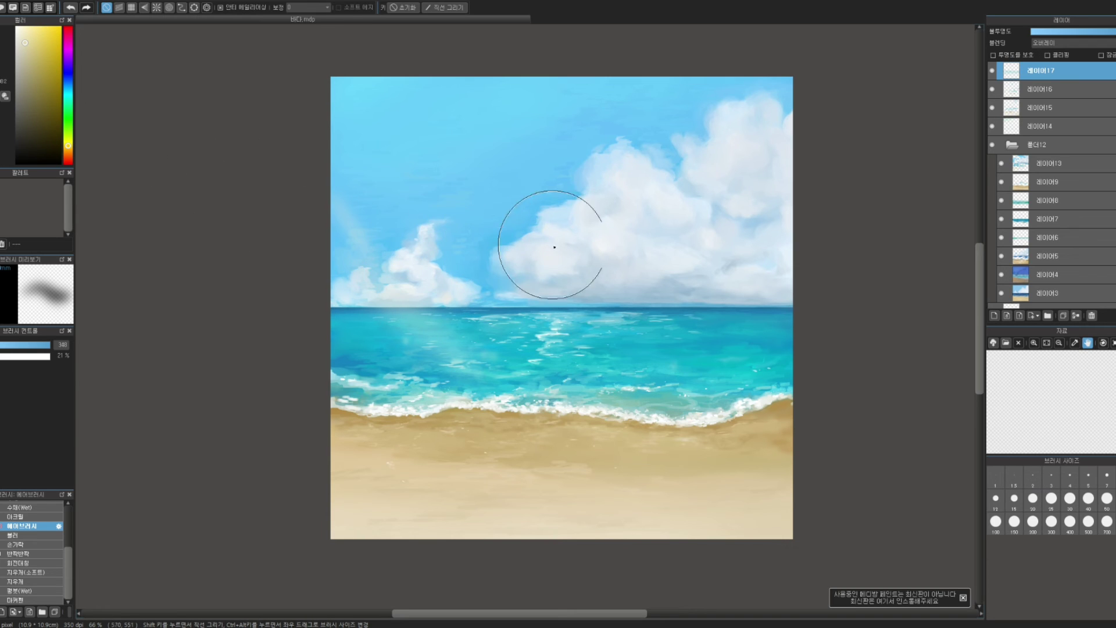
drag(646, 249, 548, 254)
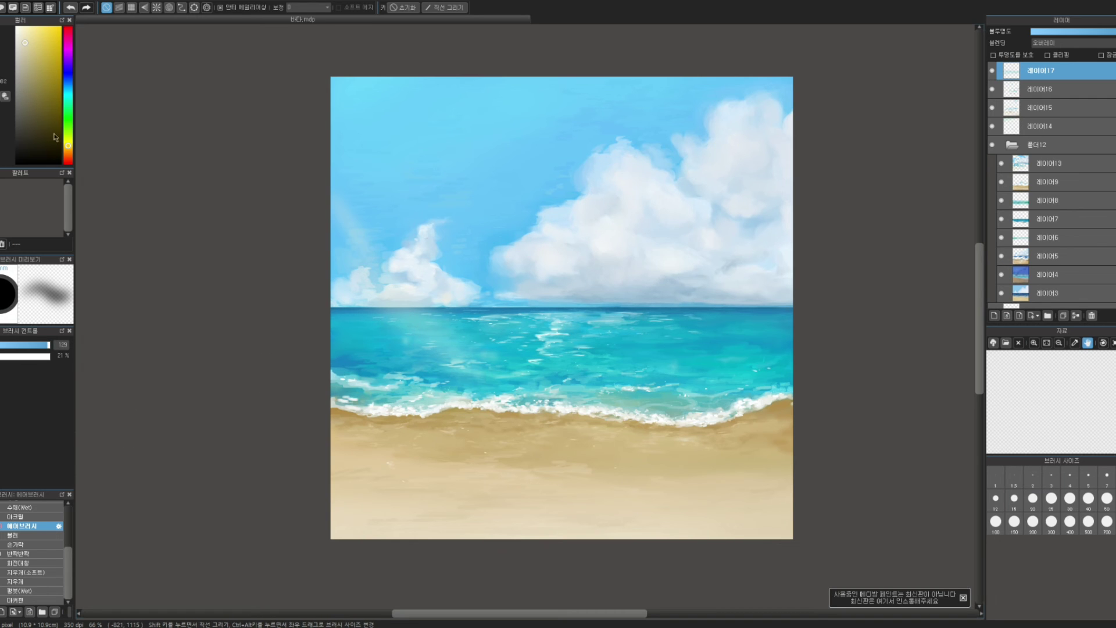
click(68, 92)
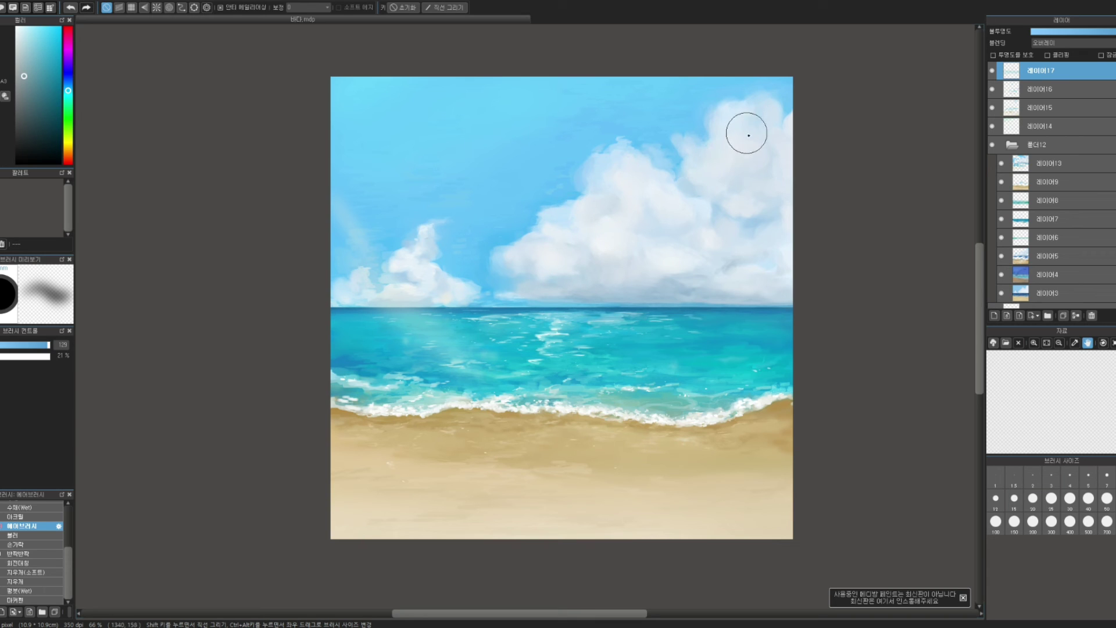
key(ctrl+z)
mouse_move(456, 296)
mouse_down()
mouse_move(438, 296)
mouse_move(456, 297)
mouse_up()
drag(627, 293, 626, 325)
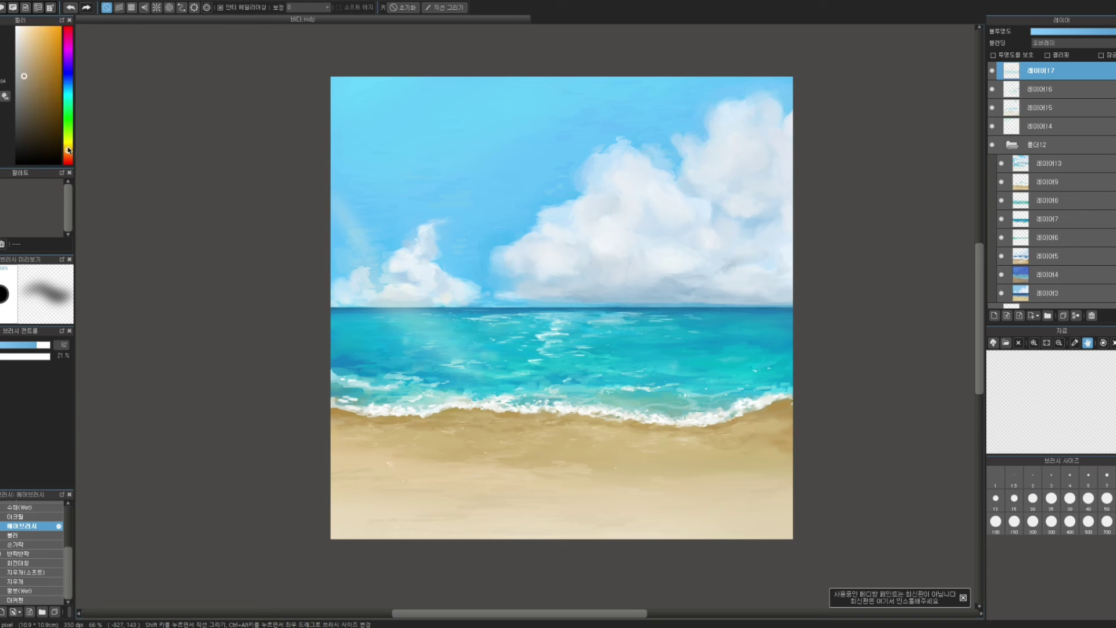
- Choose a soft light orange, enlarge the Airbrush to about size 201, and glaze the sand below the surf line
click(24, 59)
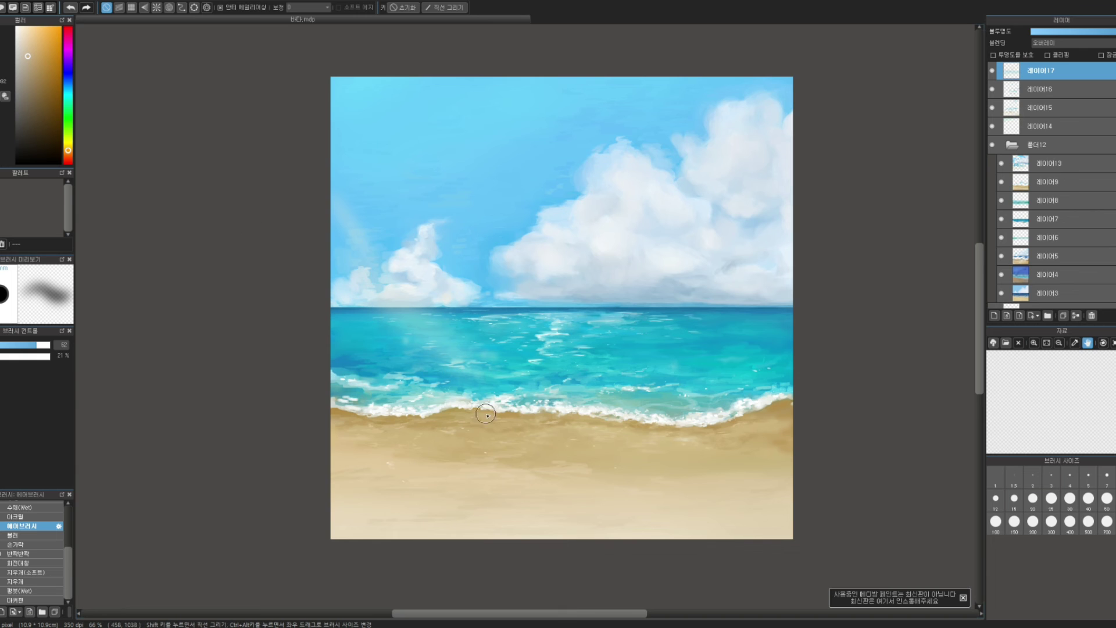
key(bracketright)
key(bracketright)
key(bracketright)
key(bracketright)
key(bracketright)
key(bracketright)
key(bracketright)
key(bracketright)
key(bracketright)
key(bracketright)
key(bracketright)
key(bracketright)
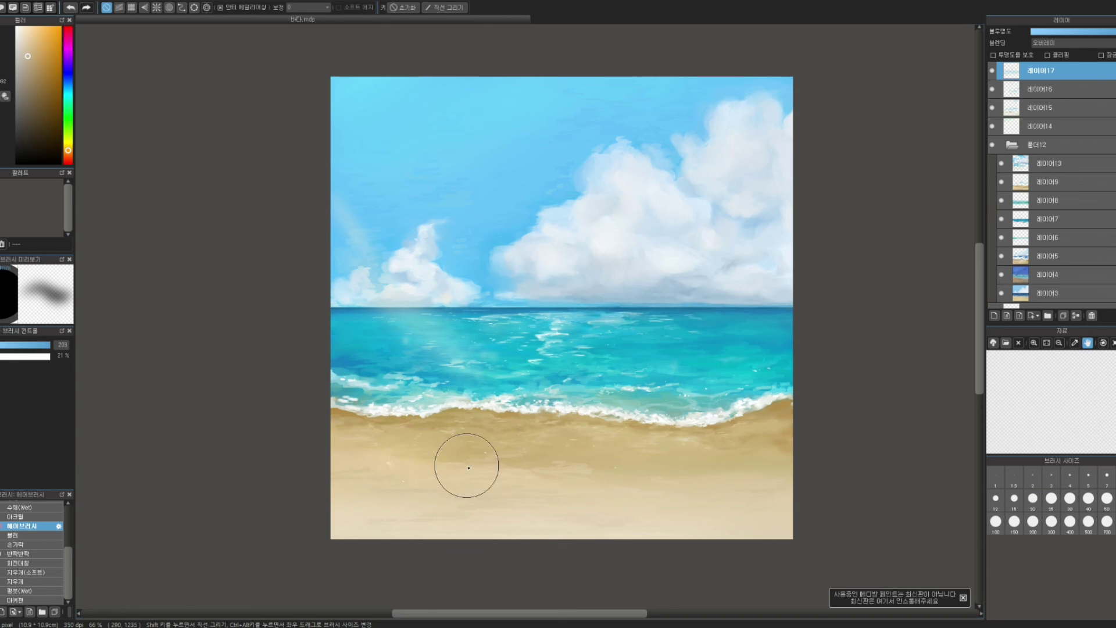
mouse_move(552, 429)
mouse_down()
mouse_move(531, 437)
mouse_move(526, 424)
mouse_move(509, 425)
mouse_up()
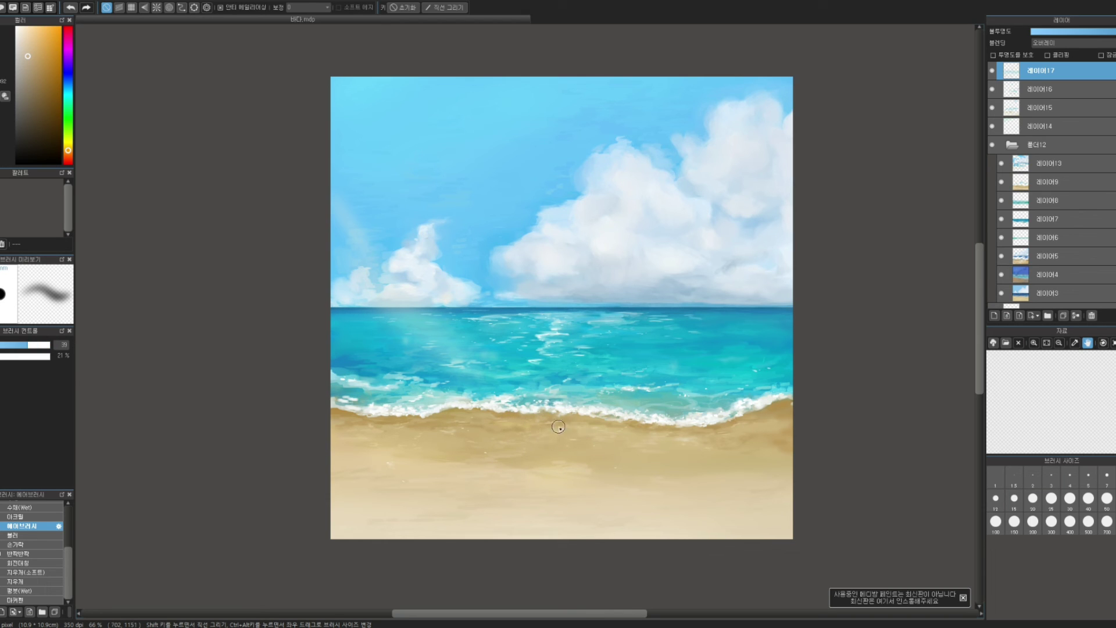
- Warm the wet sand along the central and right shoreline with smaller soft orange airbrush strokes at varying sizes
drag(600, 436, 616, 441)
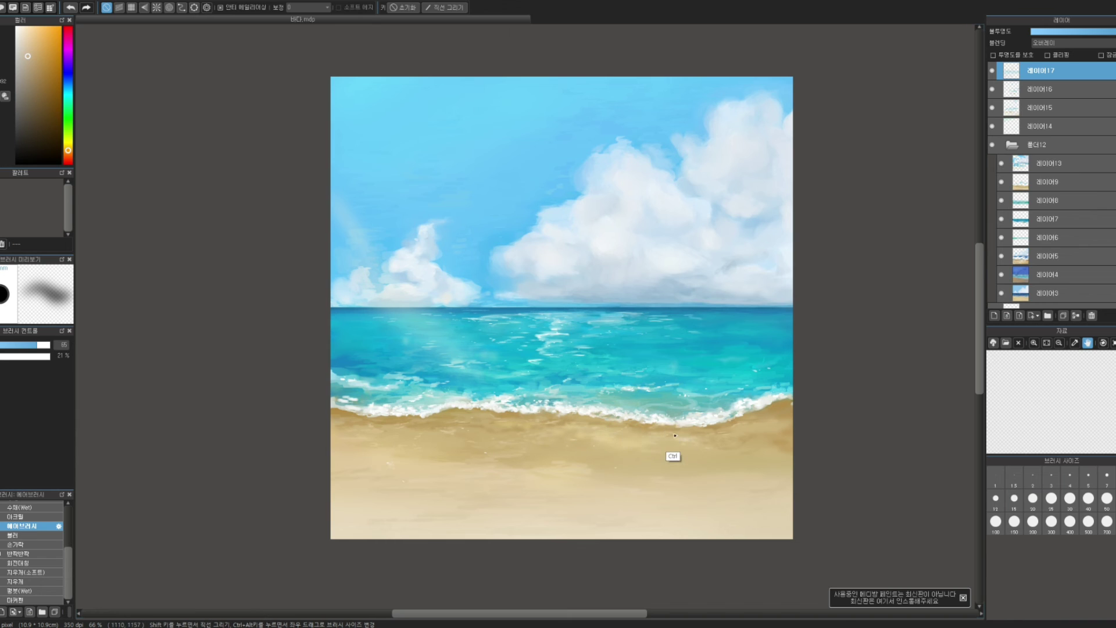
mouse_move(600, 459)
mouse_down()
mouse_move(612, 462)
mouse_move(568, 435)
mouse_move(527, 435)
mouse_up()
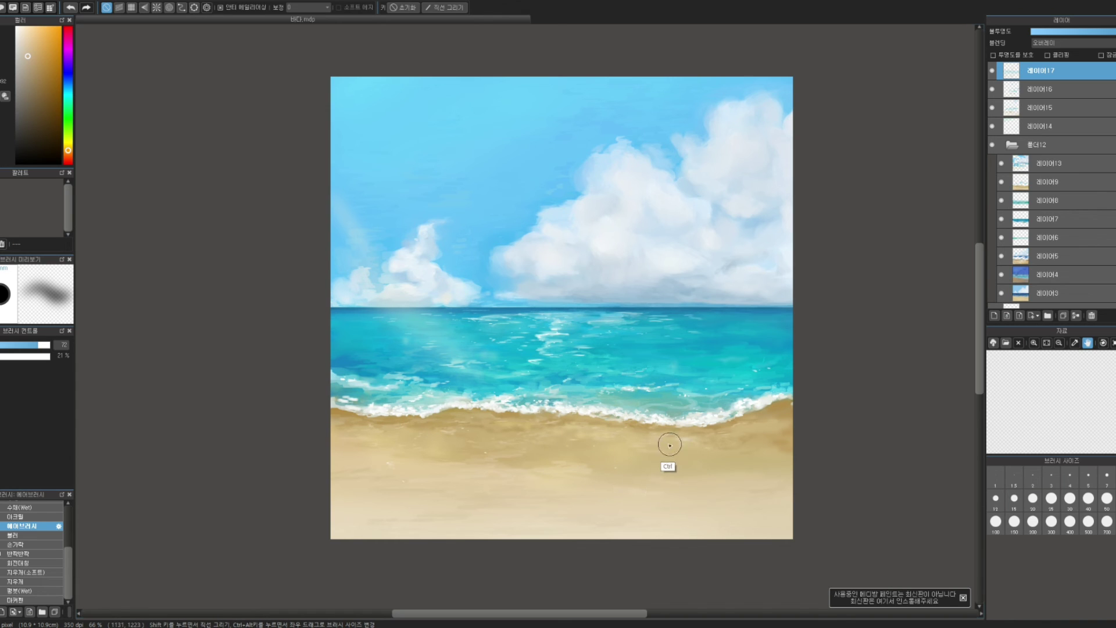
ctrl+alt+drag(667, 460, 697, 457)
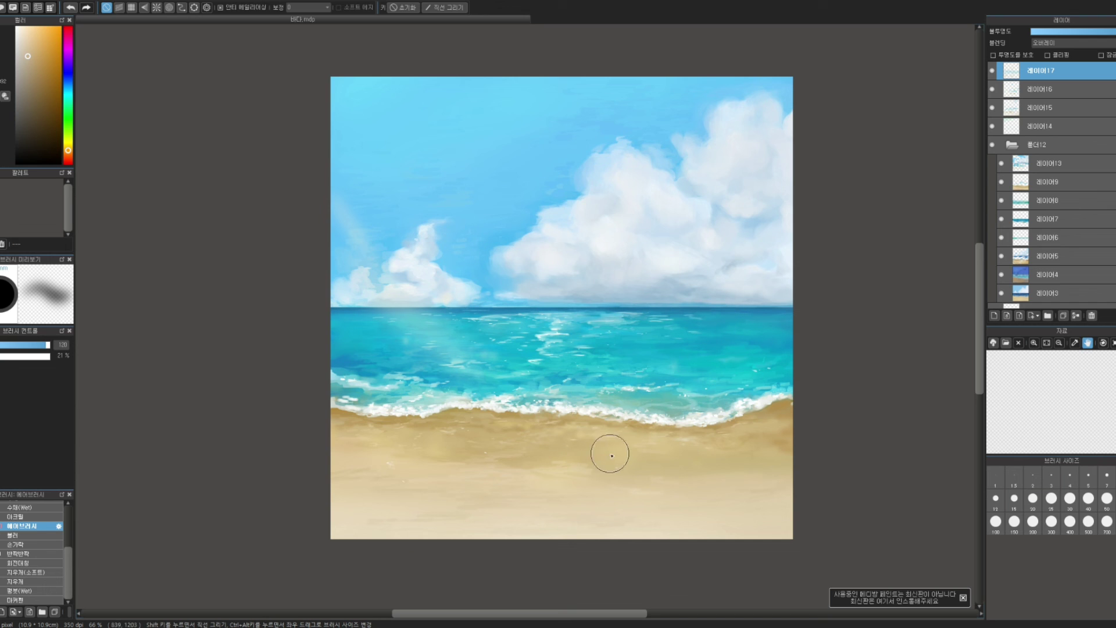
drag(650, 344, 698, 370)
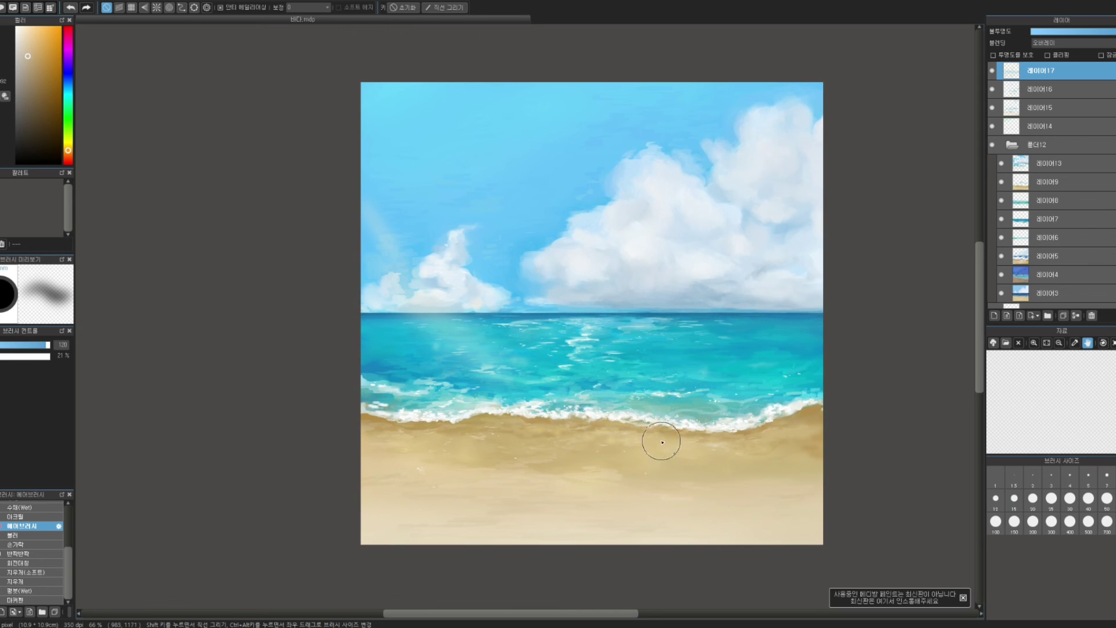
ctrl+alt+drag(605, 393, 579, 399)
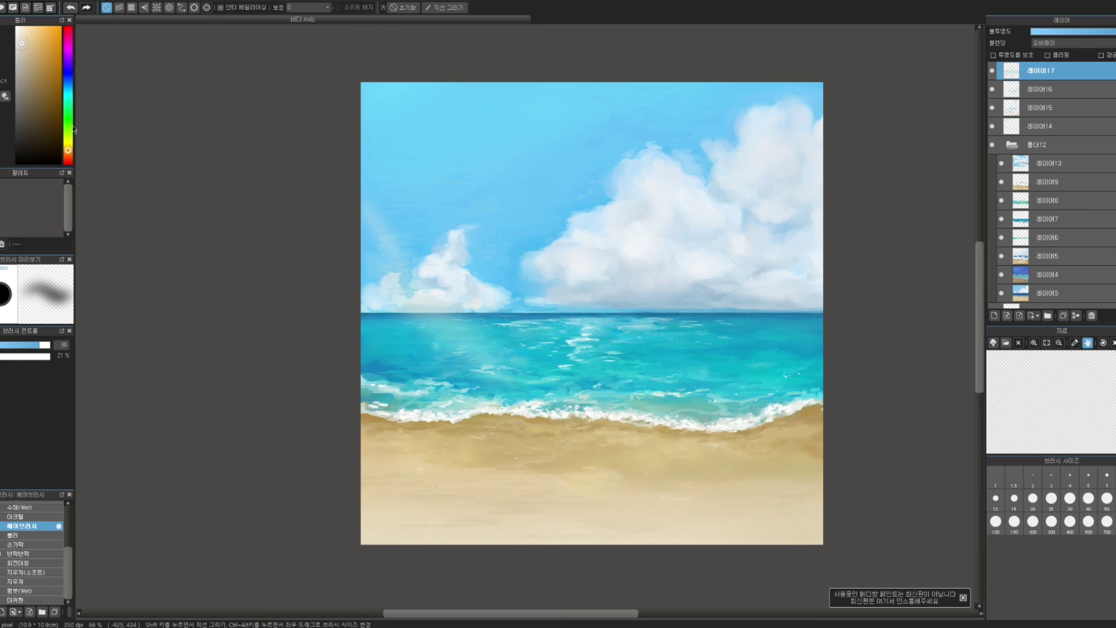
- Try glazing the surf and shallow water with turquoise-green airbrush strokes
click(68, 99)
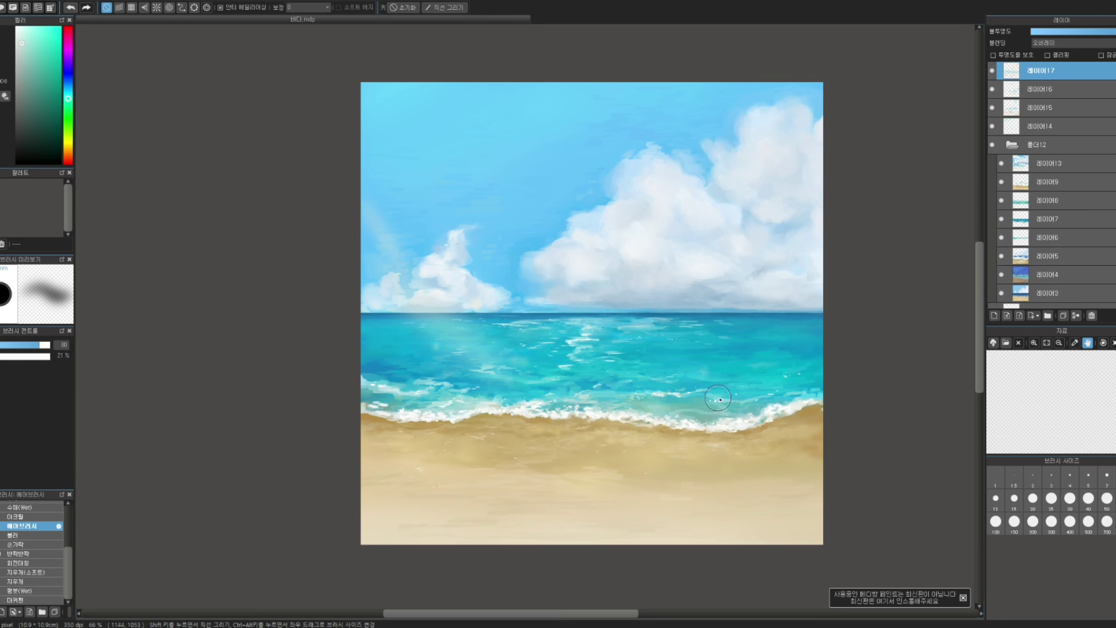
key(ctrl+z)
ctrl+alt+drag(661, 406, 681, 404)
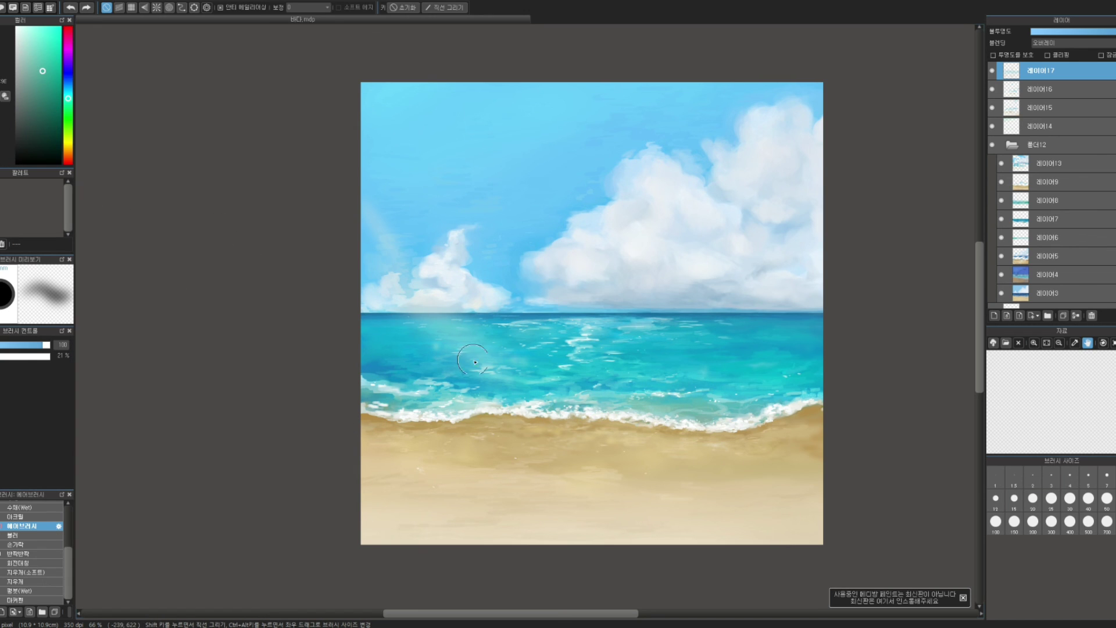
mouse_move(650, 413)
mouse_down()
mouse_move(740, 400)
mouse_move(700, 381)
mouse_move(721, 392)
mouse_move(669, 392)
mouse_up()
key(ctrl+z)
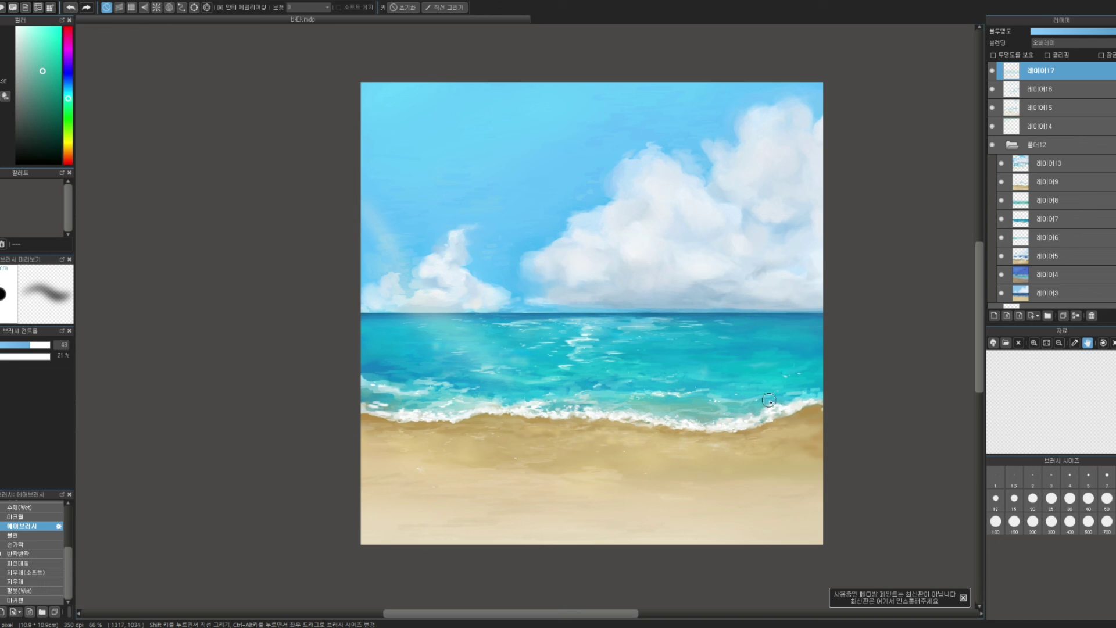
- Try glazing the sea's right half with a sampled cyan using the Airbrush at about size 59
key(])
key(])
key(])
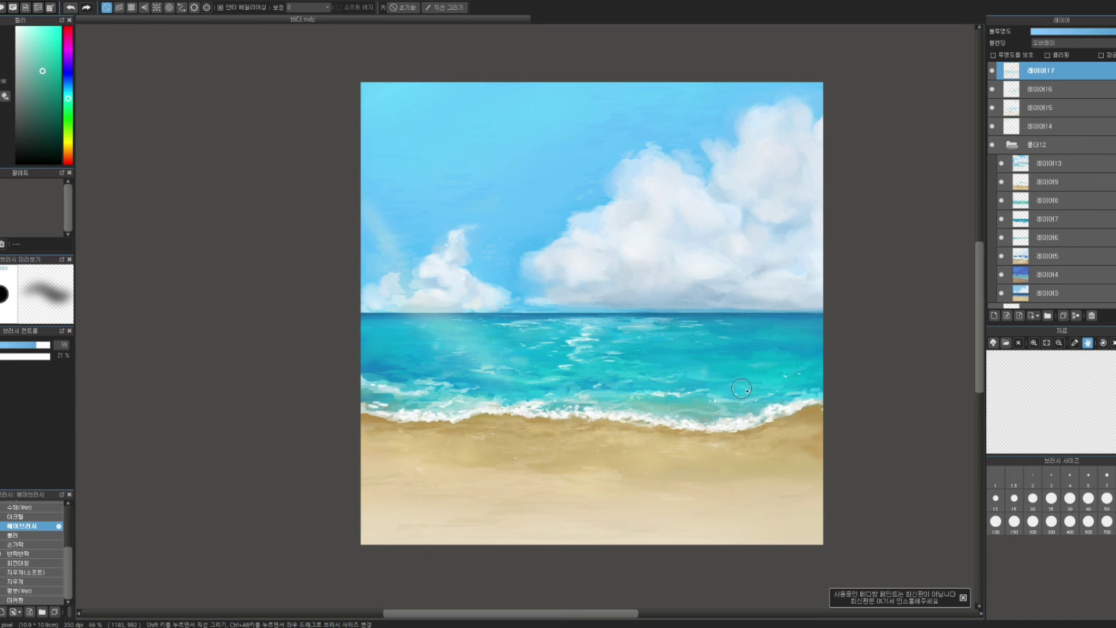
key(ctrl)
alt+click(757, 345)
drag(762, 360, 763, 325)
drag(670, 350, 722, 344)
key(ctrl+z)
- Enlarge the Airbrush and blend sea-green tones sampled from the water into the shallows behind the surf line
key(])
key(])
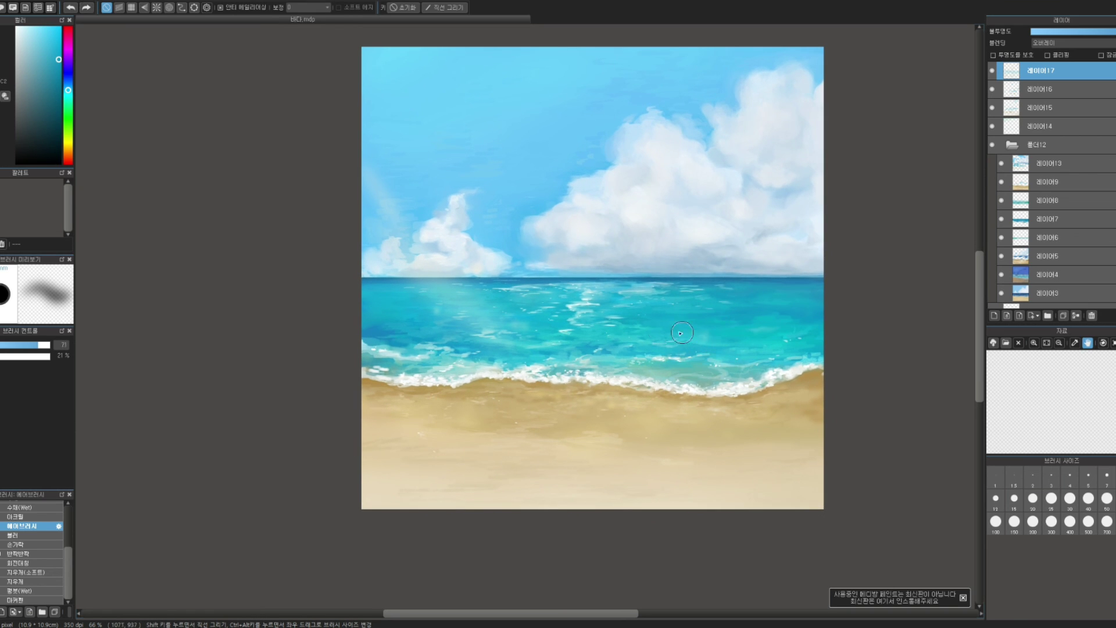
key(alt)
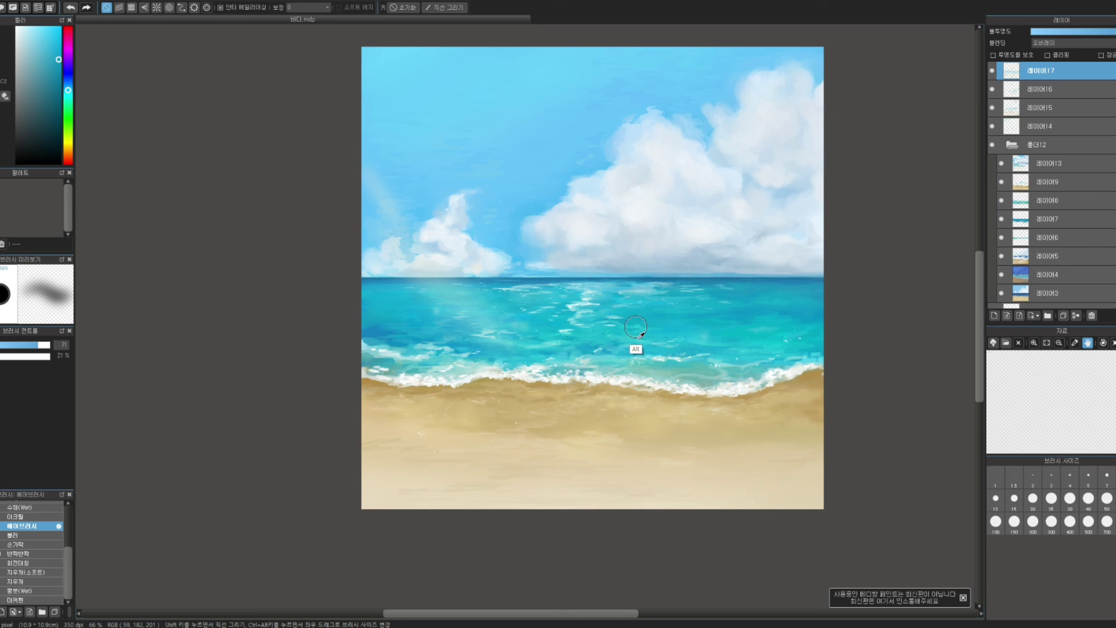
alt+click(636, 327)
mouse_move(687, 364)
mouse_down()
mouse_move(722, 368)
mouse_move(708, 381)
mouse_up()
alt+click(706, 384)
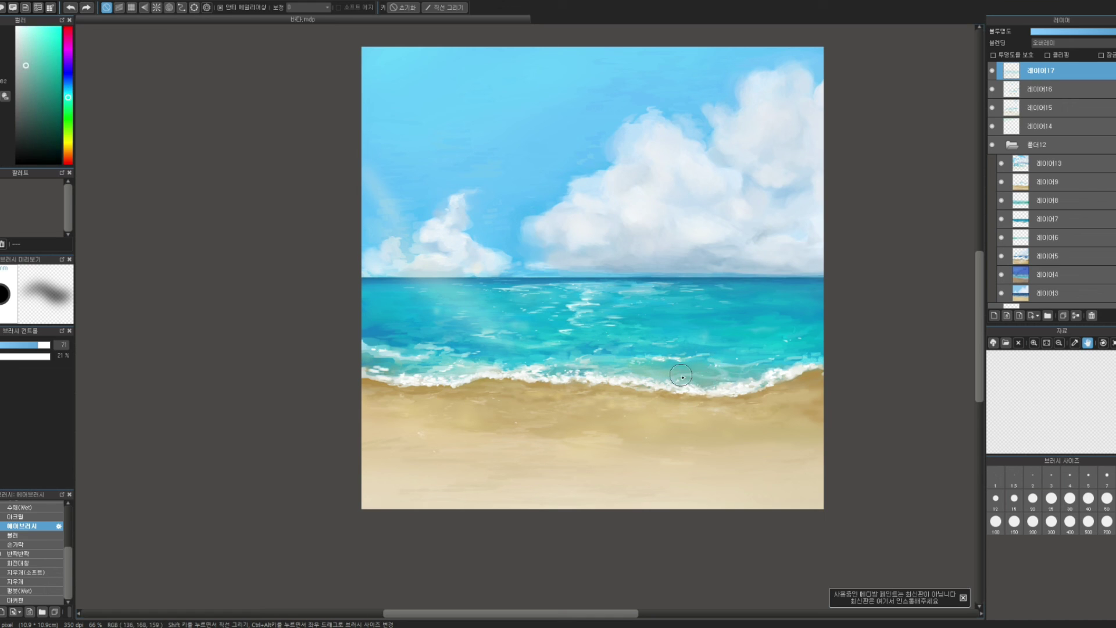
key(ctrl)
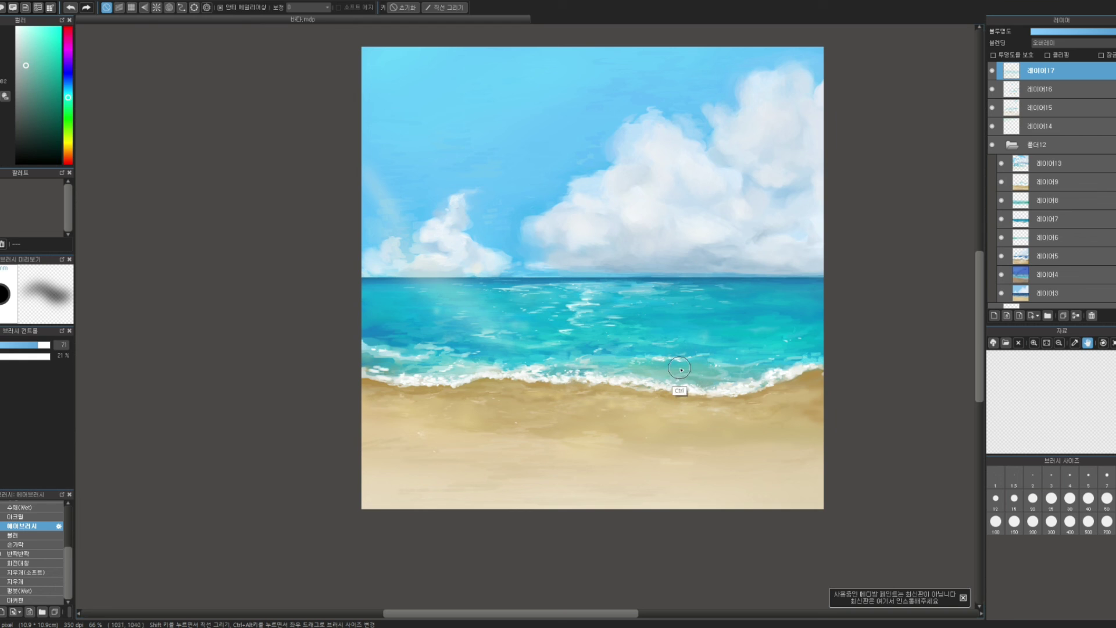
drag(694, 327, 742, 341)
alt+click(535, 383)
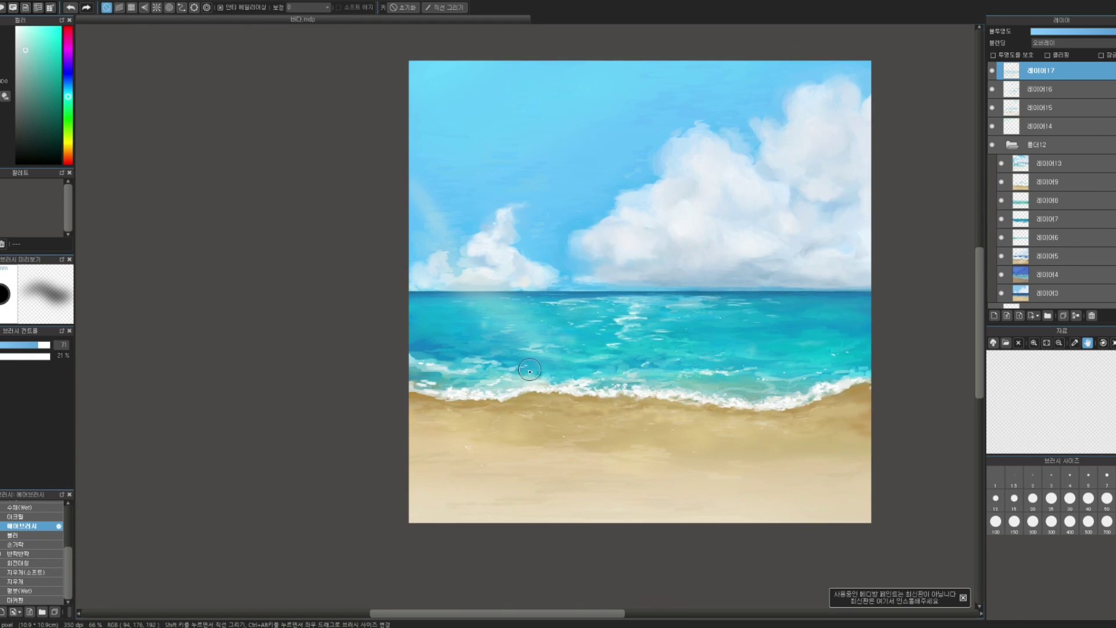
- Reduce the Airbrush to size 15 and touch up fine details along the horizon
mouse_move(640, 276)
mouse_down()
mouse_move(583, 261)
mouse_move(604, 292)
mouse_move(573, 297)
mouse_up()
key(ctrl+alt)
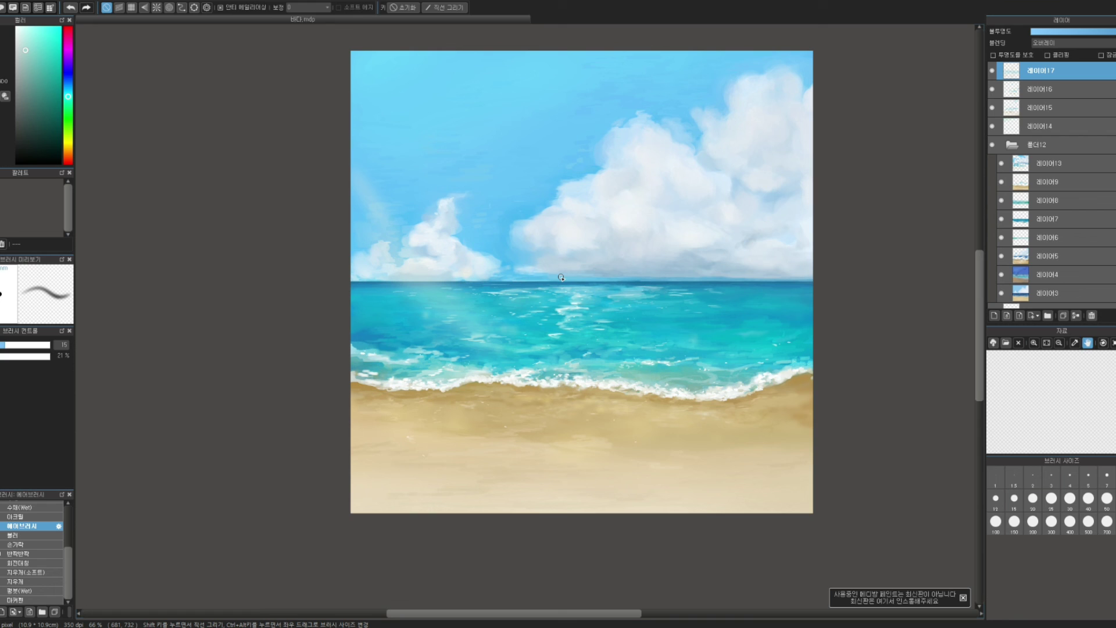
drag(719, 288, 701, 324)
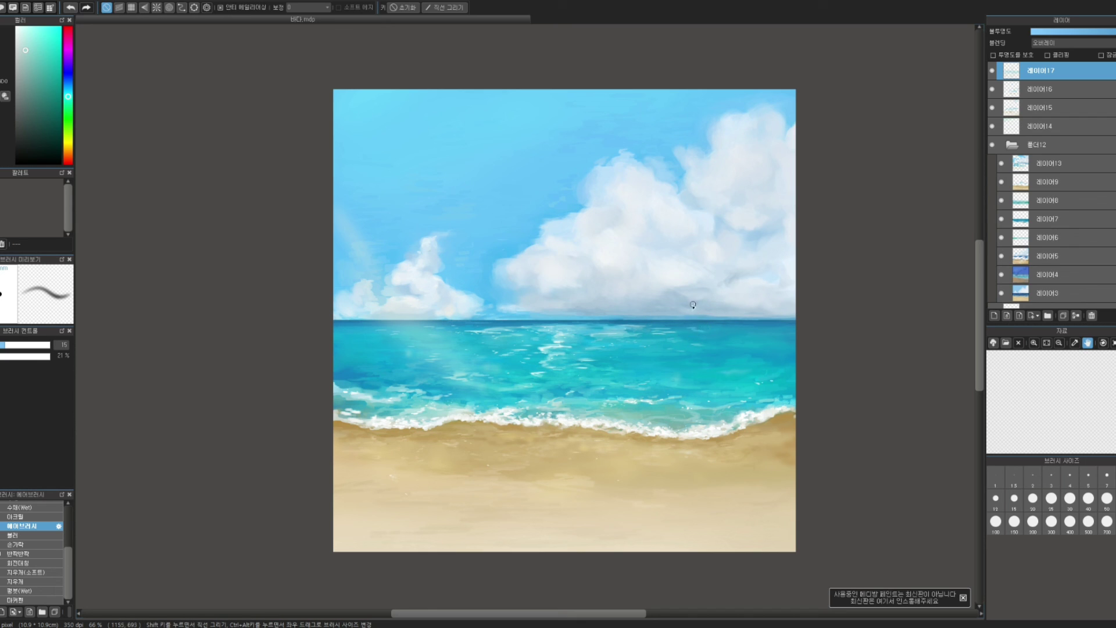
- On layer 레이어16, soften the large cloud's lower shadows using sampled blue-grey tones and a larger Airbrush
ctrl+alt+drag(684, 307, 693, 307)
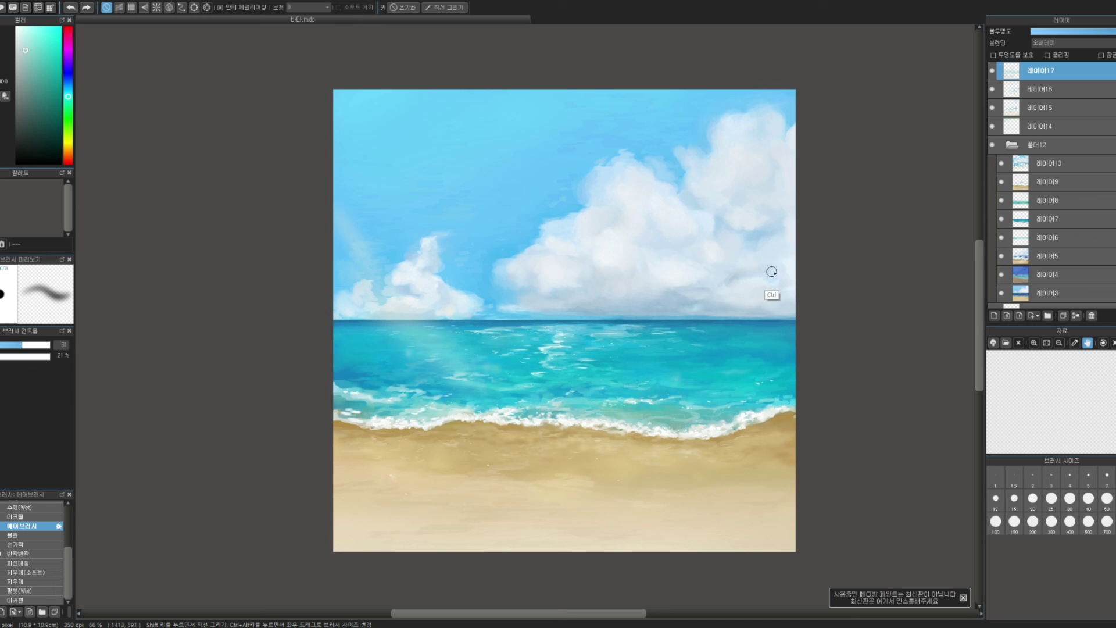
click(1040, 91)
alt+click(698, 308)
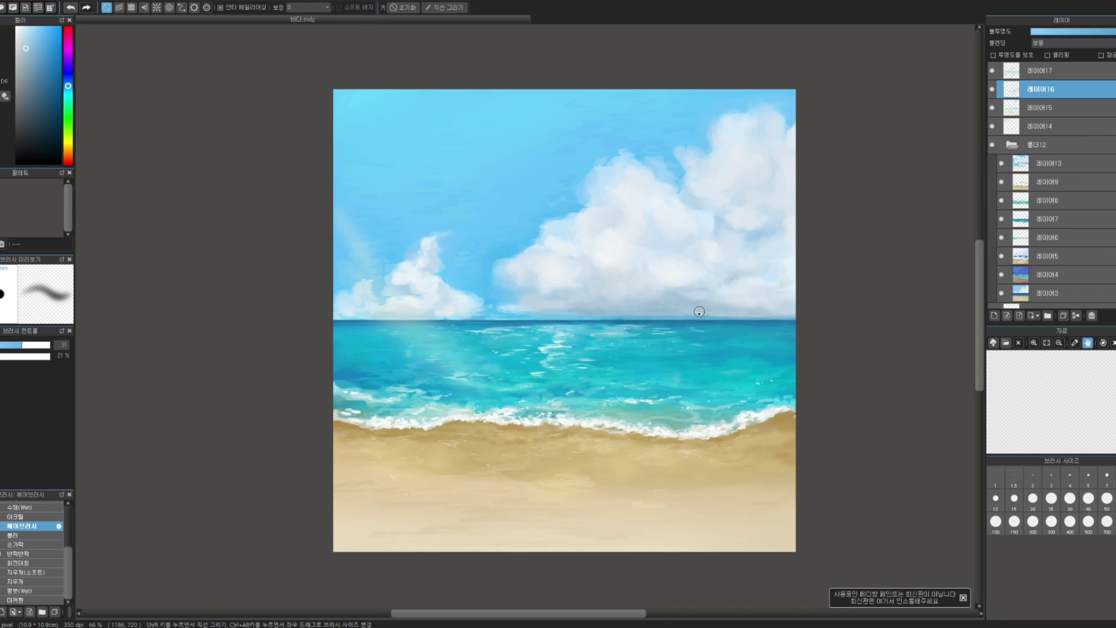
alt+click(705, 282)
drag(705, 296, 716, 297)
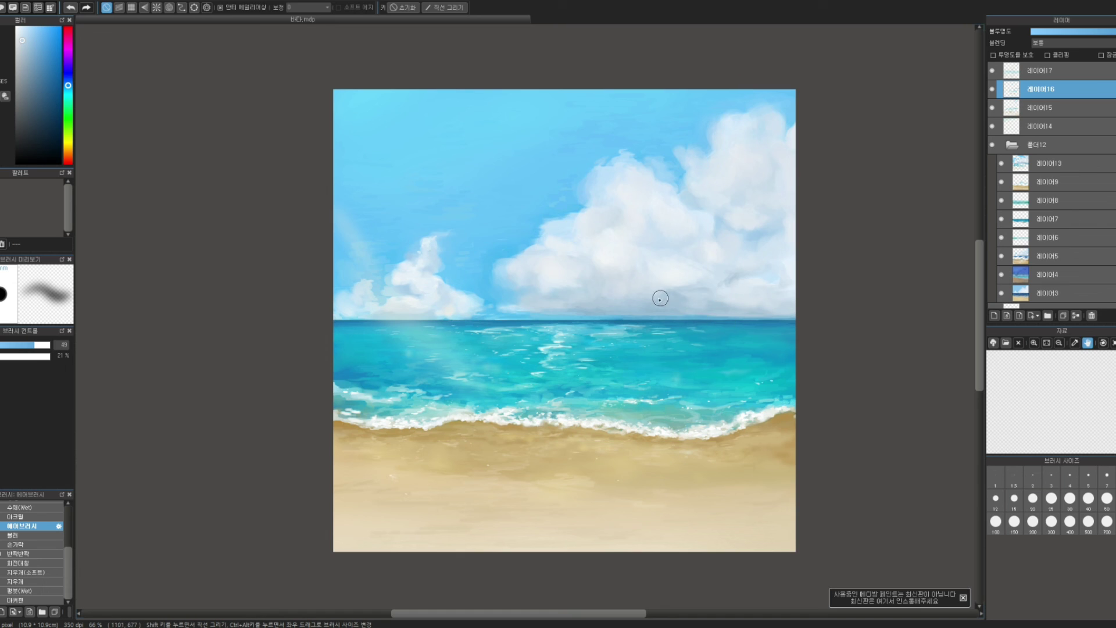
alt+click(695, 306)
alt+click(692, 296)
drag(710, 233, 740, 243)
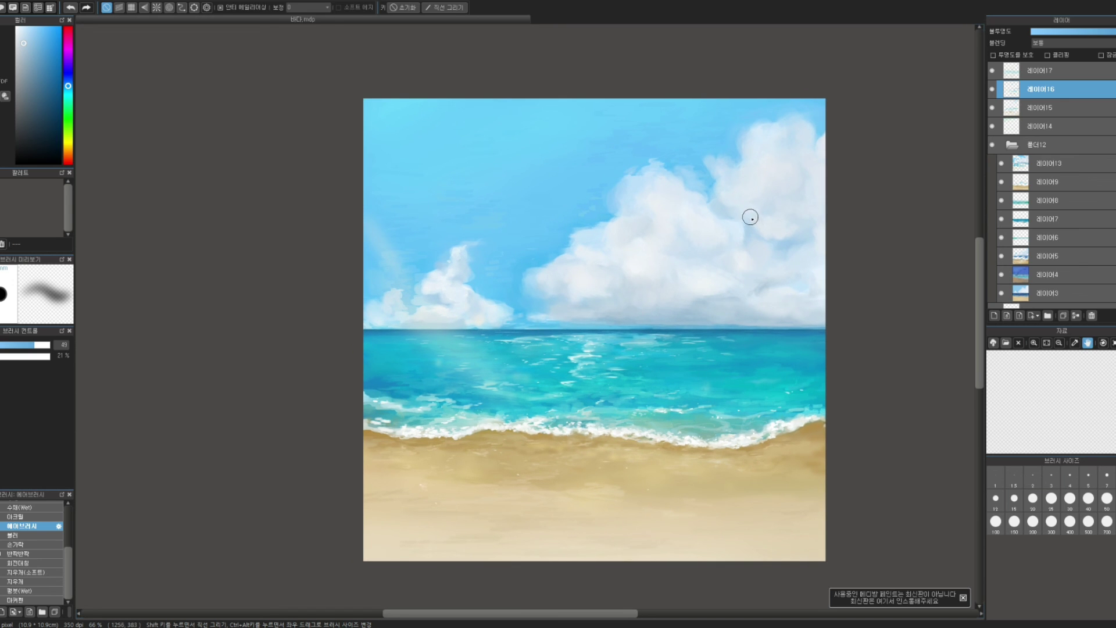
- Blend the upper middle of the large cloud with sampled off-white tones, enlarging the Airbrush slightly
alt+click(709, 299)
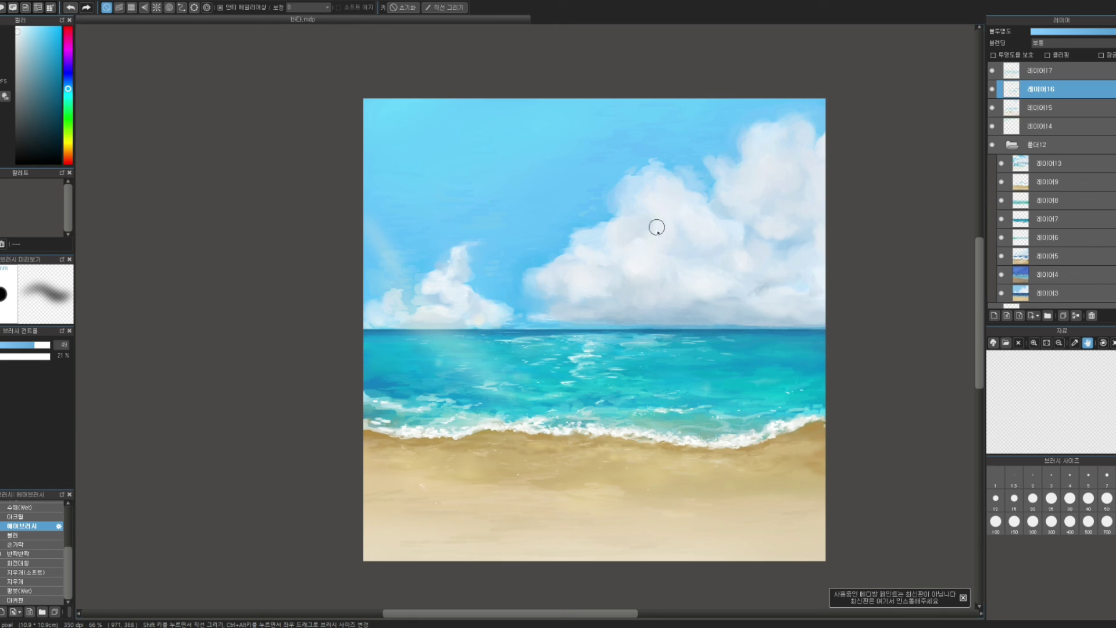
alt+click(677, 231)
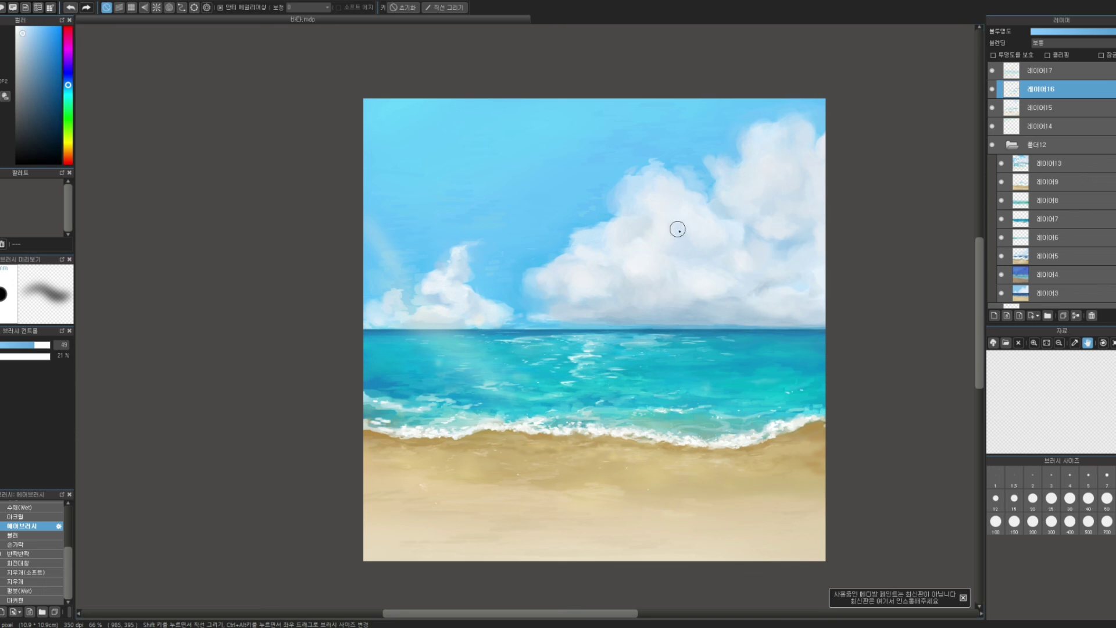
ctrl+alt+drag(710, 230, 716, 228)
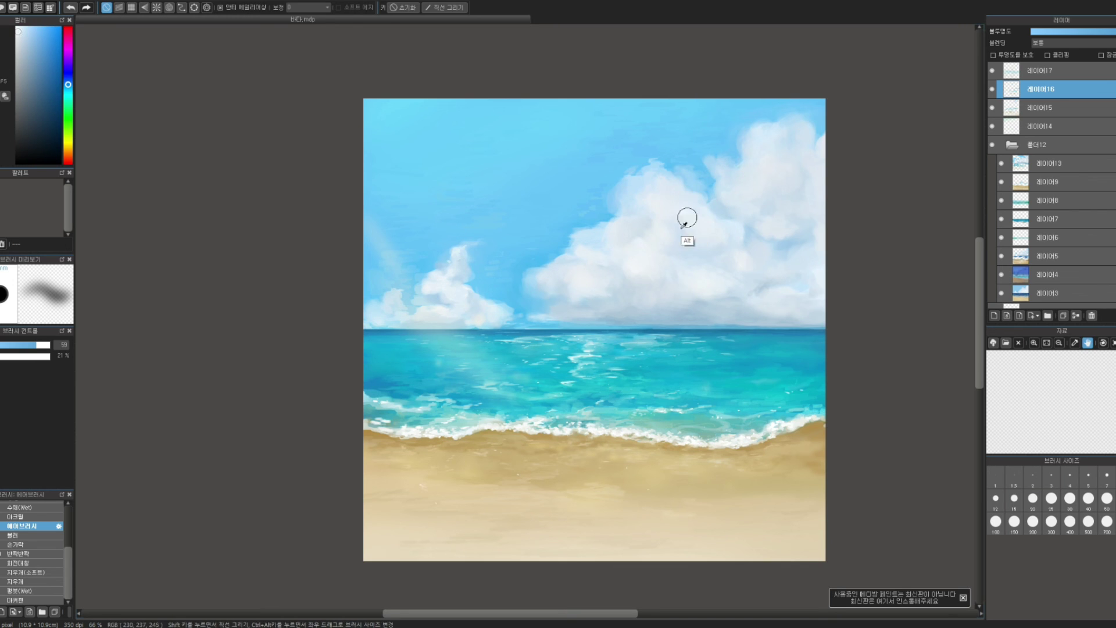
alt+click(680, 230)
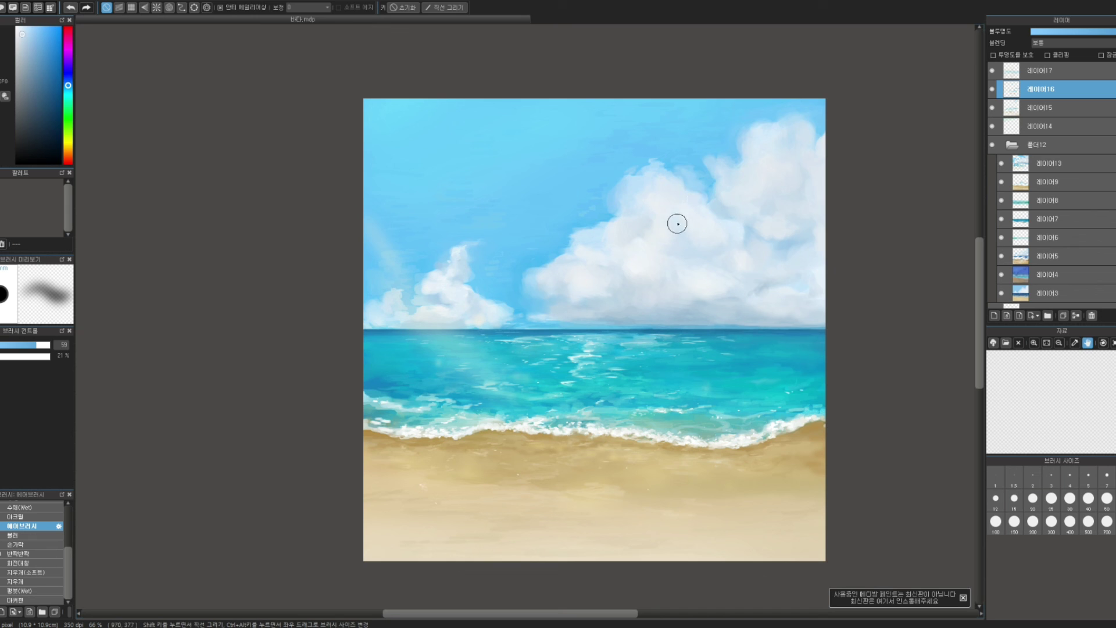
mouse_move(726, 270)
mouse_down()
mouse_move(709, 291)
mouse_move(710, 268)
mouse_up()
alt+click(672, 255)
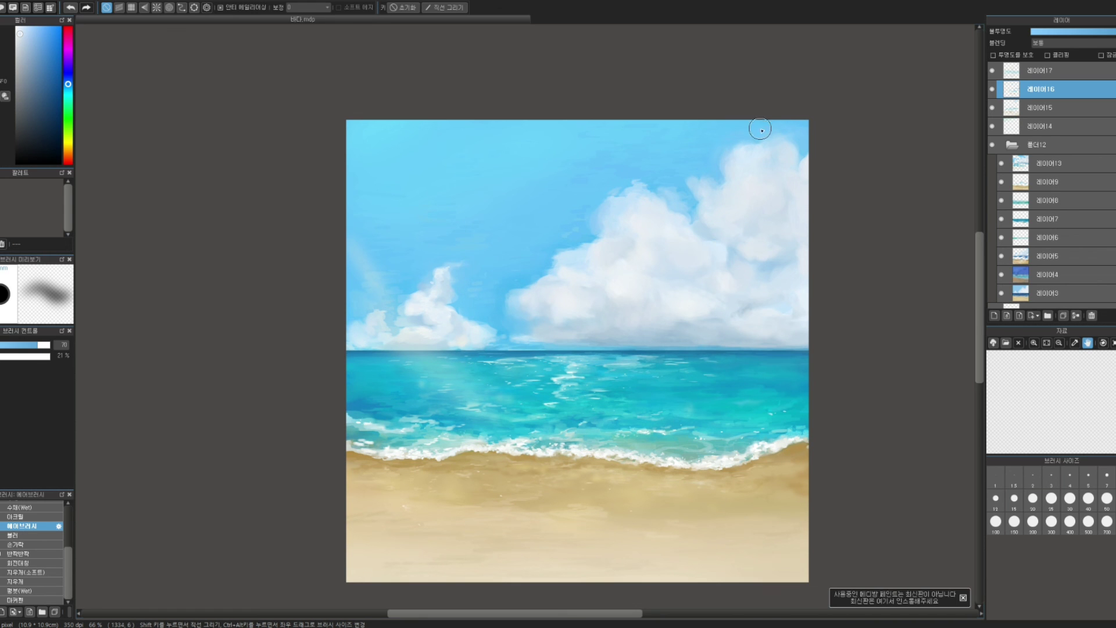
- Smooth the large cloud's grey underside above the horizon with sampled greys, varying the Airbrush size
mouse_move(735, 220)
mouse_down()
mouse_move(759, 158)
mouse_move(747, 142)
mouse_move(748, 166)
mouse_up()
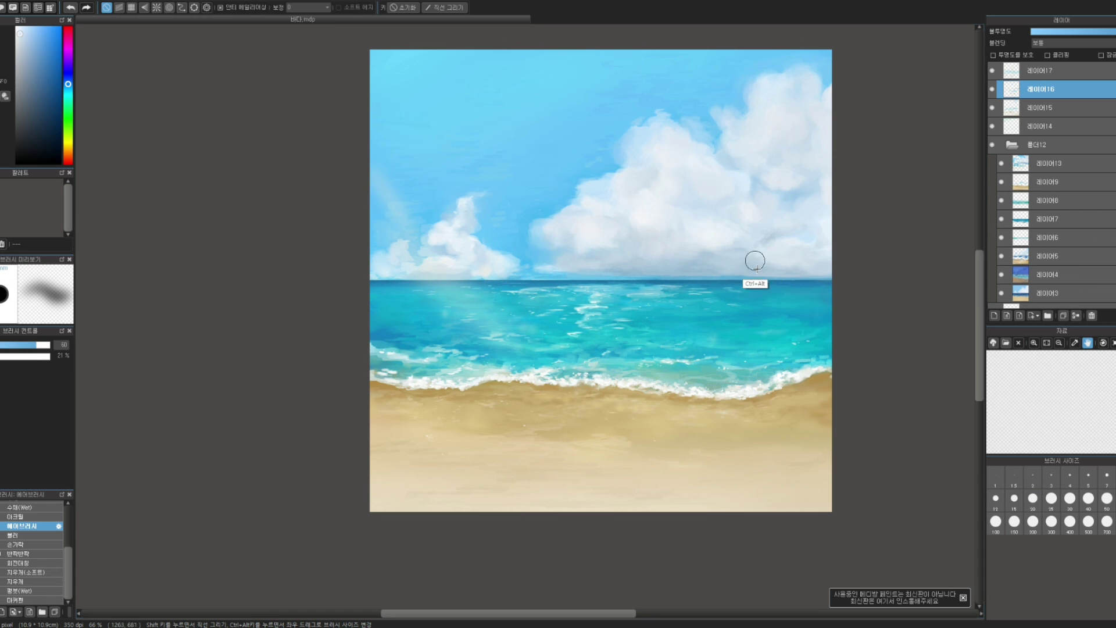
ctrl+alt+drag(752, 256, 657, 154)
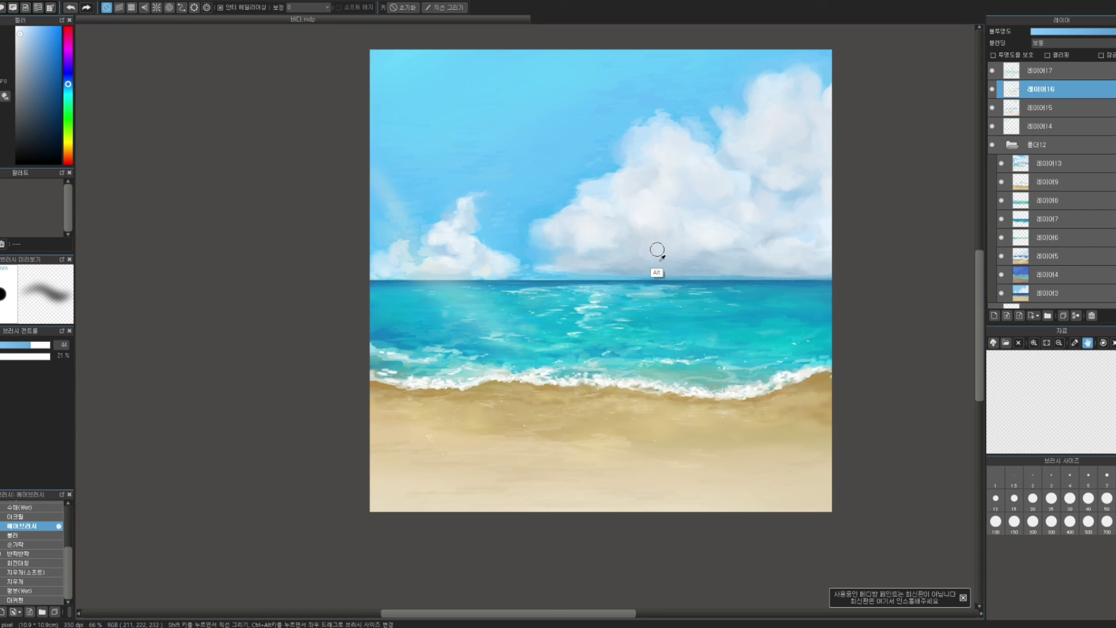
alt+click(657, 269)
ctrl+alt+drag(660, 254, 615, 262)
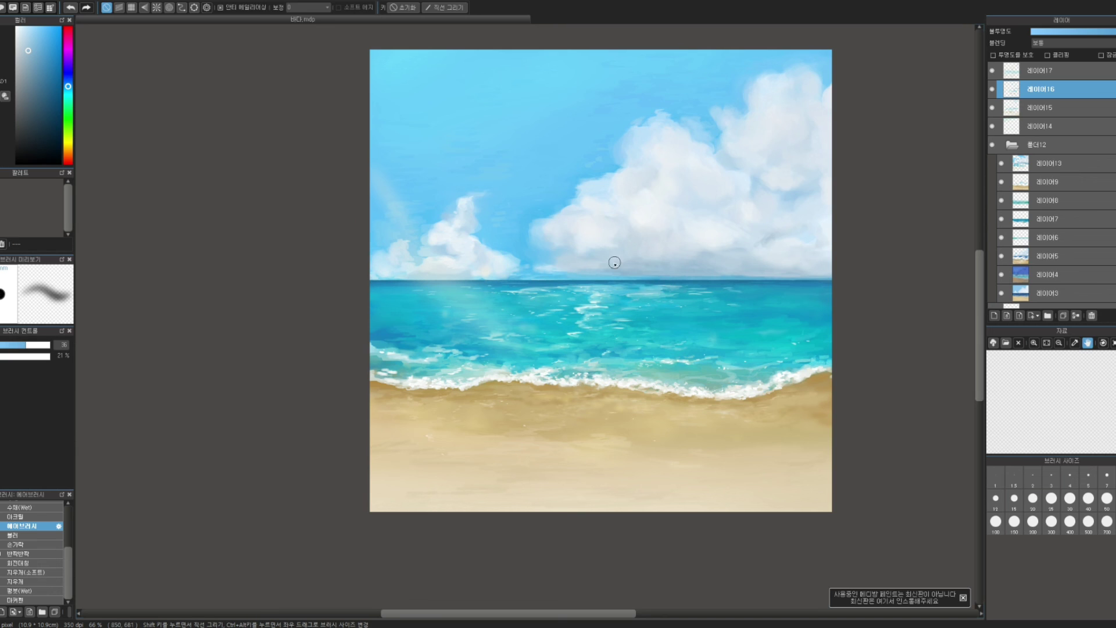
alt+click(663, 266)
alt+click(670, 250)
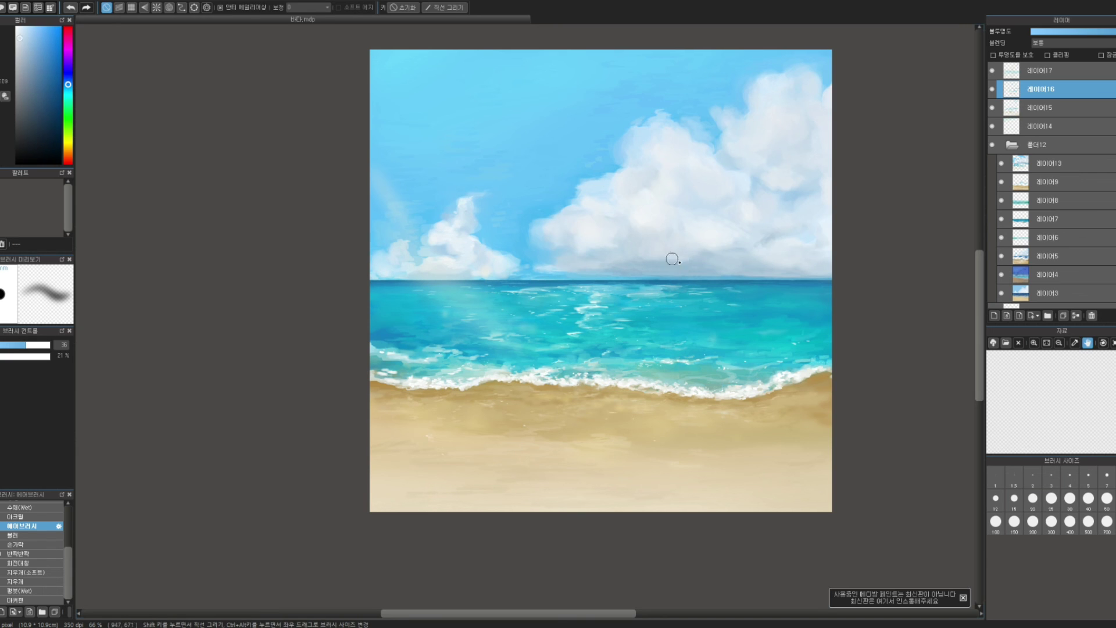
alt+click(683, 259)
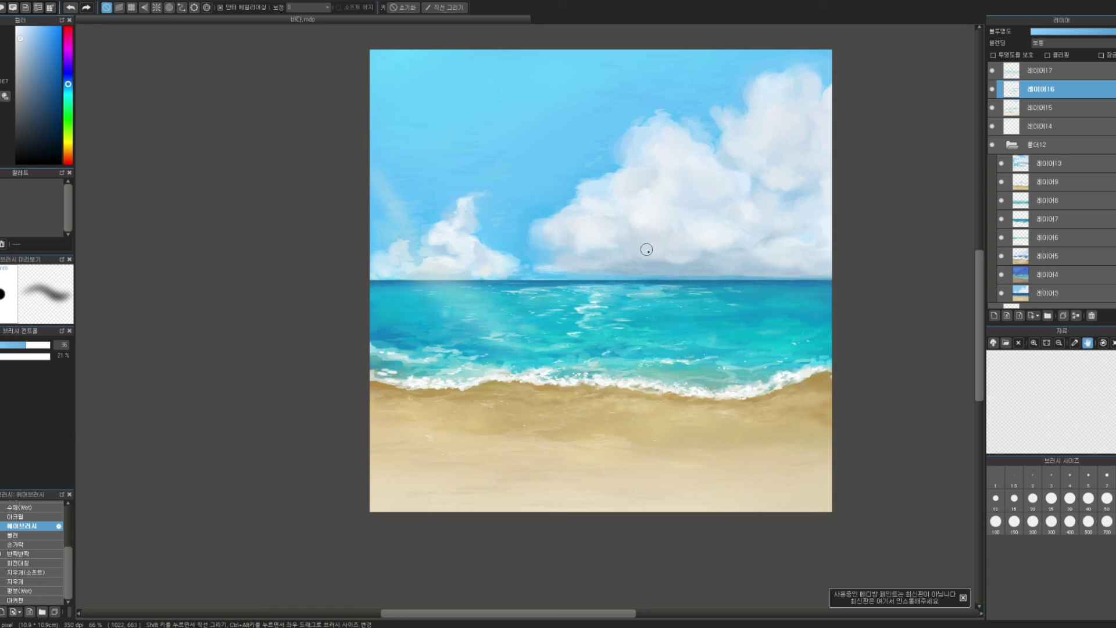
alt+click(687, 262)
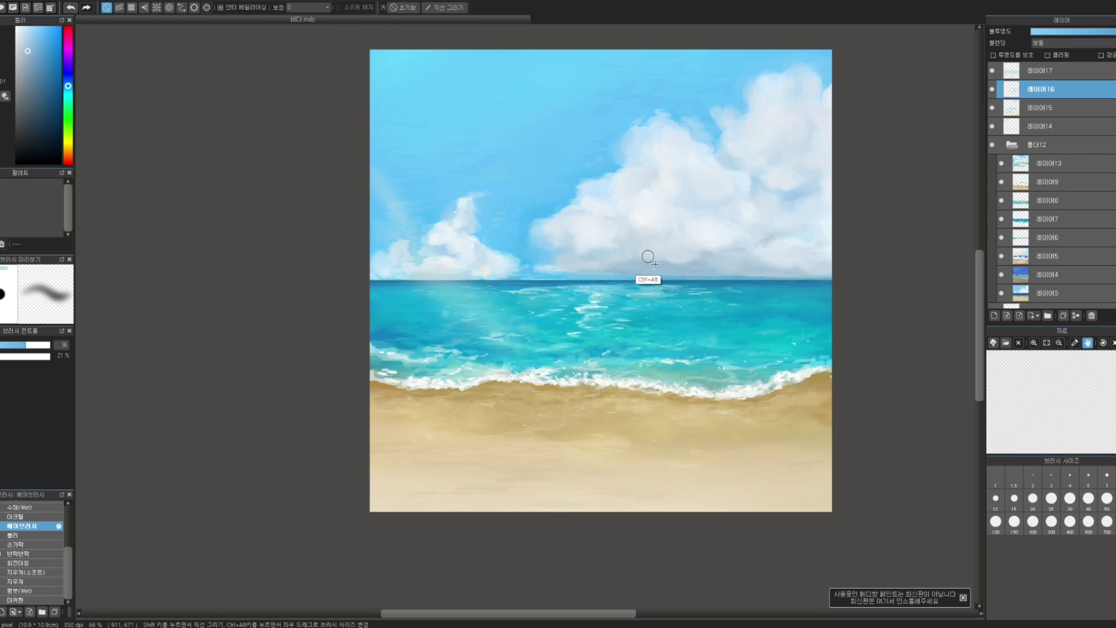
drag(668, 256, 700, 261)
alt+click(682, 260)
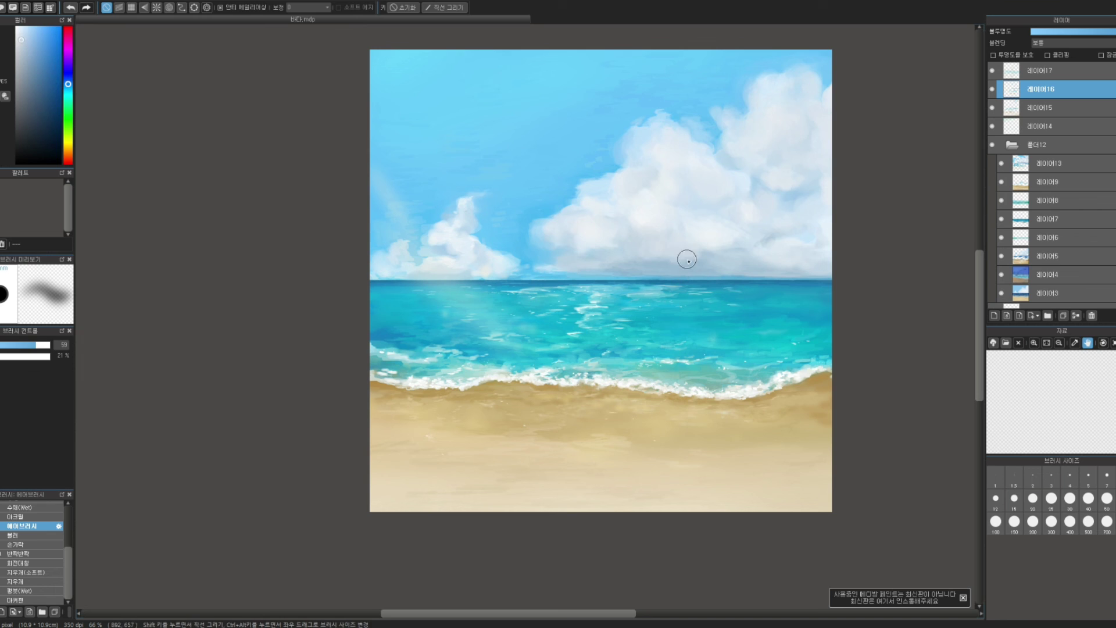
- Even out the large cloud's central body with sampled whites and pale blues using broad Airbrush strokes
alt+click(726, 259)
alt+click(692, 193)
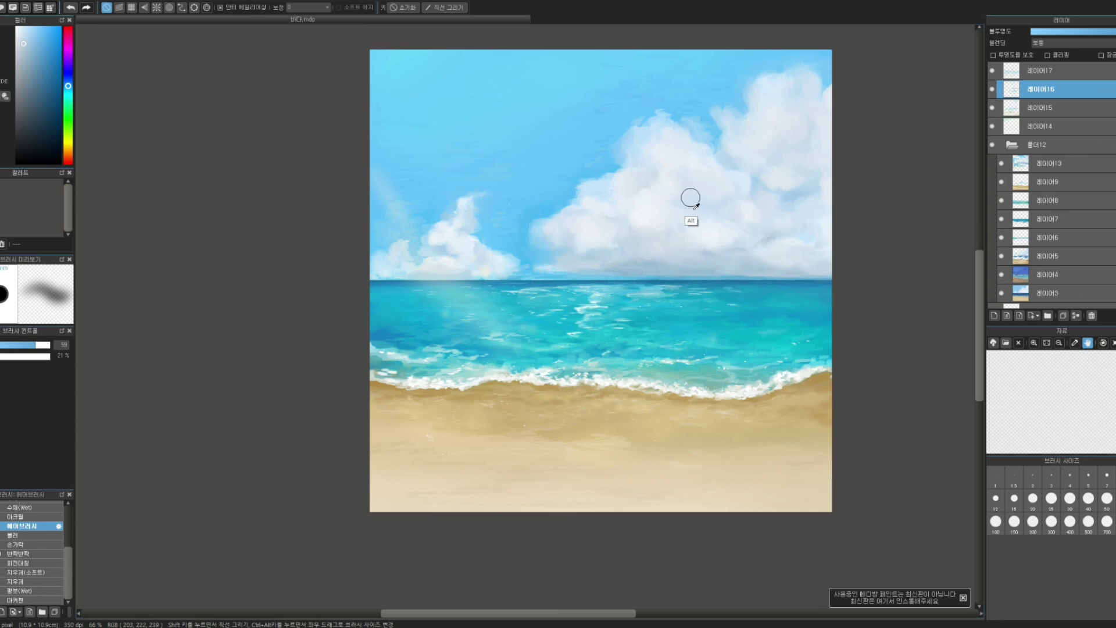
drag(674, 238, 697, 235)
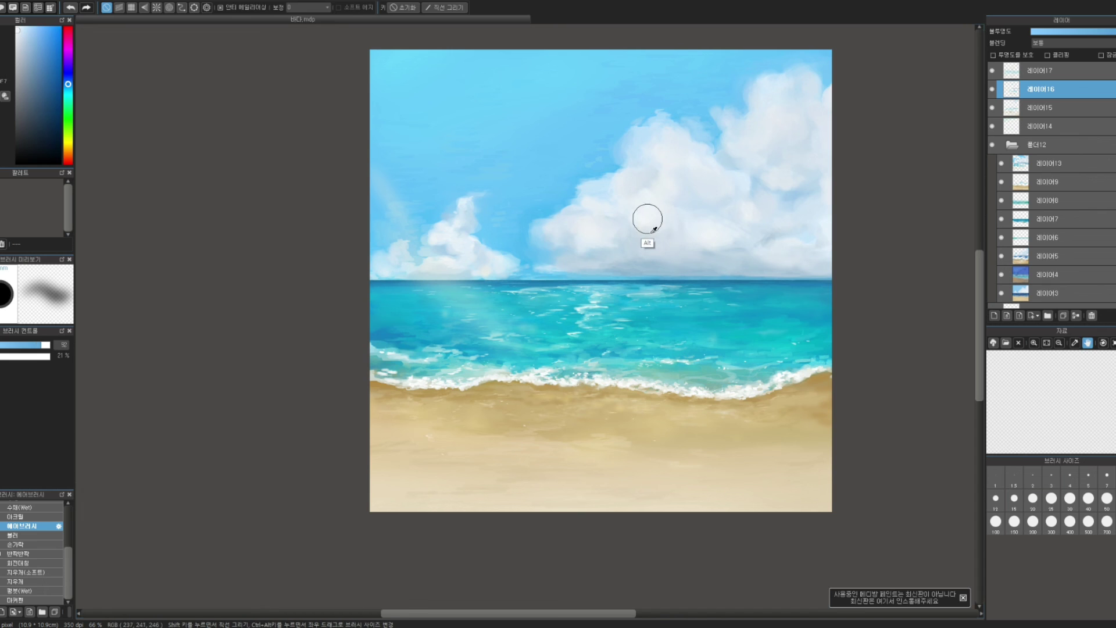
alt+click(651, 226)
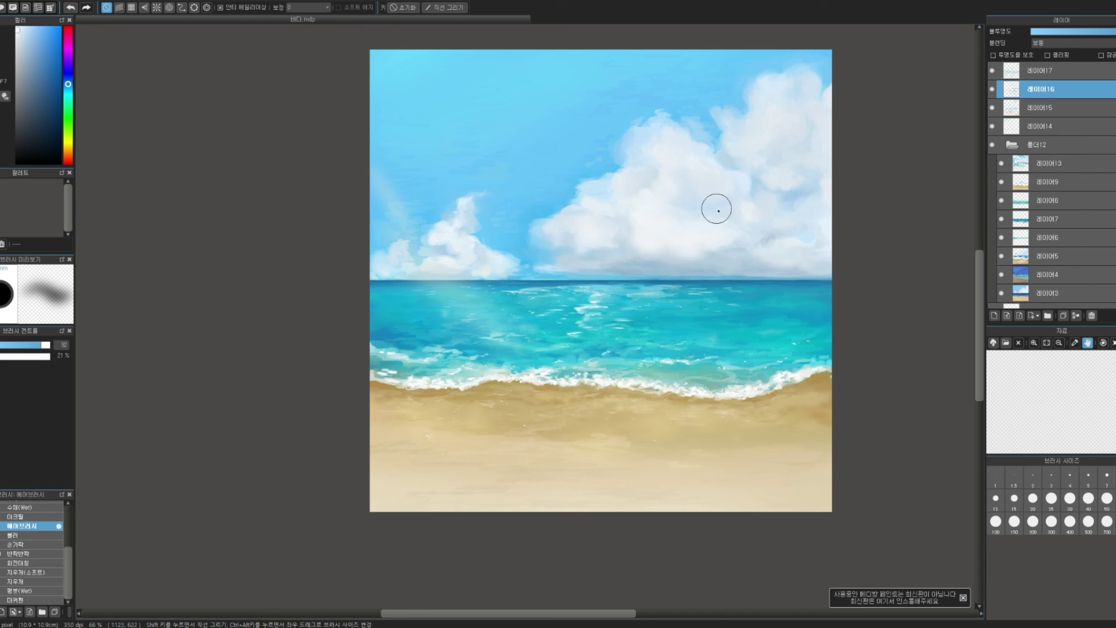
alt+click(698, 222)
key(alt)
alt+click(689, 197)
ctrl+alt+drag(698, 203, 683, 209)
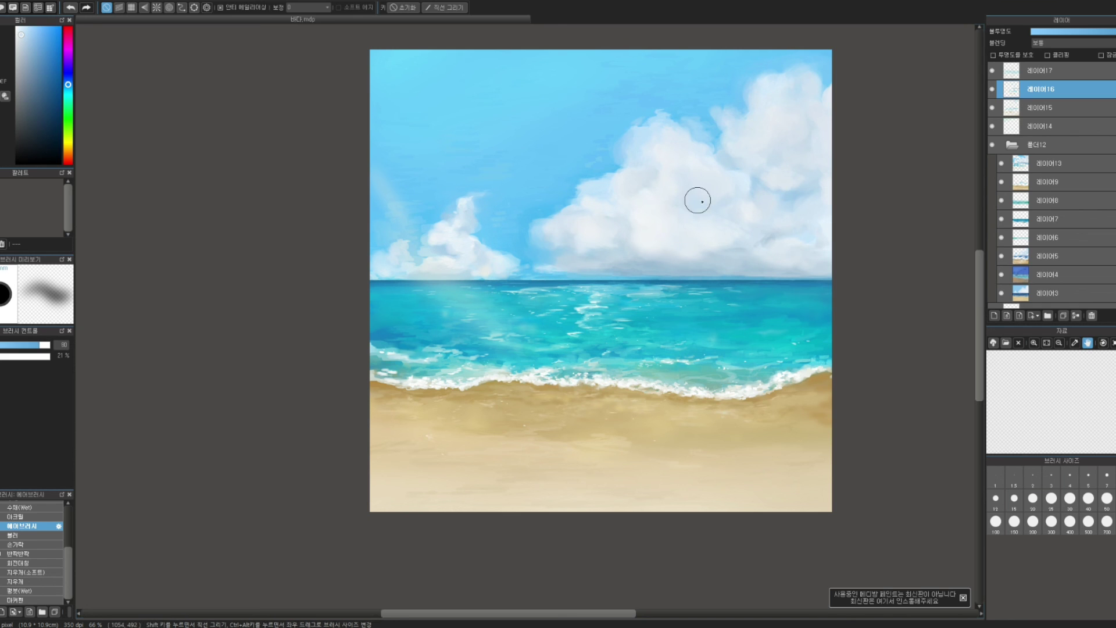
mouse_move(726, 144)
mouse_down()
mouse_move(743, 178)
mouse_move(766, 187)
mouse_move(772, 170)
mouse_move(769, 179)
mouse_move(743, 162)
mouse_up()
drag(650, 202, 658, 221)
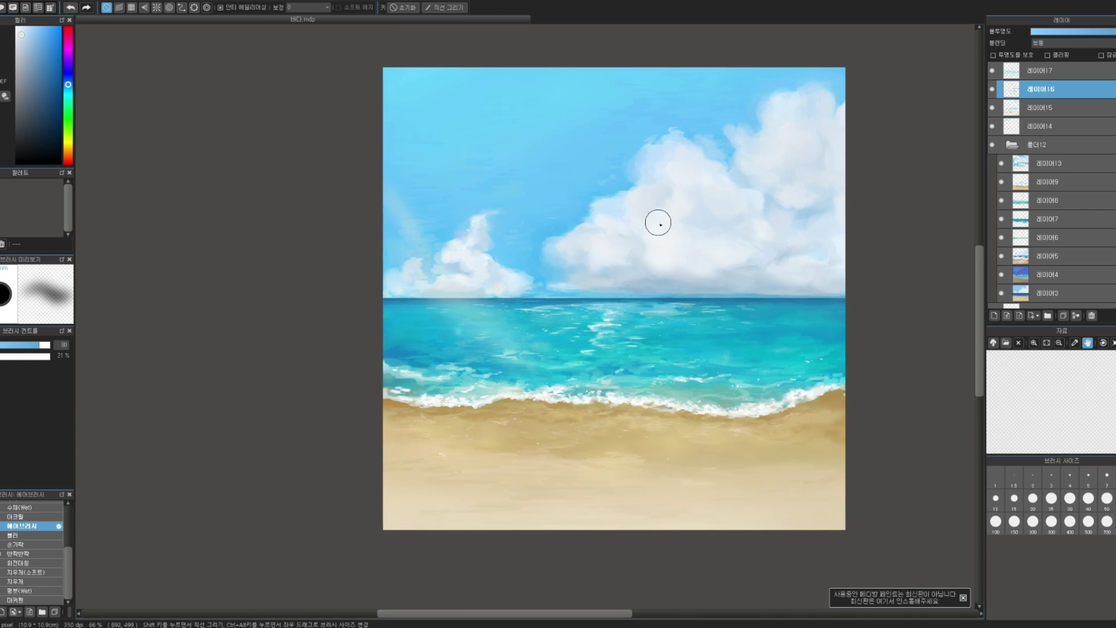
drag(718, 287, 638, 233)
- Try signing the lower-right corner of the sand in white with the marker pen brush (마커펜)
key(ctrl+minus)
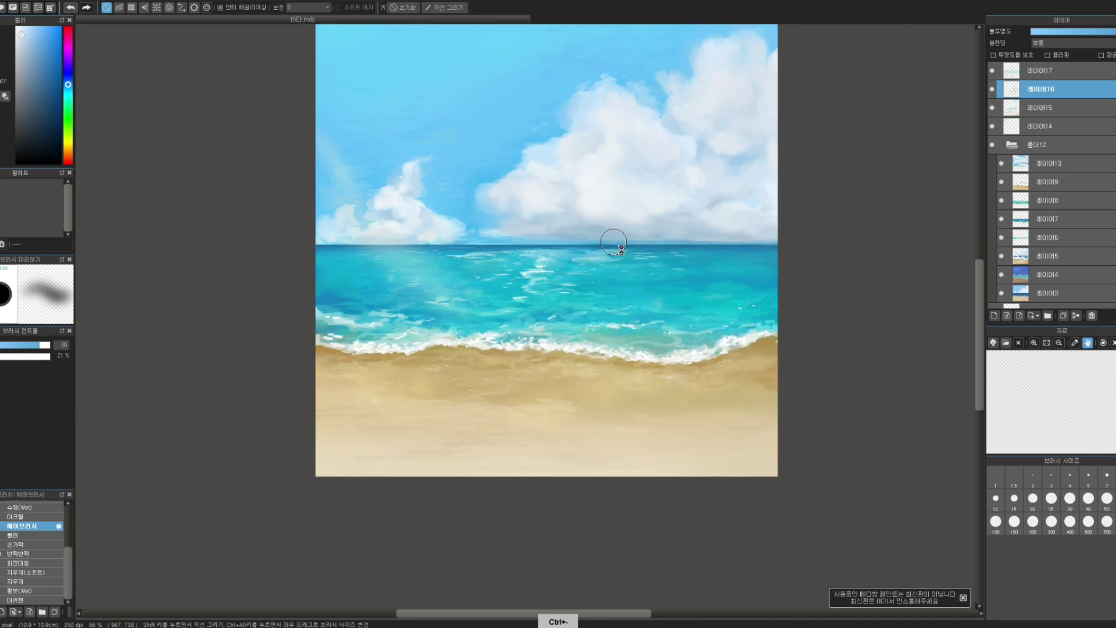
key(ctrl+plus)
key(ctrl+plus)
drag(764, 280, 474, 155)
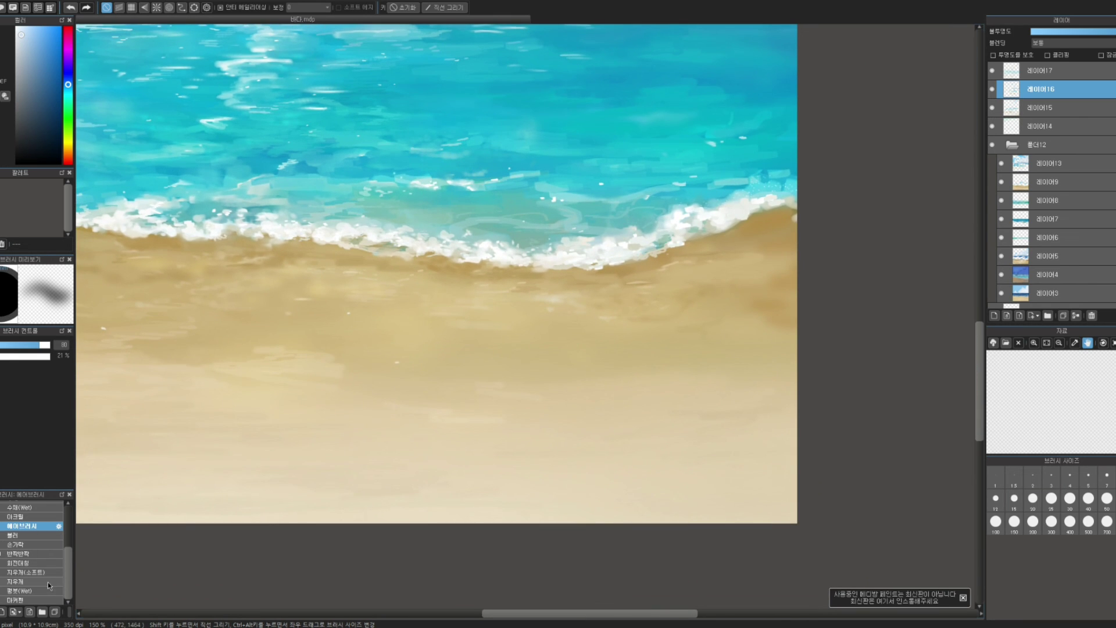
click(45, 602)
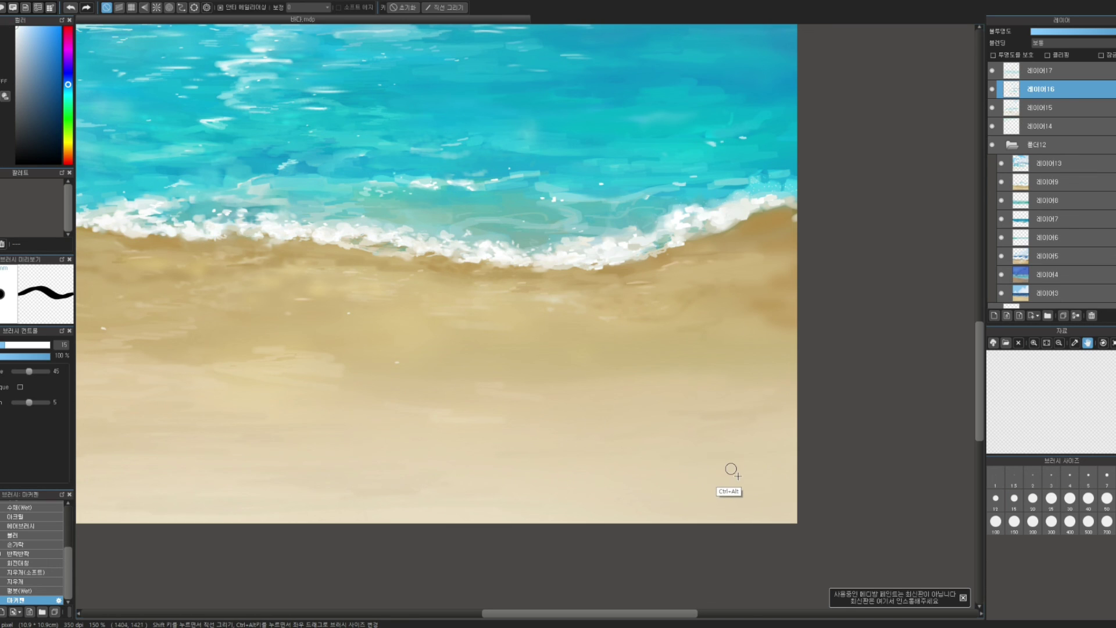
mouse_move(730, 466)
mouse_down()
mouse_move(714, 465)
mouse_move(730, 469)
mouse_up()
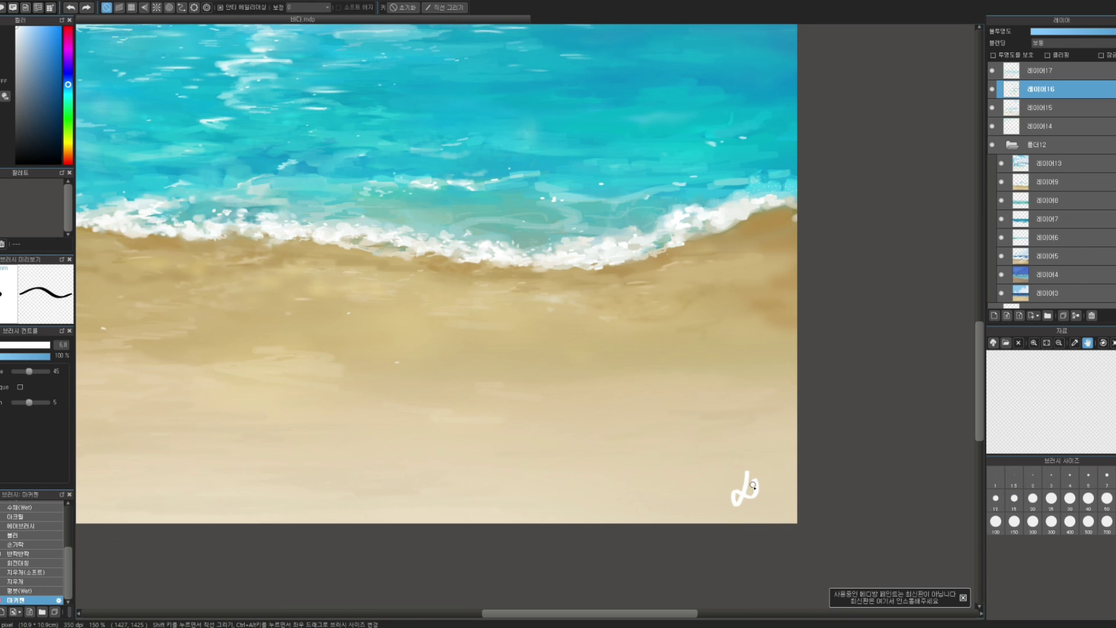
key(ctrl+z)
drag(755, 480, 748, 482)
click(749, 481)
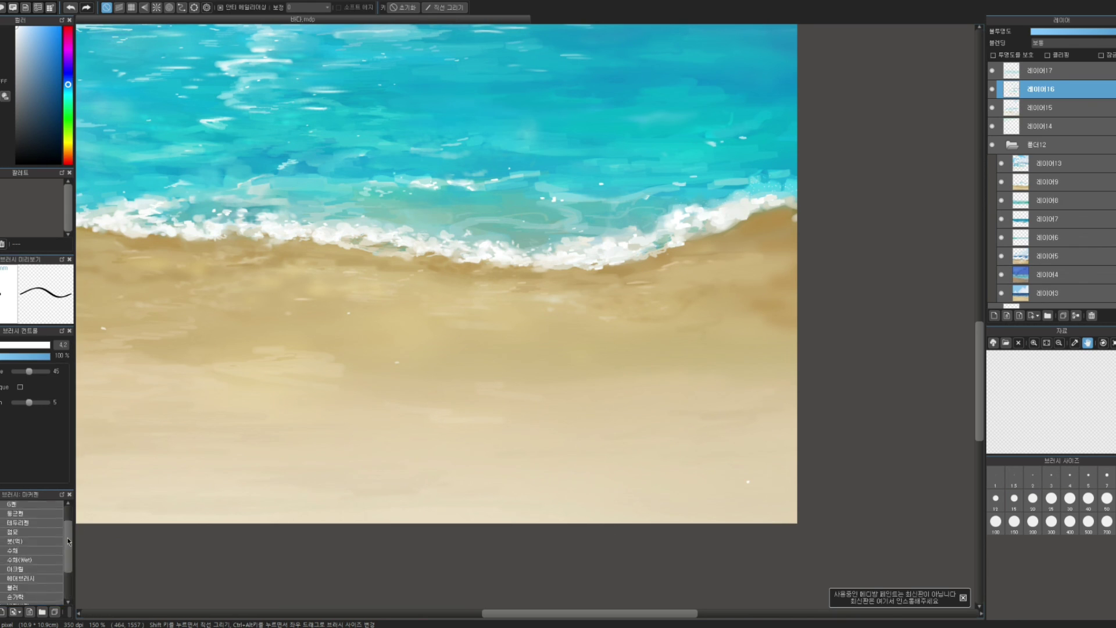
- Sign the lower-right corner of the sand in white with the Pen brush (펜) at size 10.5
scroll(68, 567, up, 10)
click(23, 514)
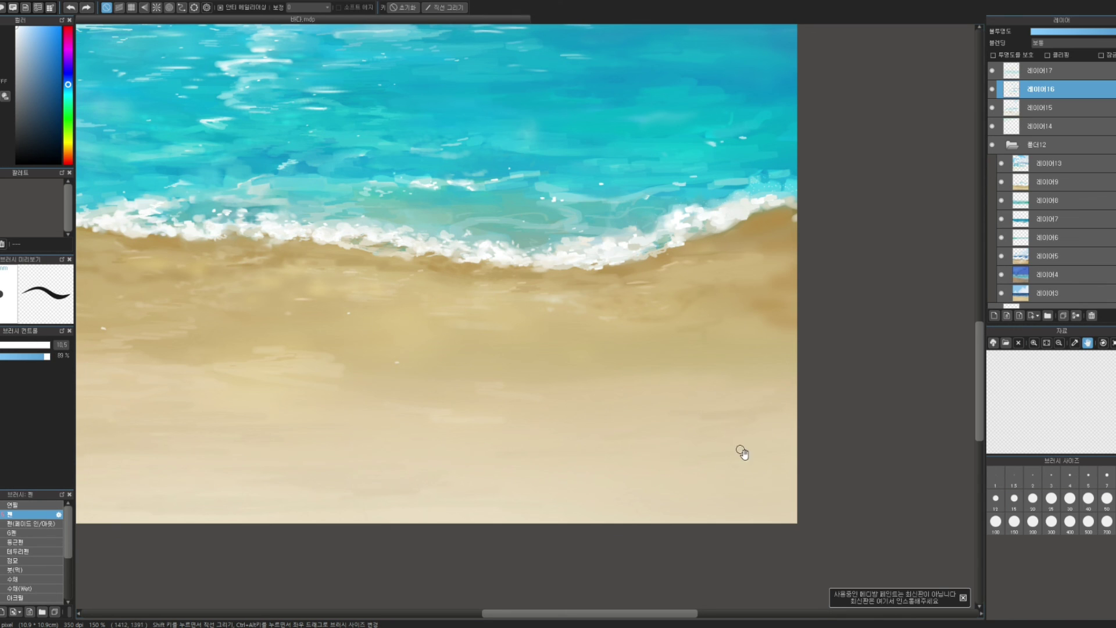
mouse_move(743, 453)
mouse_down()
mouse_move(716, 392)
mouse_move(689, 422)
mouse_move(720, 400)
mouse_move(709, 450)
mouse_up()
key(ctrl+z)
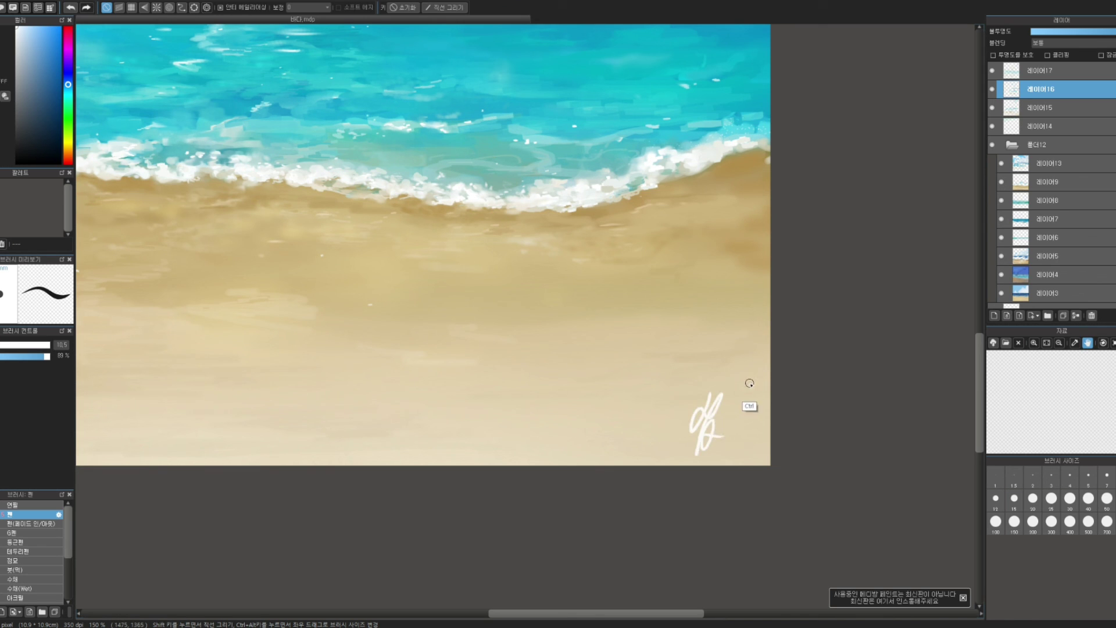
- Undo the last signature attempt and rewrite it smaller in white in the lower-right corner of the sand
key(ctrl+z)
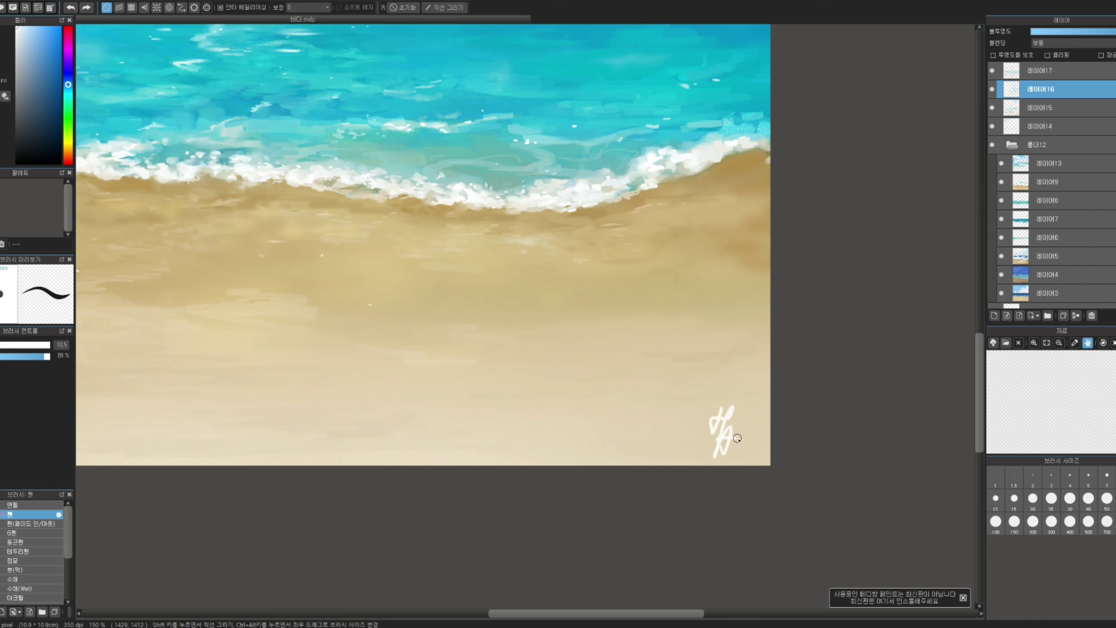
- Select the signature with a freehand outline, move it slightly upward with a transform, and clear the selection
mouse_move(737, 367)
mouse_down()
mouse_move(705, 402)
mouse_move(690, 458)
mouse_up()
key(m)
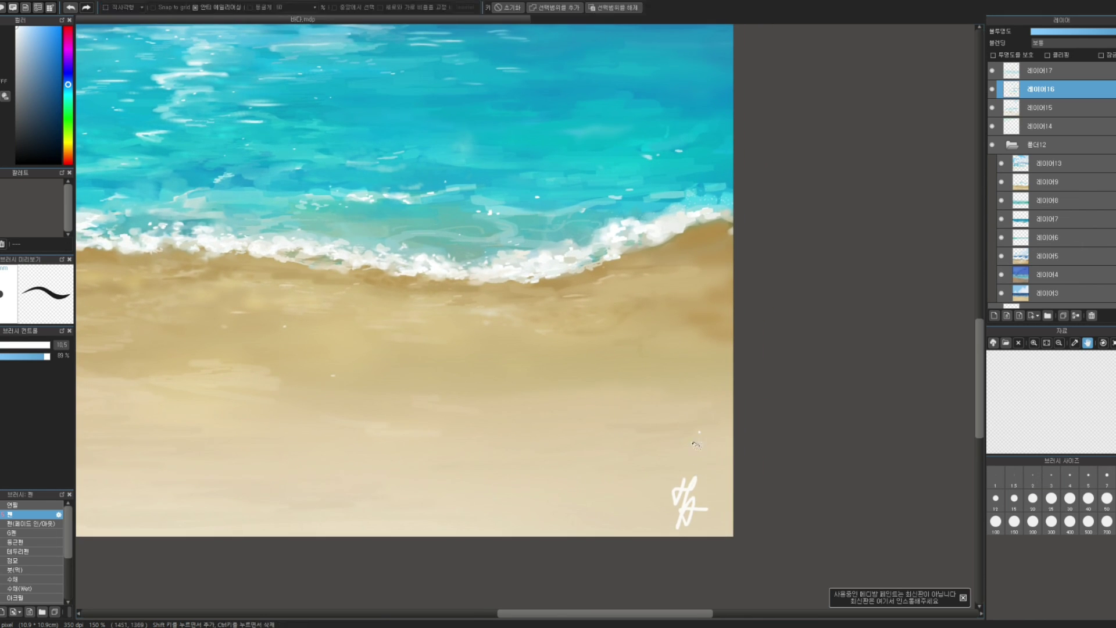
drag(736, 519, 704, 456)
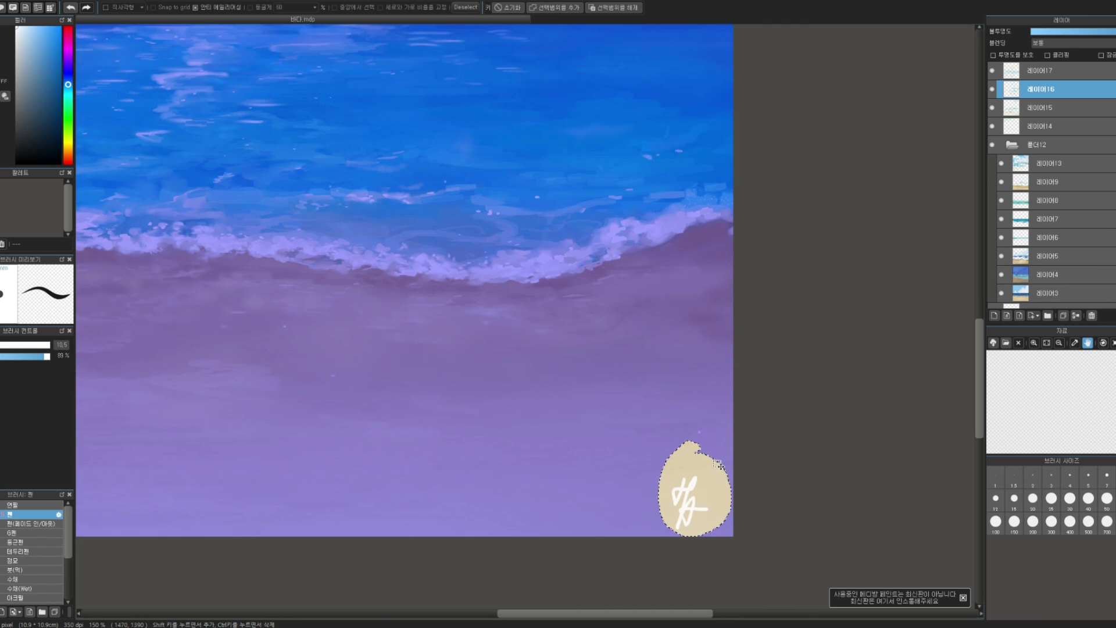
key(ctrl+t)
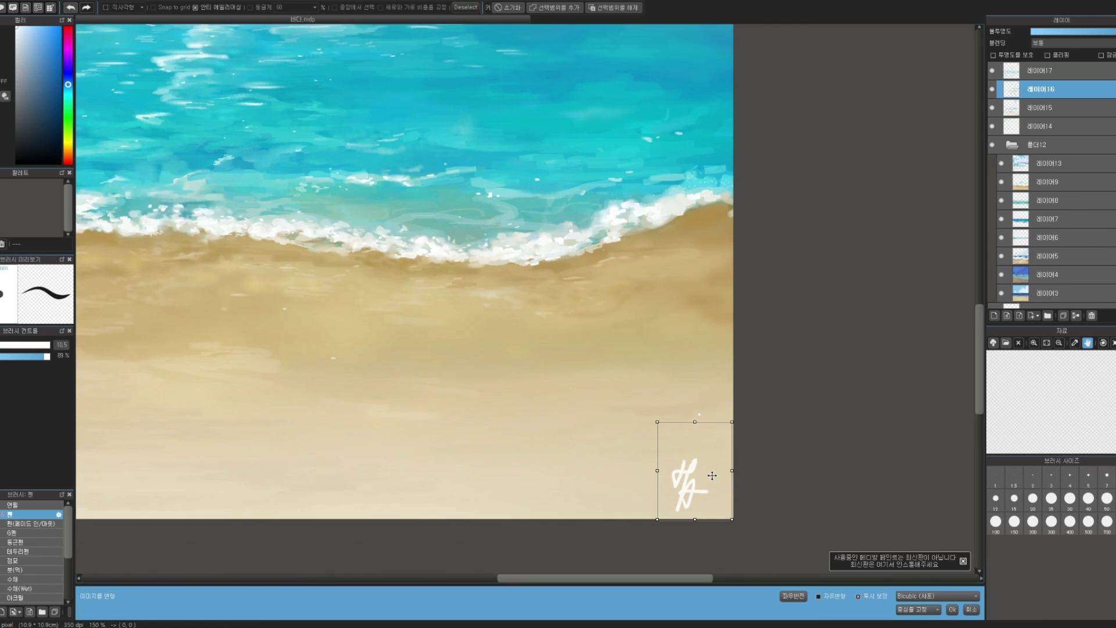
drag(713, 478, 712, 462)
key(Return)
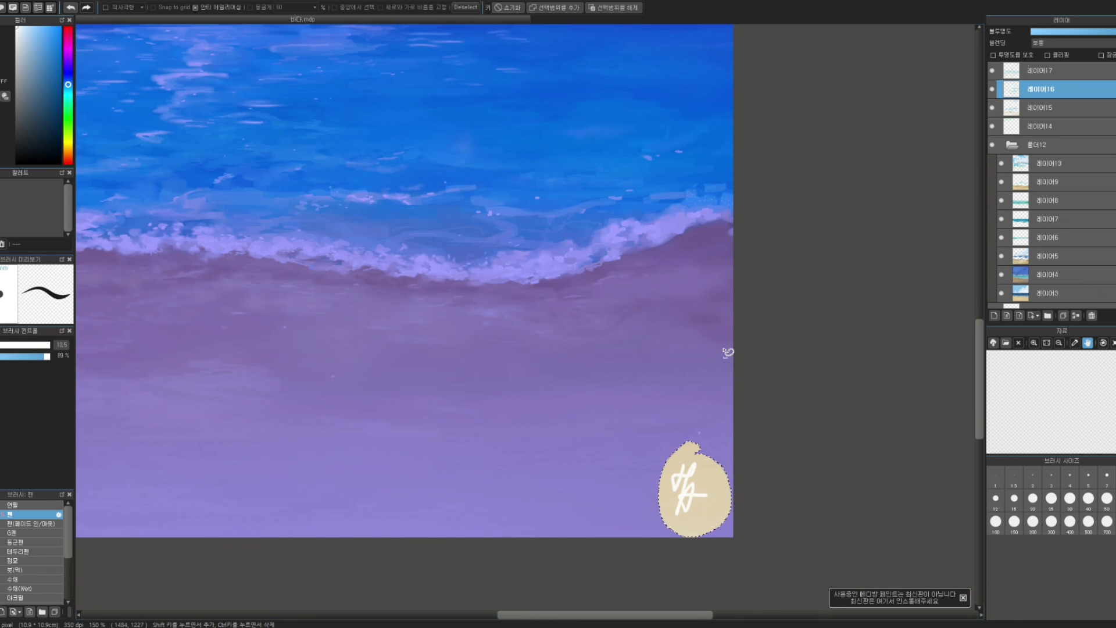
key(ctrl+d)
drag(698, 344, 971, 533)
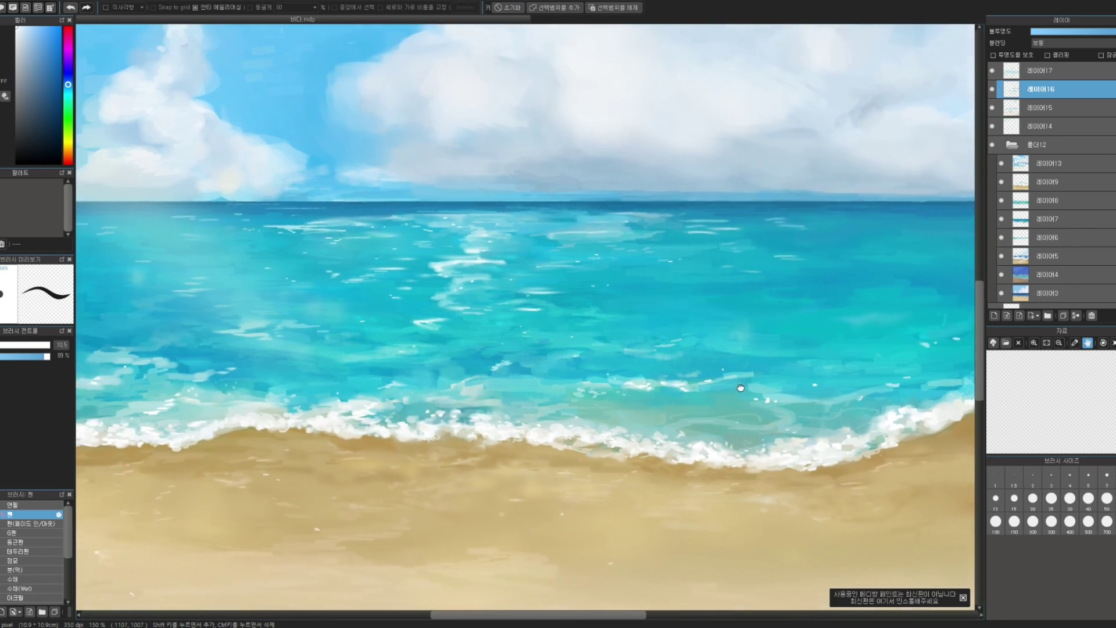
mouse_move(737, 389)
mouse_down()
mouse_move(800, 440)
mouse_move(760, 411)
mouse_up()
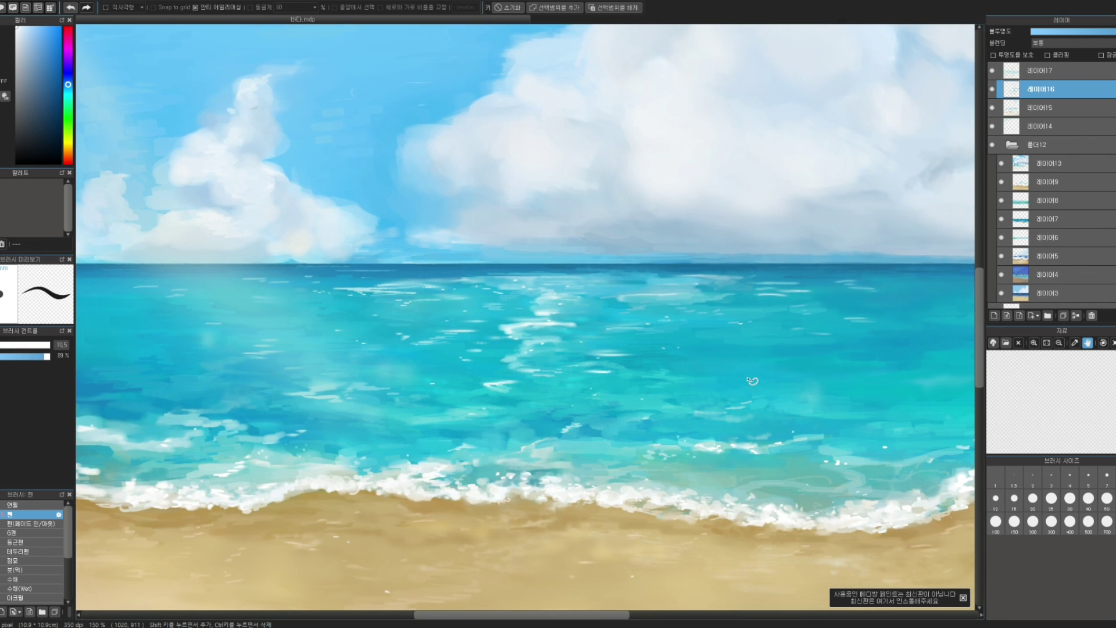
key(alt+z)
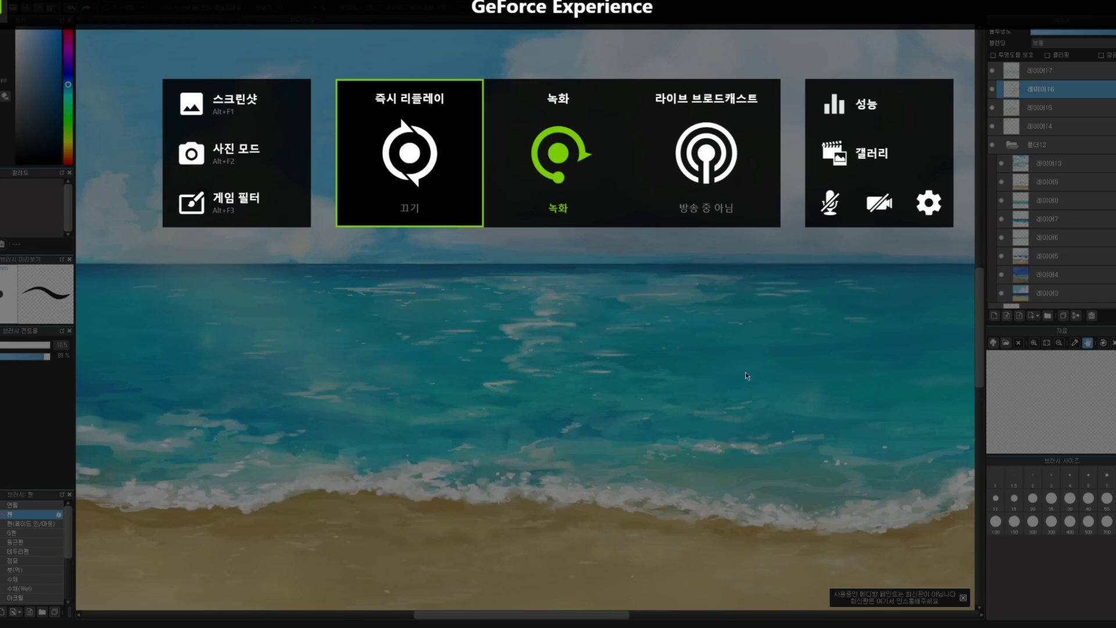
click(598, 210)
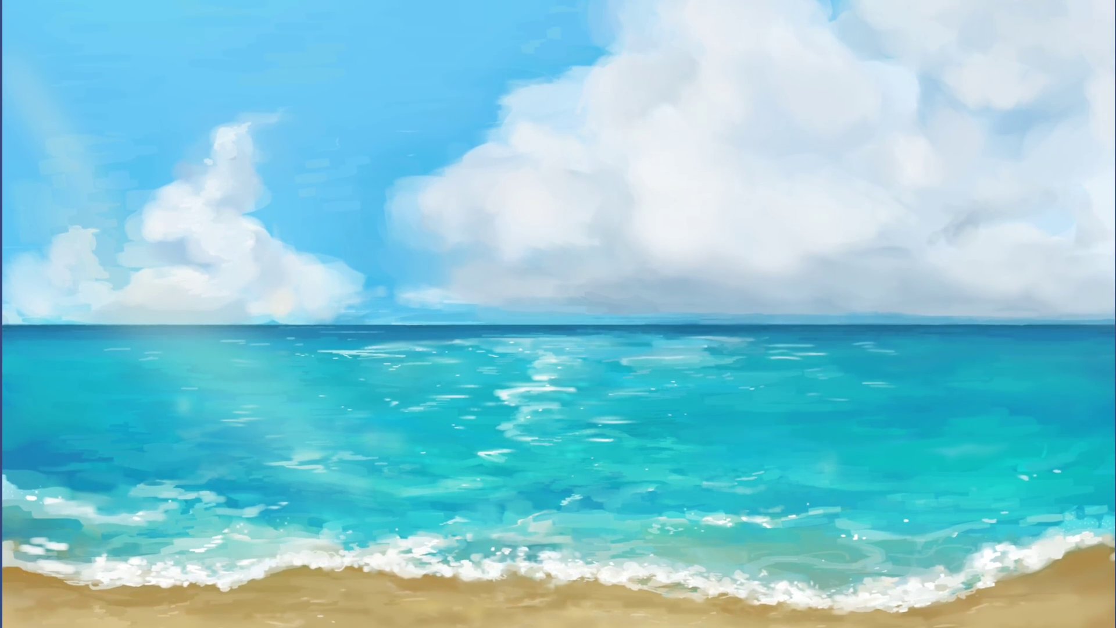